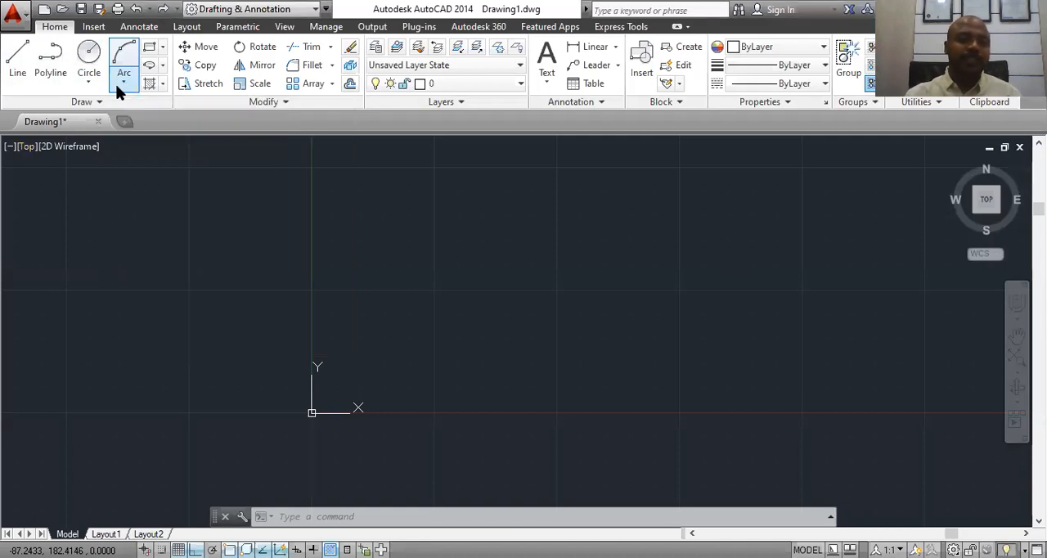
{"action": "left_click", "coordinate": [123, 83]}
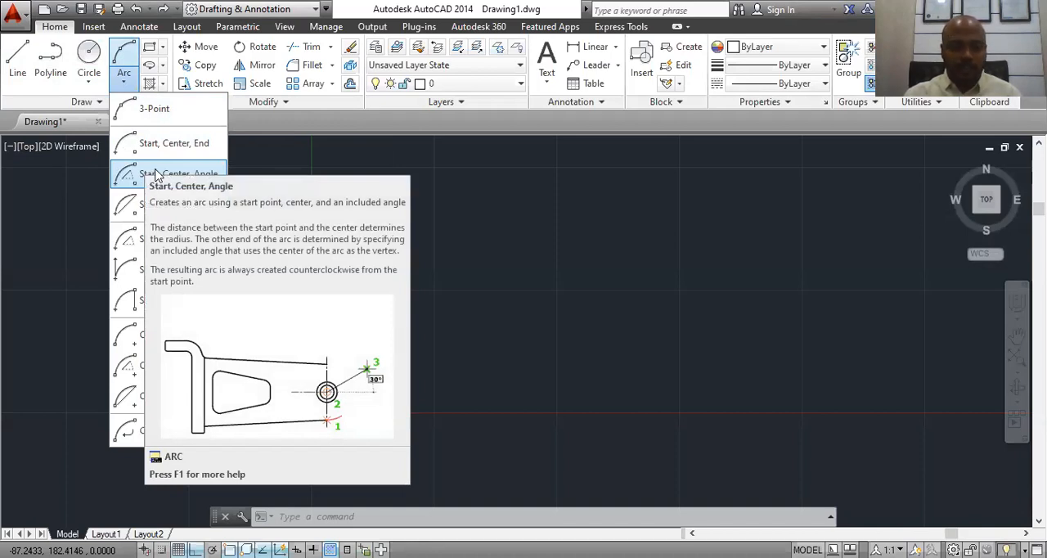
{"action": "left_click", "coordinate": [694, 140]}
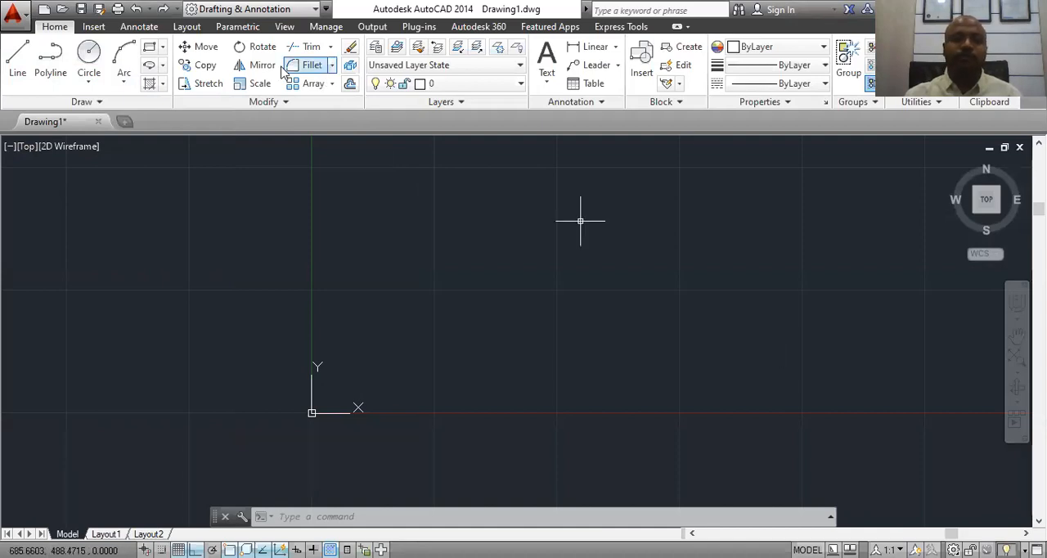
Step: Draw a 100 by 100 unit square in the drawing area using four connected line segments
{"action": "left_click", "coordinate": [12, 63]}
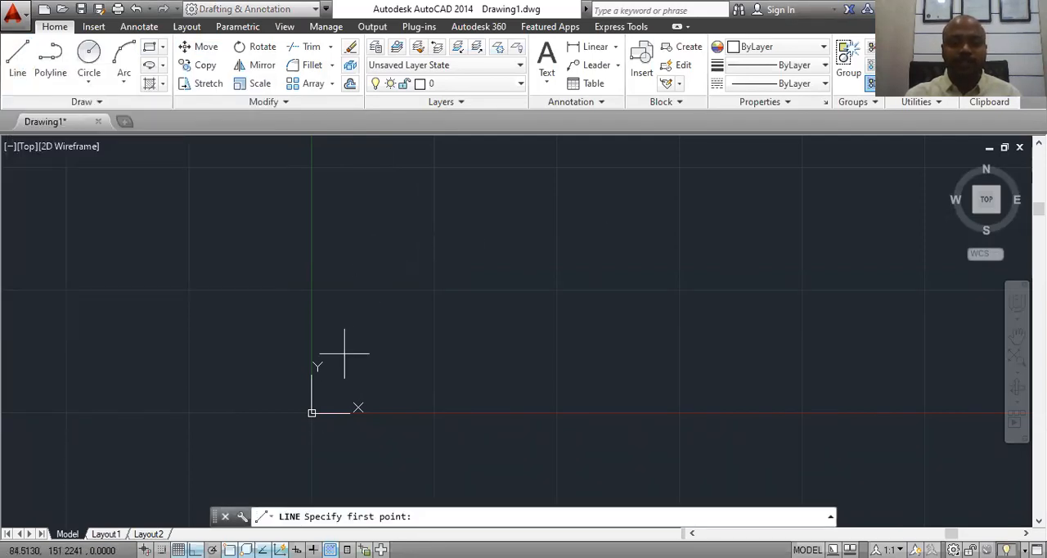
{"action": "left_click", "coordinate": [362, 229]}
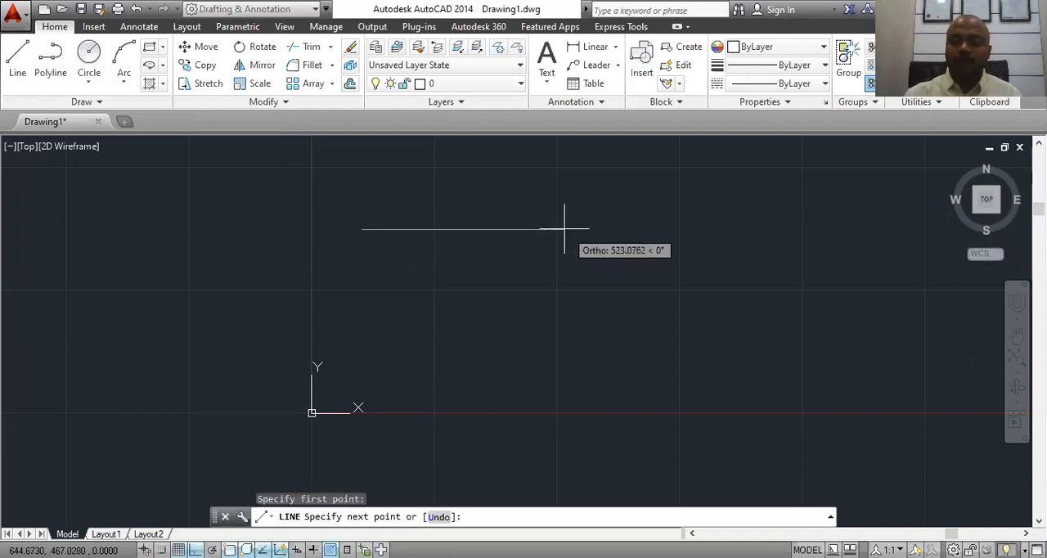
{"action": "type", "text": "100"}
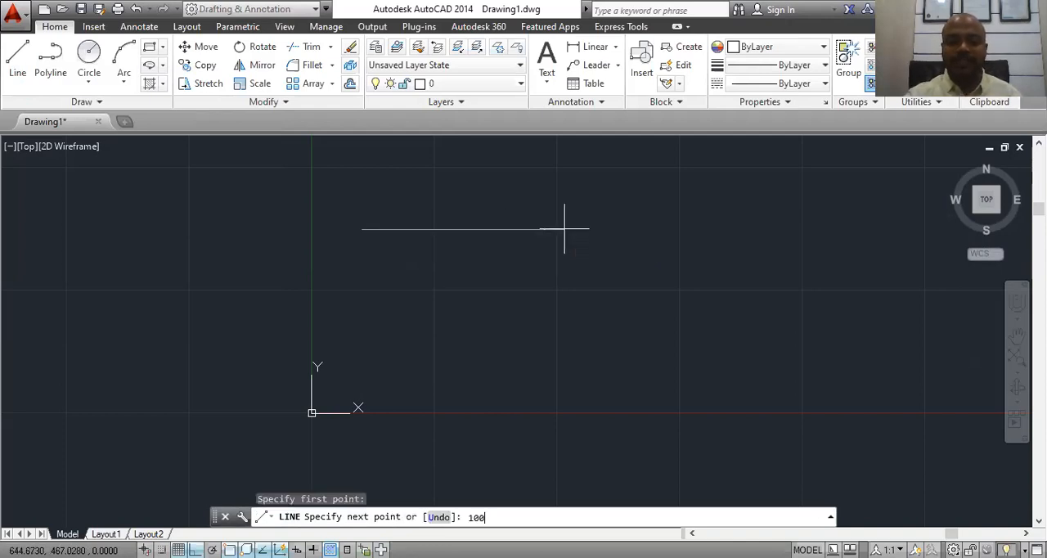
{"action": "key", "text": "Return"}
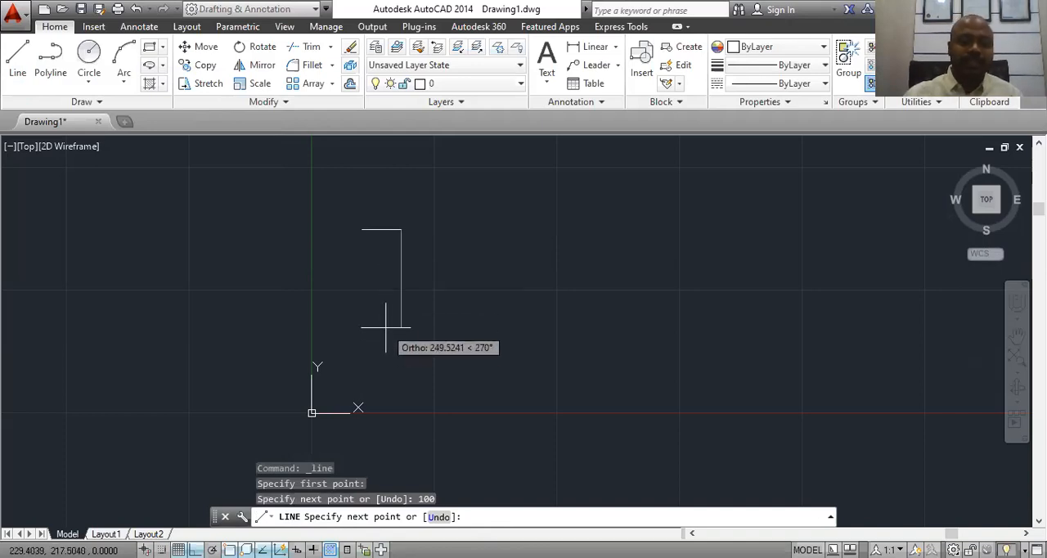
{"action": "type", "text": "100"}
{"action": "key", "text": "Return"}
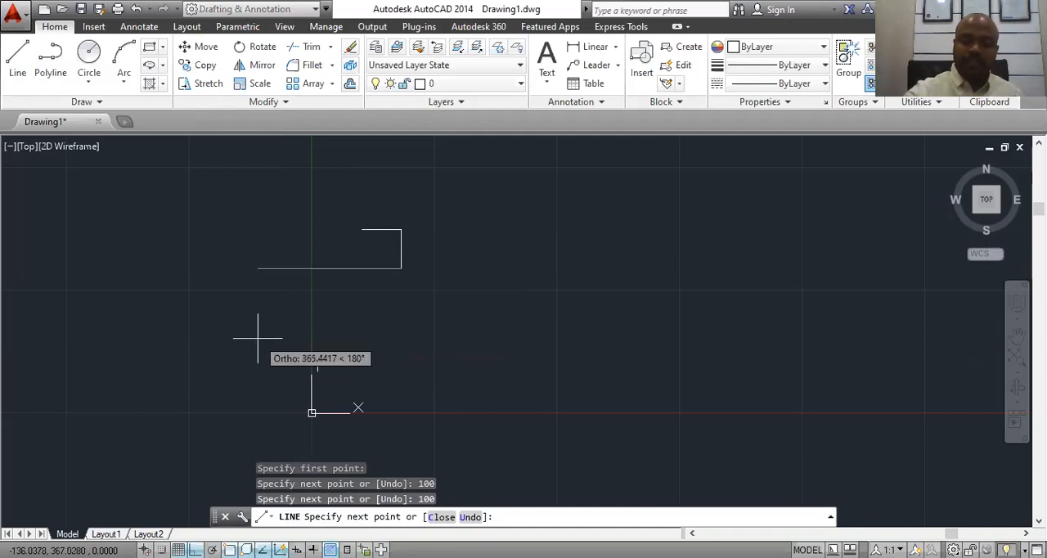
{"action": "type", "text": "100"}
{"action": "key", "text": "Return"}
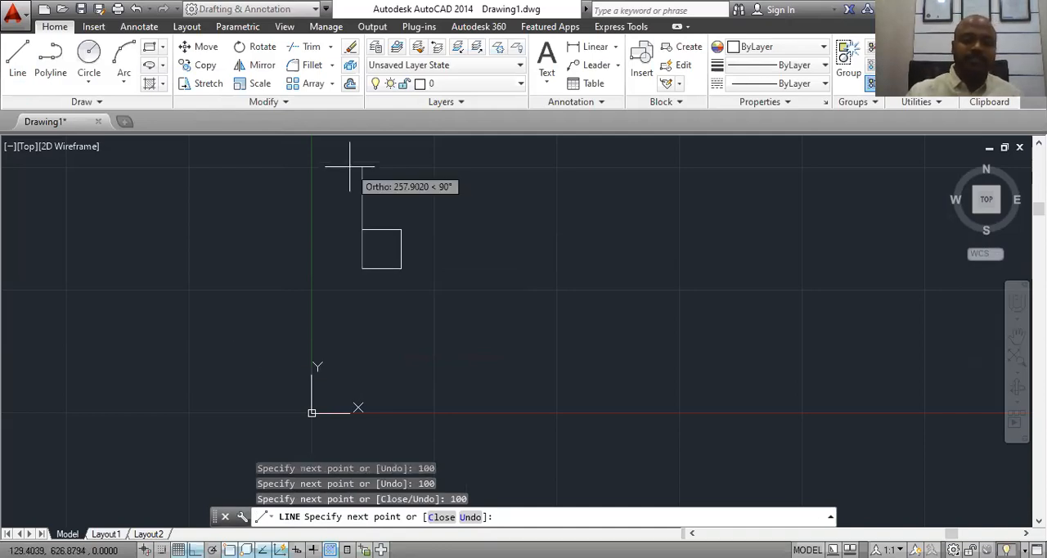
{"action": "type", "text": "100"}
{"action": "key", "text": "Return"}
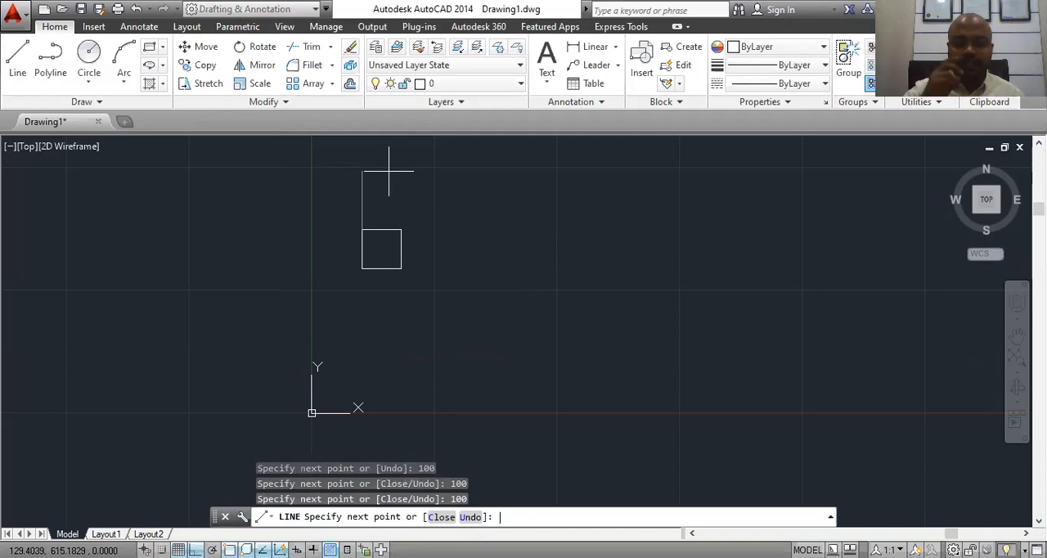
{"action": "key", "text": "Escape"}
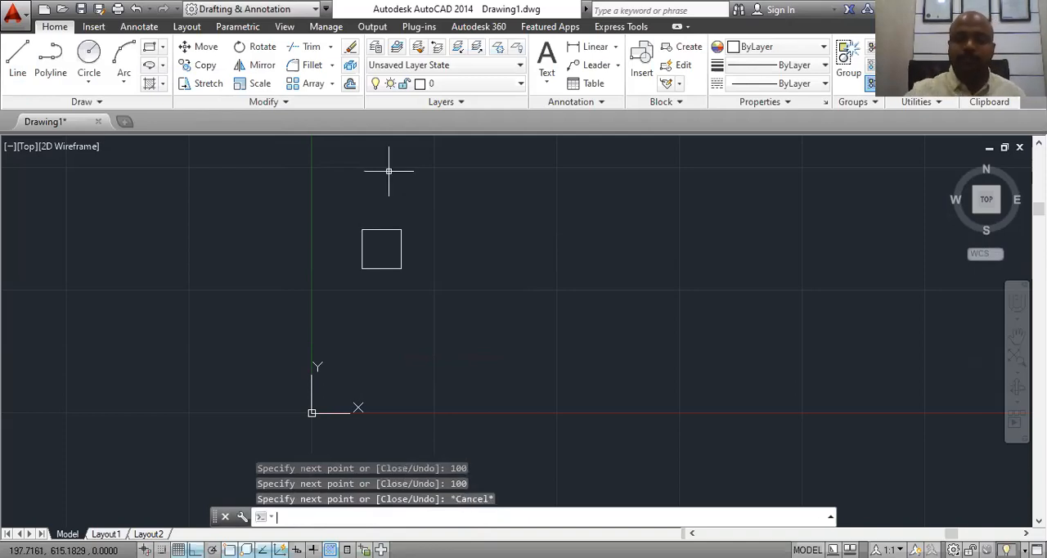
Step: Draw a 3-Point arc from the square's upper-left corner to its upper-right corner, passing about 24 units above the top edge's midpoint
{"action": "scroll", "coordinate": [368, 238], "scroll_direction": "up", "scroll_amount": 8}
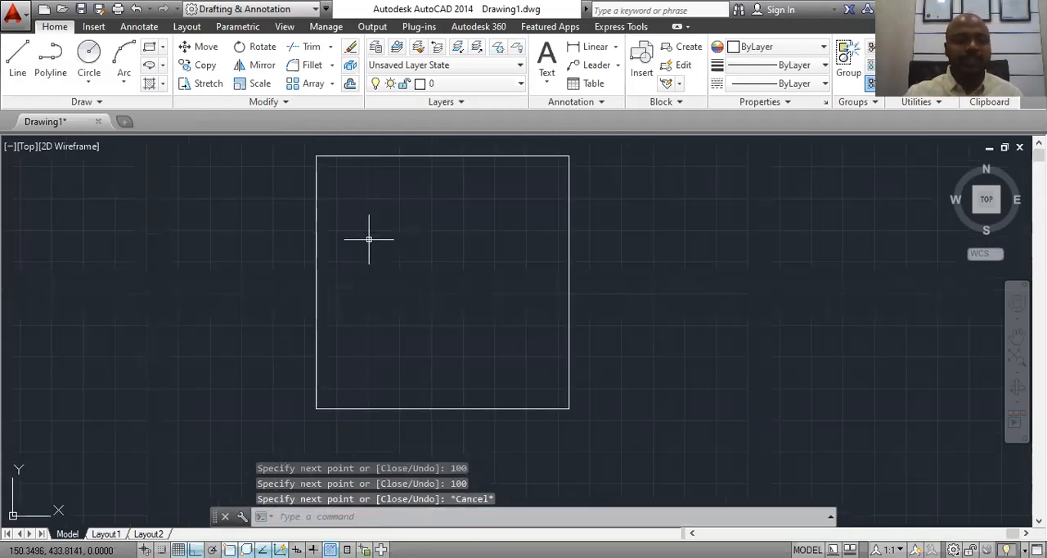
{"action": "scroll", "coordinate": [515, 319], "scroll_direction": "down", "scroll_amount": 3}
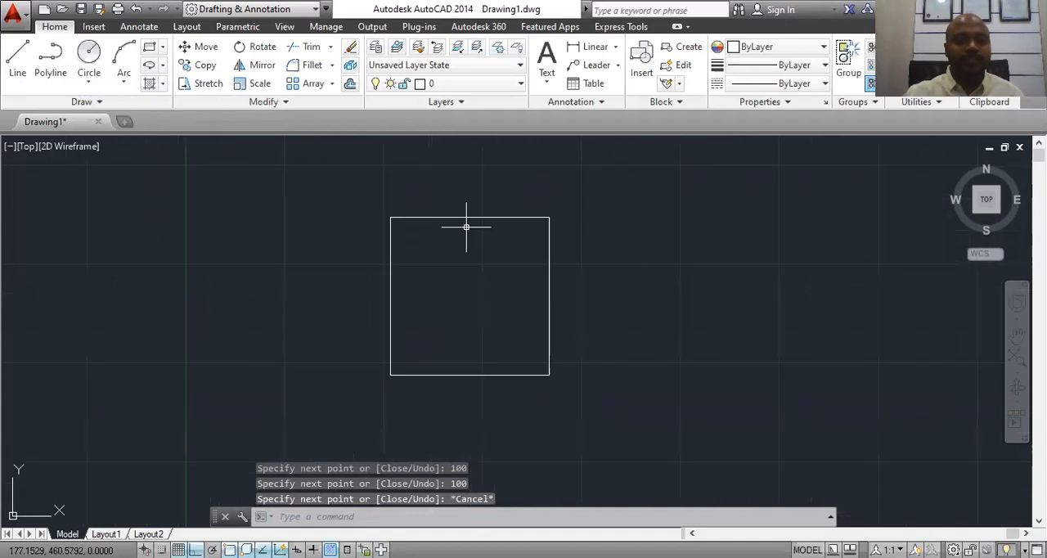
{"action": "left_click", "coordinate": [123, 81]}
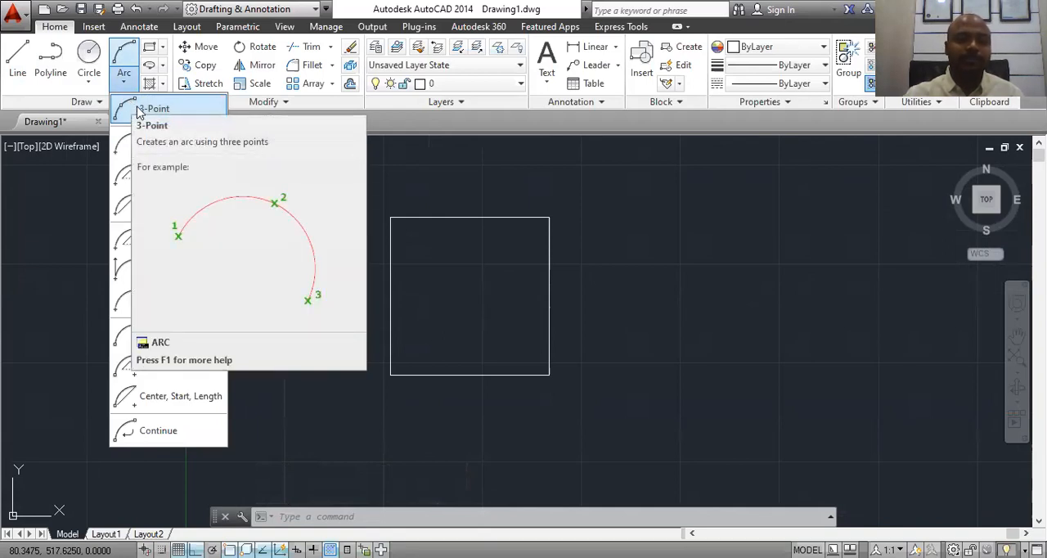
{"action": "left_click", "coordinate": [139, 112]}
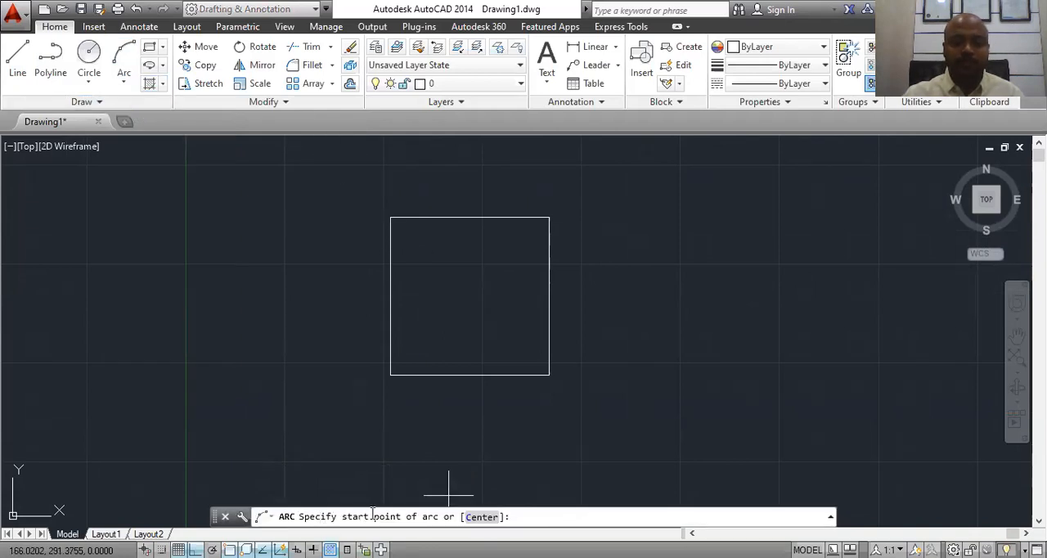
{"action": "left_click", "coordinate": [390, 217]}
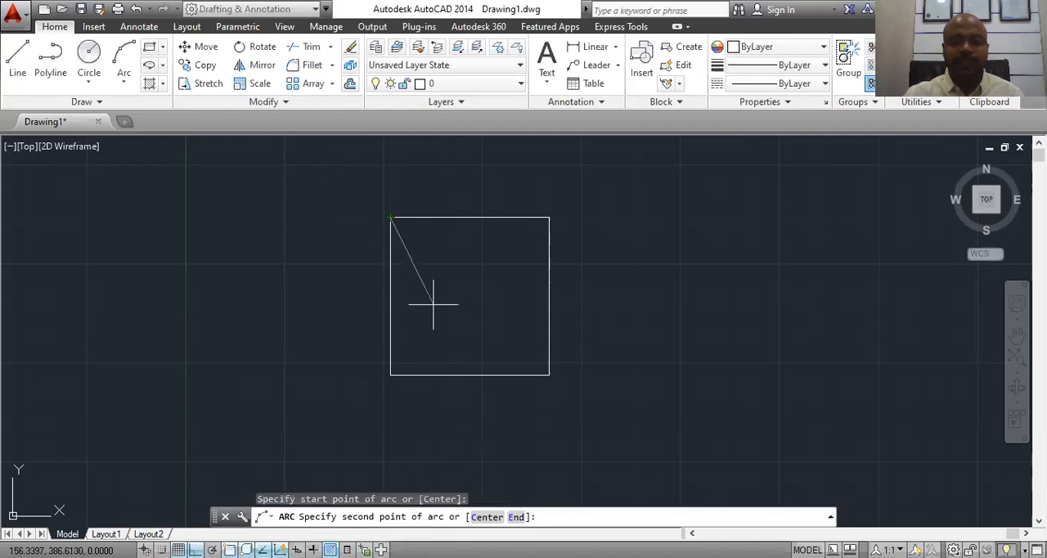
{"action": "left_click", "coordinate": [470, 179]}
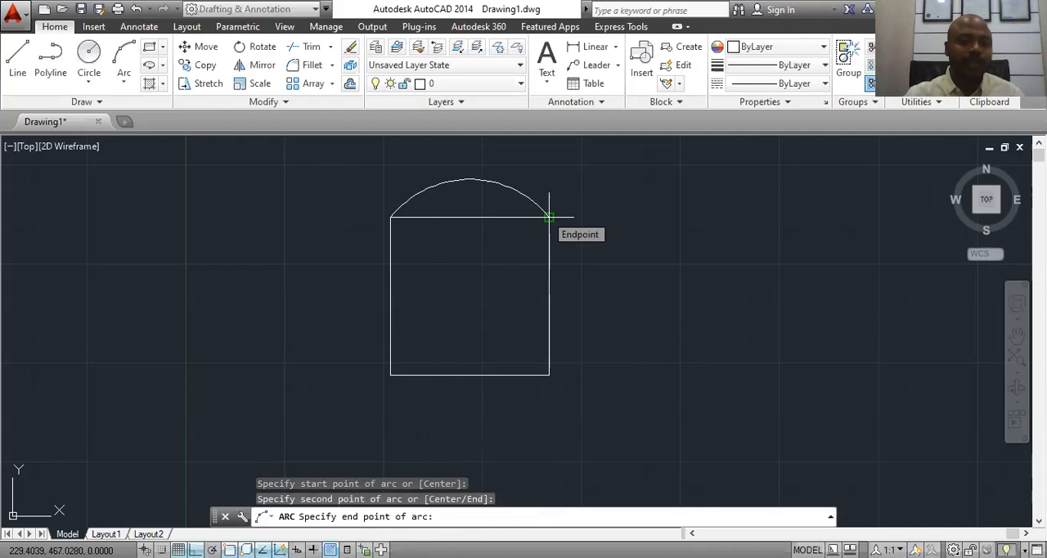
{"action": "left_click", "coordinate": [548, 217]}
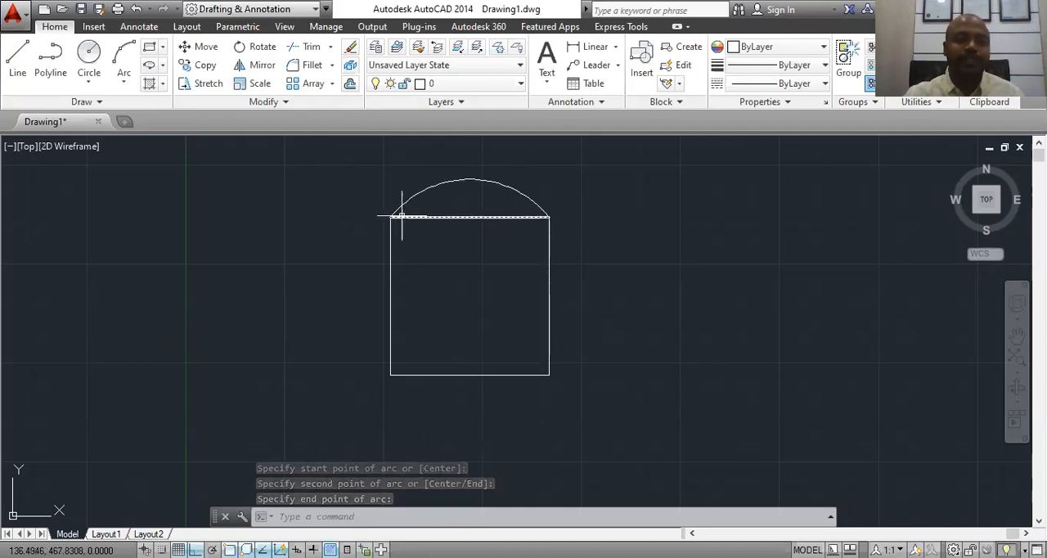
Step: Draw a Start, Center, End arc from the square's lower-left corner to its lower-right corner, centred on the bottom edge's midpoint
{"action": "left_click", "coordinate": [123, 76]}
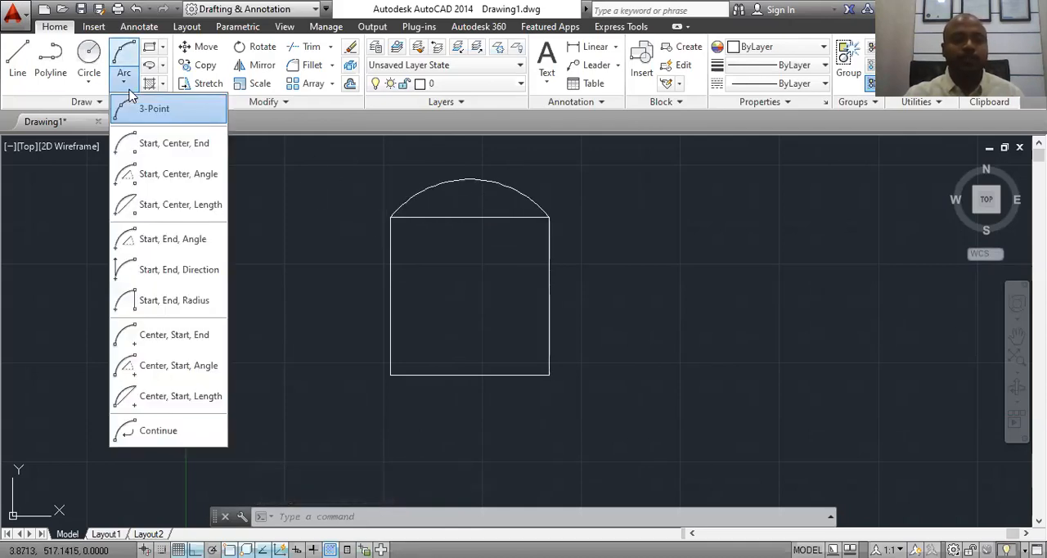
{"action": "left_click", "coordinate": [146, 145]}
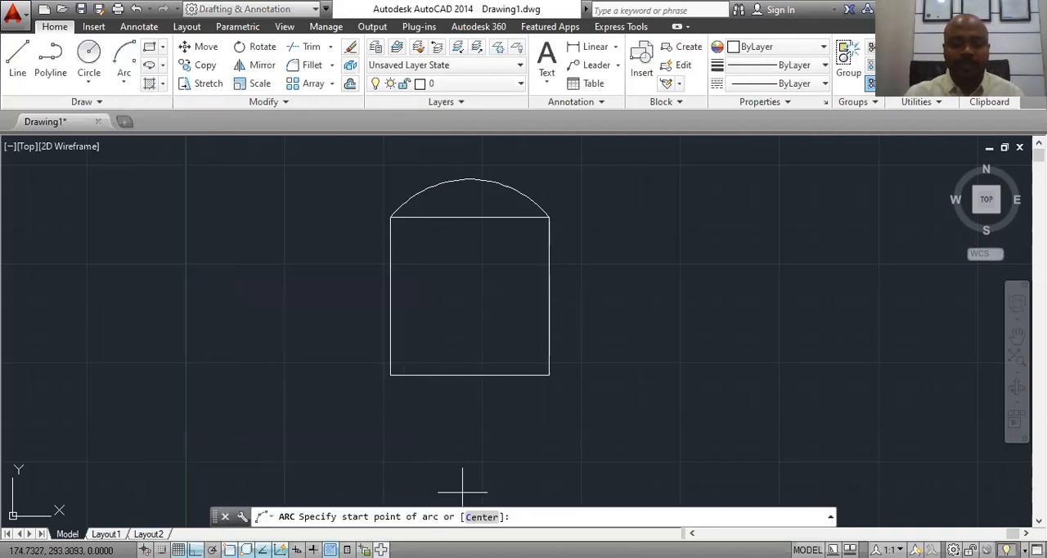
{"action": "left_click", "coordinate": [390, 375]}
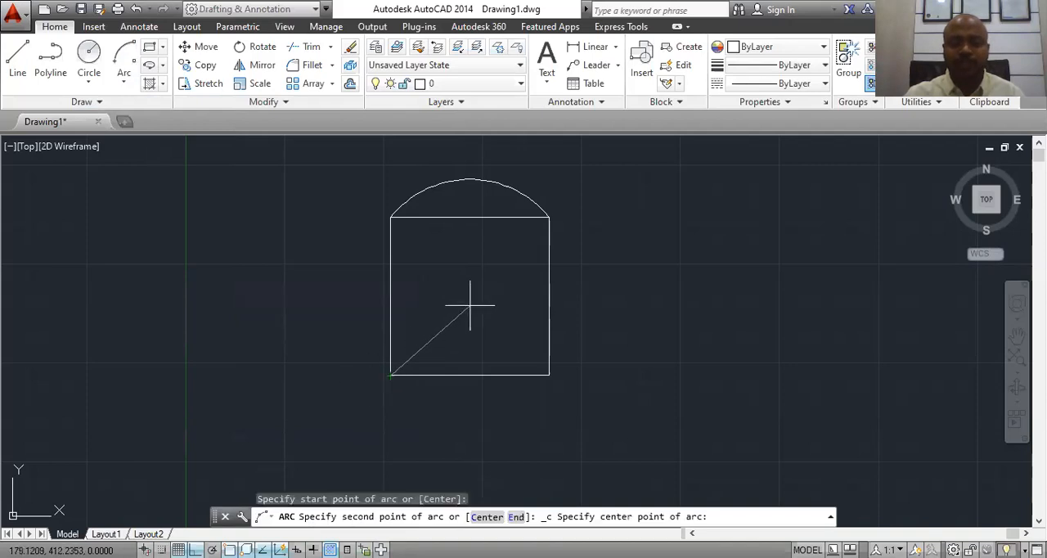
{"action": "left_click", "coordinate": [470, 377]}
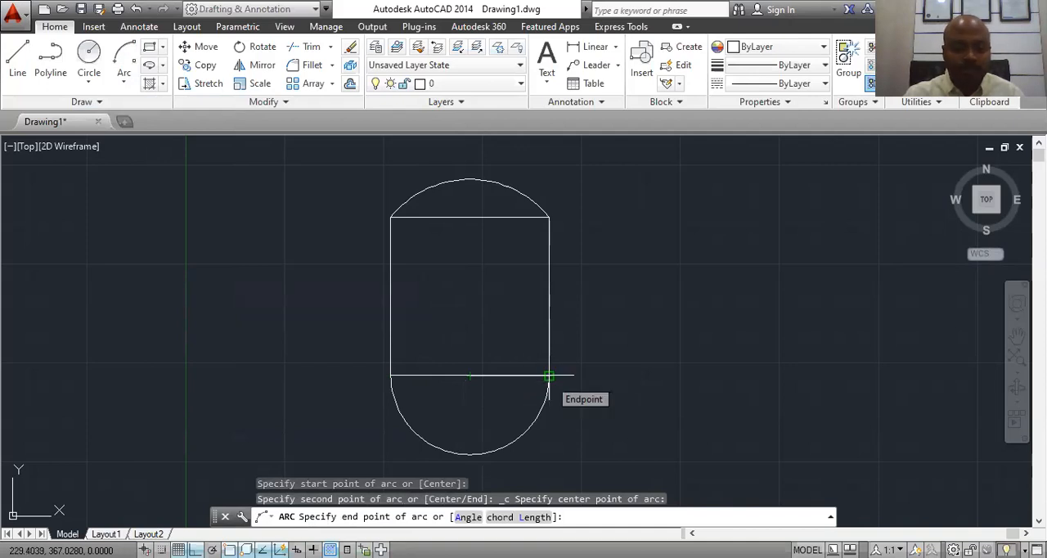
{"action": "left_click", "coordinate": [549, 376]}
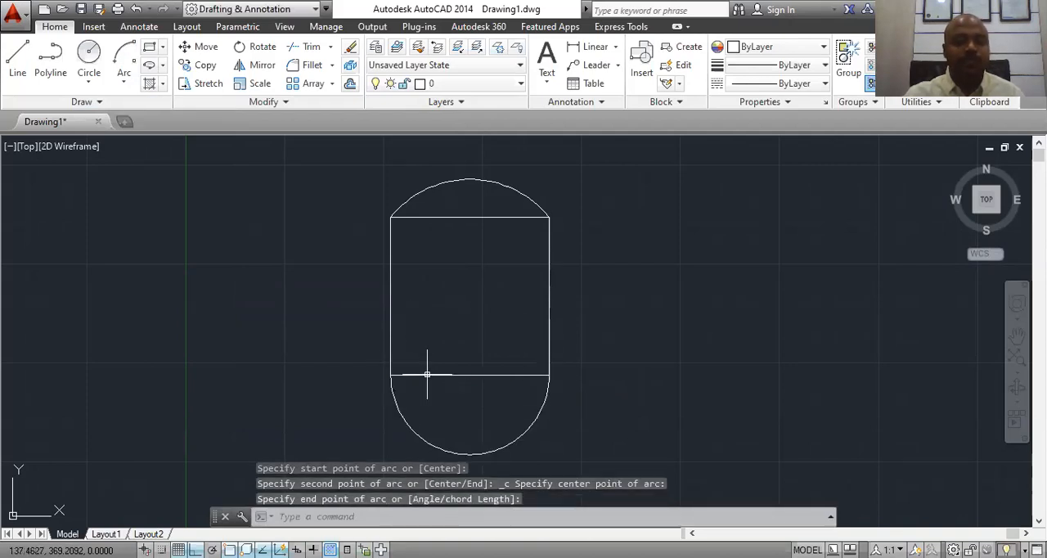
Step: Erase the semicircular arc below the square
{"action": "left_click", "coordinate": [542, 402]}
{"action": "right_click", "coordinate": [542, 402]}
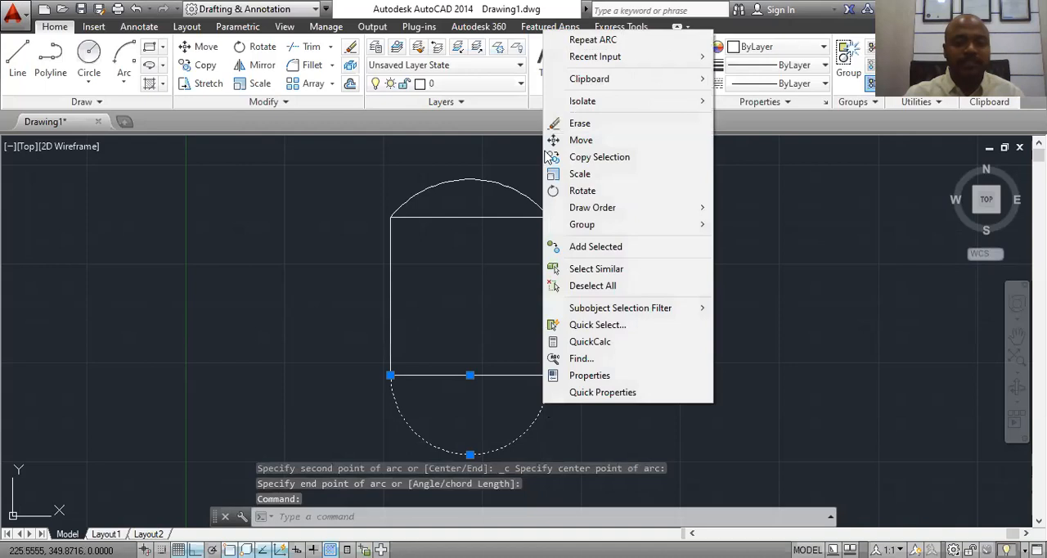
{"action": "left_click", "coordinate": [573, 124]}
Step: Draw a Start, Center, End arc from the square's lower-right corner to its lower-left corner, centred on the bottom edge's midpoint
{"action": "left_click", "coordinate": [123, 76]}
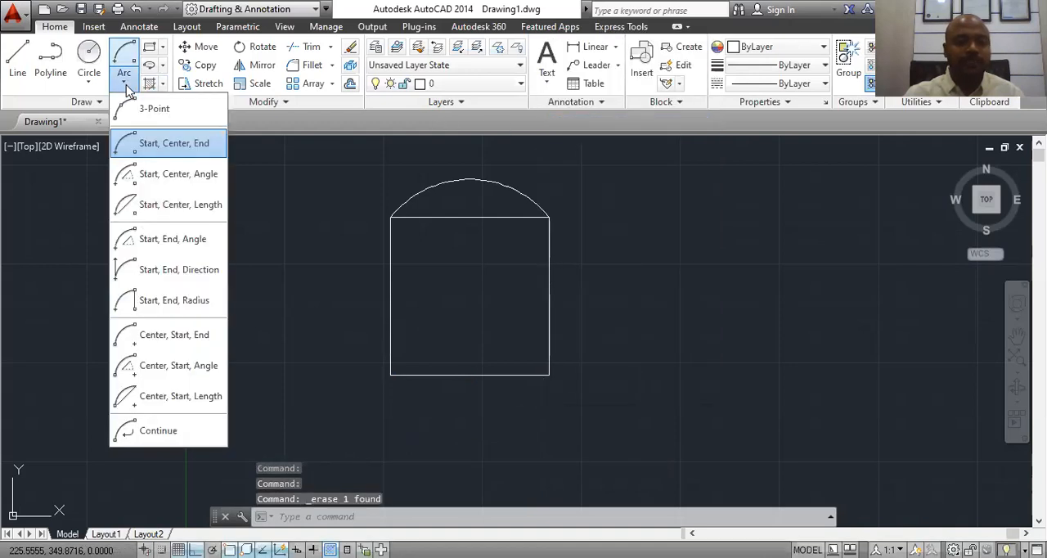
{"action": "left_click", "coordinate": [143, 147]}
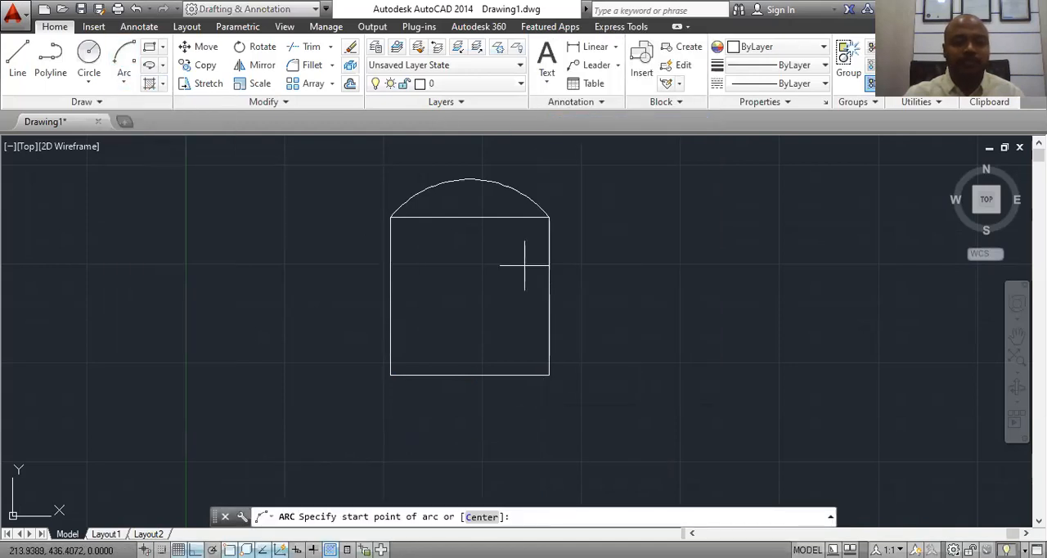
{"action": "left_click", "coordinate": [549, 375]}
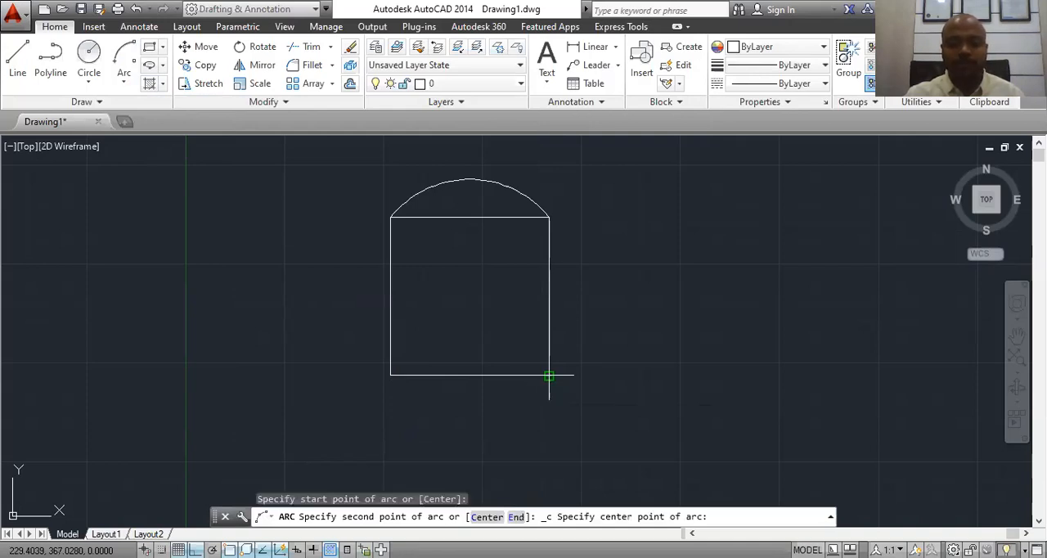
{"action": "left_click", "coordinate": [469, 375]}
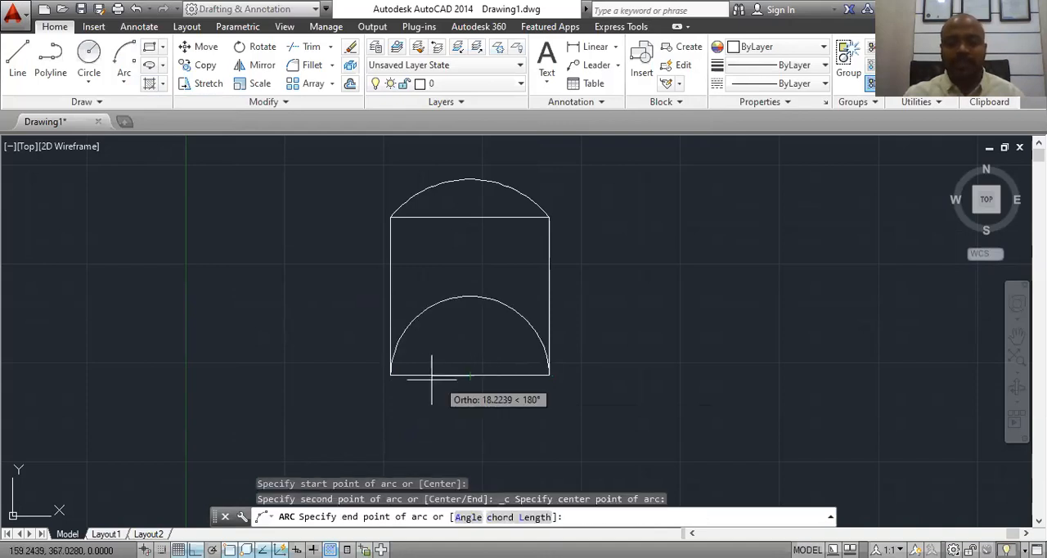
{"action": "left_click", "coordinate": [390, 375]}
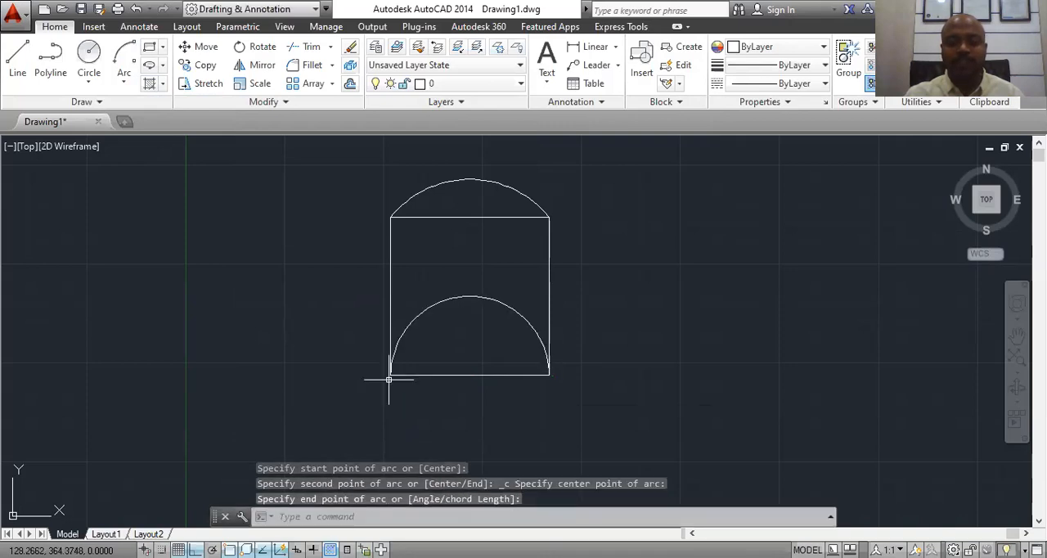
{"action": "left_click", "coordinate": [121, 92]}
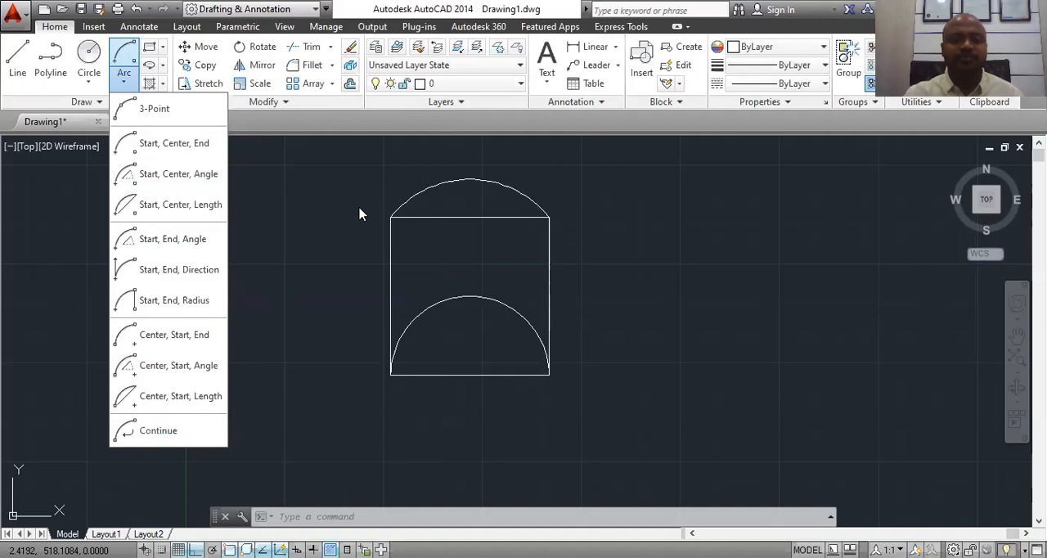
{"action": "left_click", "coordinate": [353, 200]}
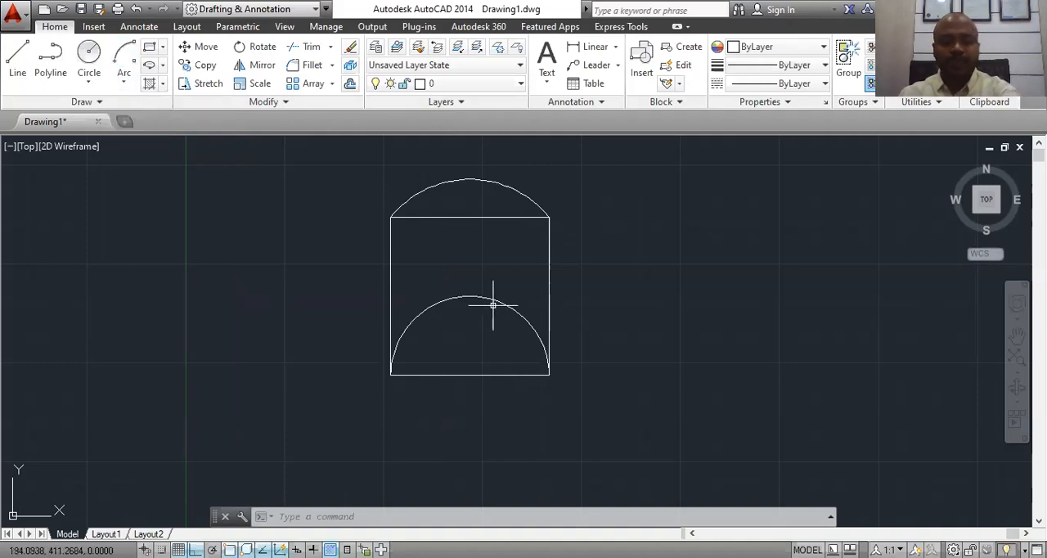
Step: Erase both arcs, the one above the square and the one inside it, leaving only the square
{"action": "left_click", "coordinate": [491, 296]}
{"action": "left_click", "coordinate": [506, 306]}
{"action": "left_click", "coordinate": [463, 155]}
{"action": "left_click", "coordinate": [440, 197]}
{"action": "right_click", "coordinate": [450, 185]}
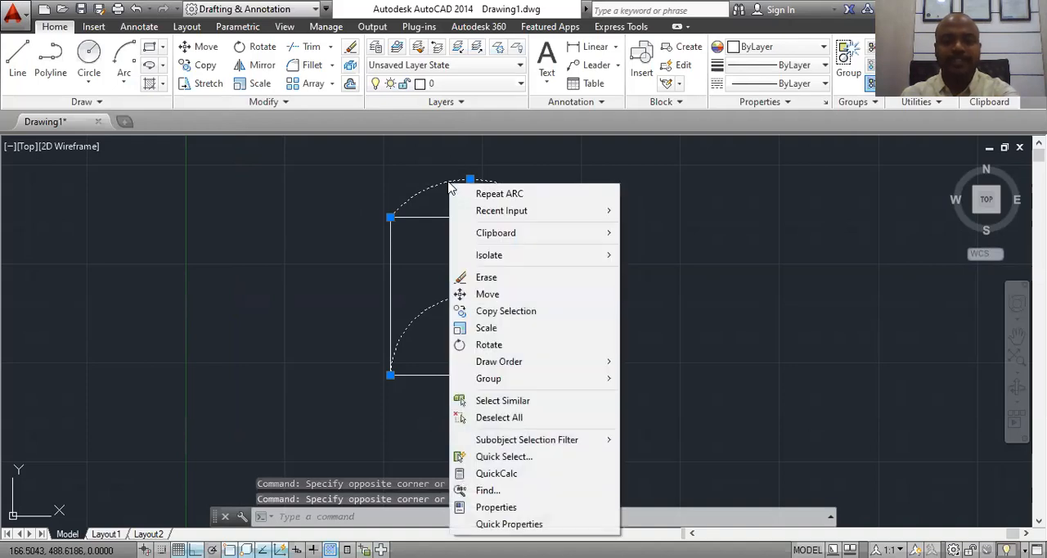
{"action": "left_click", "coordinate": [496, 279]}
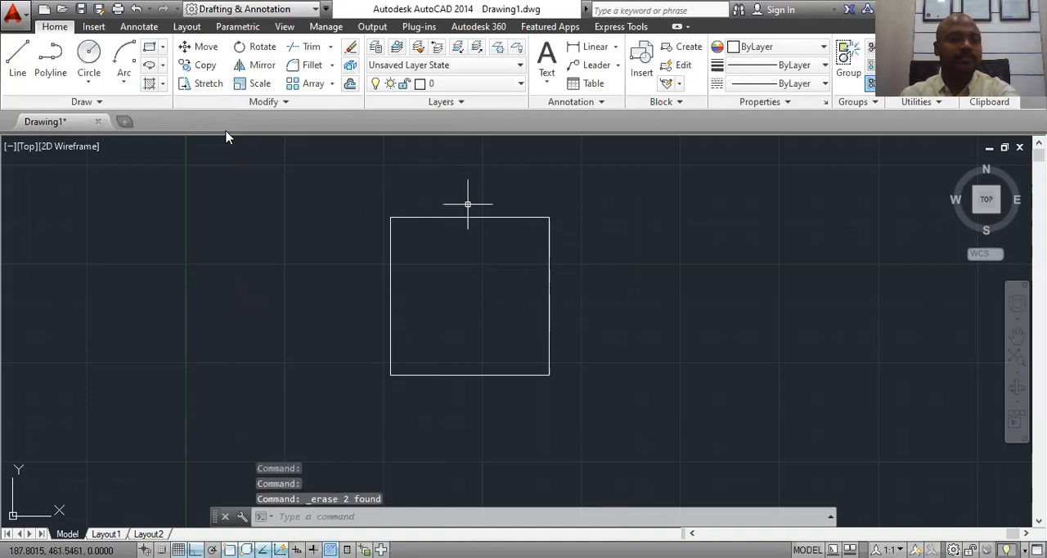
Step: Draw a Start, Center, Angle arc from the square's lower-left corner, centred on the bottom edge's midpoint, with a 45° included angle
{"action": "left_click", "coordinate": [124, 81]}
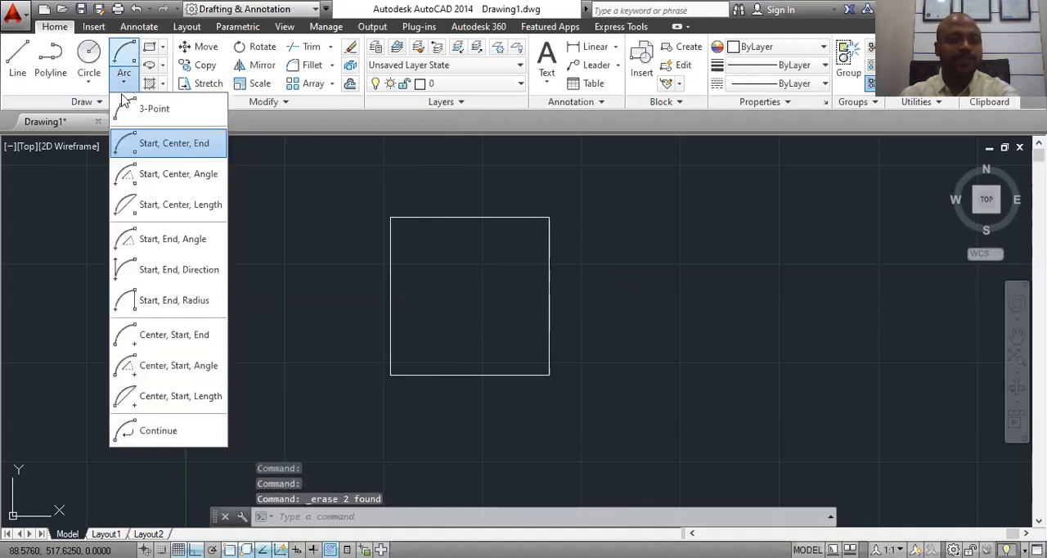
{"action": "left_click", "coordinate": [147, 176]}
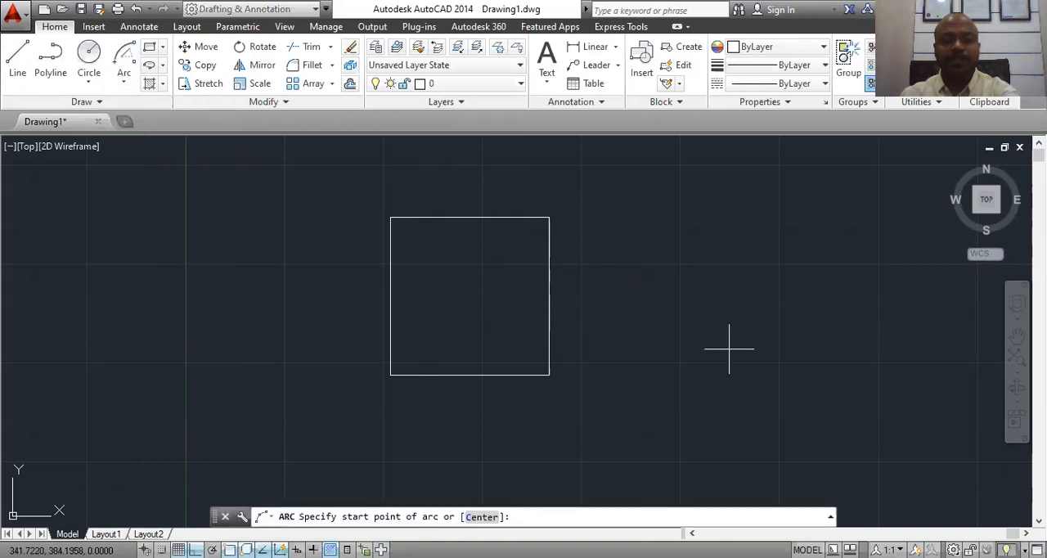
{"action": "left_click", "coordinate": [390, 375]}
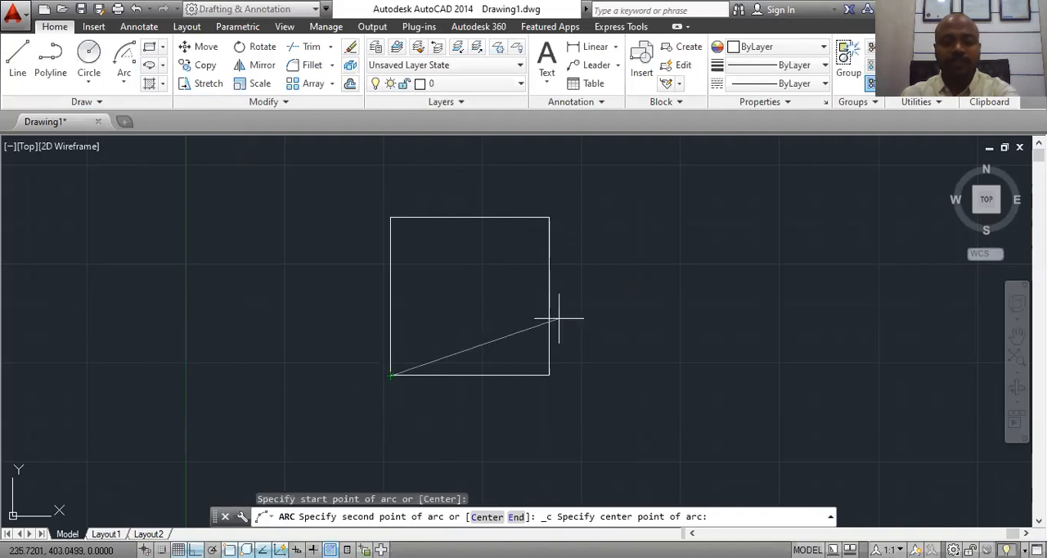
{"action": "left_click", "coordinate": [470, 375]}
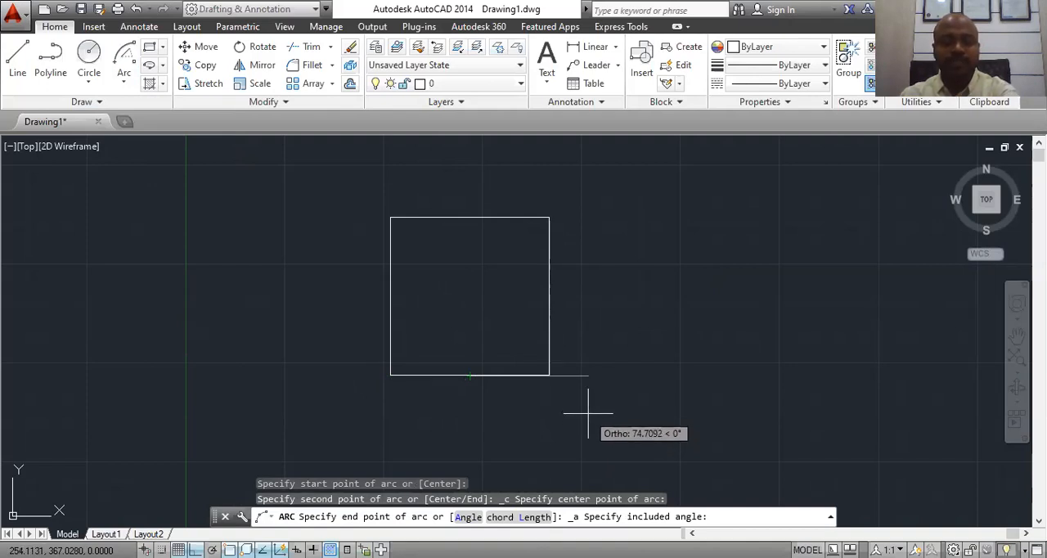
{"action": "type", "text": "4"}
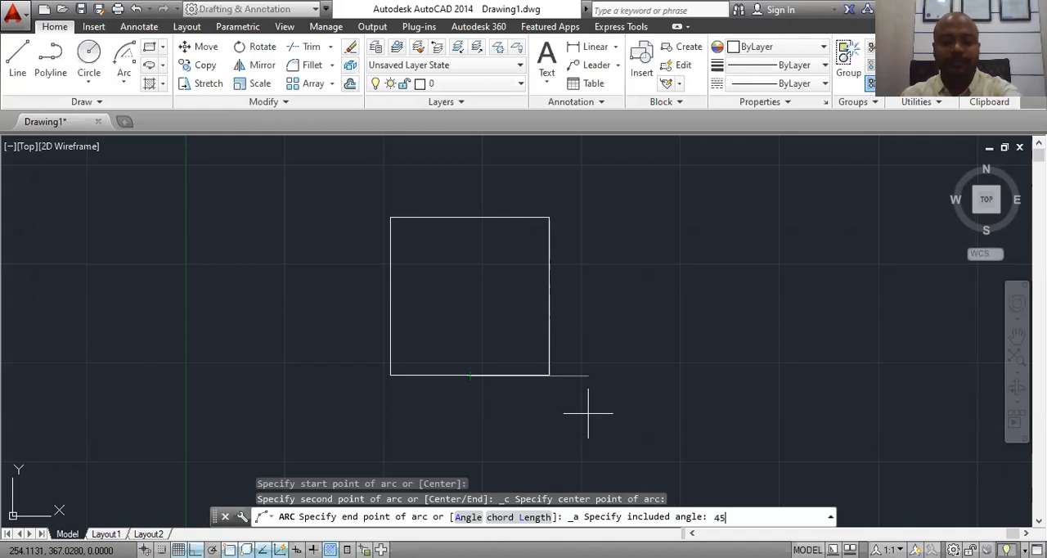
{"action": "type", "text": "5"}
{"action": "key", "text": "Return"}
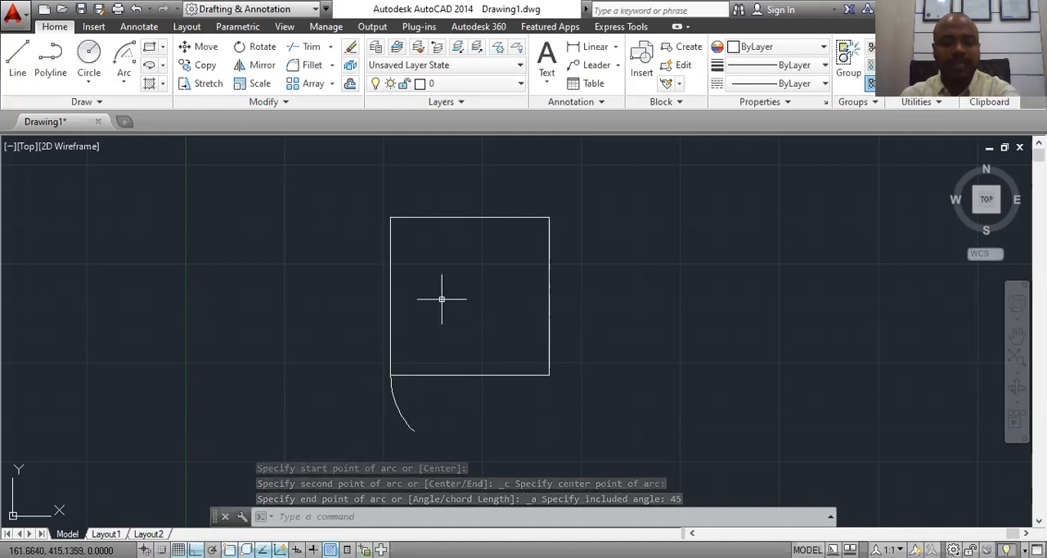
Step: With Ortho off, draw a line from the bottom edge's midpoint to the arc's free endpoint
{"action": "left_click", "coordinate": [17, 65]}
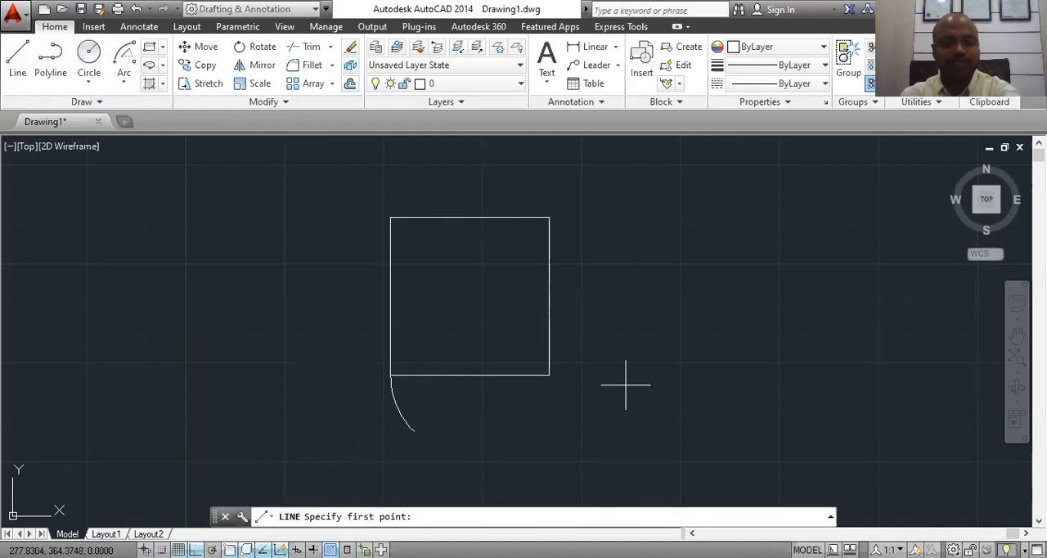
{"action": "left_click", "coordinate": [469, 376]}
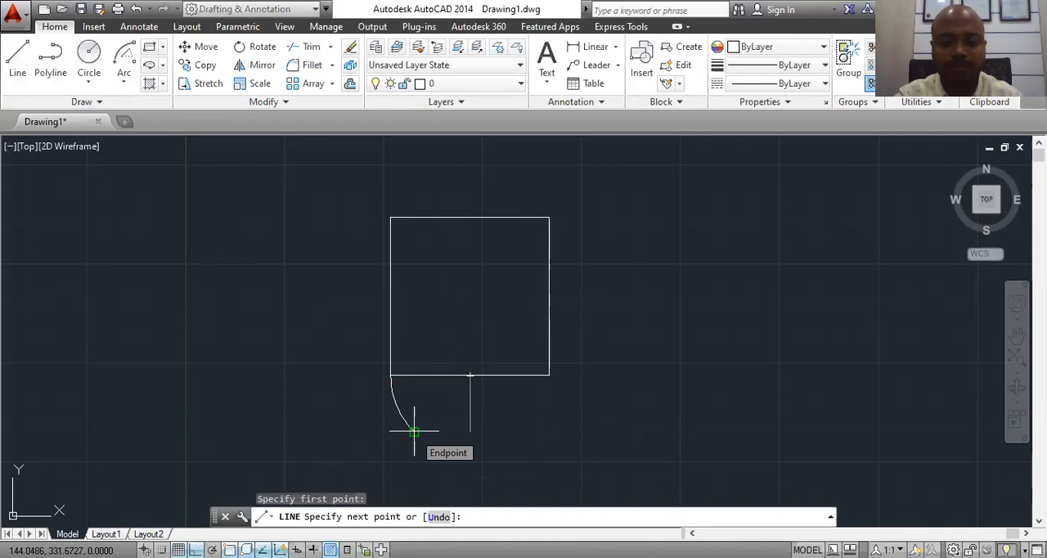
{"action": "key", "text": "F8"}
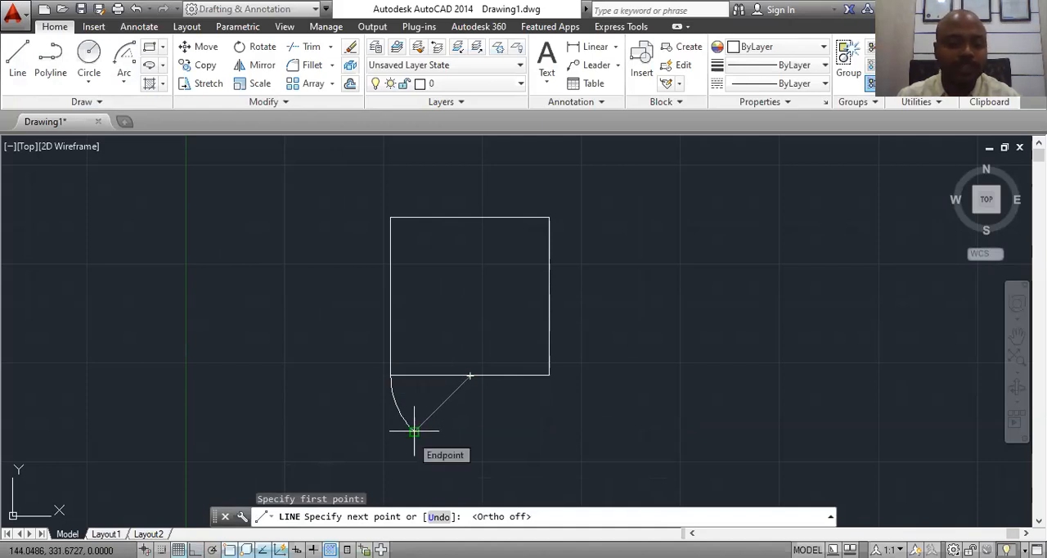
{"action": "left_click", "coordinate": [414, 431]}
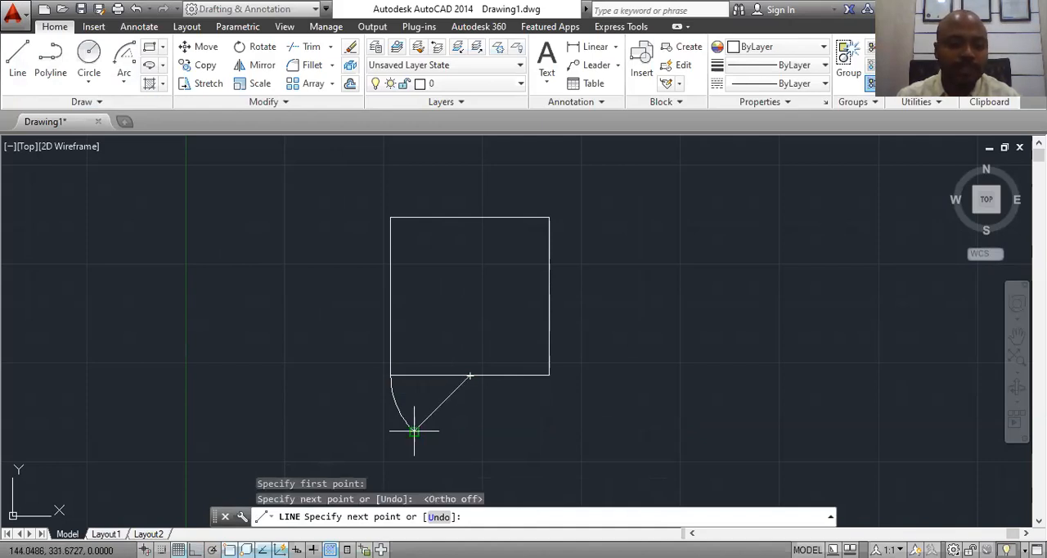
{"action": "key", "text": "Escape"}
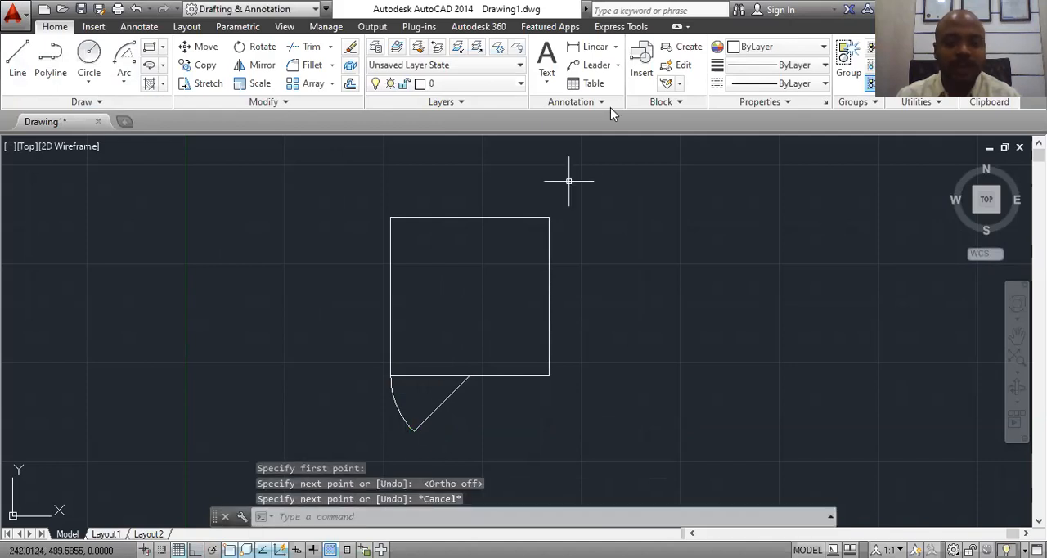
Step: Add an angular dimension between the square's bottom edge and the slanted line, placed inside the arc
{"action": "left_click", "coordinate": [615, 49]}
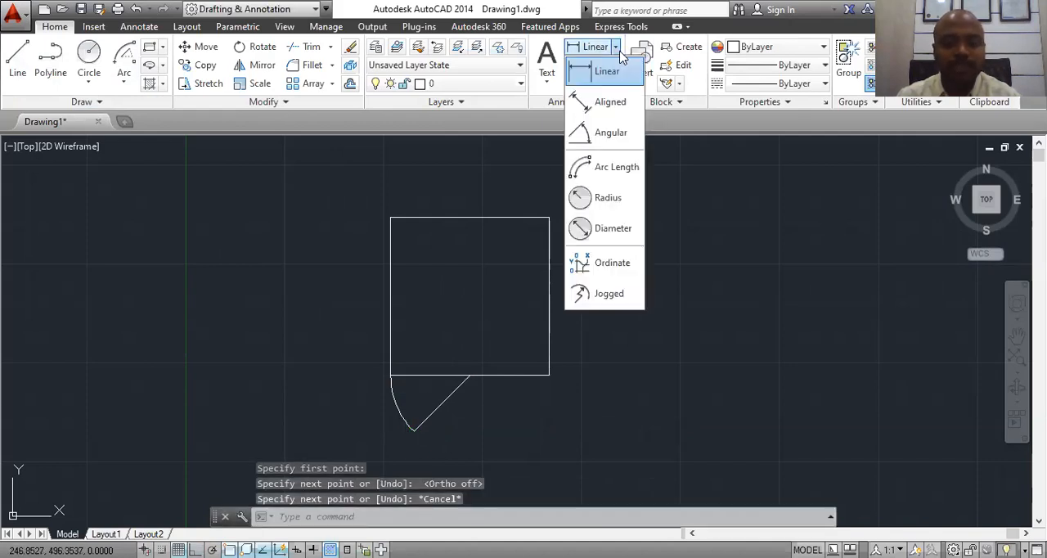
{"action": "left_click", "coordinate": [608, 133]}
{"action": "left_click", "coordinate": [428, 374]}
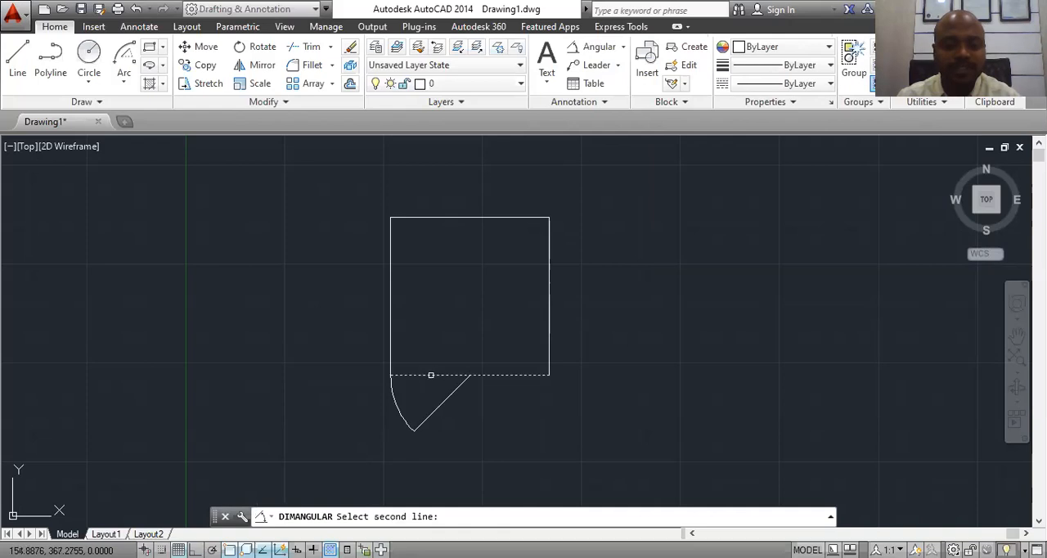
{"action": "left_click", "coordinate": [440, 404]}
{"action": "scroll", "coordinate": [428, 390], "scroll_direction": "up", "scroll_amount": 5}
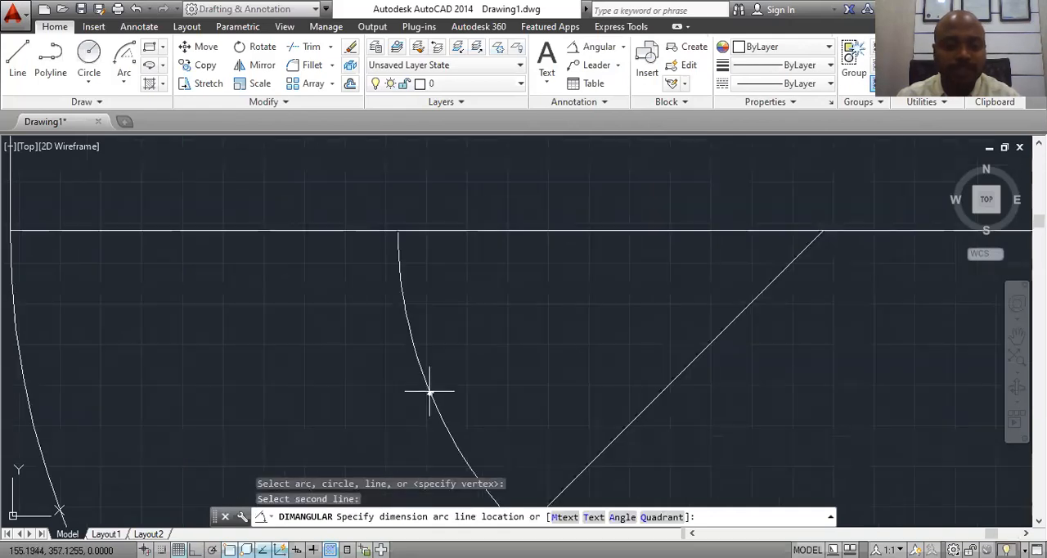
{"action": "left_click", "coordinate": [429, 375]}
{"action": "scroll", "coordinate": [444, 350], "scroll_direction": "down", "scroll_amount": 6}
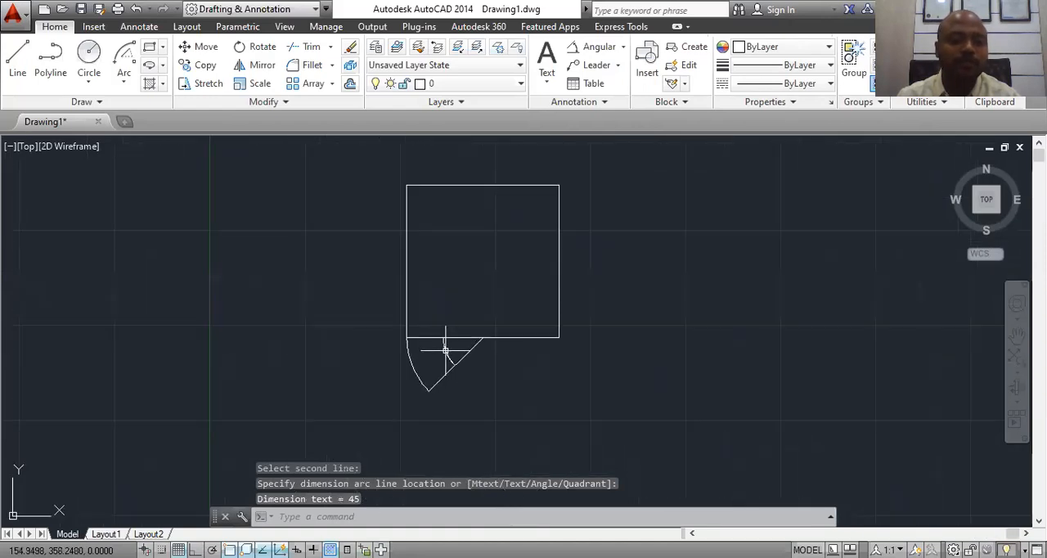
Step: Erase the arc, the slanted line and the angular dimension below the square
{"action": "scroll", "coordinate": [445, 350], "scroll_direction": "up", "scroll_amount": 4}
{"action": "left_click", "coordinate": [537, 346]}
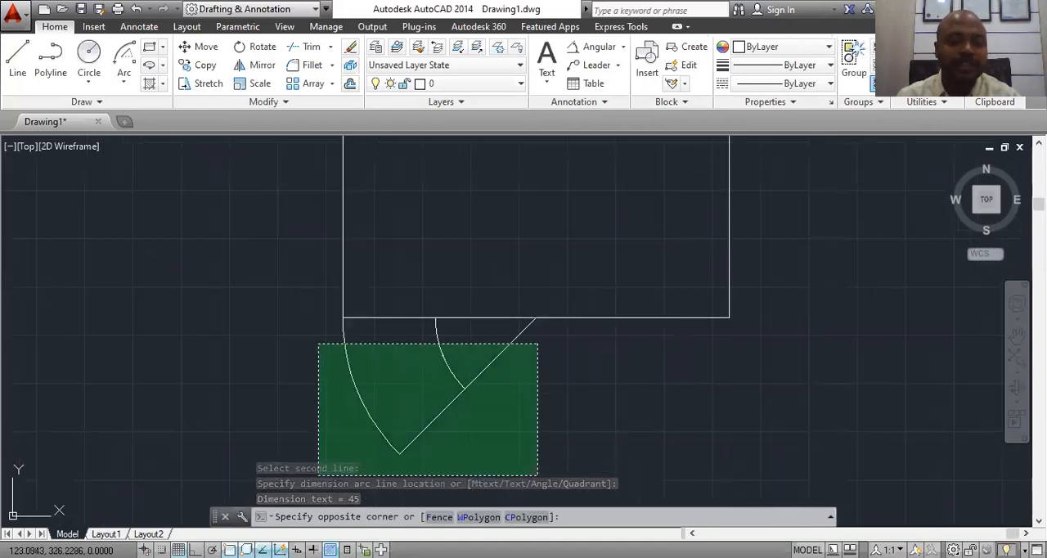
{"action": "left_click", "coordinate": [320, 483]}
{"action": "right_click", "coordinate": [438, 344]}
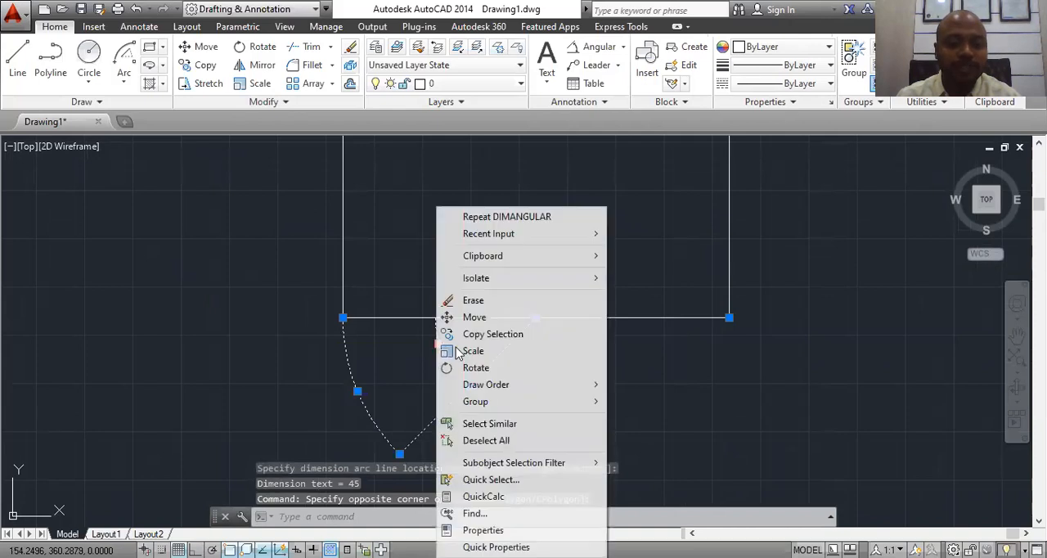
{"action": "left_click", "coordinate": [468, 297]}
Step: Draw a Start, Center, Length arc from the square's lower-right corner, centred on the bottom edge's midpoint, with a chord length of 60
{"action": "left_click", "coordinate": [129, 87]}
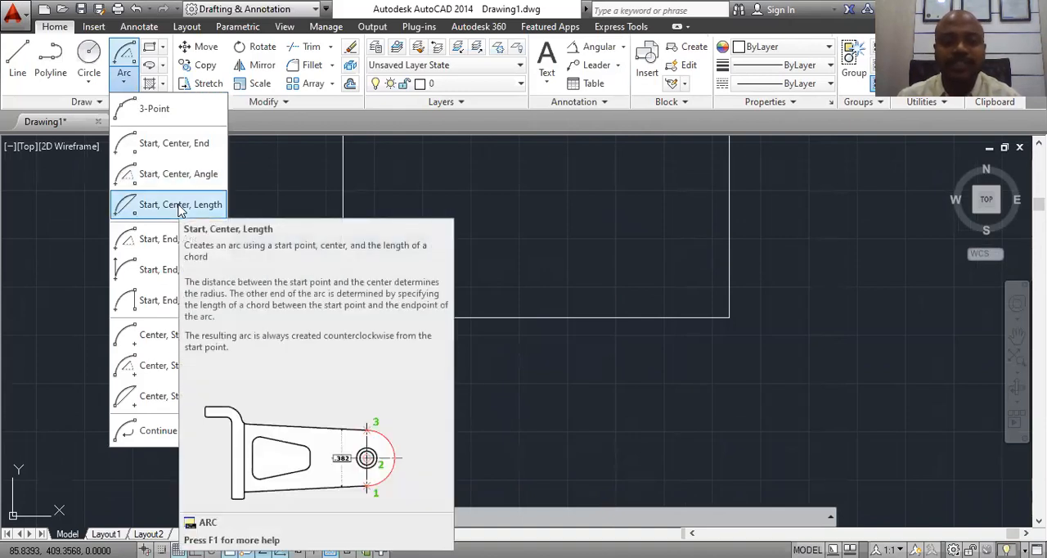
{"action": "left_click", "coordinate": [180, 206]}
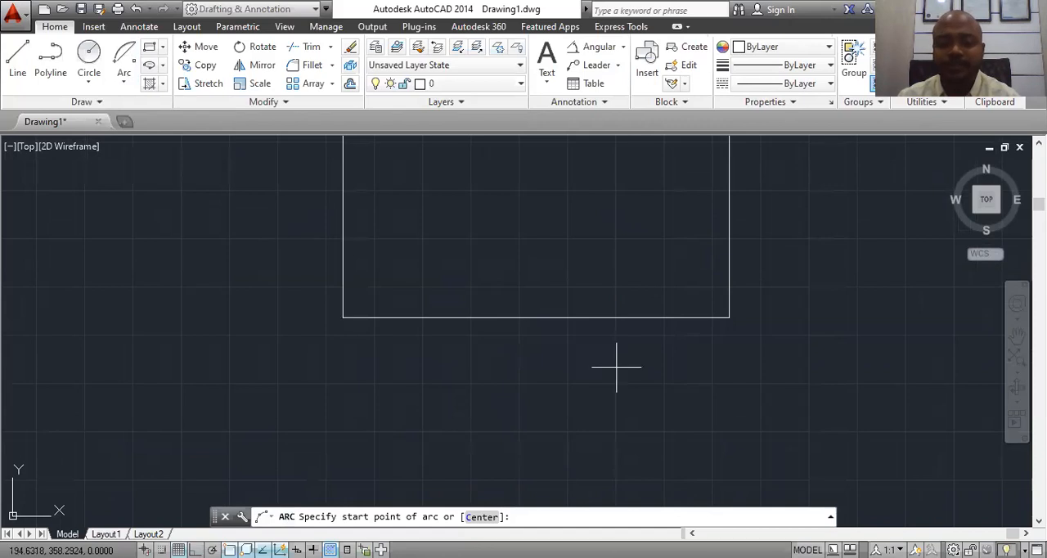
{"action": "scroll", "coordinate": [563, 381], "scroll_direction": "down", "scroll_amount": 3}
{"action": "scroll", "coordinate": [563, 381], "scroll_direction": "up", "scroll_amount": 2}
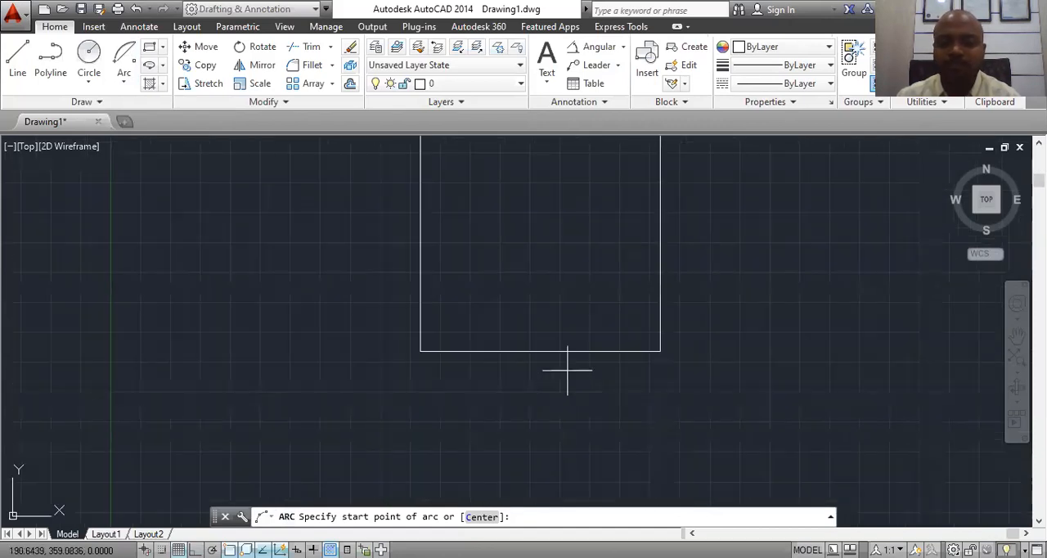
{"action": "left_click", "coordinate": [660, 350]}
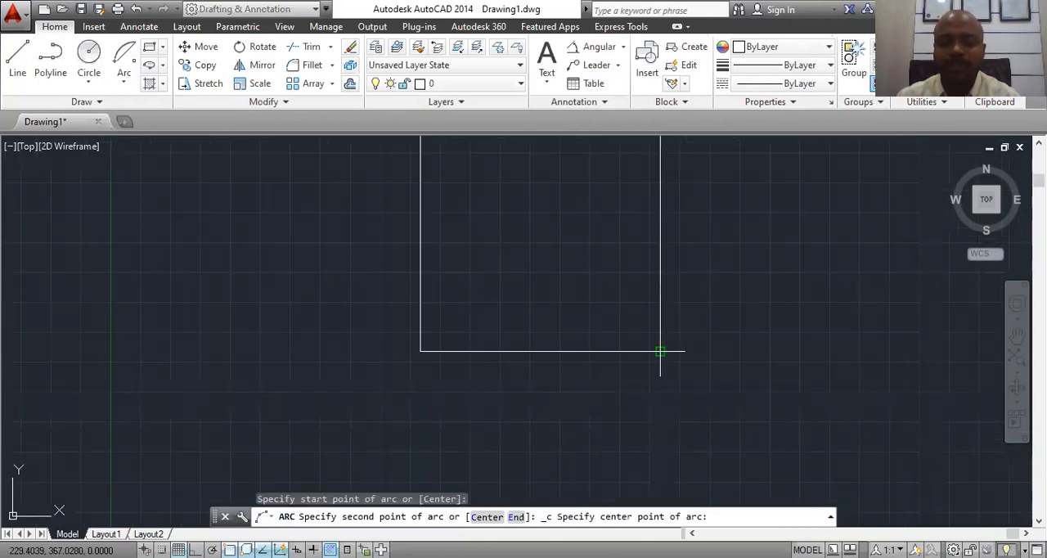
{"action": "left_click", "coordinate": [539, 351]}
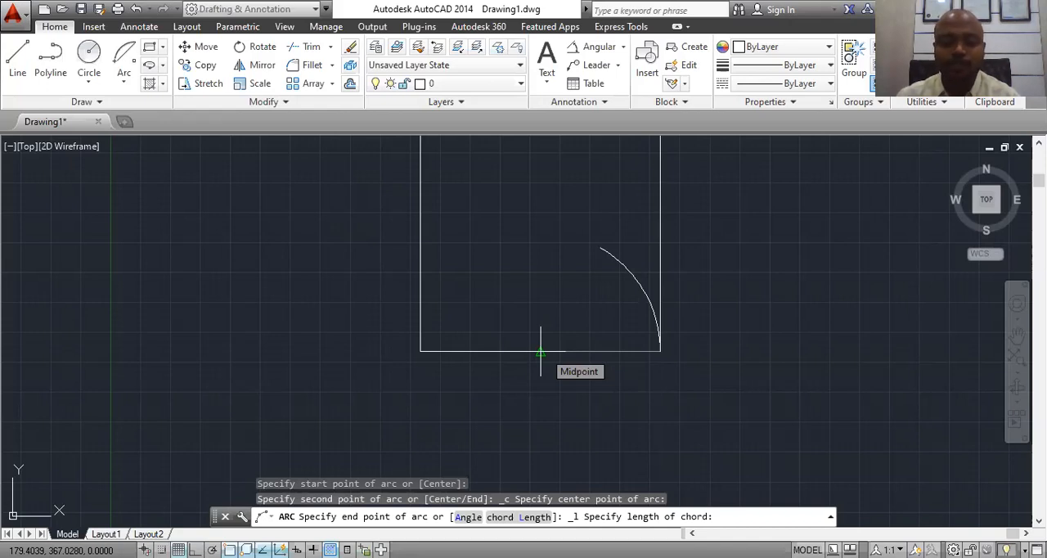
{"action": "type", "text": "60"}
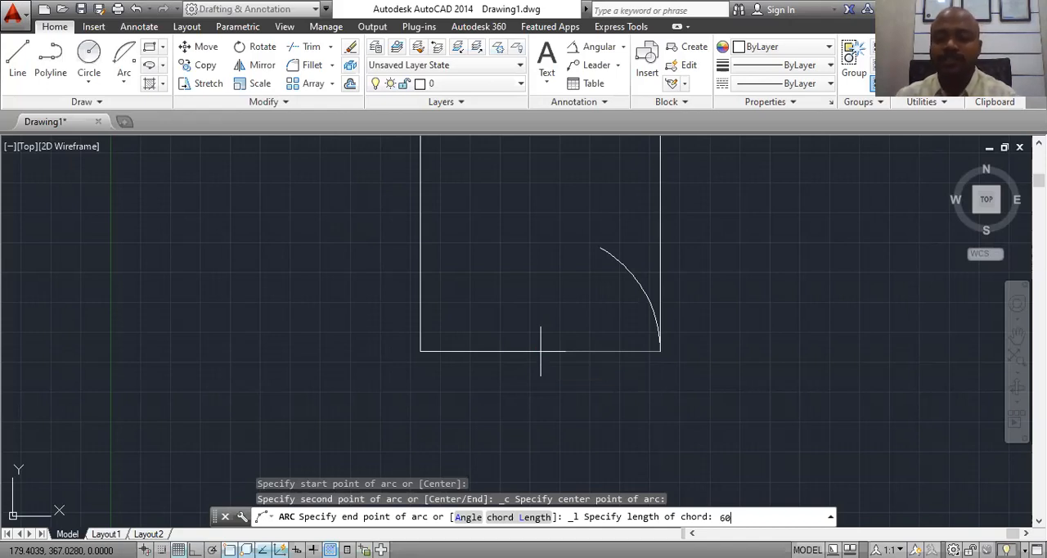
{"action": "key", "text": "Return"}
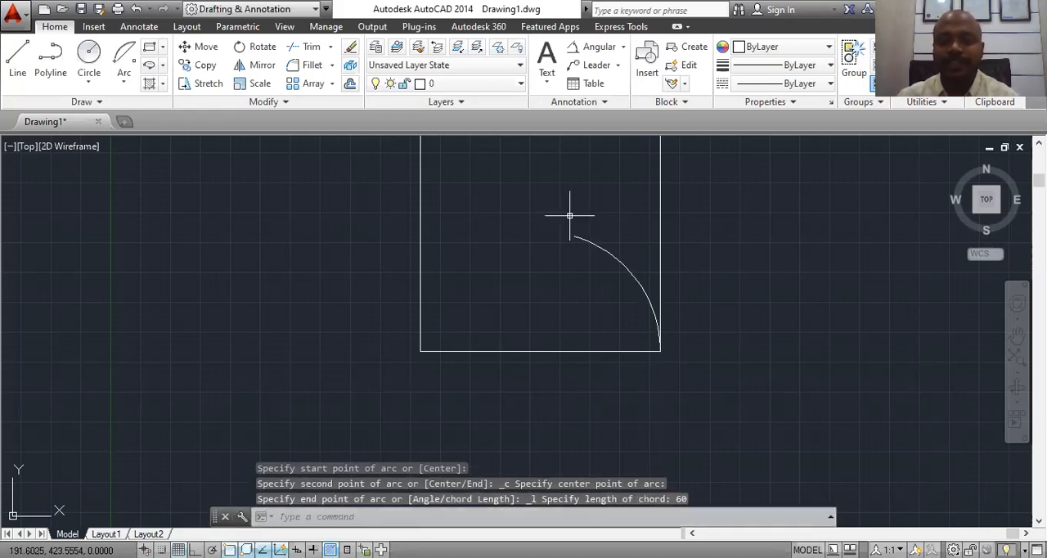
Step: Add an aligned dimension along the arc's chord, from the square's lower-right corner to the arc's upper endpoint
{"action": "left_click", "coordinate": [623, 47]}
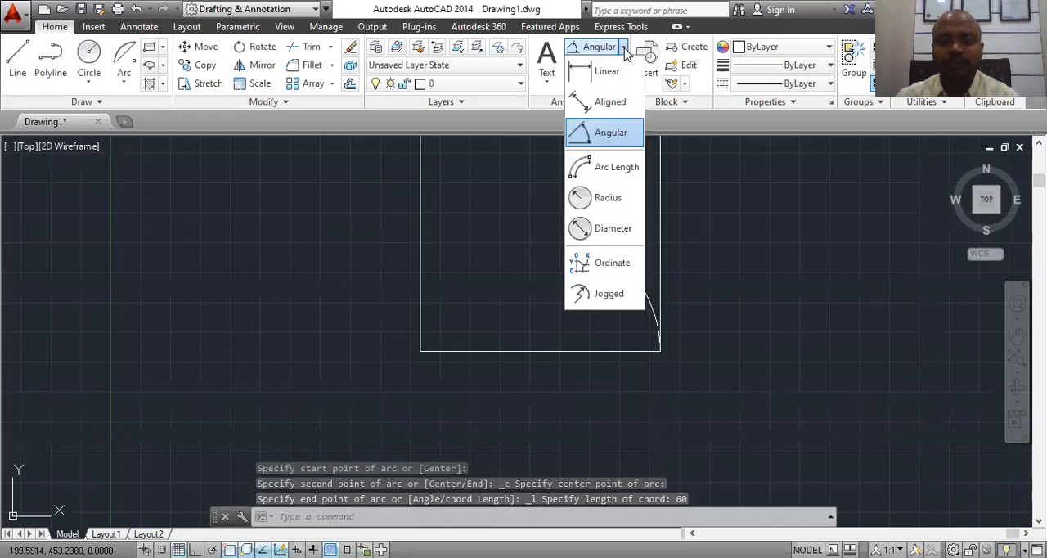
{"action": "left_click", "coordinate": [622, 106]}
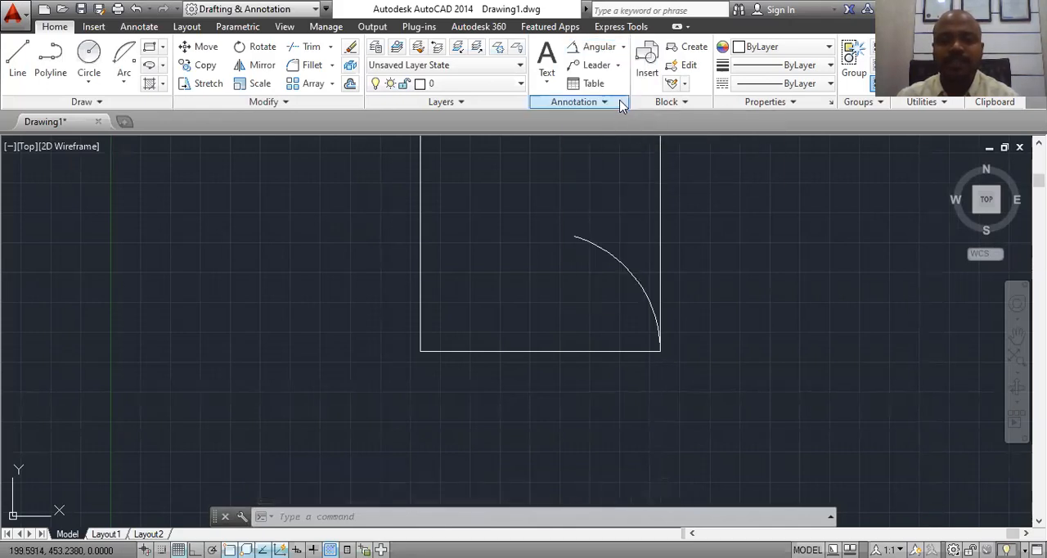
{"action": "left_click", "coordinate": [660, 351]}
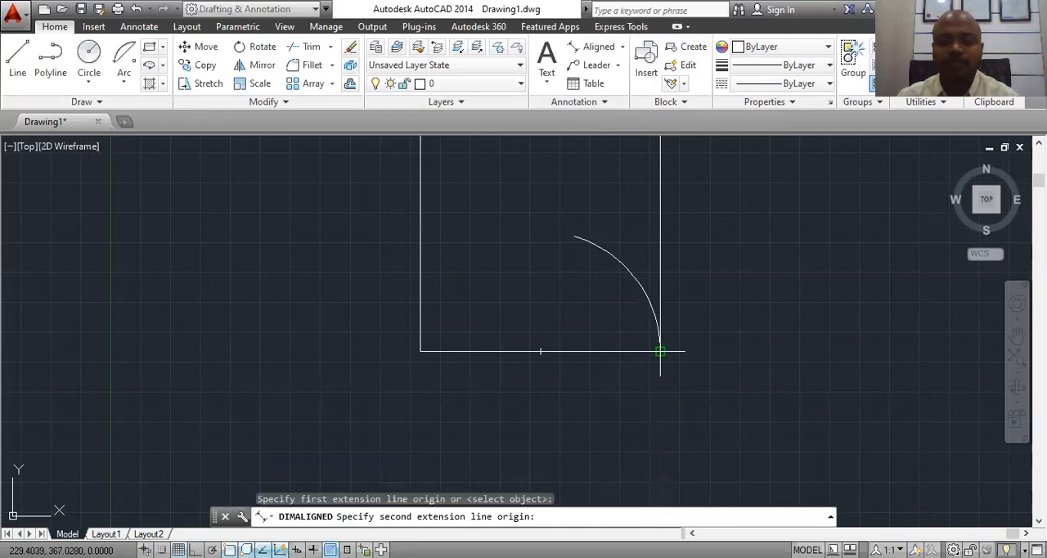
{"action": "left_click", "coordinate": [573, 239]}
{"action": "left_click", "coordinate": [605, 291]}
{"action": "scroll", "coordinate": [605, 290], "scroll_direction": "up", "scroll_amount": 5}
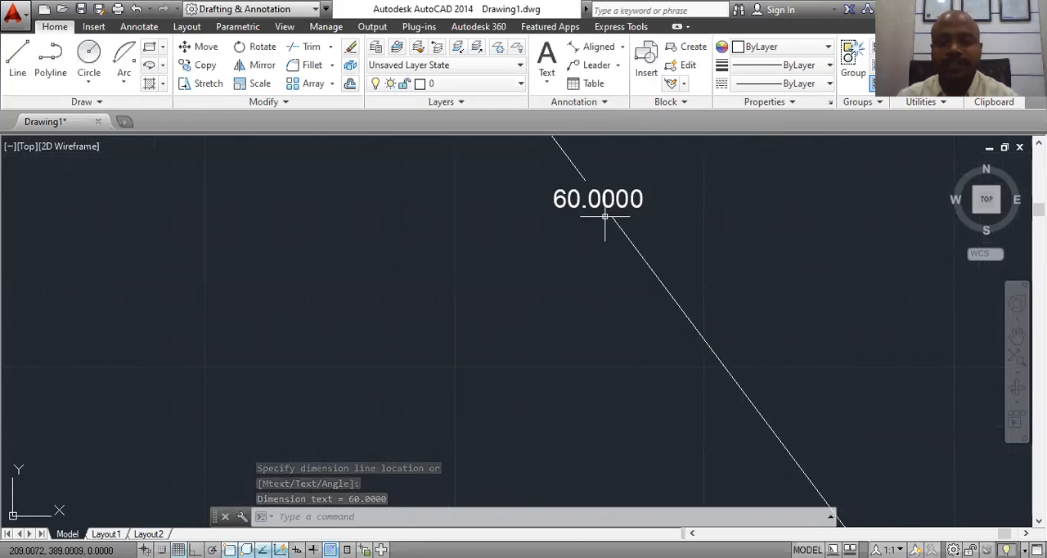
{"action": "scroll", "coordinate": [605, 211], "scroll_direction": "down", "scroll_amount": 4}
{"action": "scroll", "coordinate": [605, 245], "scroll_direction": "down", "scroll_amount": 5}
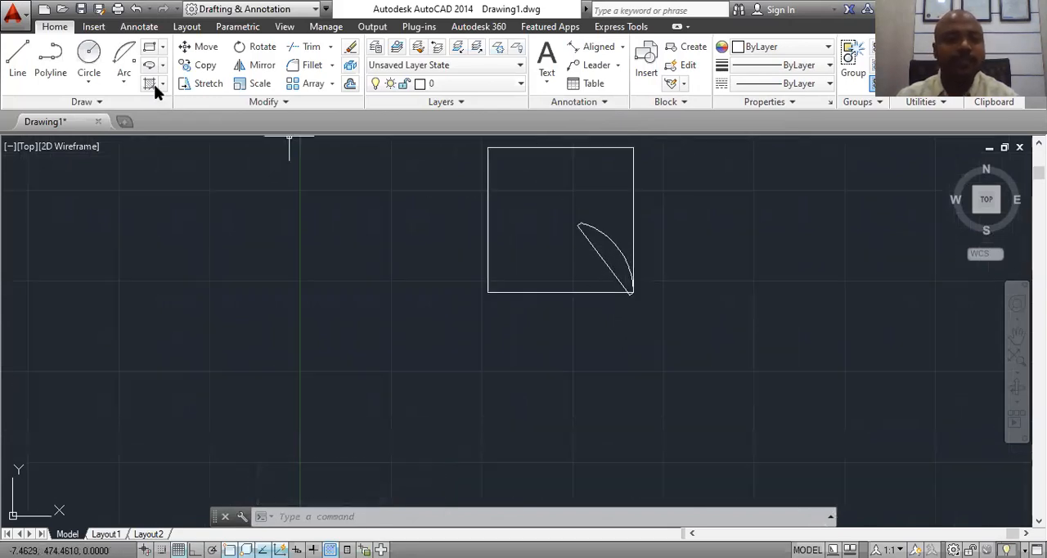
{"action": "left_click", "coordinate": [124, 82]}
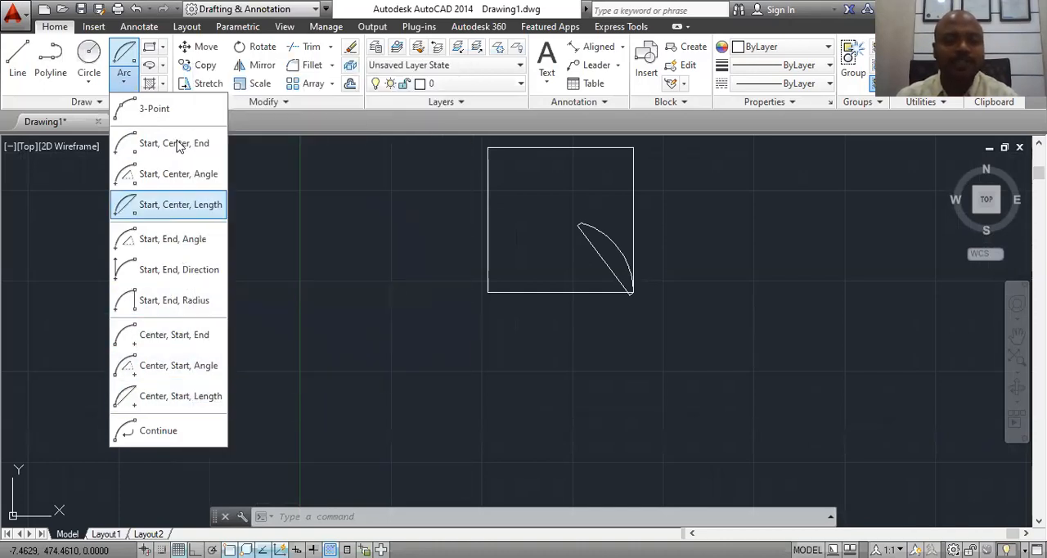
{"action": "left_click", "coordinate": [194, 243]}
{"action": "key", "text": "Escape"}
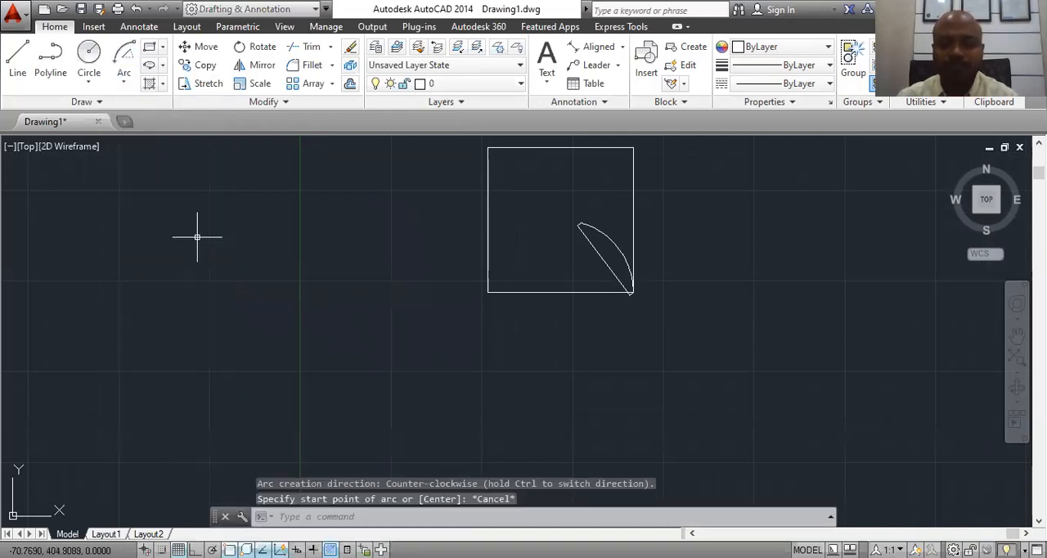
Step: Erase the arc and its aligned dimension, leaving only the square
{"action": "left_click", "coordinate": [617, 210]}
{"action": "left_click", "coordinate": [574, 255]}
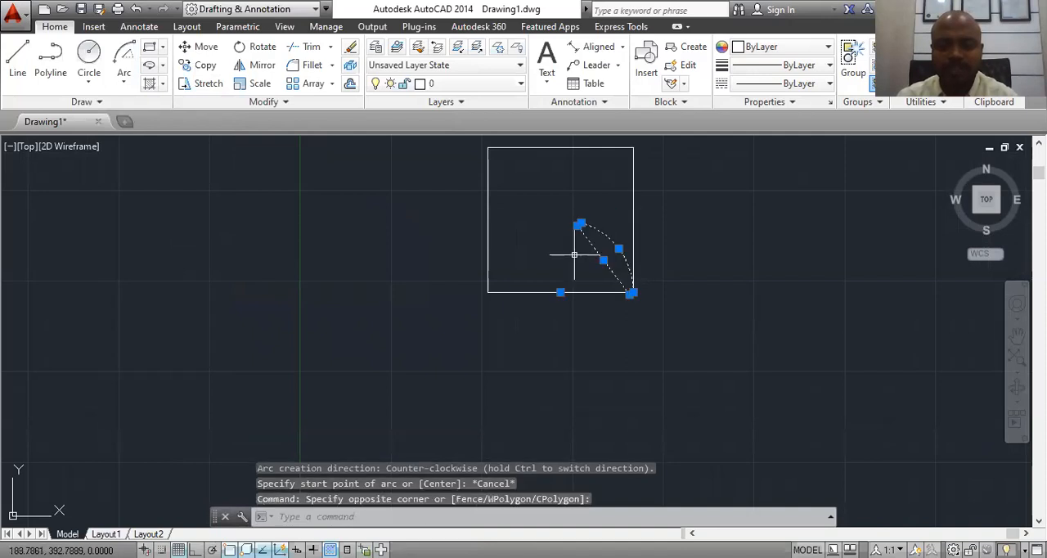
{"action": "right_click", "coordinate": [590, 209]}
{"action": "left_click", "coordinate": [618, 298]}
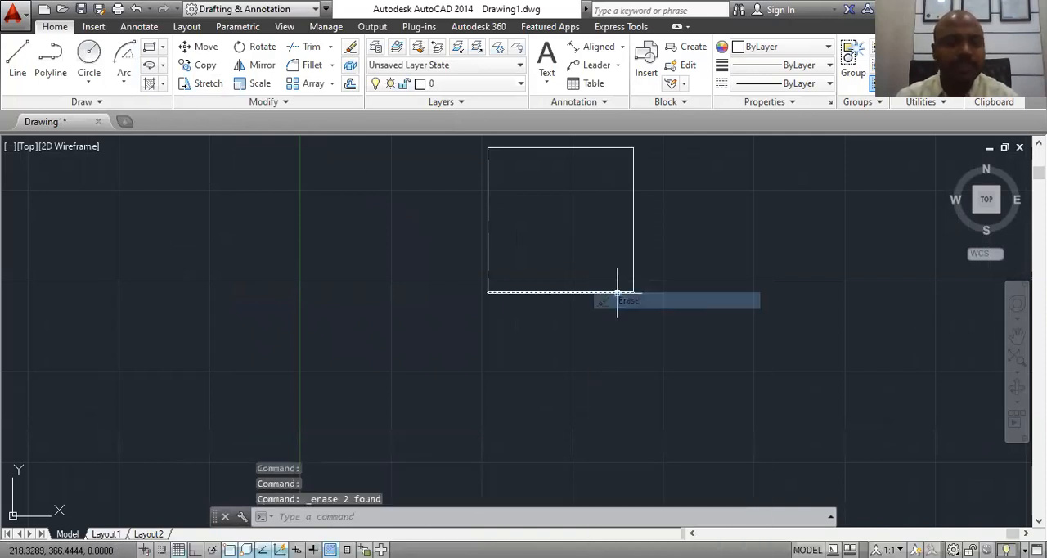
Step: Draw a Start, End, Angle arc from the square's lower-right corner to its lower-left corner with an included angle of 45°
{"action": "left_click", "coordinate": [123, 82]}
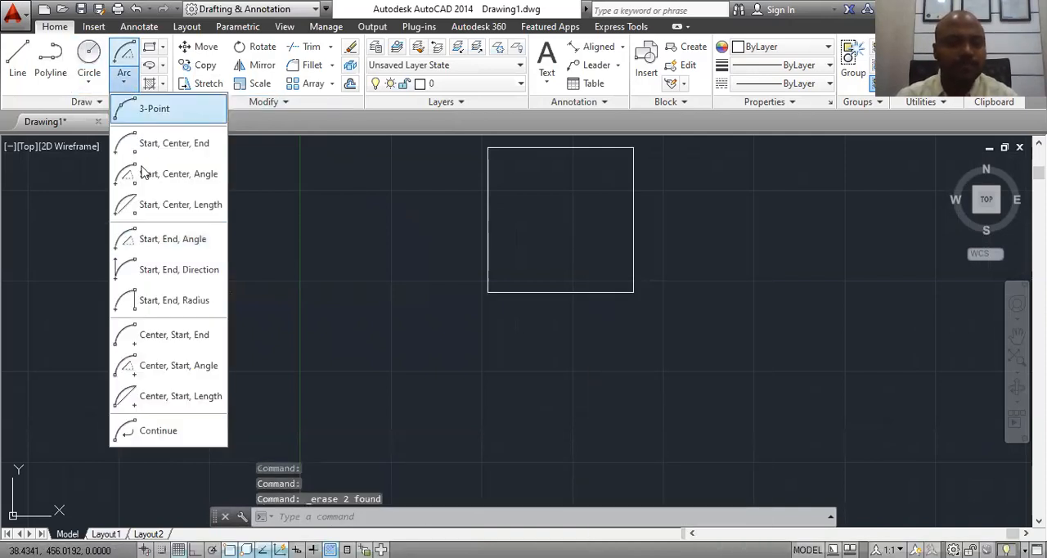
{"action": "left_click", "coordinate": [152, 245]}
{"action": "scroll", "coordinate": [646, 292], "scroll_direction": "up", "scroll_amount": 5}
{"action": "left_click", "coordinate": [645, 342]}
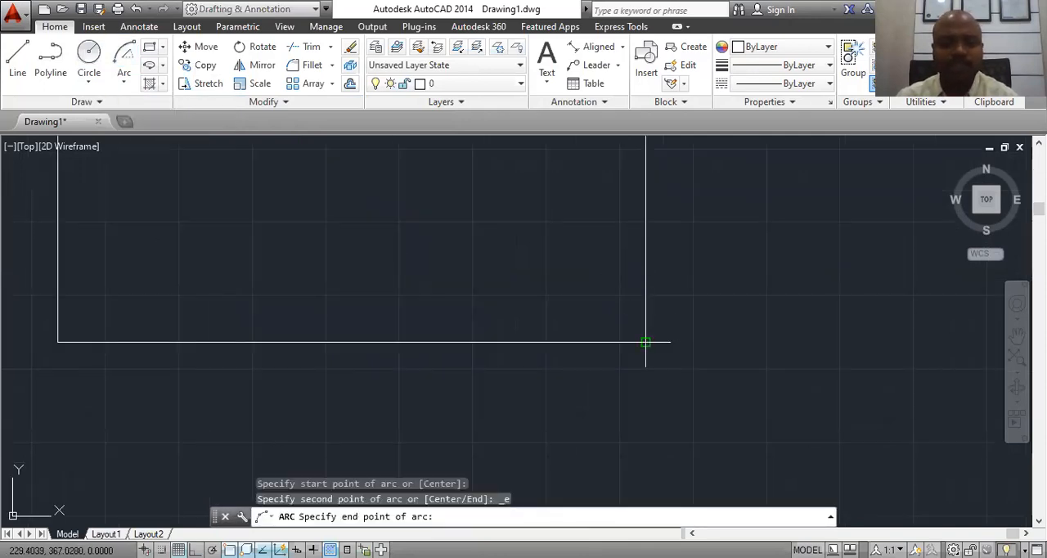
{"action": "left_click", "coordinate": [57, 342]}
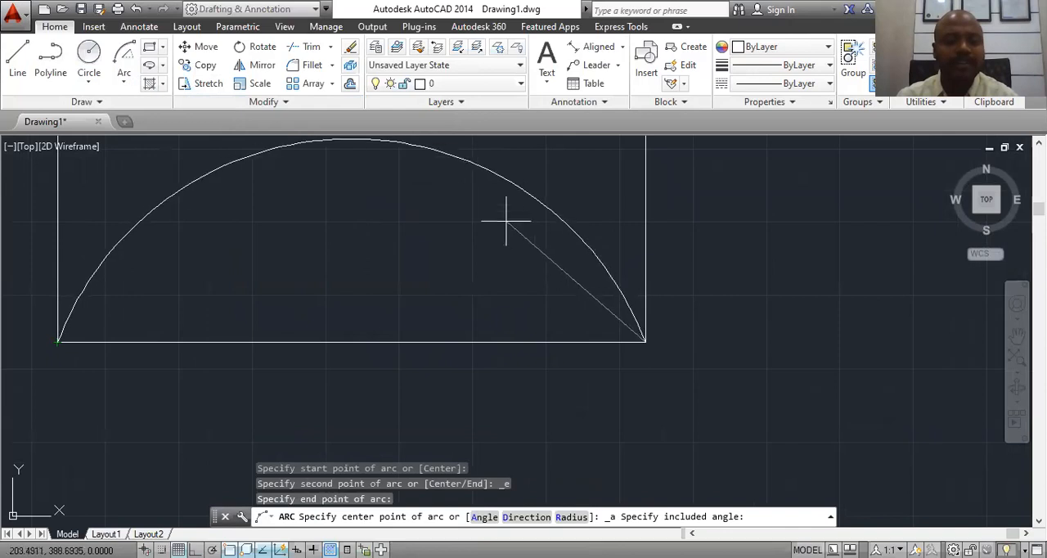
{"action": "scroll", "coordinate": [526, 234], "scroll_direction": "up", "scroll_amount": 1}
{"action": "scroll", "coordinate": [526, 243], "scroll_direction": "down", "scroll_amount": 5}
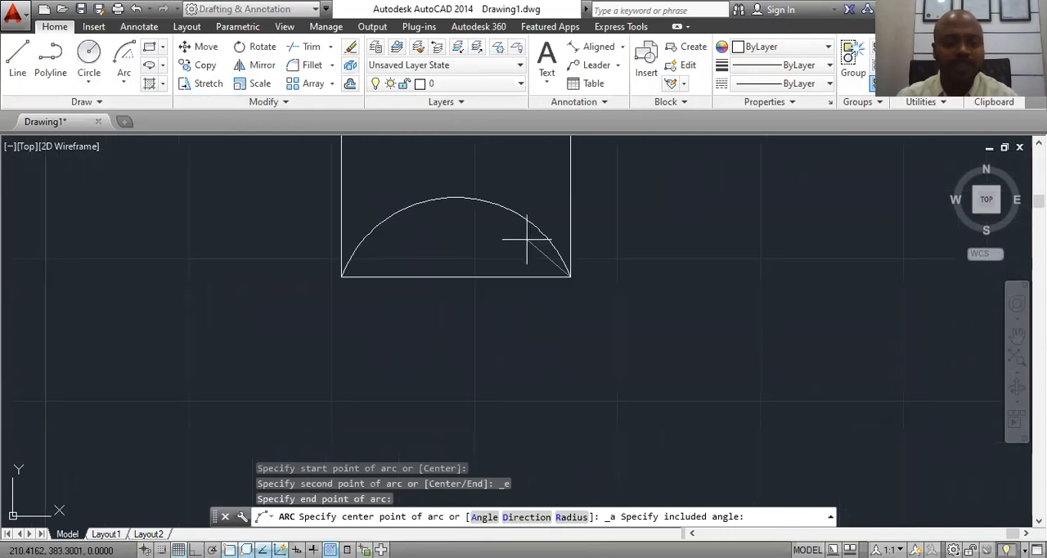
{"action": "type", "text": "45"}
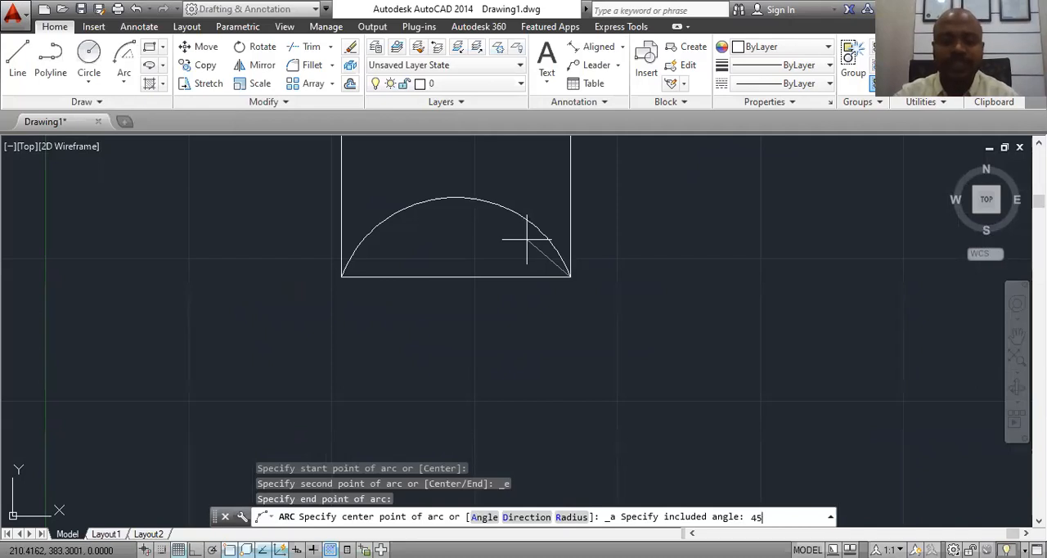
{"action": "key", "text": "Return"}
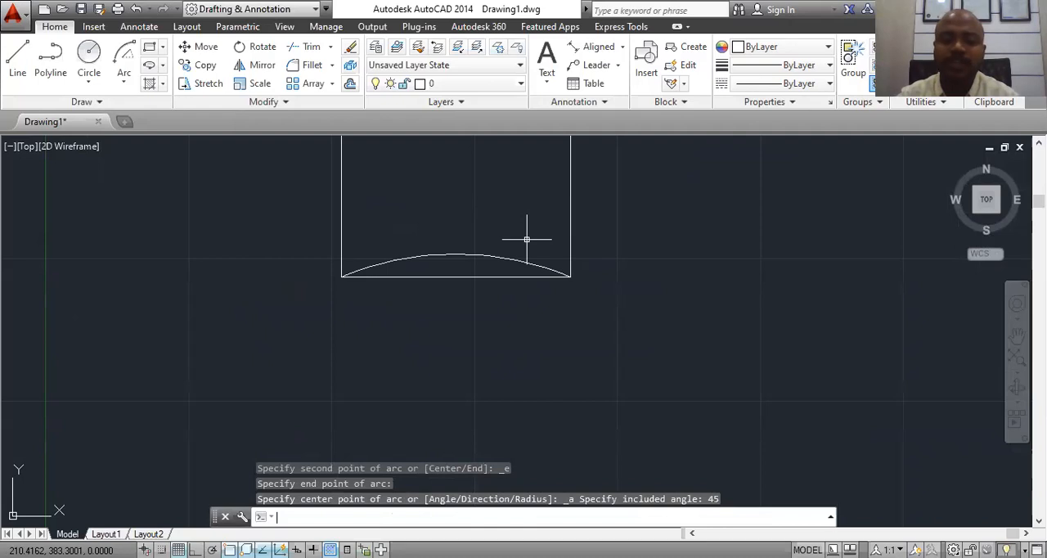
Step: Draw two lines from the arc's center point, one to the square's lower-left corner and one to its lower-right corner
{"action": "left_click", "coordinate": [18, 67]}
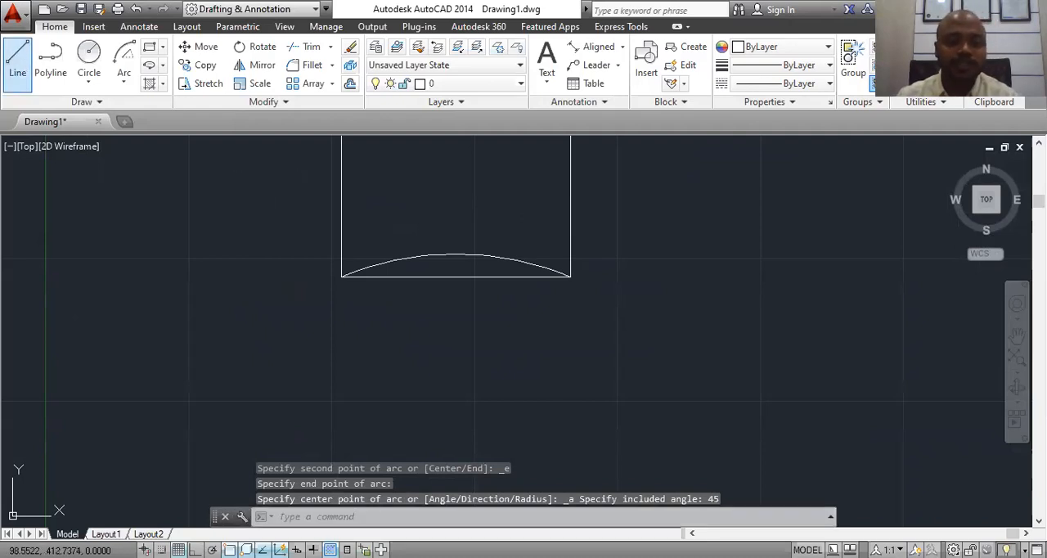
{"action": "scroll", "coordinate": [521, 270], "scroll_direction": "down", "scroll_amount": 3}
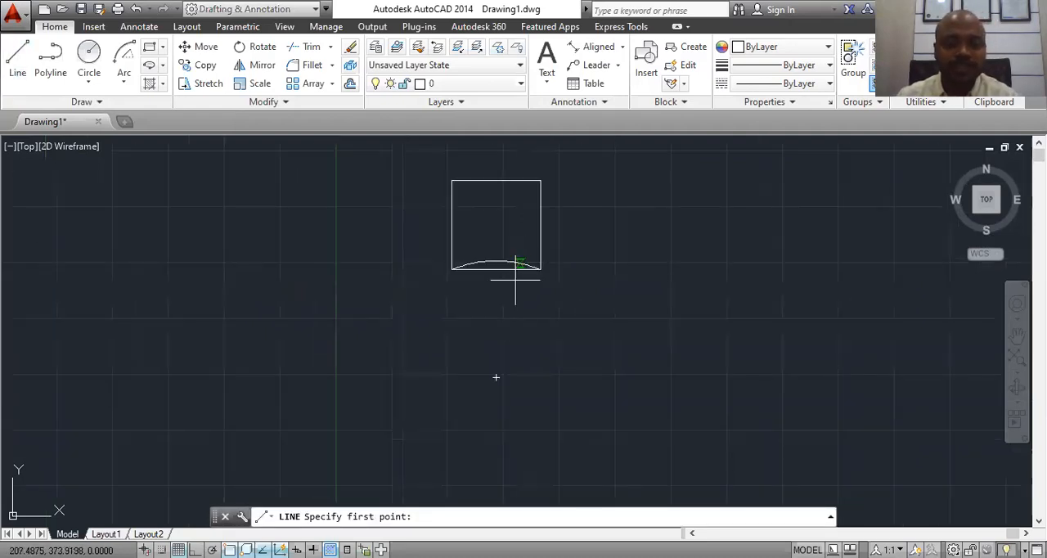
{"action": "left_click", "coordinate": [495, 377]}
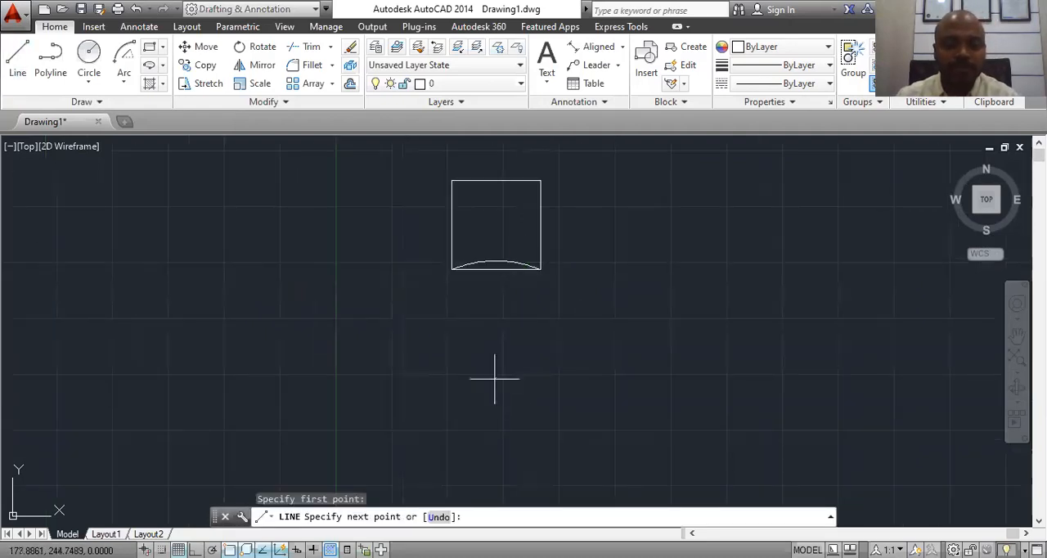
{"action": "left_click", "coordinate": [451, 269]}
{"action": "key", "text": "Escape"}
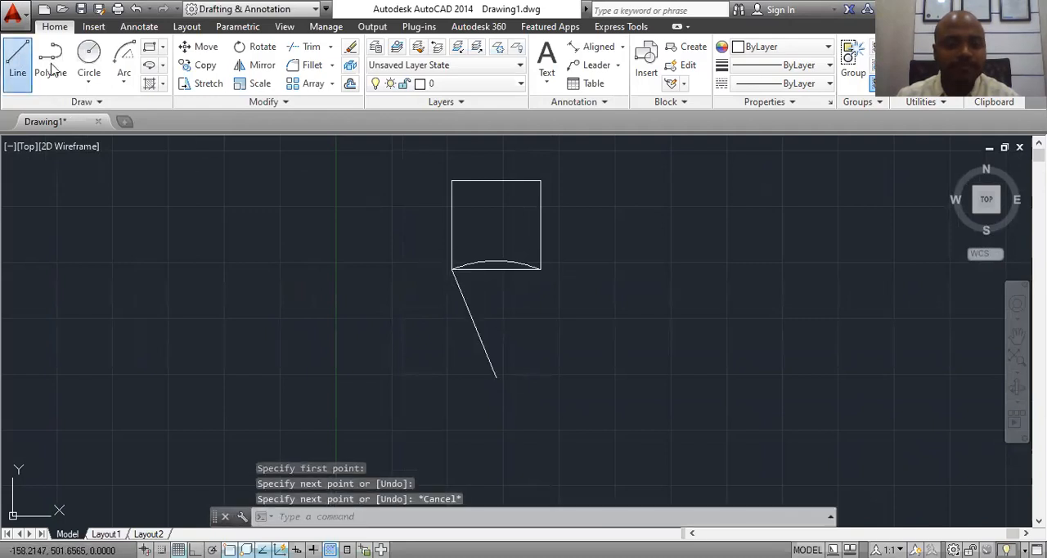
{"action": "left_click", "coordinate": [18, 66]}
{"action": "left_click", "coordinate": [496, 377]}
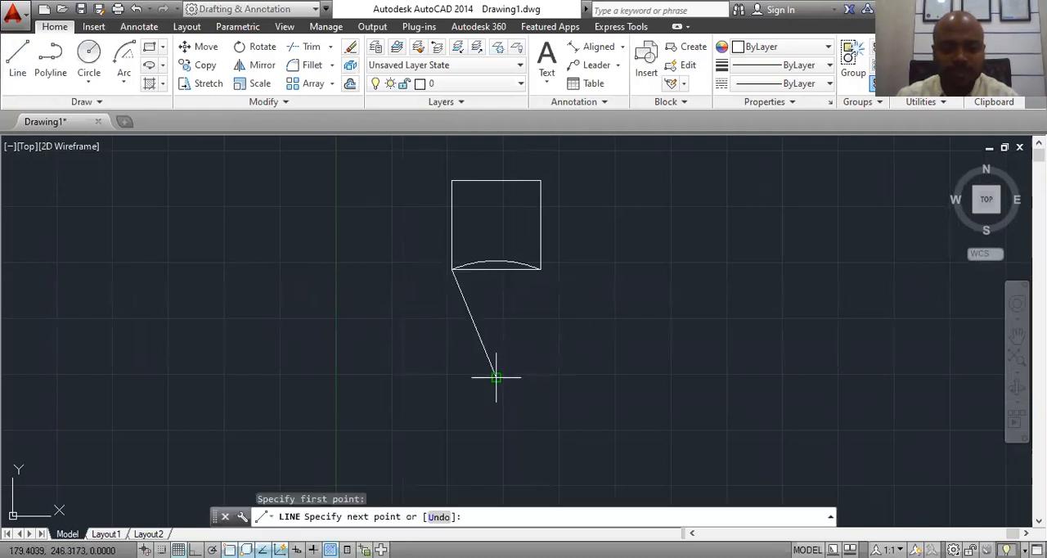
{"action": "left_click", "coordinate": [539, 268]}
{"action": "key", "text": "Escape"}
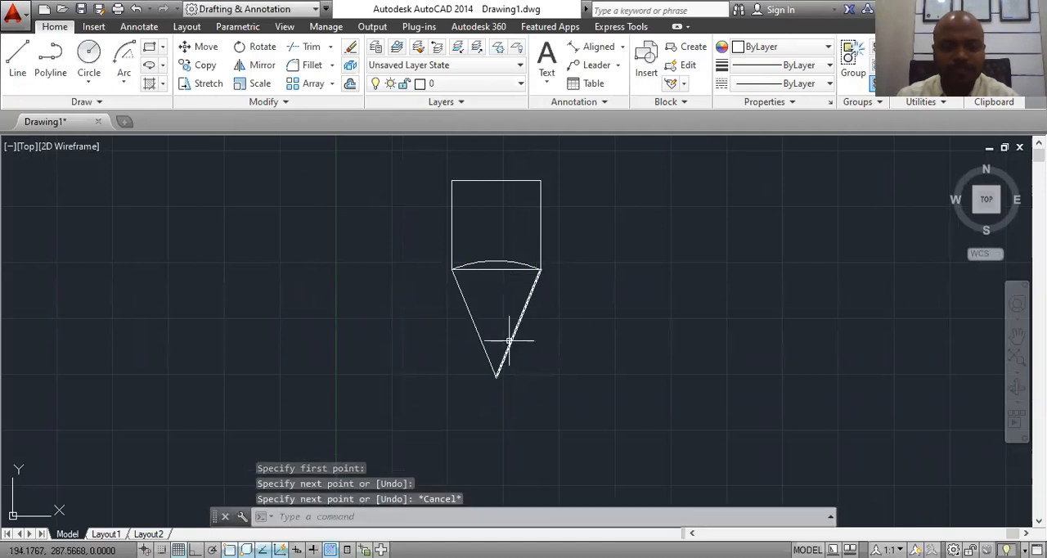
Step: Add an angular dimension between the two slanted lines below the square and inspect its value
{"action": "scroll", "coordinate": [509, 341], "scroll_direction": "up", "scroll_amount": 2}
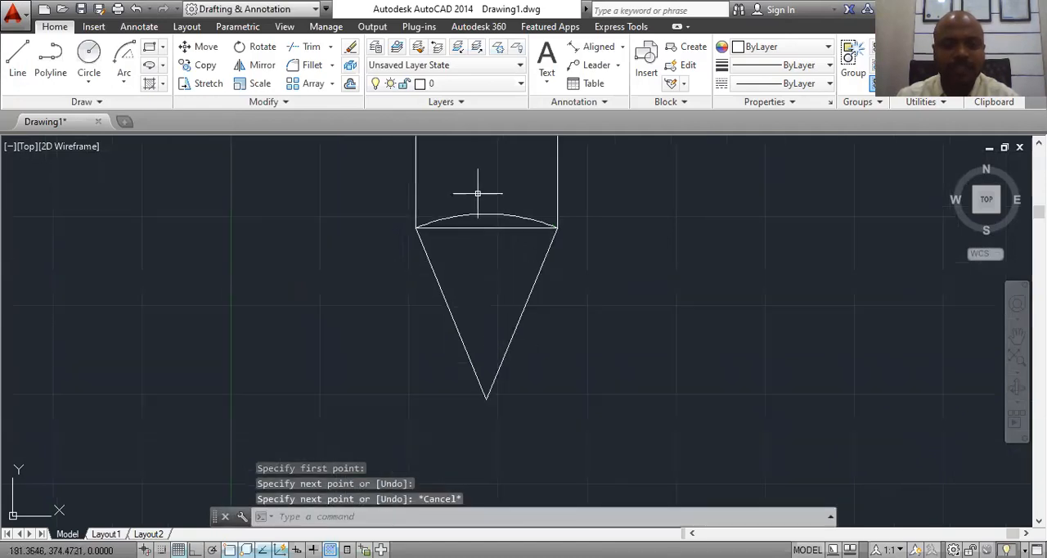
{"action": "left_click", "coordinate": [623, 47]}
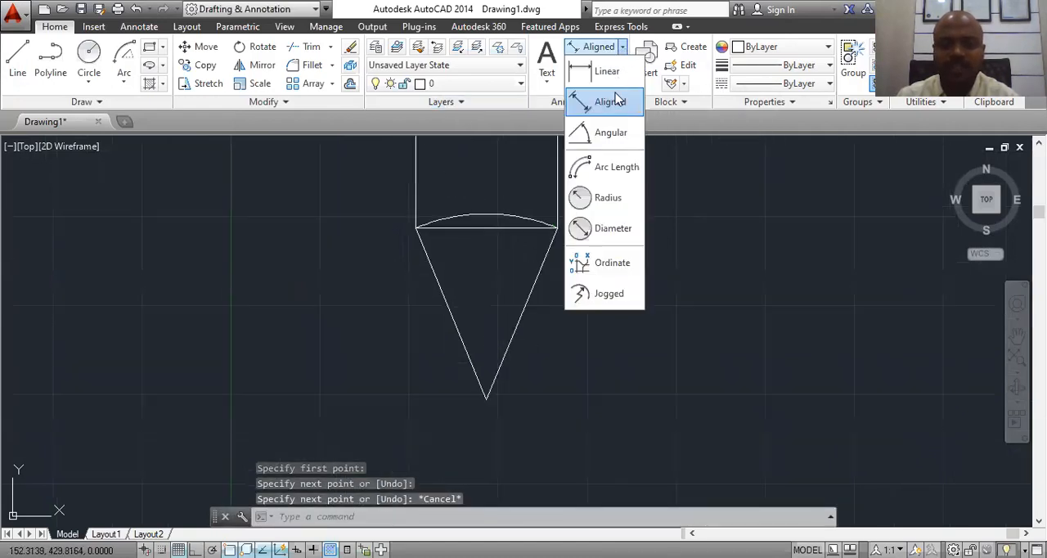
{"action": "left_click", "coordinate": [593, 135]}
{"action": "left_click", "coordinate": [448, 301]}
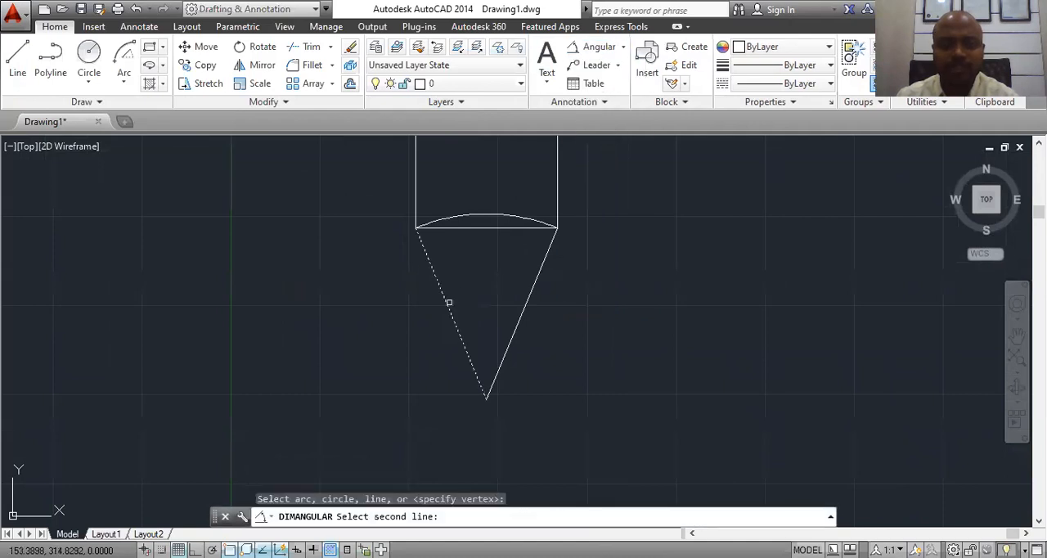
{"action": "left_click", "coordinate": [532, 292]}
{"action": "left_click", "coordinate": [498, 275]}
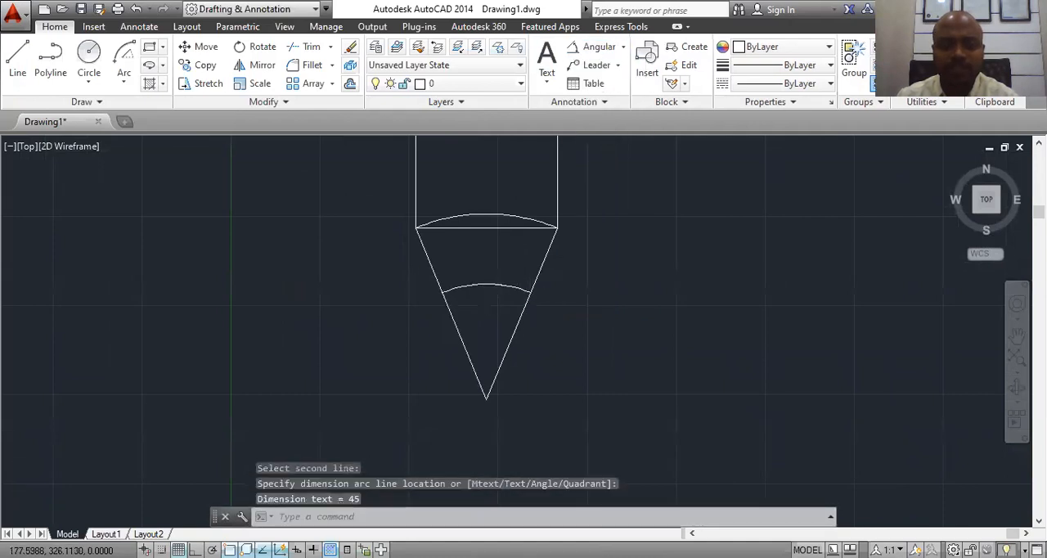
{"action": "scroll", "coordinate": [513, 249], "scroll_direction": "up", "scroll_amount": 8}
{"action": "scroll", "coordinate": [513, 248], "scroll_direction": "up", "scroll_amount": 8}
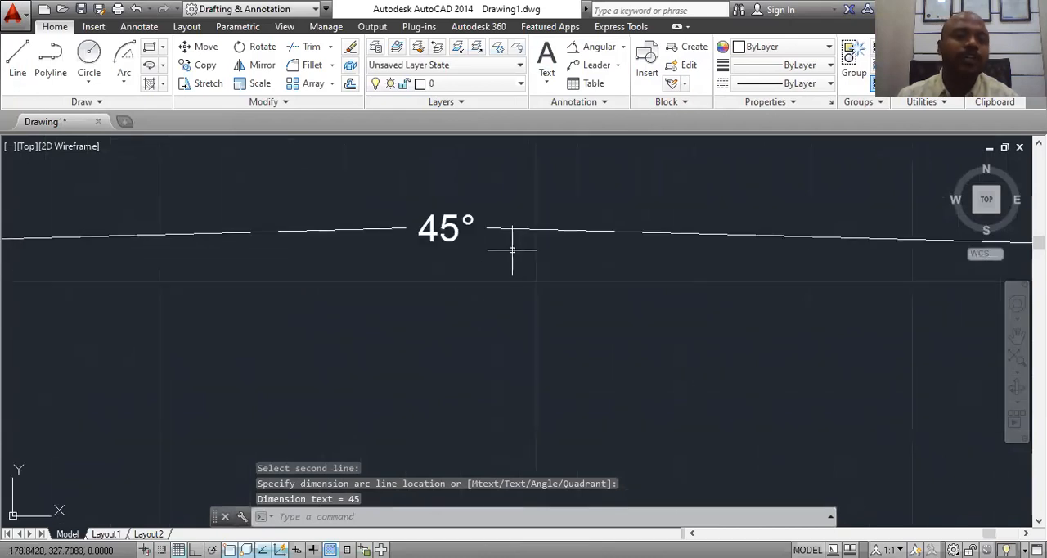
{"action": "scroll", "coordinate": [509, 254], "scroll_direction": "down", "scroll_amount": 15}
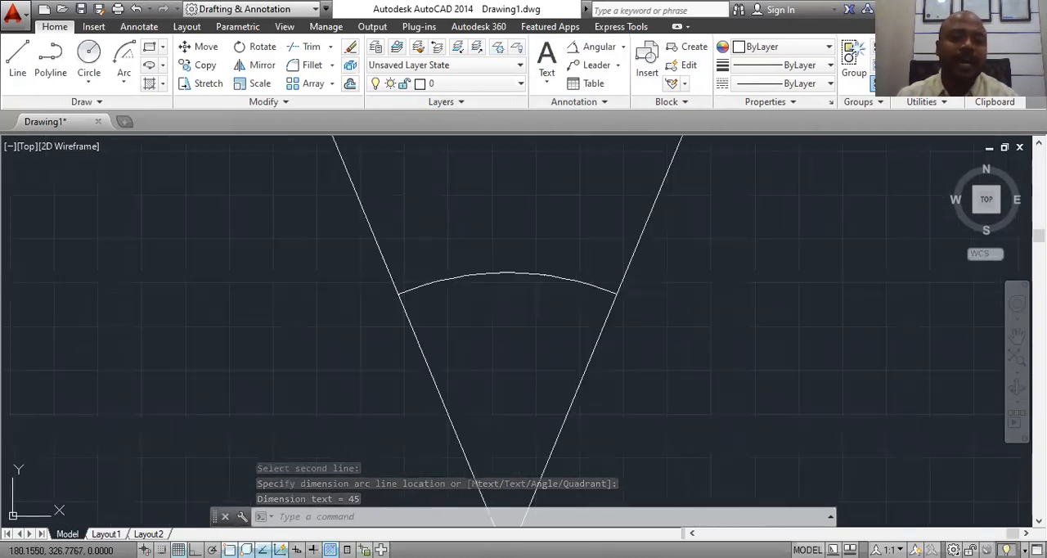
{"action": "left_click", "coordinate": [583, 170]}
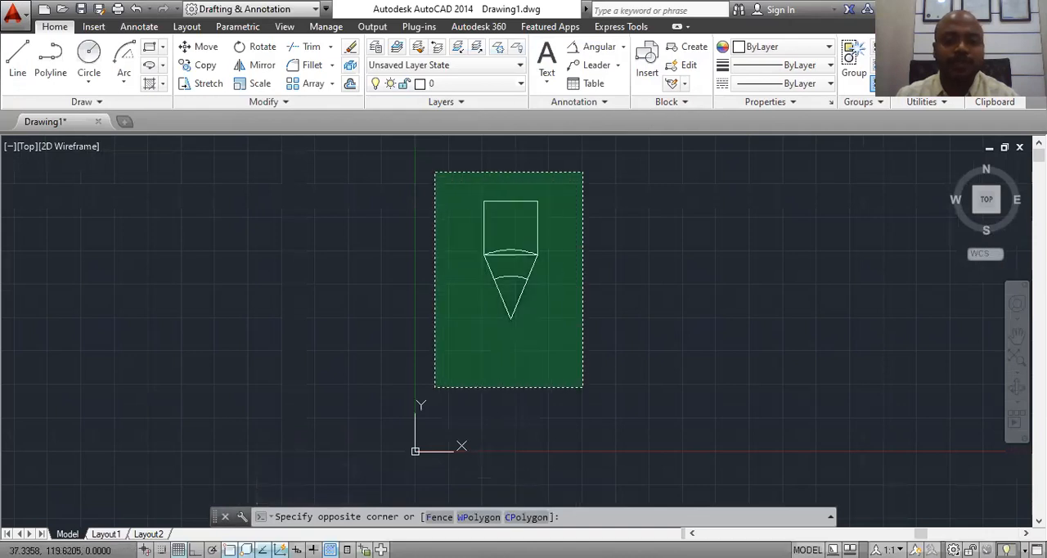
{"action": "left_click", "coordinate": [433, 388]}
{"action": "key", "text": "Delete"}
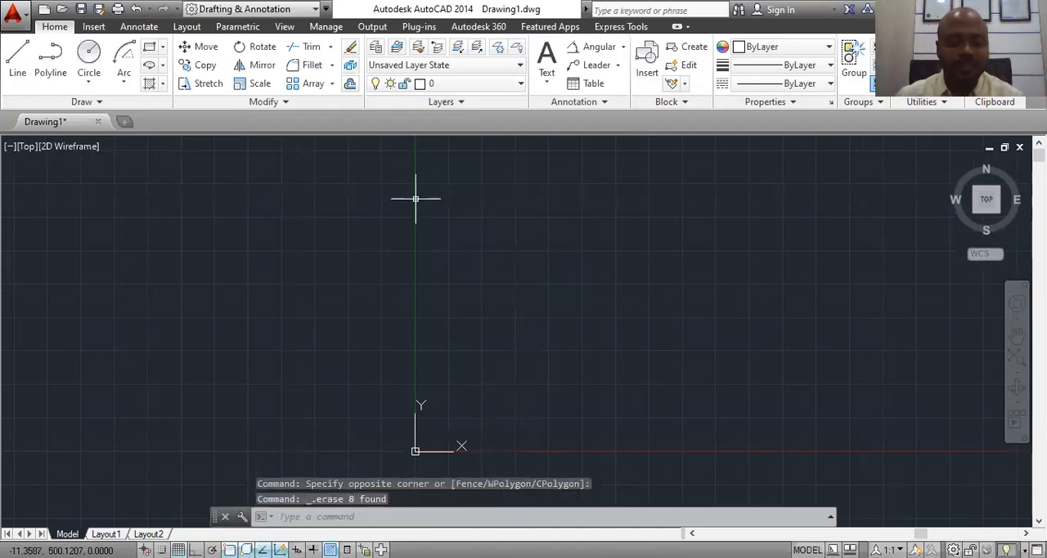
{"action": "key", "text": "ctrl+z"}
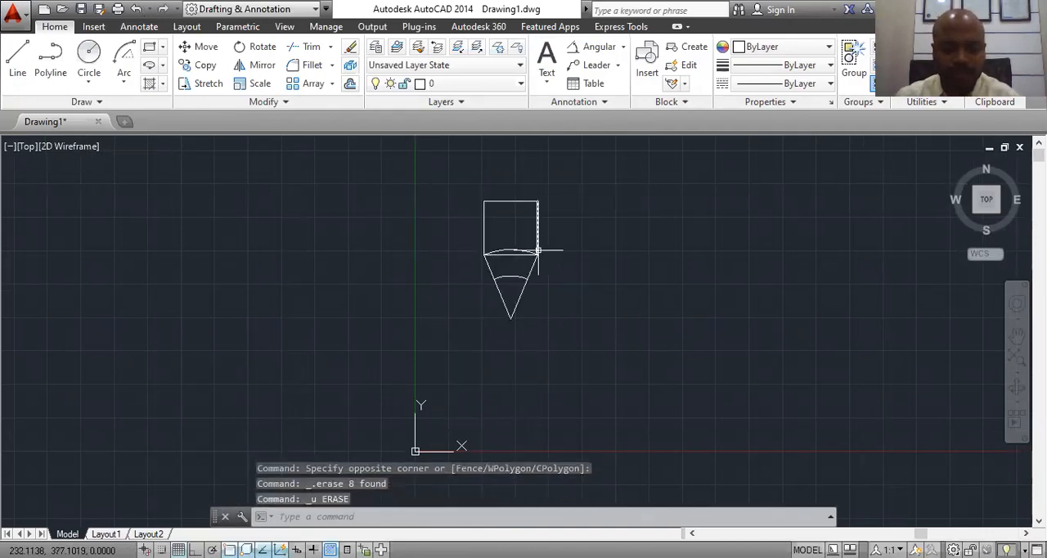
Step: Erase the two slanted lines, the angular dimension and the arc, leaving only the square
{"action": "scroll", "coordinate": [538, 250], "scroll_direction": "up", "scroll_amount": 4}
{"action": "left_click", "coordinate": [553, 278]}
{"action": "left_click", "coordinate": [445, 411]}
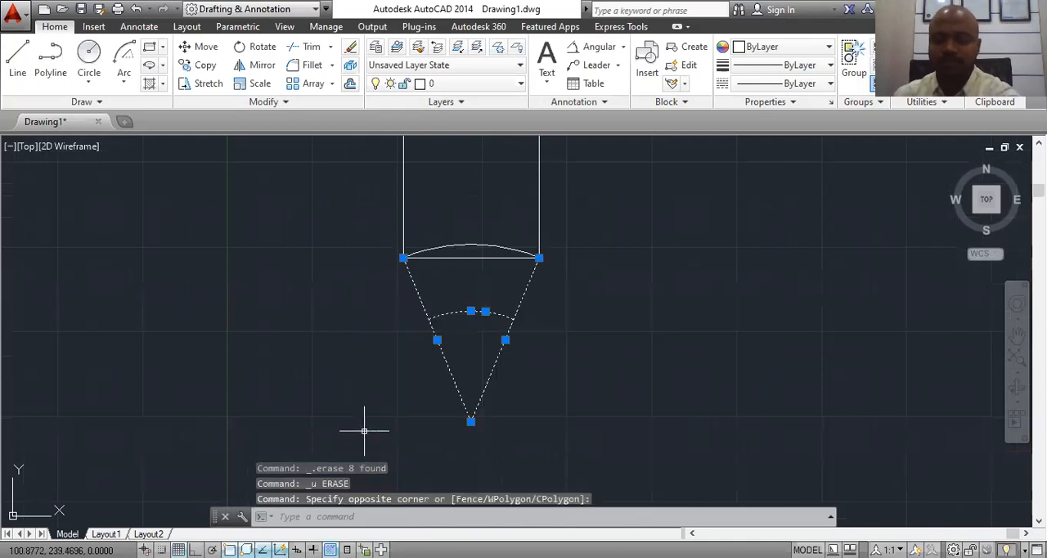
{"action": "key", "text": "Delete"}
{"action": "left_click", "coordinate": [467, 243]}
{"action": "right_click", "coordinate": [471, 255]}
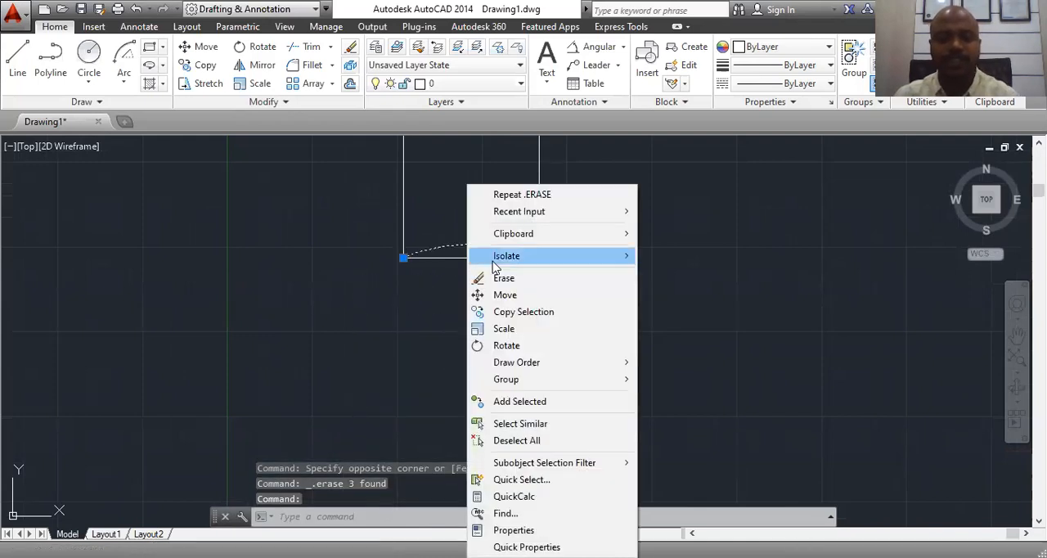
{"action": "left_click", "coordinate": [476, 275]}
Step: Draw a Start, End, Direction arc from the square's lower-left to its lower-right corner, with Ortho on and the tangent direction straight down
{"action": "left_click", "coordinate": [123, 79]}
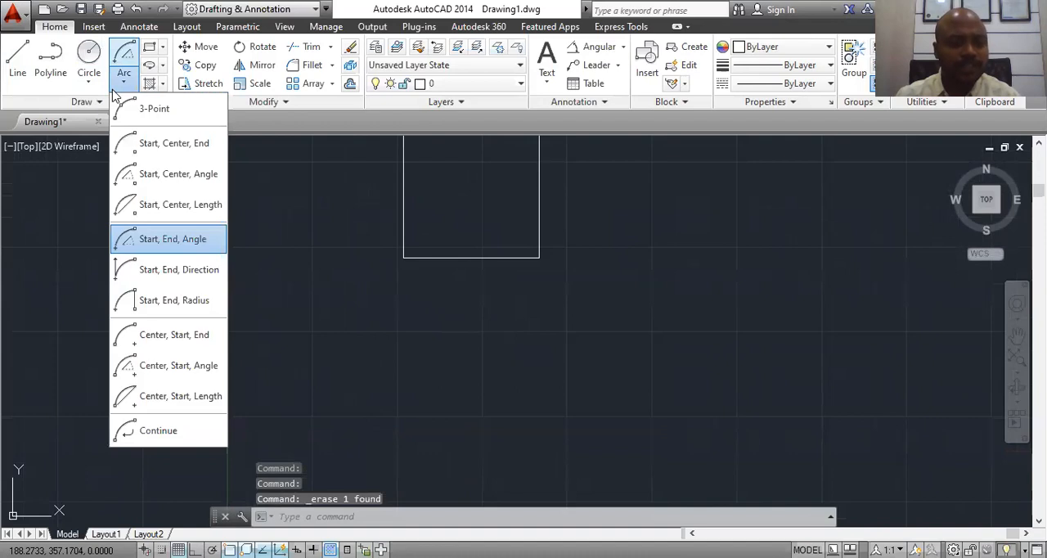
{"action": "left_click", "coordinate": [158, 277]}
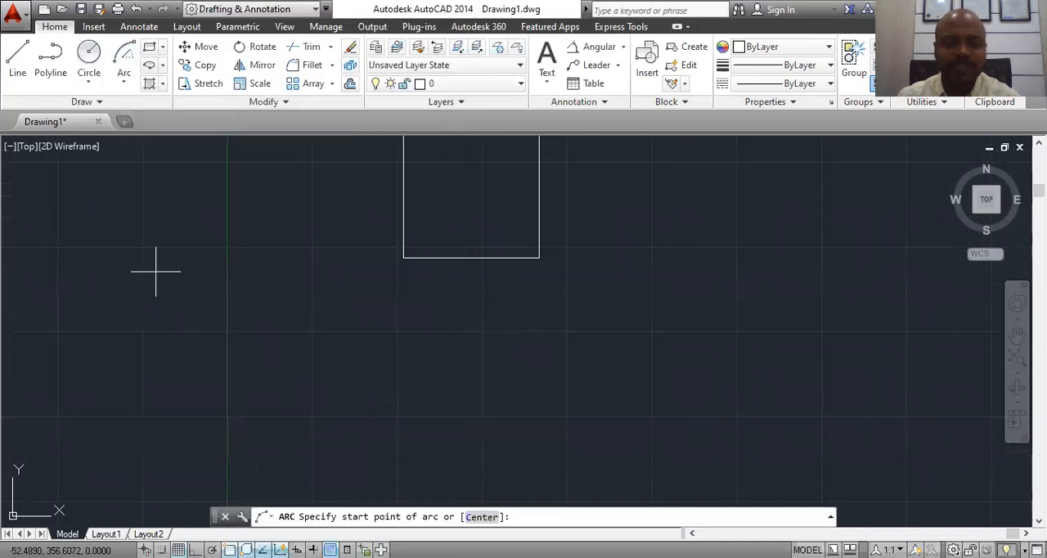
{"action": "left_click", "coordinate": [403, 257]}
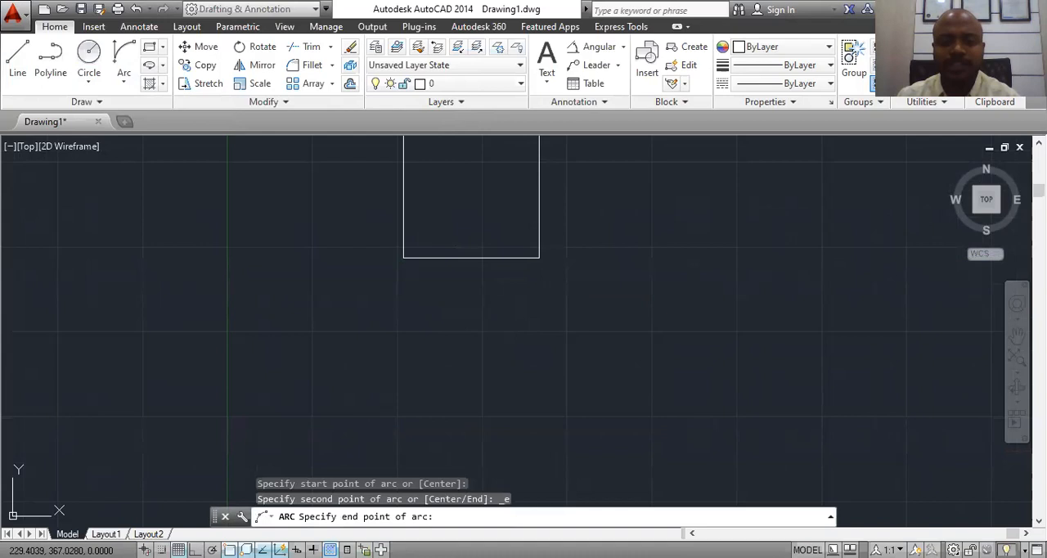
{"action": "left_click", "coordinate": [539, 257]}
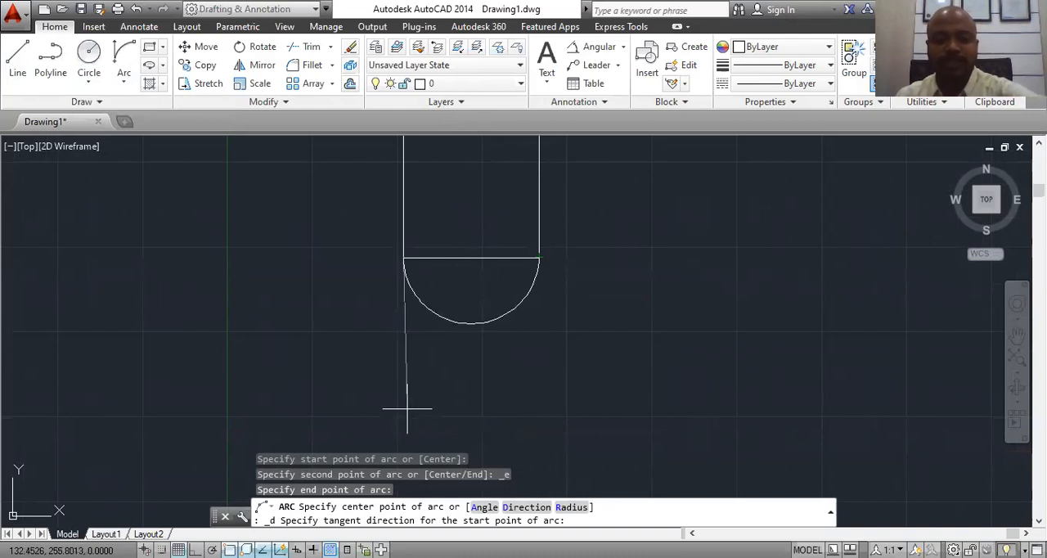
{"action": "key", "text": "F8"}
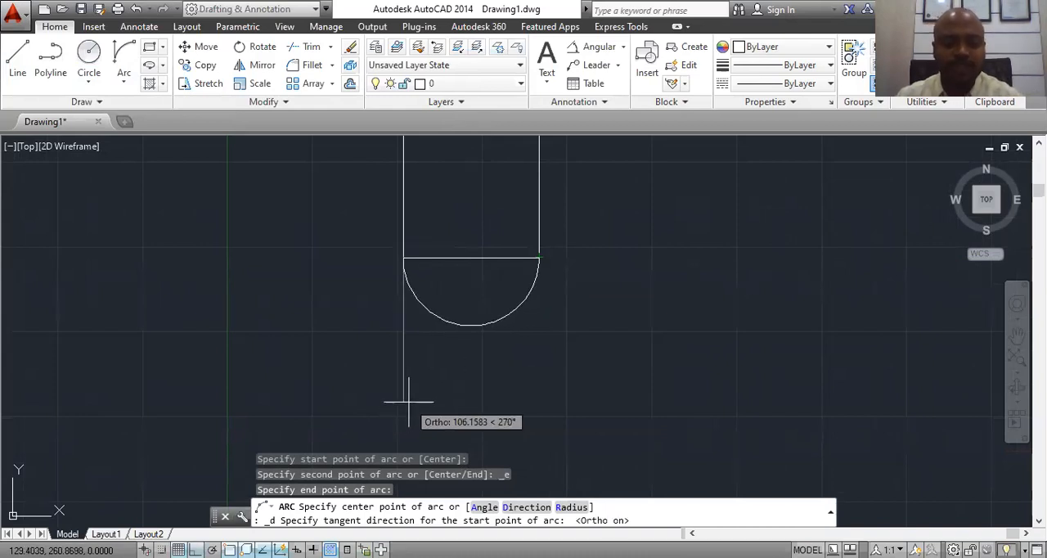
{"action": "left_click", "coordinate": [409, 402]}
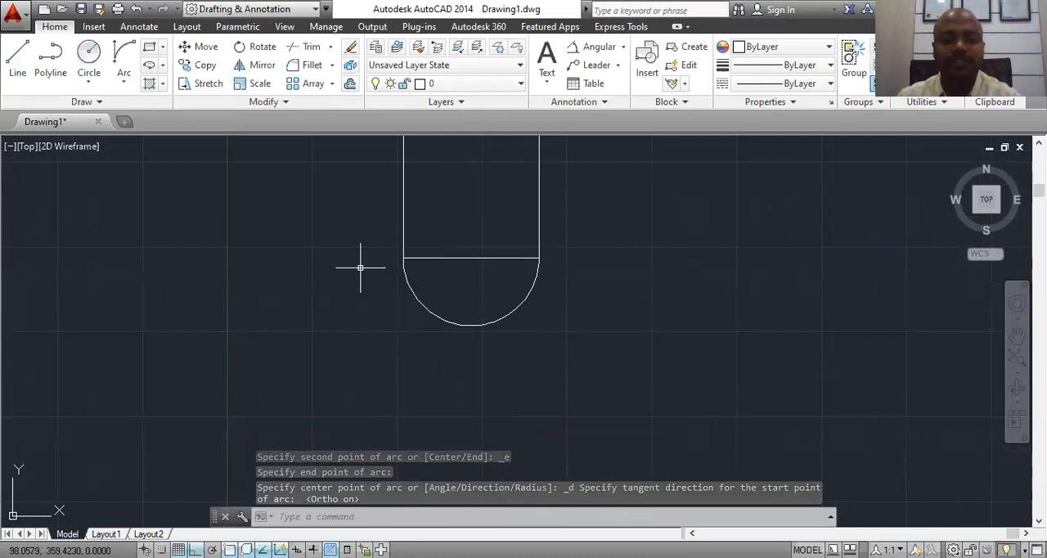
Step: Try to draw a Start, End, Radius arc from the square's upper-left corner to its upper-right corner with a radius of 25
{"action": "scroll", "coordinate": [420, 412], "scroll_direction": "up", "scroll_amount": 1}
{"action": "scroll", "coordinate": [420, 411], "scroll_direction": "down", "scroll_amount": 3}
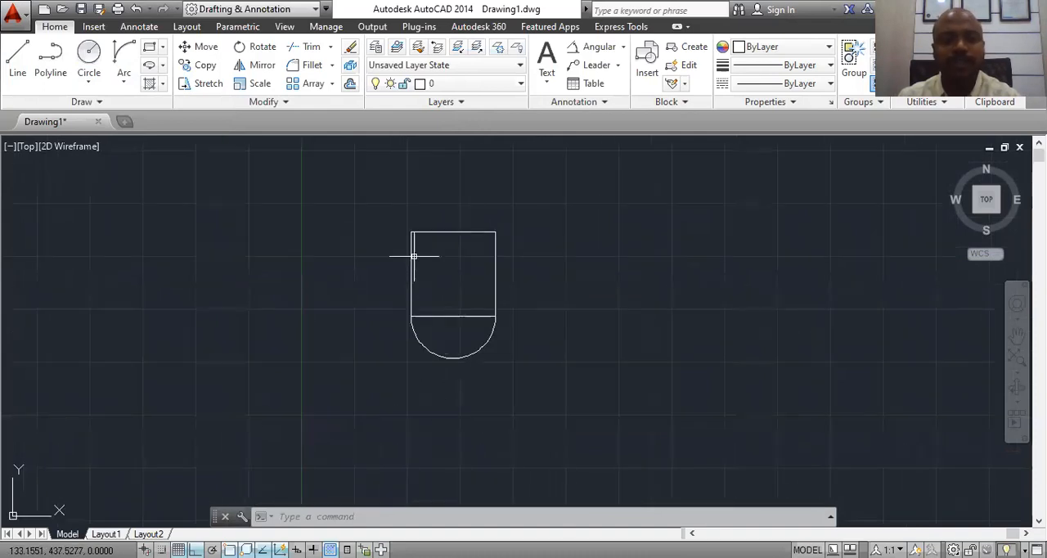
{"action": "left_click", "coordinate": [125, 82]}
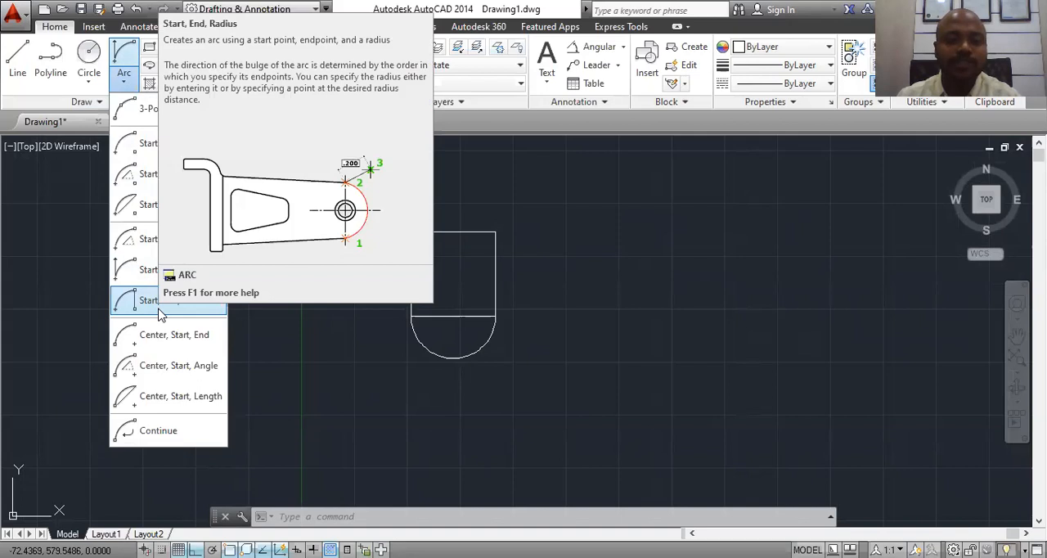
{"action": "left_click", "coordinate": [161, 315]}
{"action": "scroll", "coordinate": [537, 245], "scroll_direction": "up", "scroll_amount": 2}
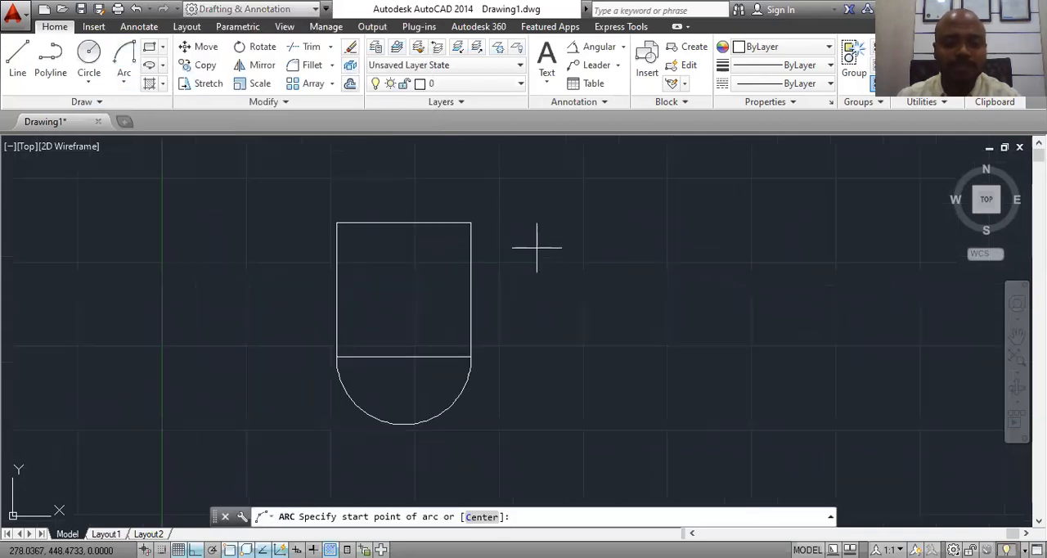
{"action": "left_click", "coordinate": [338, 222]}
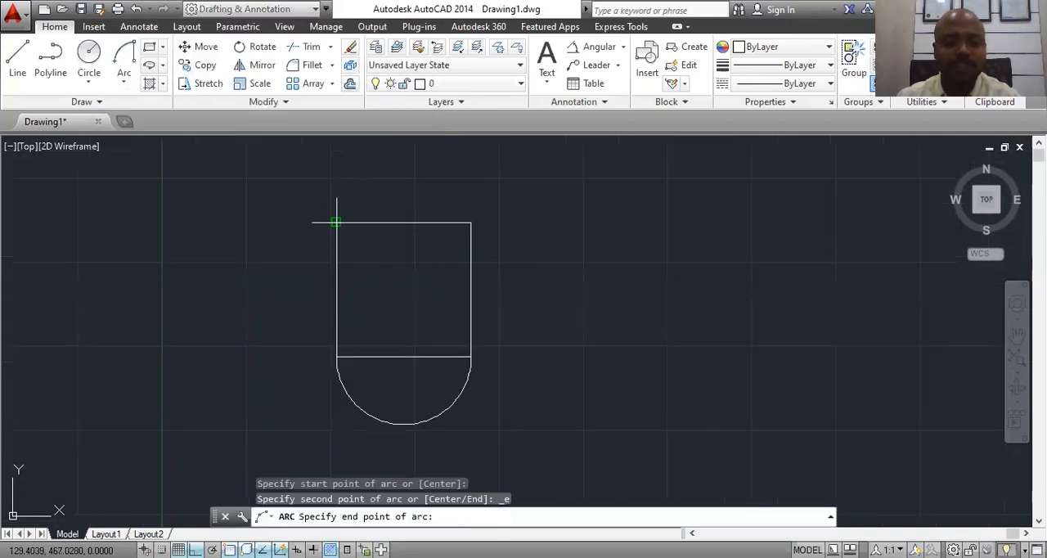
{"action": "left_click", "coordinate": [470, 222]}
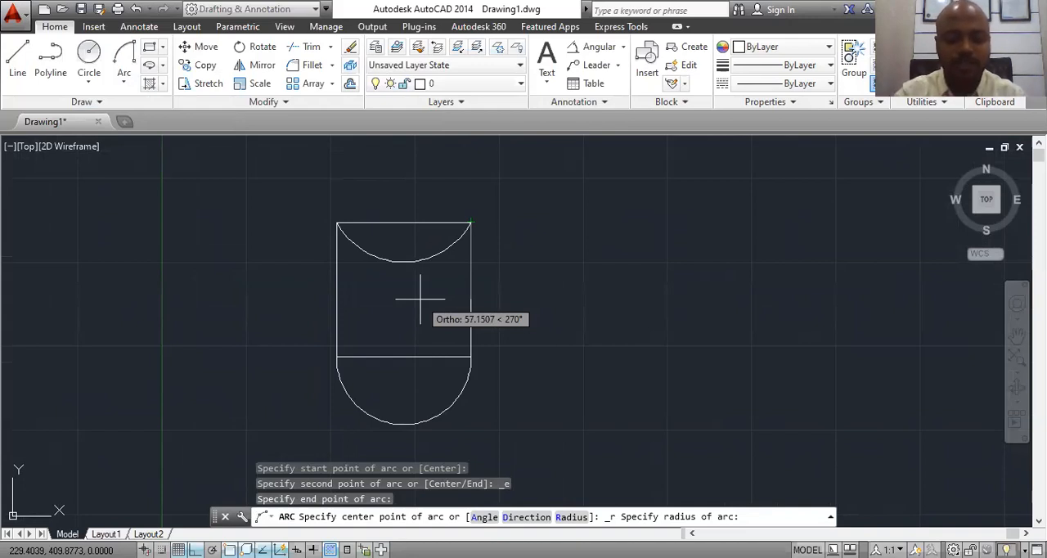
{"action": "type", "text": "25"}
{"action": "key", "text": "Return"}
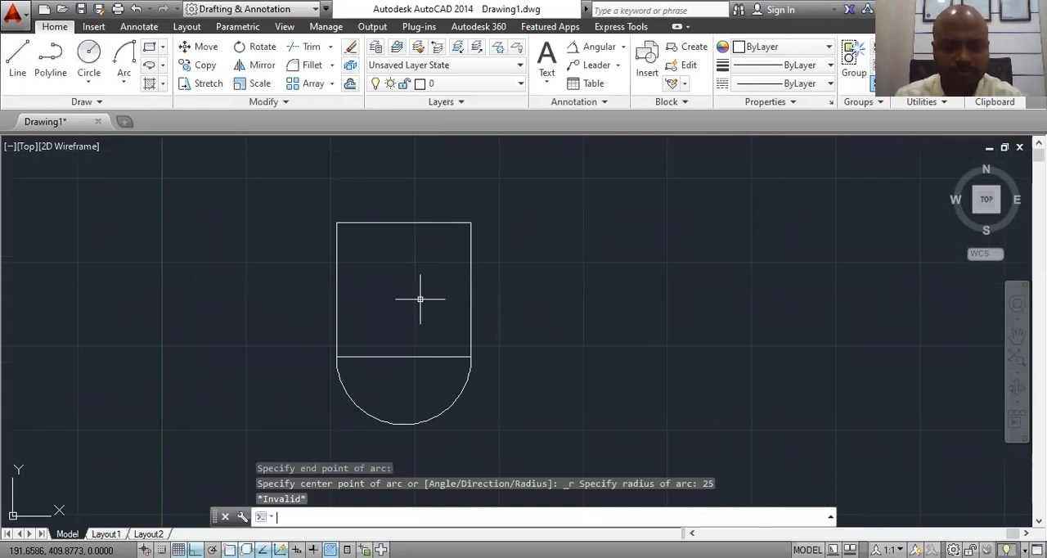
Step: Draw a Start, End, Radius arc from the square's upper-left corner to its upper-right corner with a radius of 60
{"action": "left_click", "coordinate": [126, 83]}
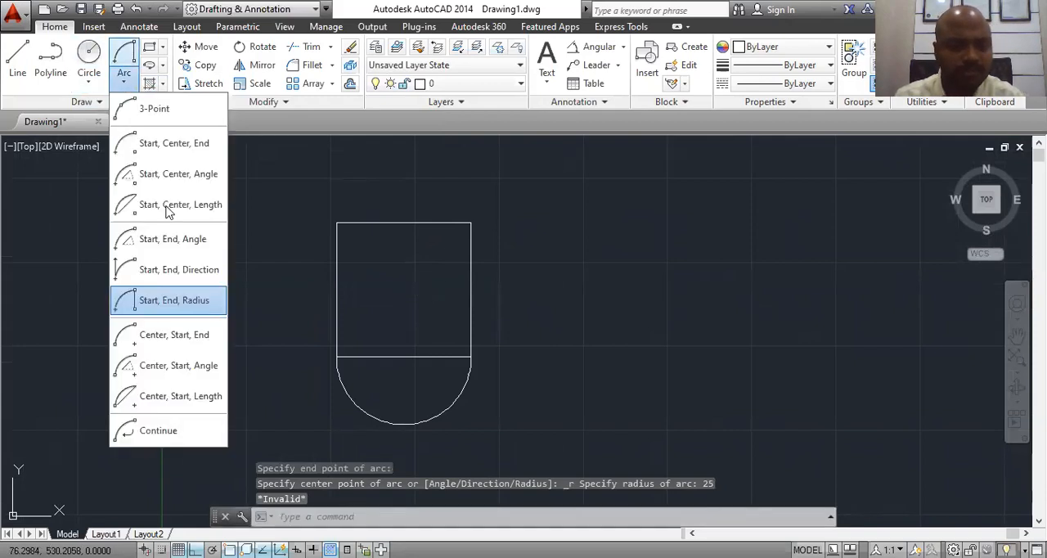
{"action": "left_click", "coordinate": [183, 303]}
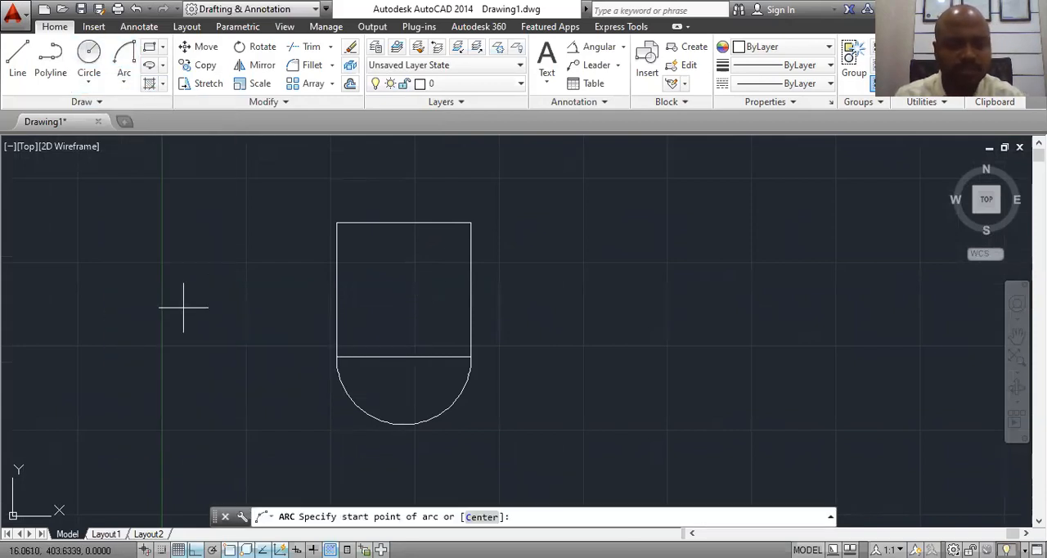
{"action": "left_click", "coordinate": [337, 220]}
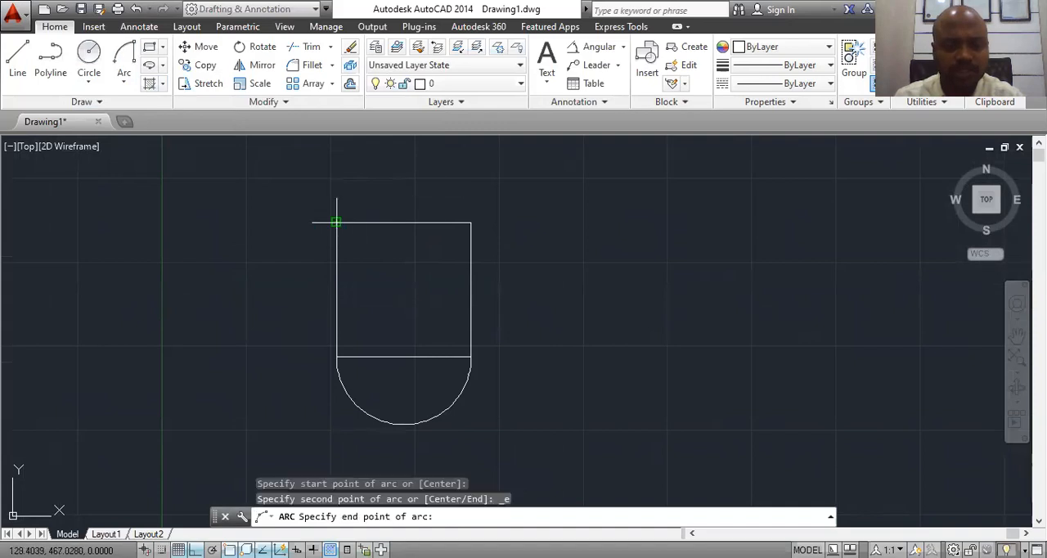
{"action": "left_click", "coordinate": [470, 222]}
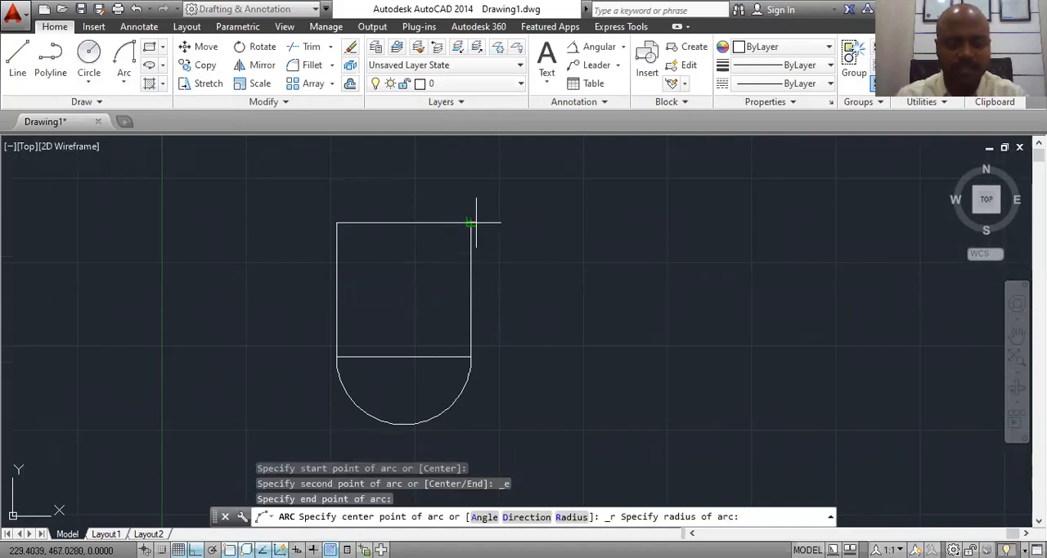
{"action": "type", "text": "60"}
{"action": "key", "text": "Return"}
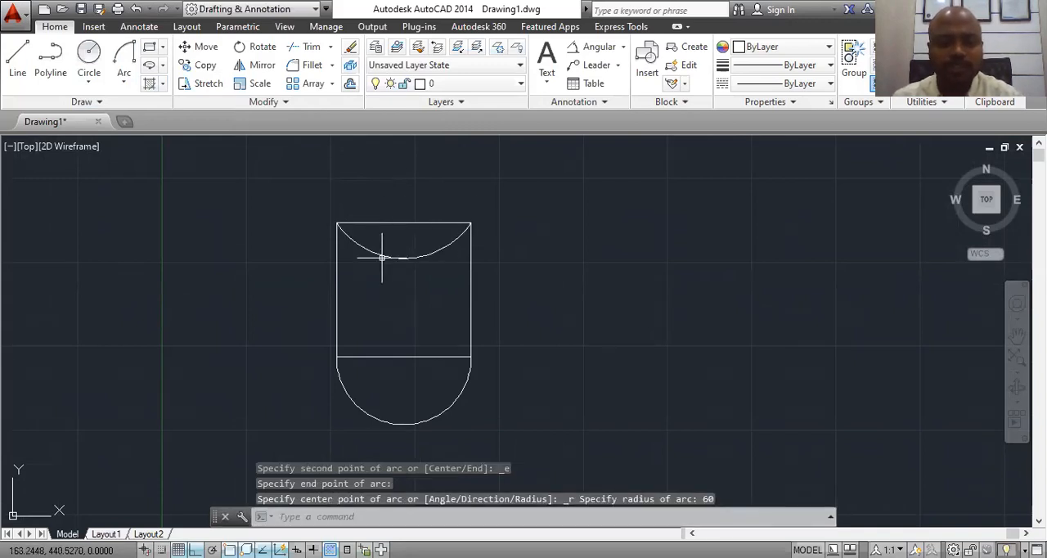
{"action": "mouse_move", "coordinate": [381, 253]}
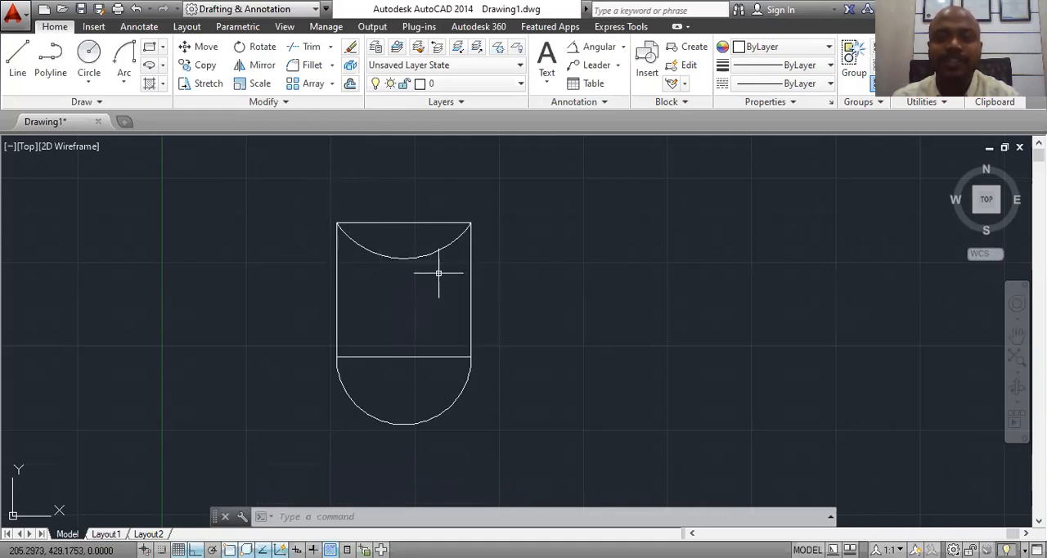
Step: Try to draw another Start, End, Radius arc between the square's upper-left and upper-right corners with a radius of 40
{"action": "left_click", "coordinate": [124, 78]}
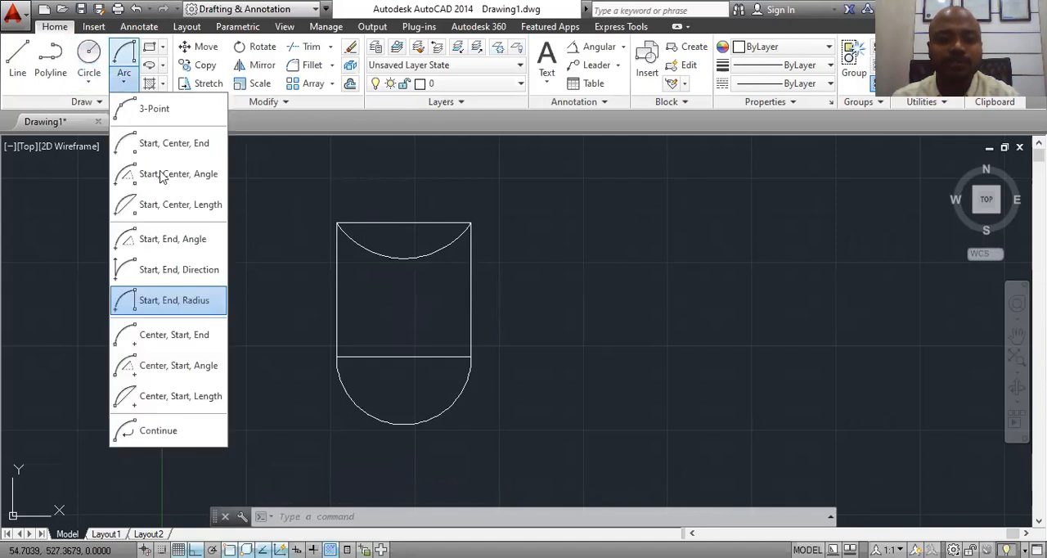
{"action": "left_click", "coordinate": [182, 299]}
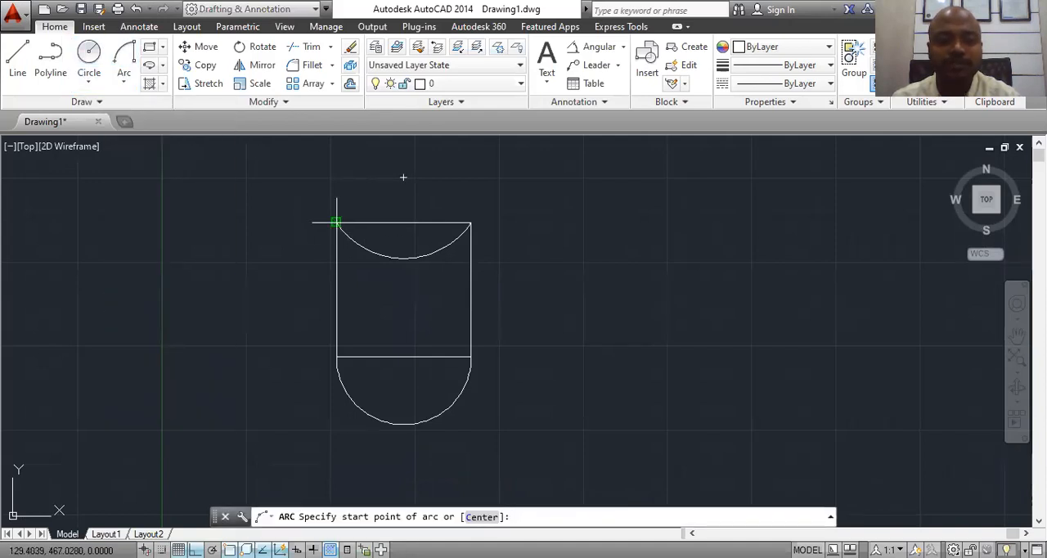
{"action": "left_click", "coordinate": [336, 222]}
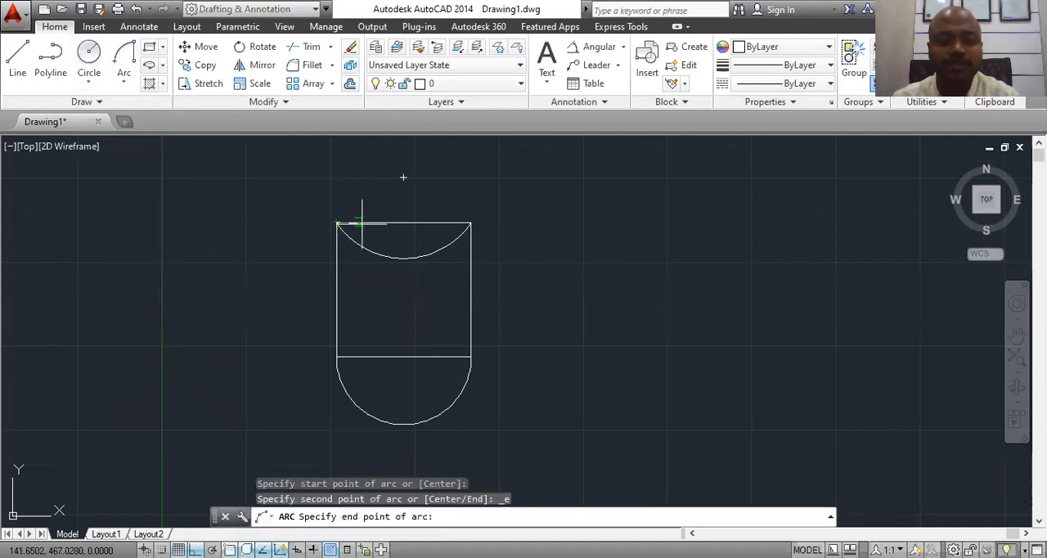
{"action": "left_click", "coordinate": [470, 221]}
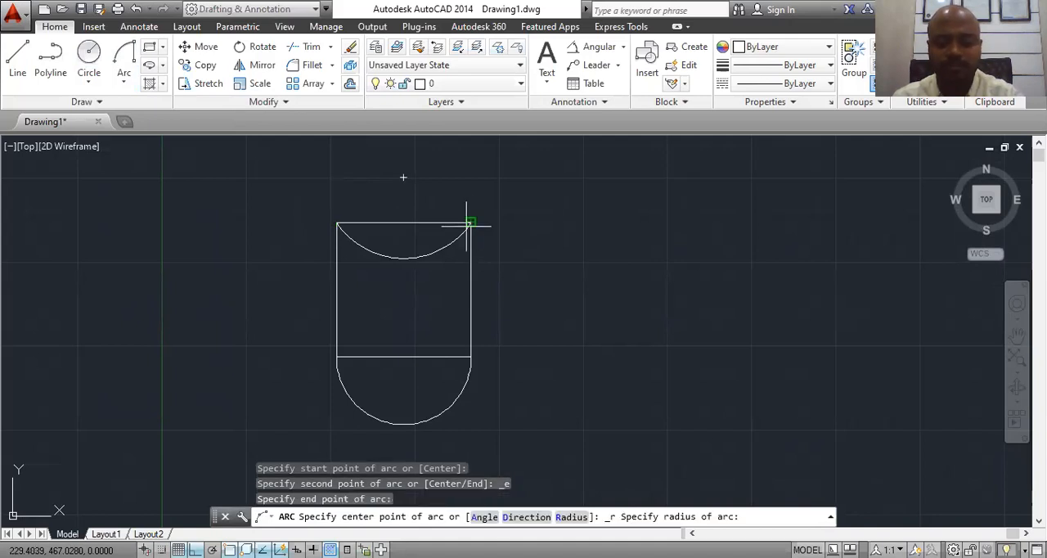
{"action": "type", "text": "40"}
{"action": "key", "text": "Return"}
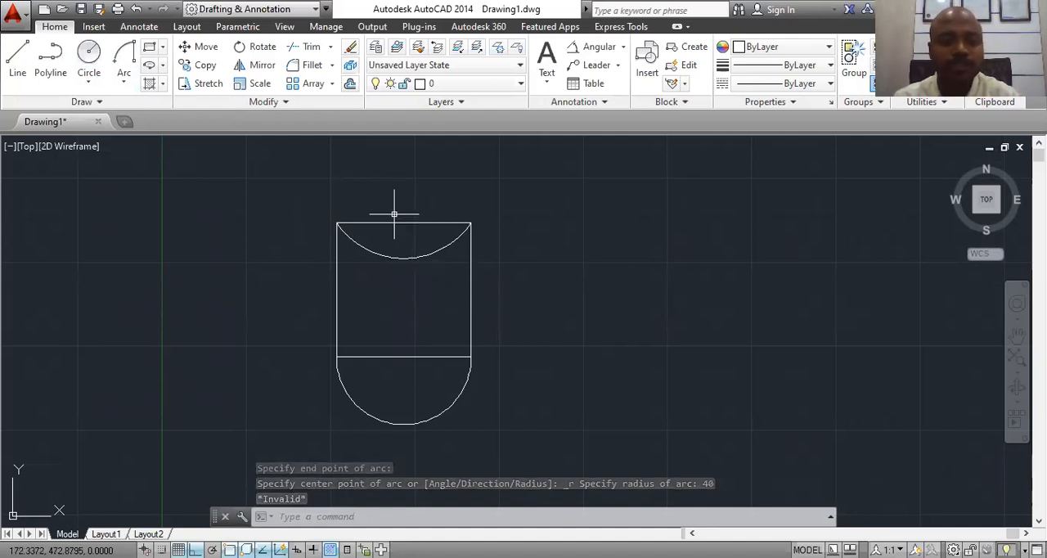
{"action": "left_click", "coordinate": [125, 82]}
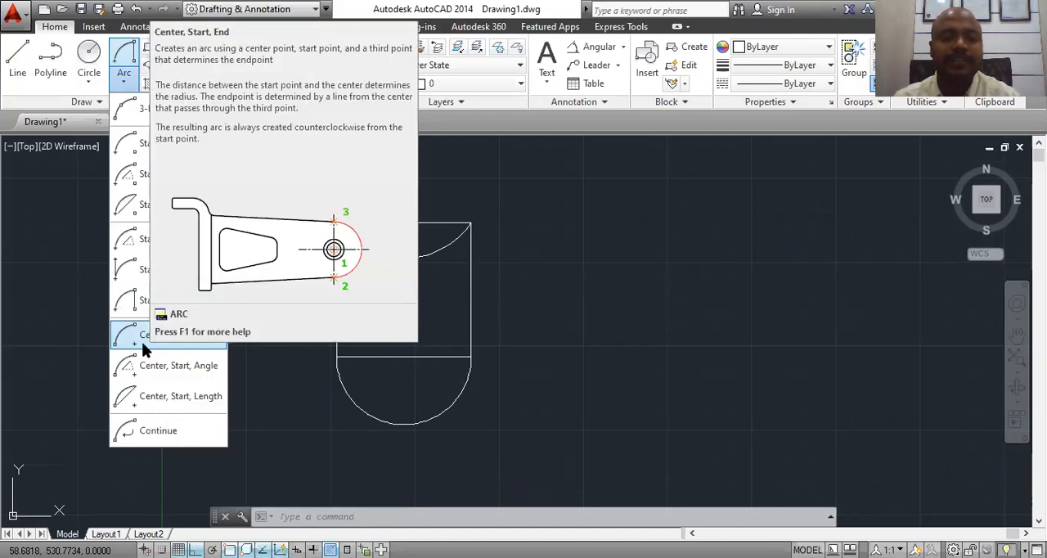
{"action": "left_click", "coordinate": [136, 344]}
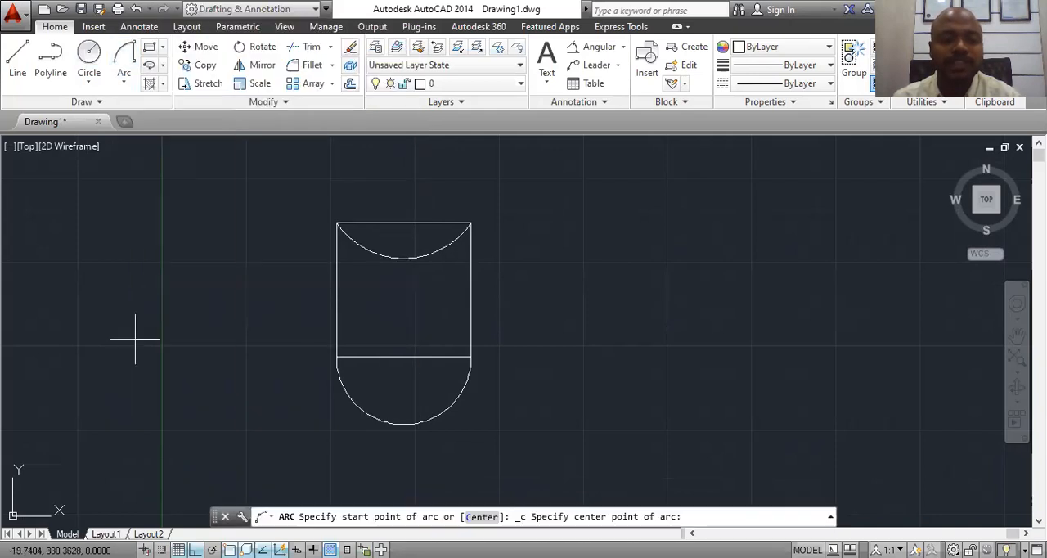
{"action": "key", "text": "Escape"}
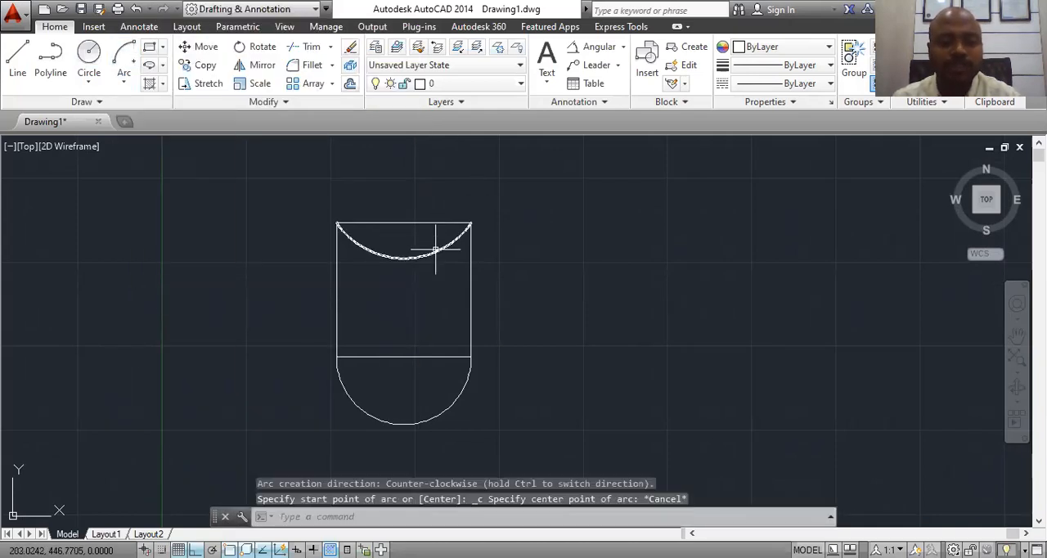
Step: Erase the arc under the square's top edge and the arc below its bottom edge, leaving only the square
{"action": "left_click", "coordinate": [436, 250]}
{"action": "left_click", "coordinate": [457, 401]}
{"action": "right_click", "coordinate": [457, 401]}
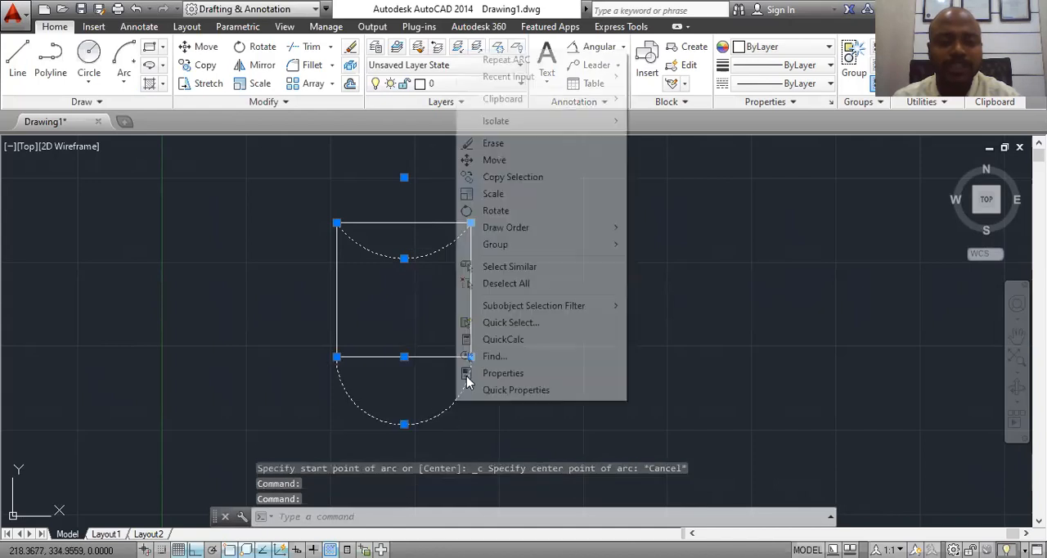
{"action": "left_click", "coordinate": [490, 143]}
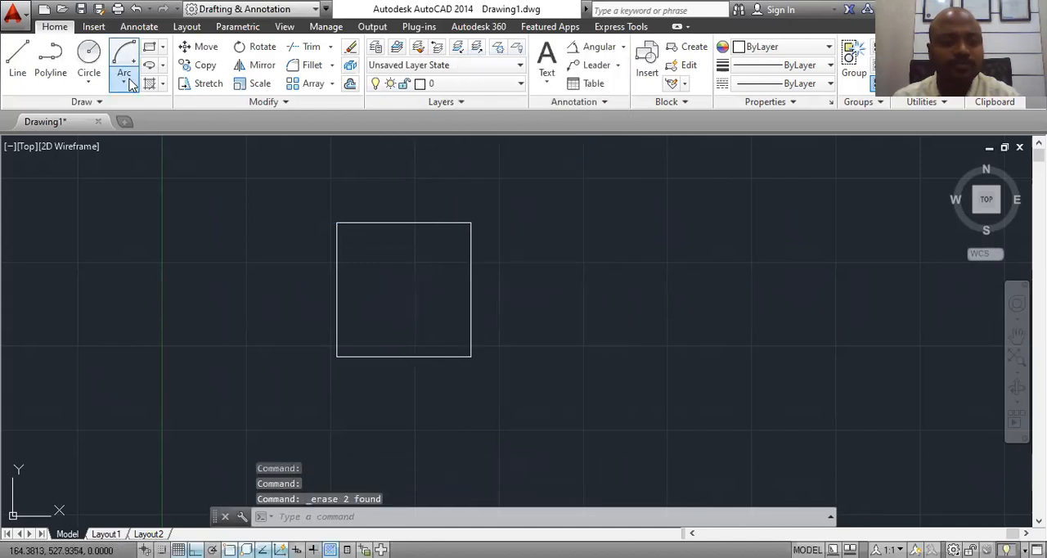
Step: Draw a Center, Start, End arc centred on the top edge's midpoint, from the square's upper-left corner to its upper-right corner
{"action": "left_click", "coordinate": [127, 82]}
{"action": "left_click", "coordinate": [172, 335]}
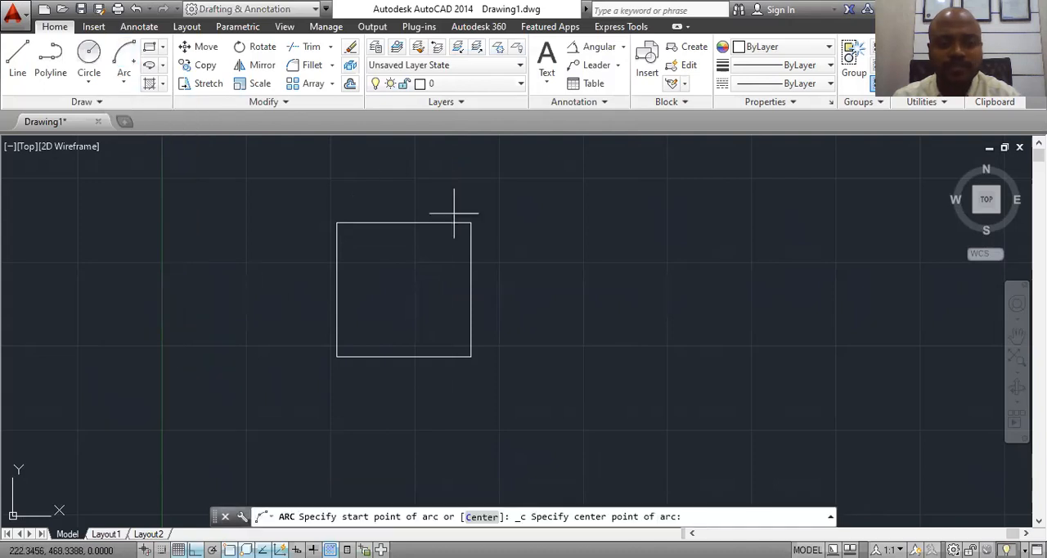
{"action": "left_click", "coordinate": [403, 221]}
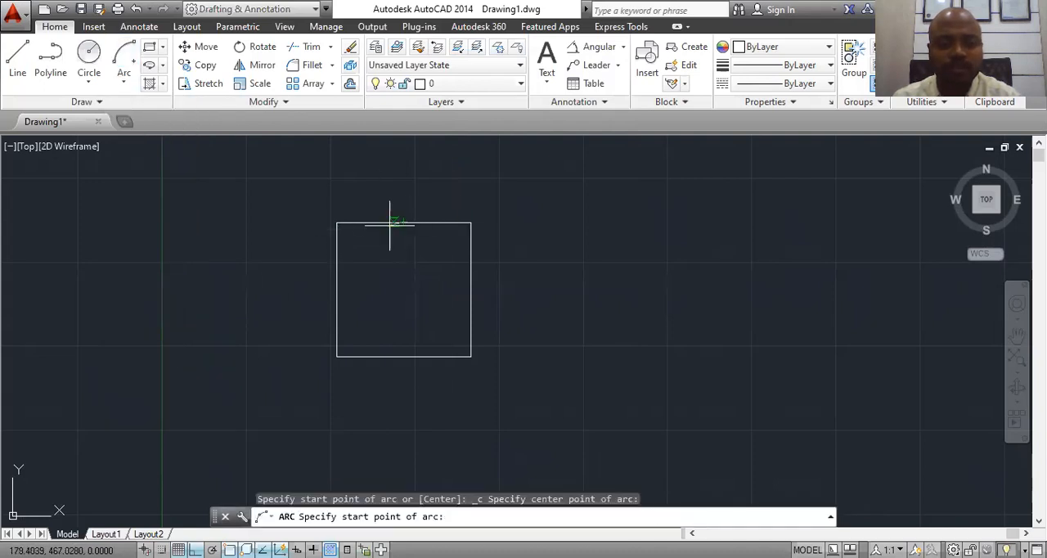
{"action": "left_click", "coordinate": [336, 221]}
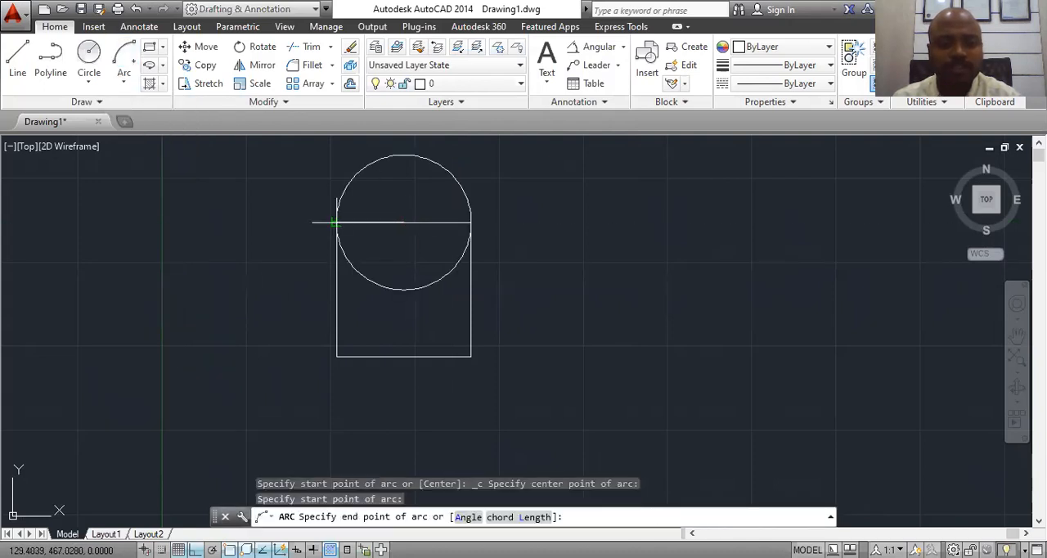
{"action": "left_click", "coordinate": [470, 221]}
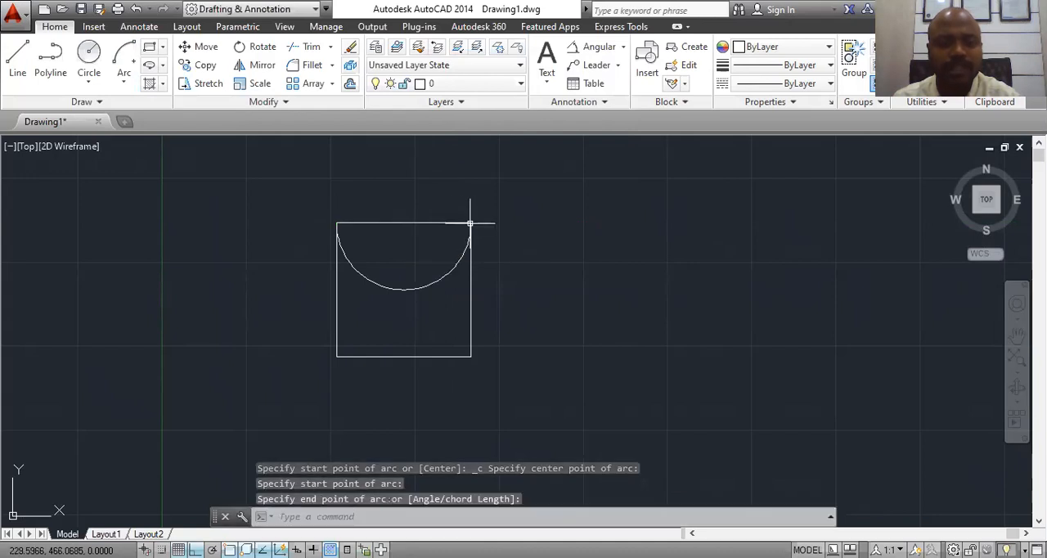
Step: Draw a Center, Start, Angle arc centred on the bottom edge's midpoint, starting at the square's lower-left corner, with a 90-degree included angle
{"action": "left_click", "coordinate": [123, 82]}
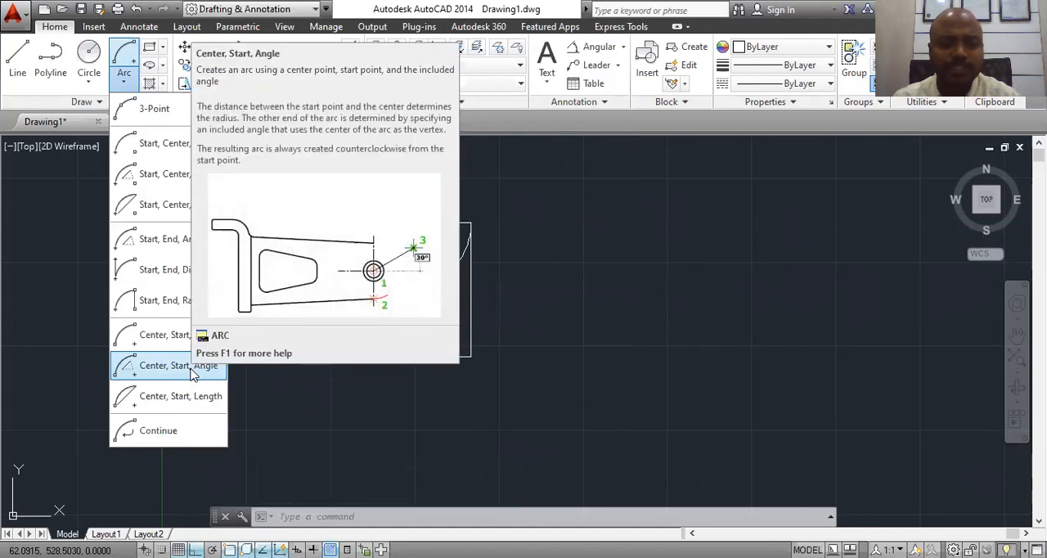
{"action": "left_click", "coordinate": [188, 368]}
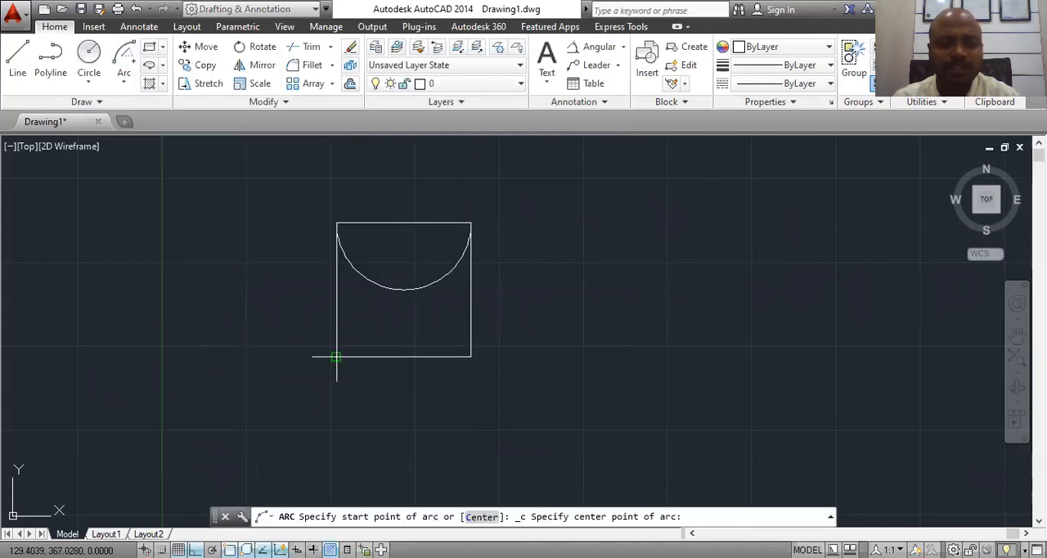
{"action": "left_click", "coordinate": [403, 356]}
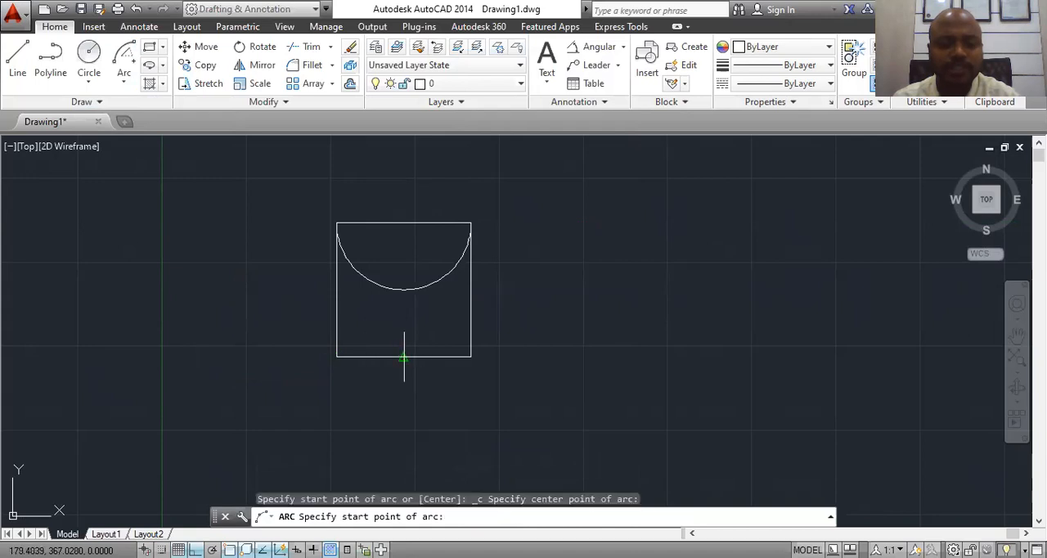
{"action": "left_click", "coordinate": [336, 356]}
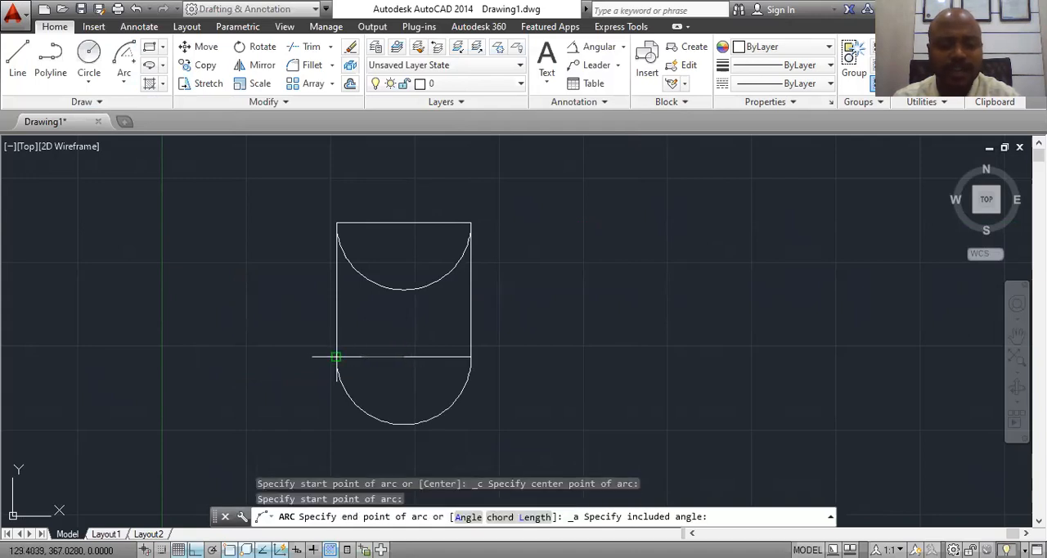
{"action": "type", "text": "4"}
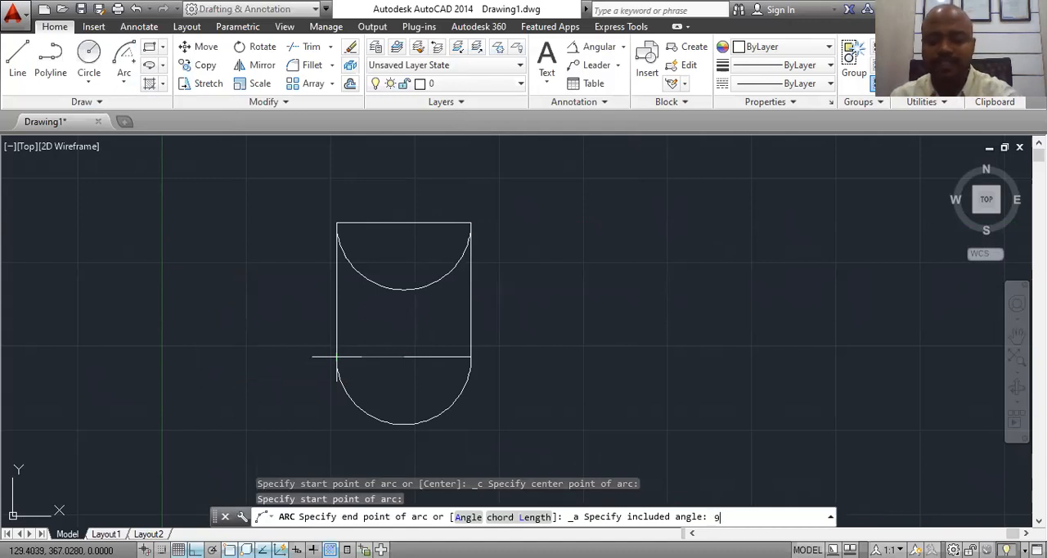
{"action": "key", "text": "Return"}
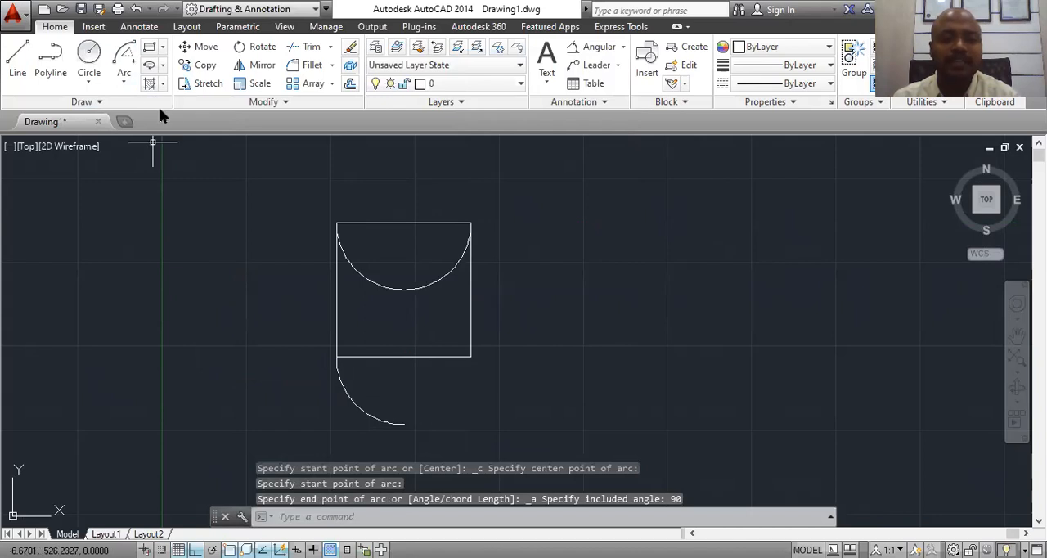
Step: Draw a Center, Start, Length arc centred on the bottom edge's midpoint, starting at the square's lower-right corner, with a chord length of 70
{"action": "left_click", "coordinate": [122, 85]}
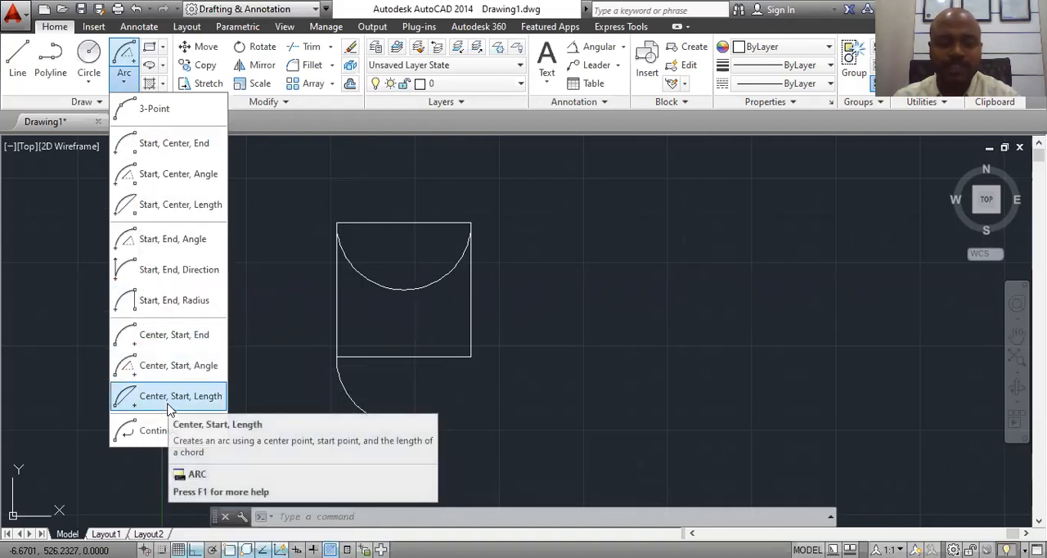
{"action": "left_click", "coordinate": [168, 399]}
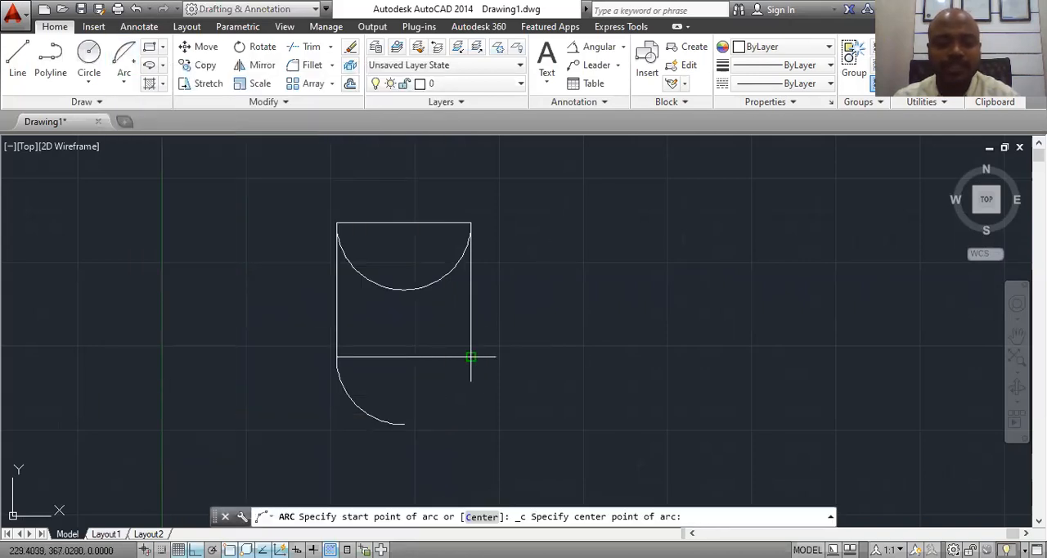
{"action": "left_click", "coordinate": [404, 356]}
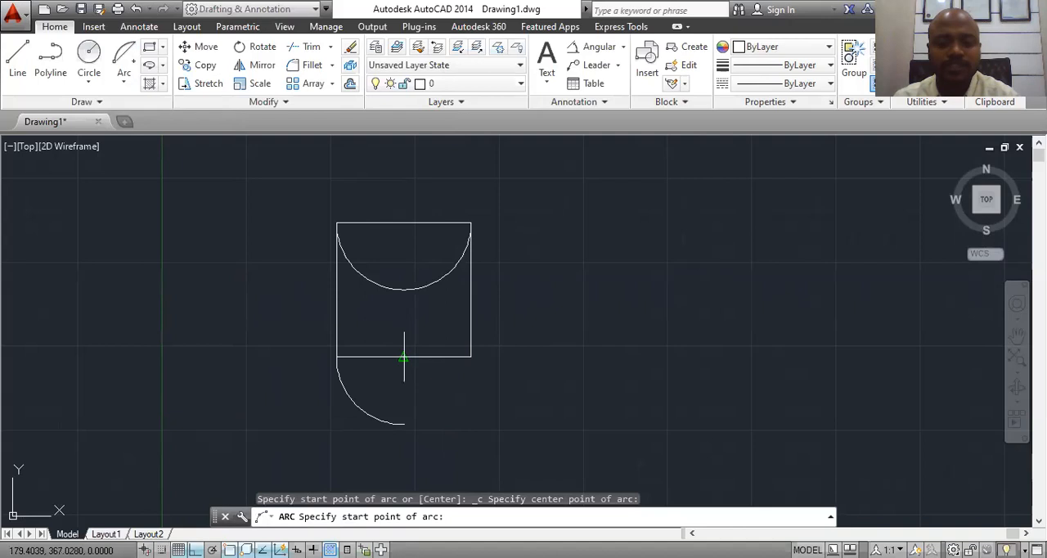
{"action": "left_click", "coordinate": [471, 356]}
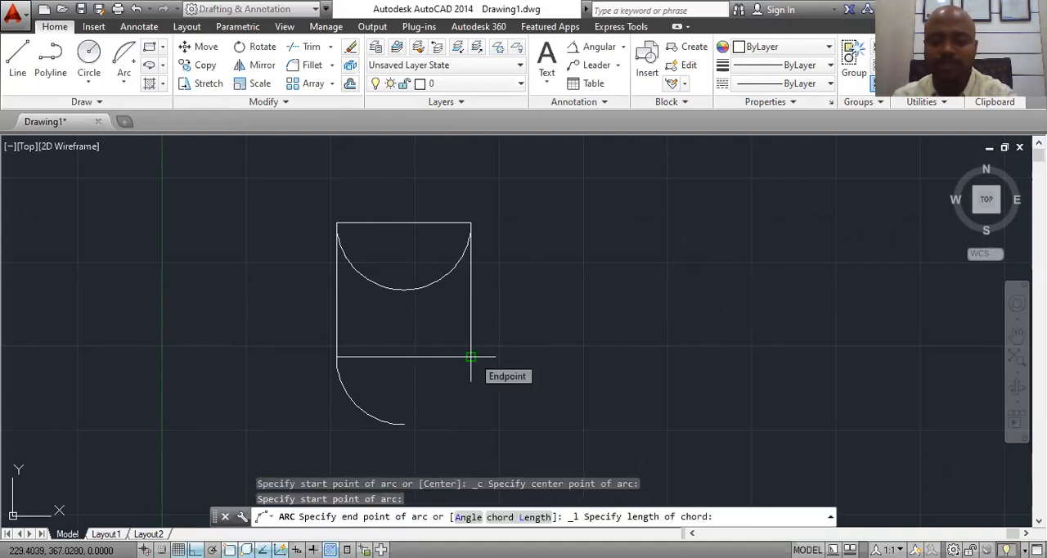
{"action": "type", "text": "70"}
{"action": "key", "text": "Return"}
Step: Erase the semicircular arc hanging from the square's top edge
{"action": "left_click", "coordinate": [439, 280]}
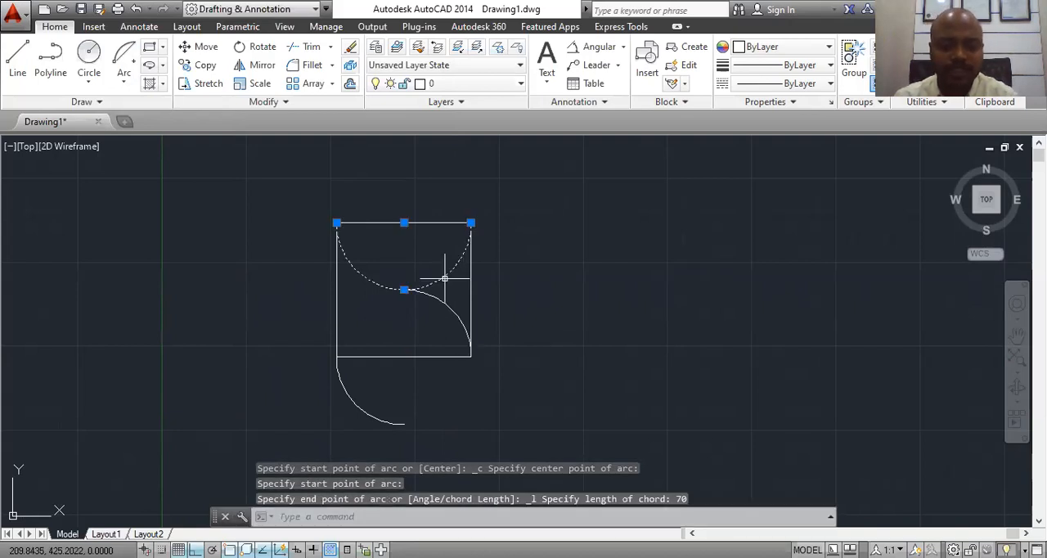
{"action": "right_click", "coordinate": [441, 280]}
{"action": "left_click", "coordinate": [463, 280]}
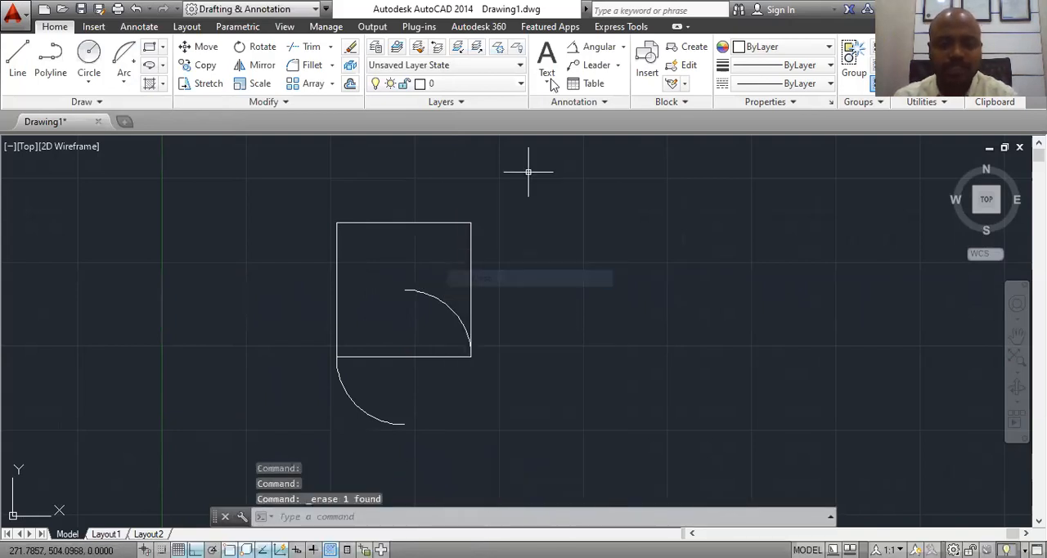
Step: Add an aligned dimension across the inner arc's chord, from its upper endpoint to the square's lower-right corner
{"action": "left_click", "coordinate": [622, 46]}
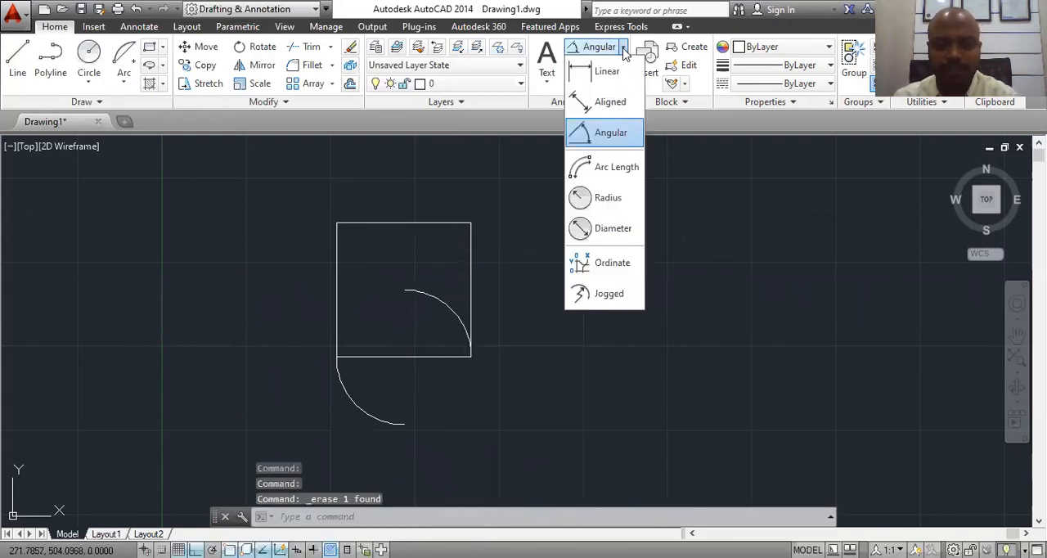
{"action": "left_click", "coordinate": [611, 101]}
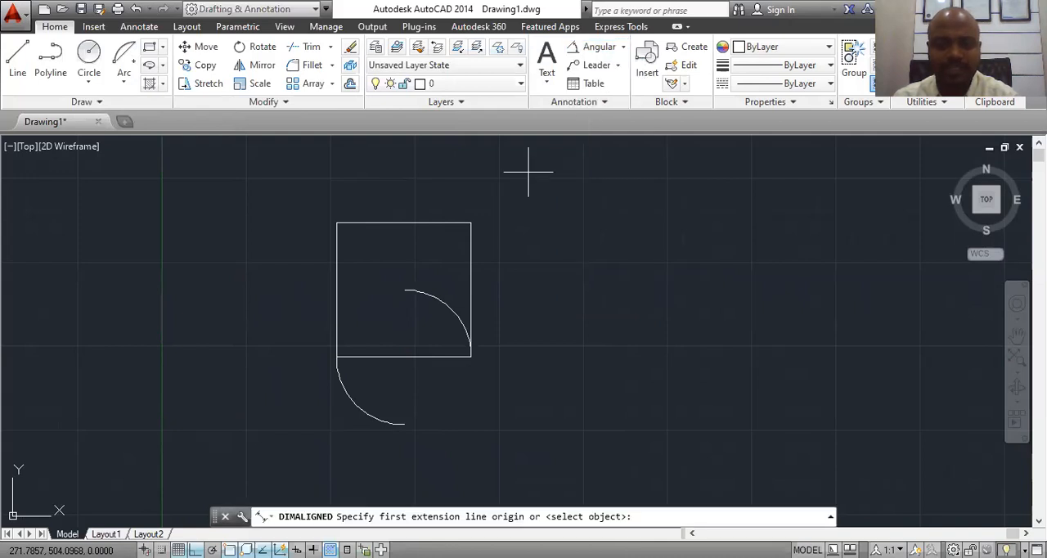
{"action": "left_click", "coordinate": [404, 290]}
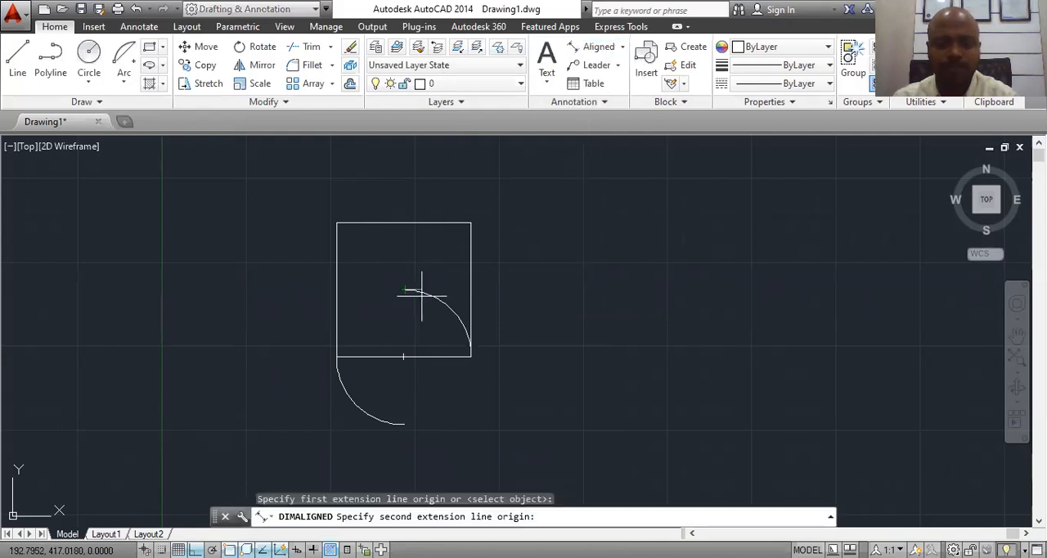
{"action": "left_click", "coordinate": [470, 356]}
{"action": "left_click", "coordinate": [436, 324]}
{"action": "scroll", "coordinate": [436, 324], "scroll_direction": "up", "scroll_amount": 4}
{"action": "scroll", "coordinate": [360, 348], "scroll_direction": "up", "scroll_amount": 5}
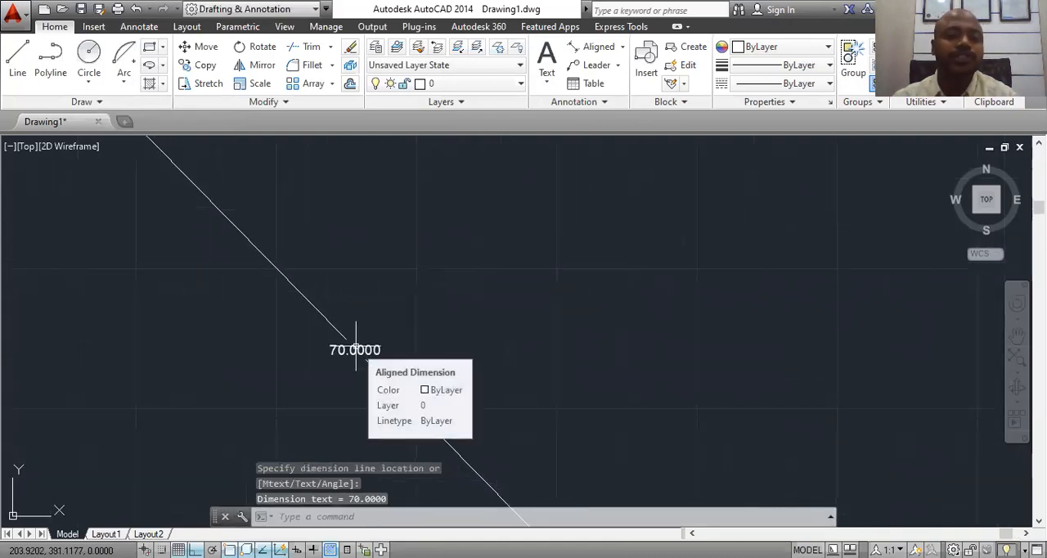
{"action": "scroll", "coordinate": [469, 278], "scroll_direction": "down", "scroll_amount": 6}
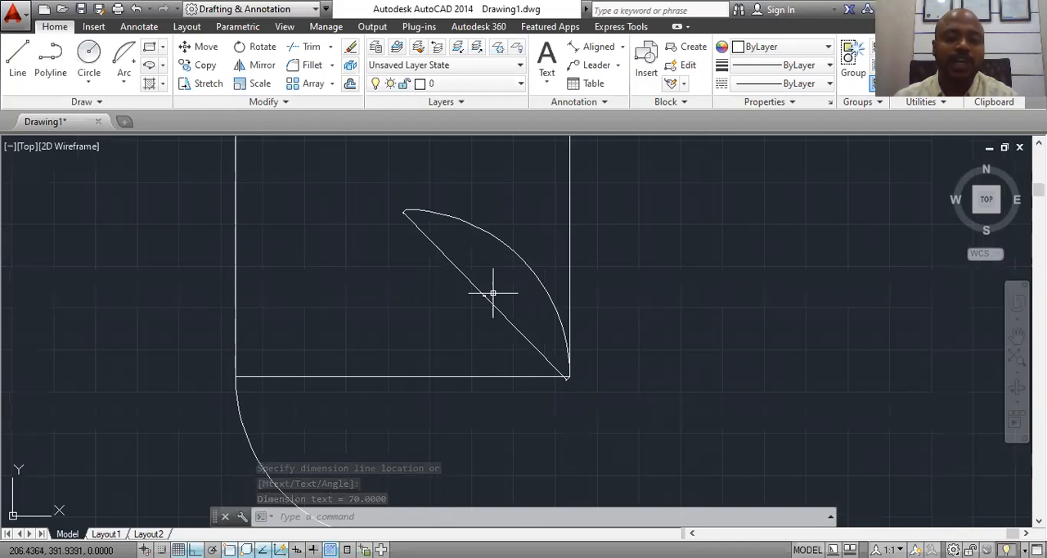
{"action": "scroll", "coordinate": [474, 353], "scroll_direction": "down", "scroll_amount": 3}
{"action": "left_click", "coordinate": [541, 240]}
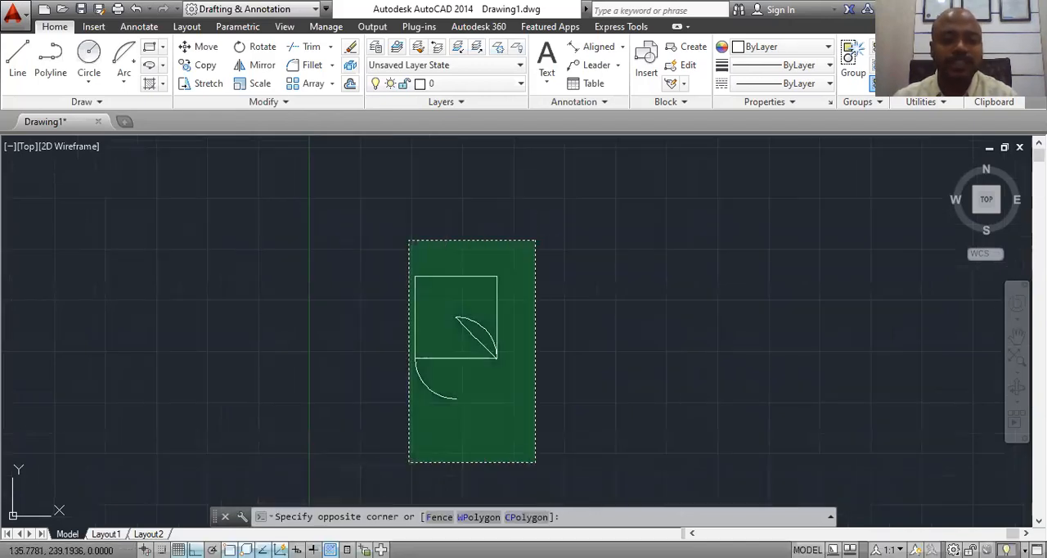
{"action": "left_click", "coordinate": [317, 489]}
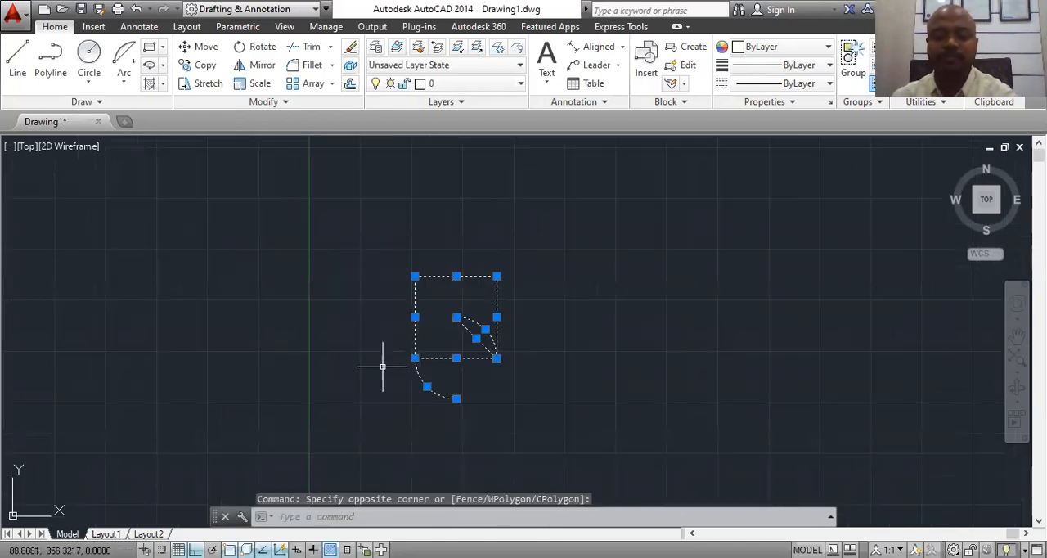
{"action": "key", "text": "Escape"}
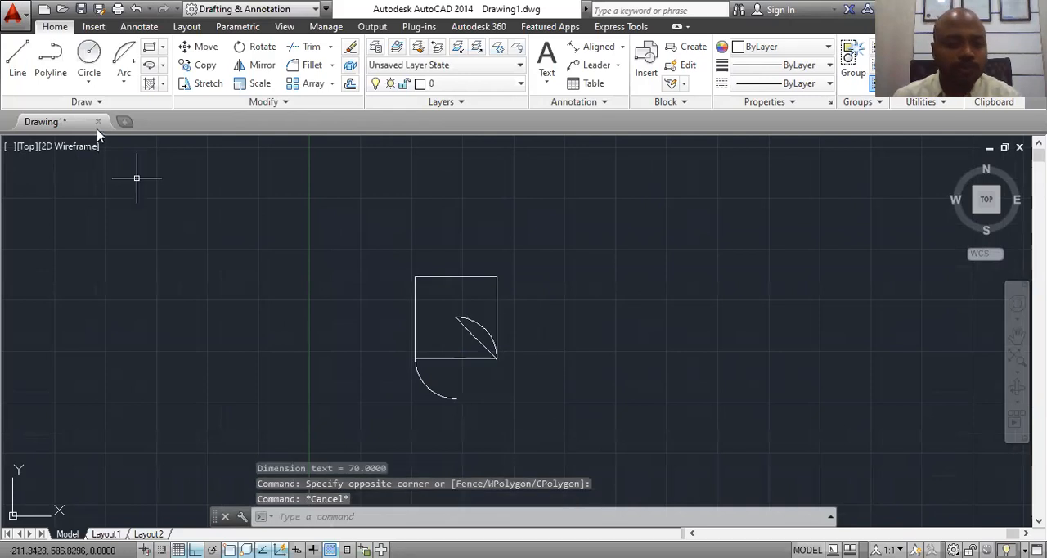
{"action": "left_click", "coordinate": [128, 85]}
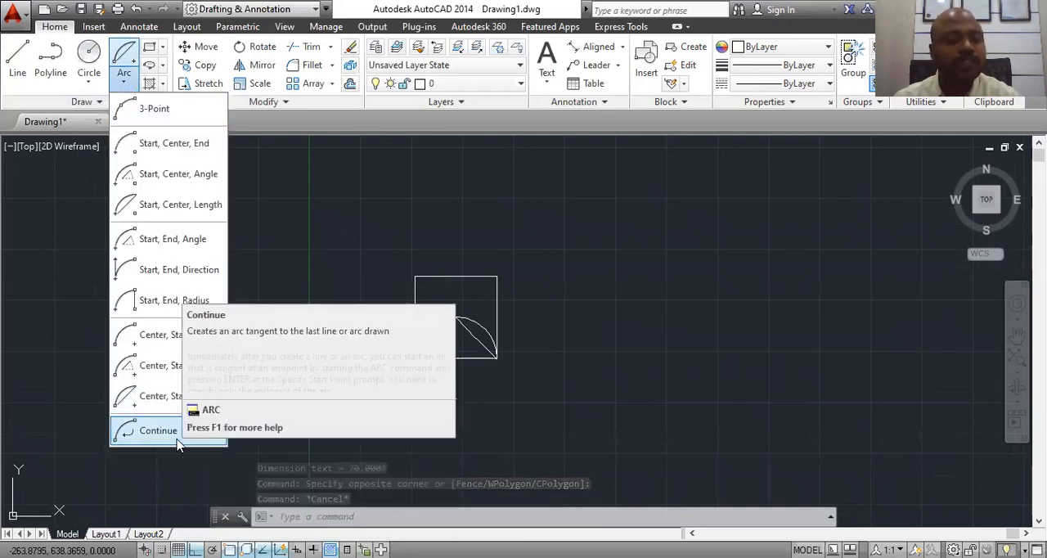
{"action": "key", "text": "Escape"}
Step: Erase the aligned dimension on the inner arc's chord
{"action": "left_click", "coordinate": [472, 332]}
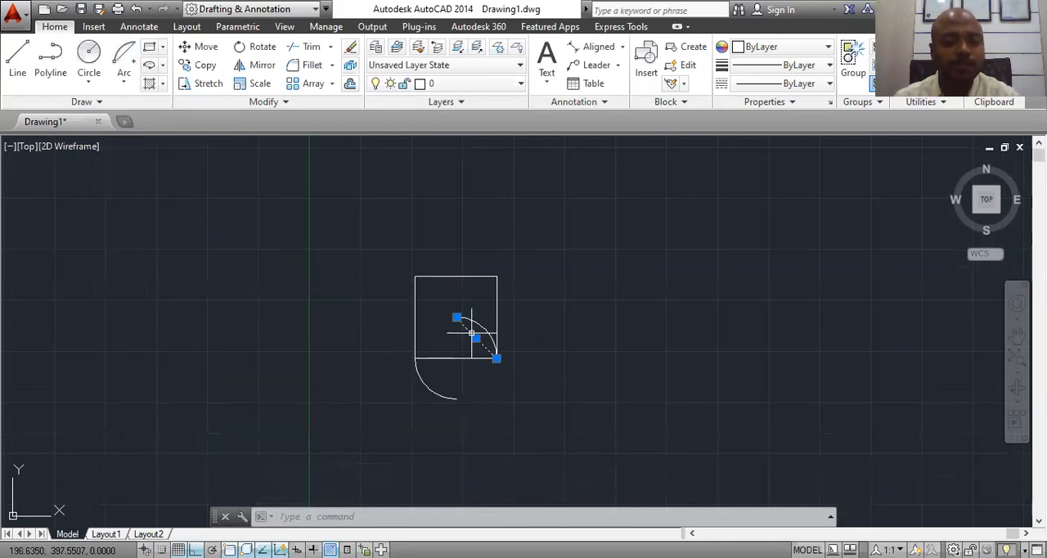
{"action": "right_click", "coordinate": [472, 335]}
{"action": "left_click", "coordinate": [470, 276]}
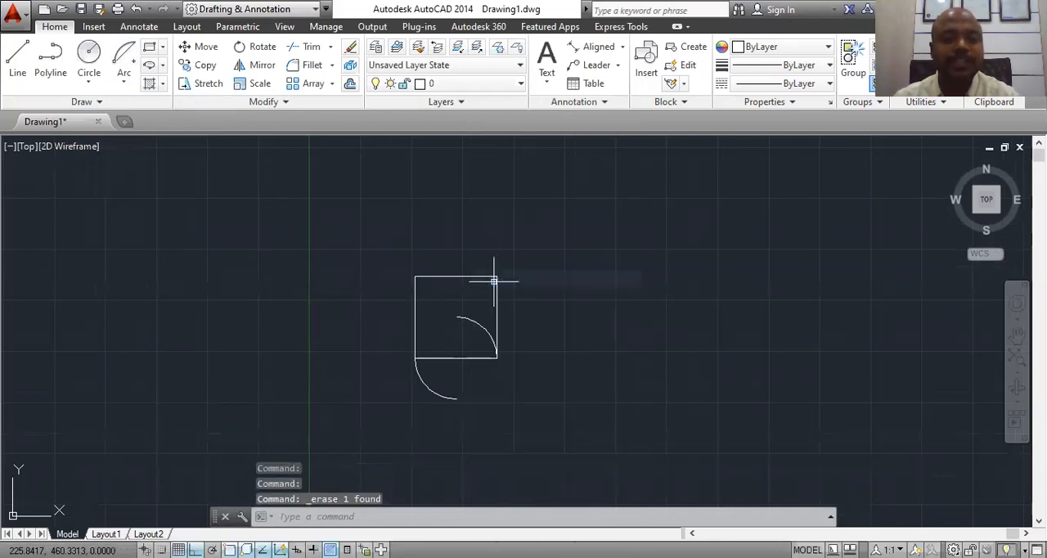
Step: Draw a Continue arc tangent to the inner arc's upper end, ending at the square's upper-left corner
{"action": "left_click", "coordinate": [123, 77]}
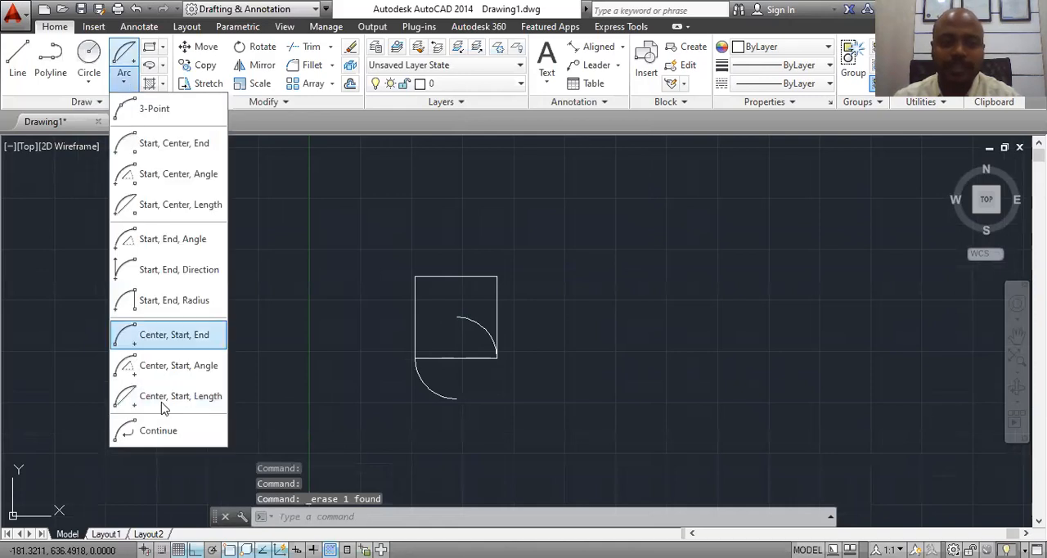
{"action": "left_click", "coordinate": [162, 440]}
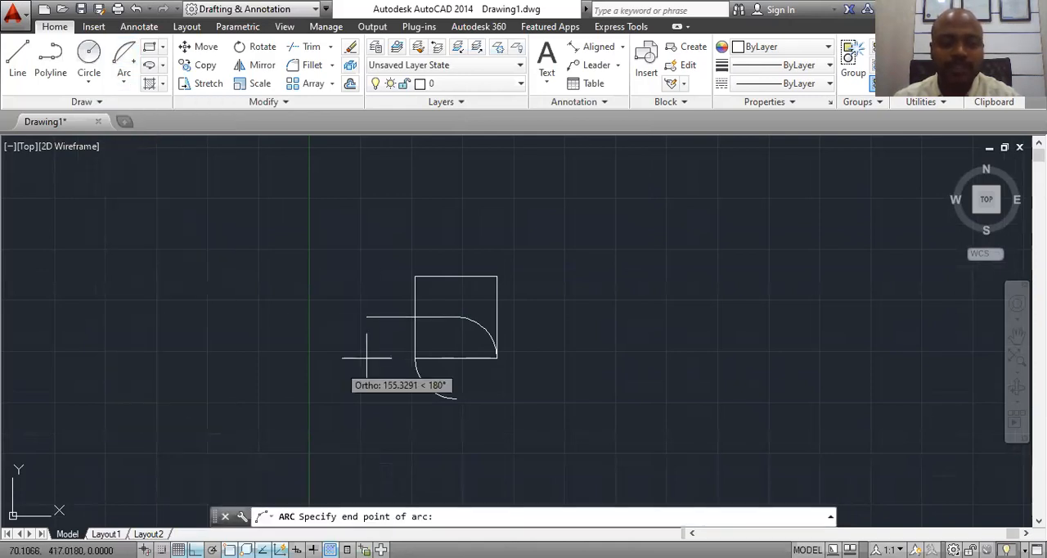
{"action": "left_click", "coordinate": [415, 276]}
{"action": "scroll", "coordinate": [415, 278], "scroll_direction": "up", "scroll_amount": 6}
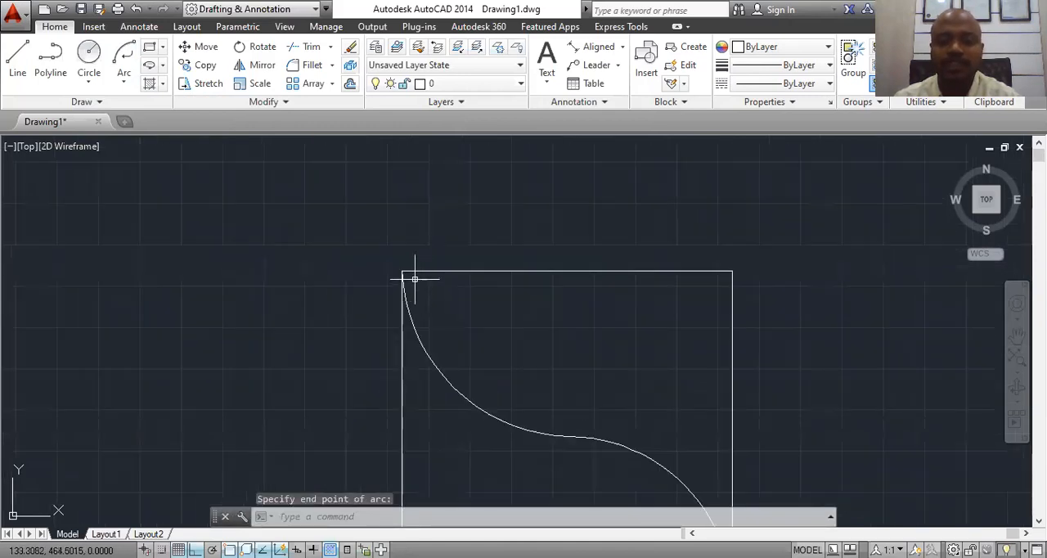
Step: Draw another Continue arc from the square's upper-left corner, forming a semicircle that ends level with the corner, outside the square to its left
{"action": "left_click", "coordinate": [128, 83]}
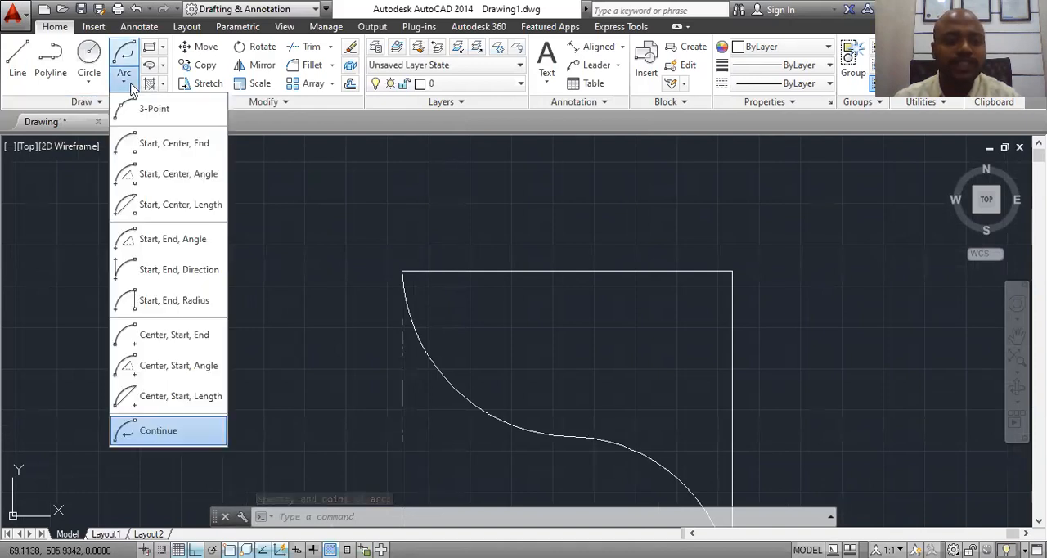
{"action": "left_click", "coordinate": [147, 428]}
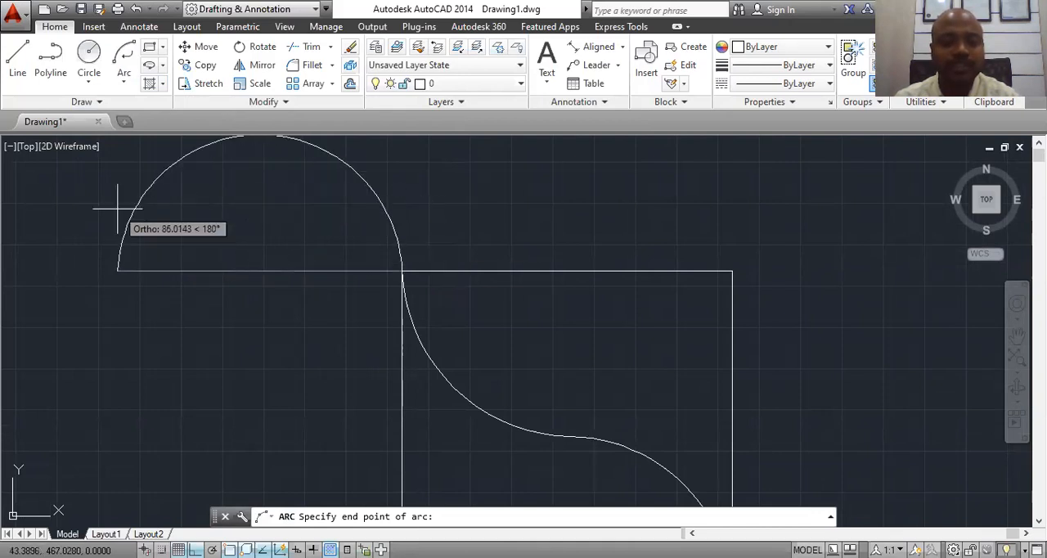
{"action": "left_click", "coordinate": [145, 206]}
{"action": "scroll", "coordinate": [339, 265], "scroll_direction": "down", "scroll_amount": 3}
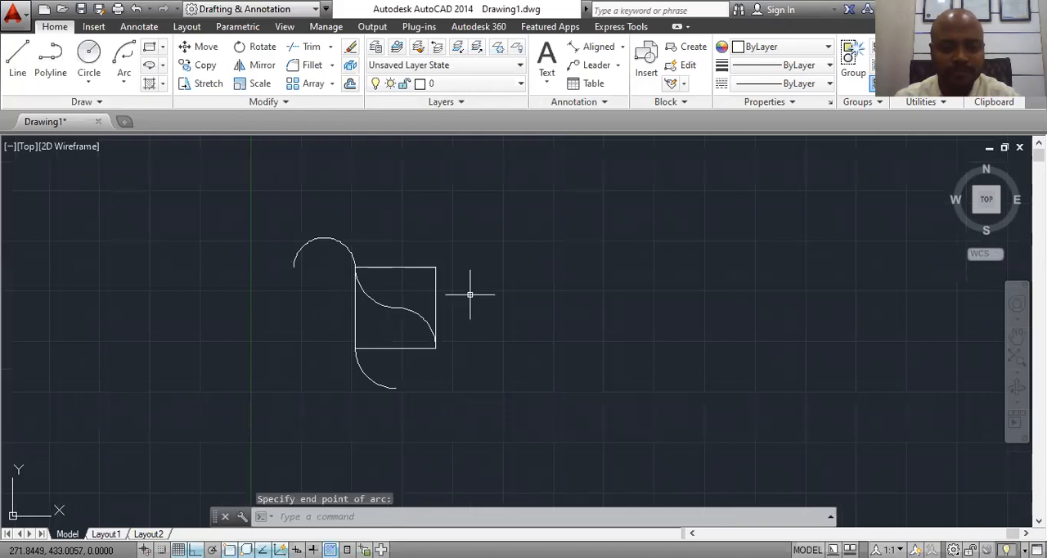
Step: Erase the quarter arc below the square, followed by the square and all remaining arcs
{"action": "left_click", "coordinate": [368, 379]}
{"action": "key", "text": "Delete"}
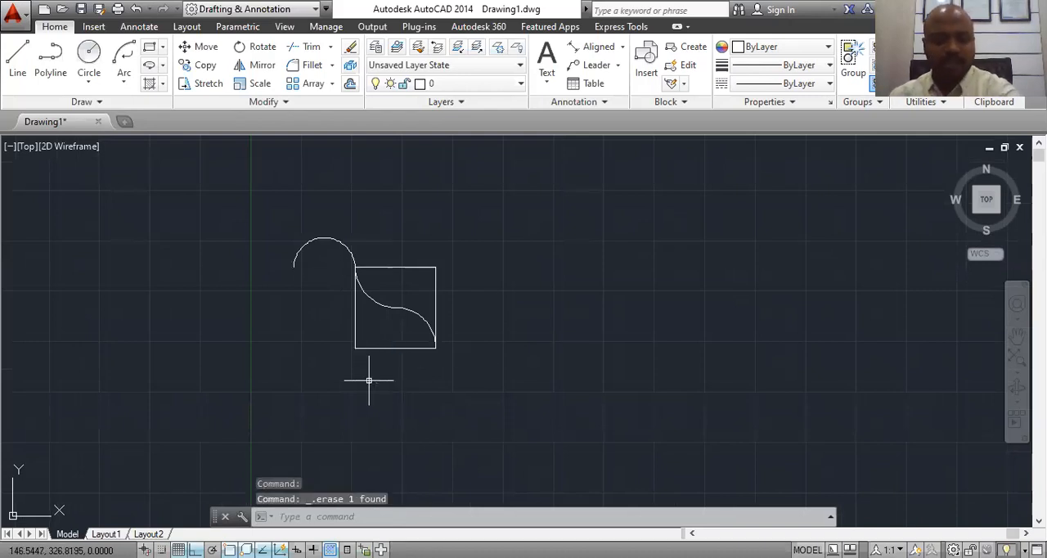
{"action": "left_click", "coordinate": [467, 188]}
{"action": "left_click", "coordinate": [271, 416]}
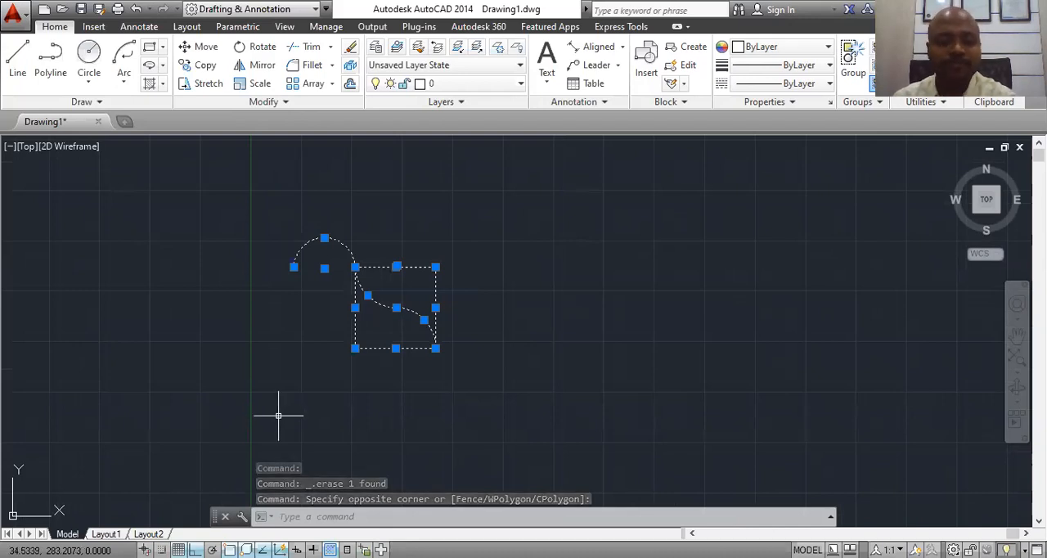
{"action": "key", "text": "Delete"}
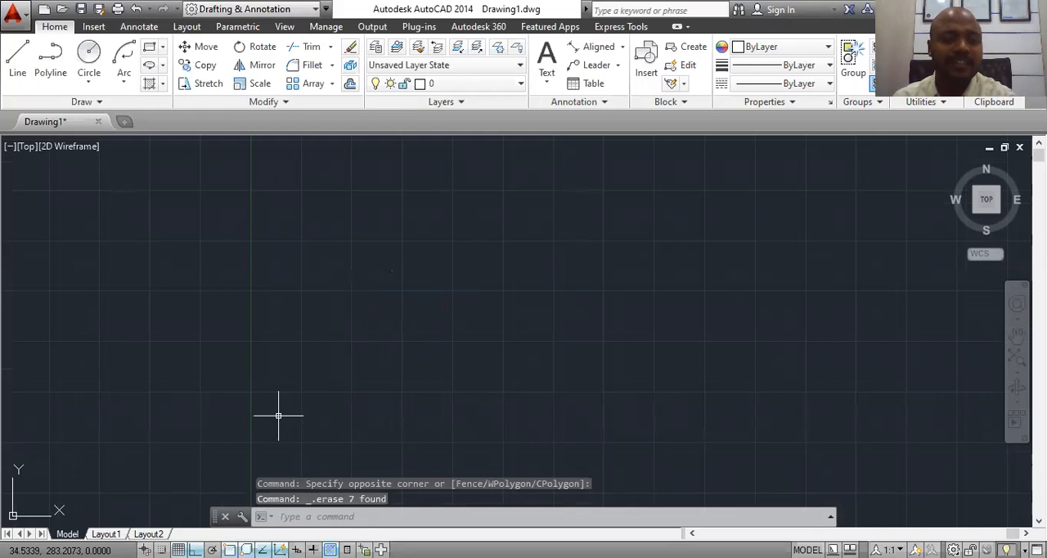
Step: Draw a rectangle from a picked first corner using the Area option, with an area of 100 and a width of 10
{"action": "left_click", "coordinate": [164, 48]}
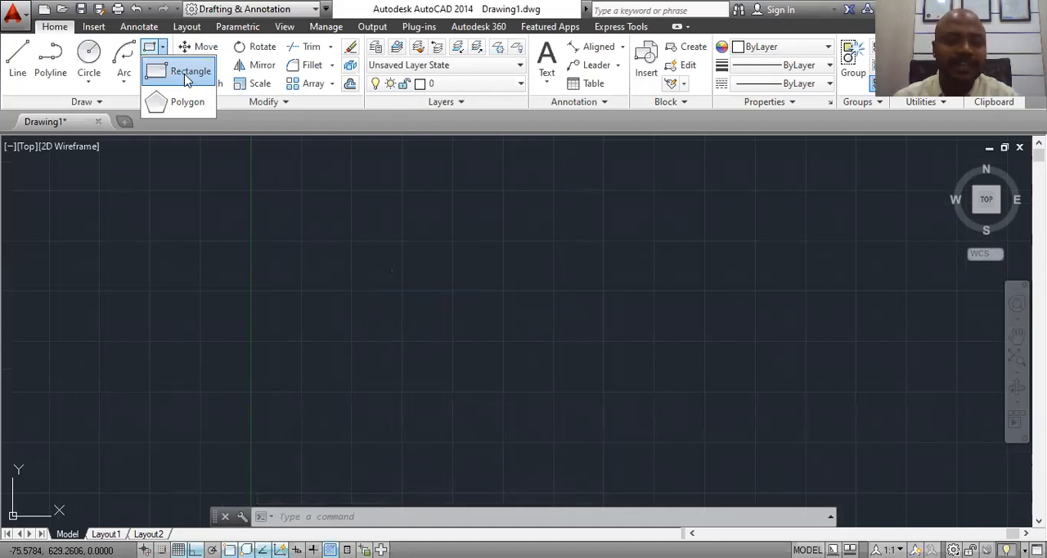
{"action": "left_click", "coordinate": [186, 72]}
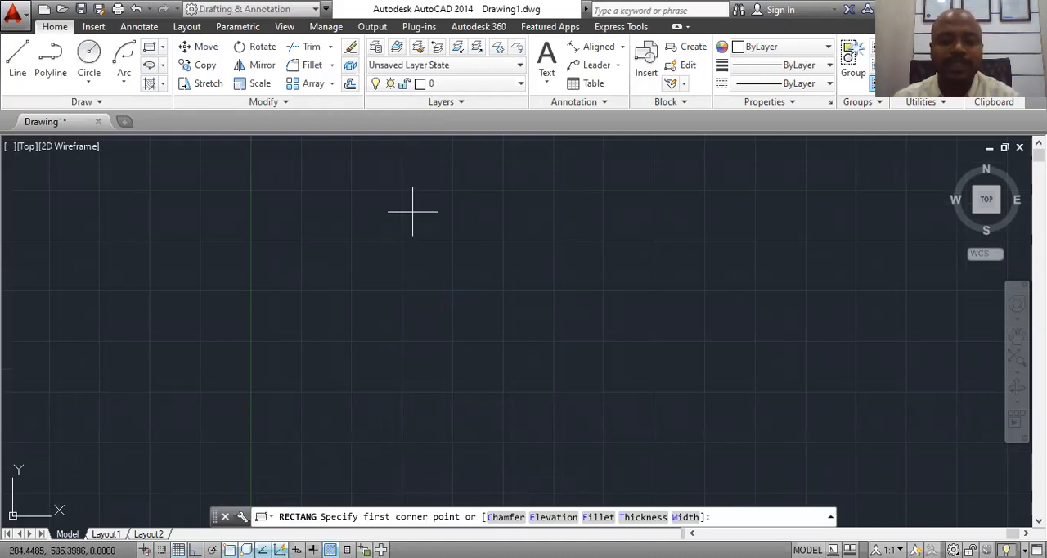
{"action": "left_click", "coordinate": [368, 200]}
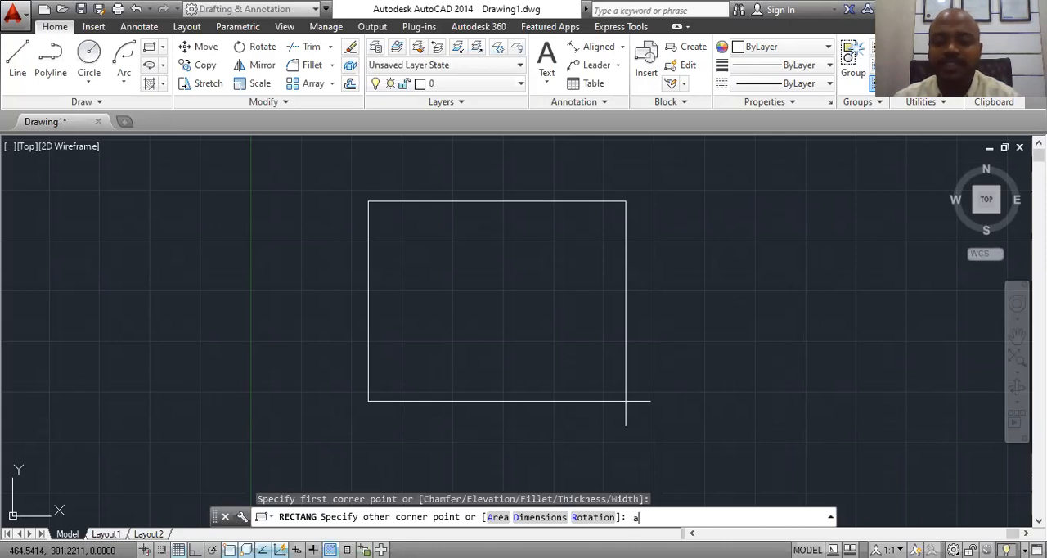
{"action": "key", "text": "Return"}
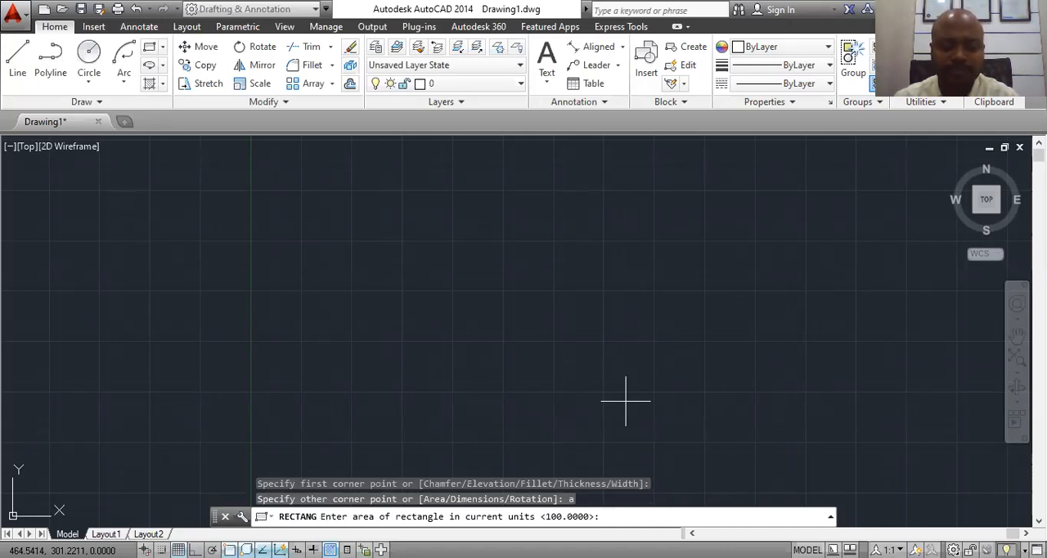
{"action": "type", "text": "100"}
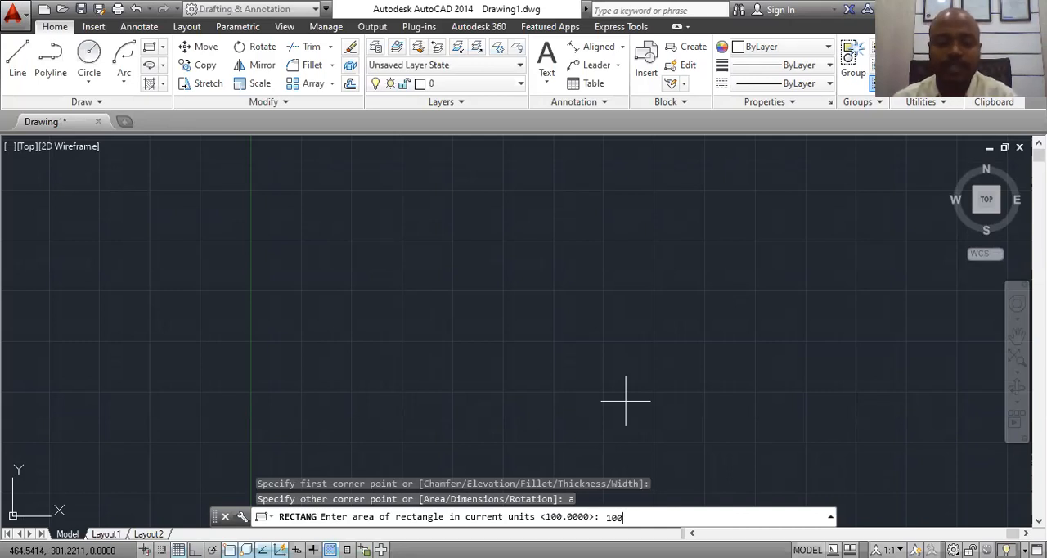
{"action": "key", "text": "Return"}
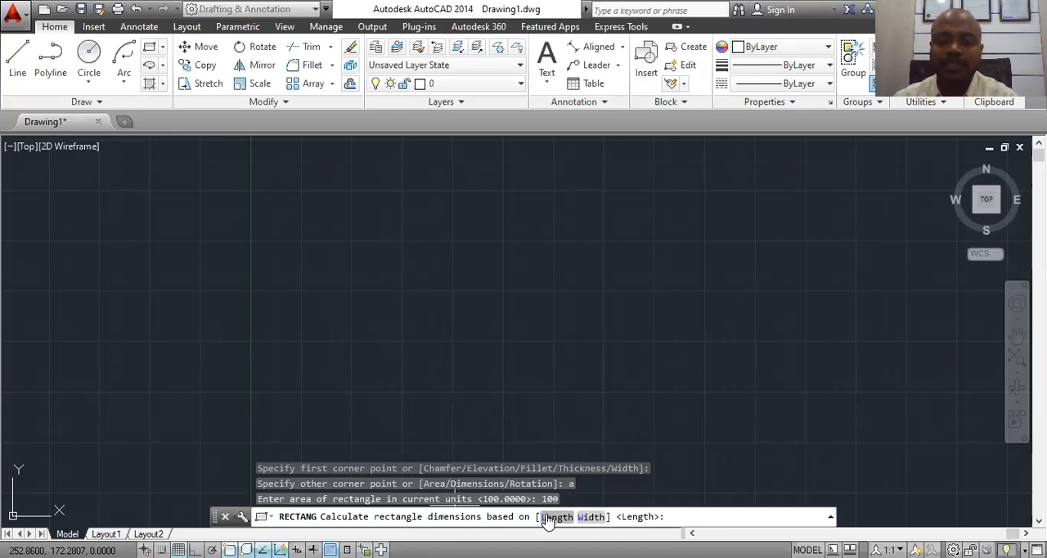
{"action": "left_click", "coordinate": [589, 516]}
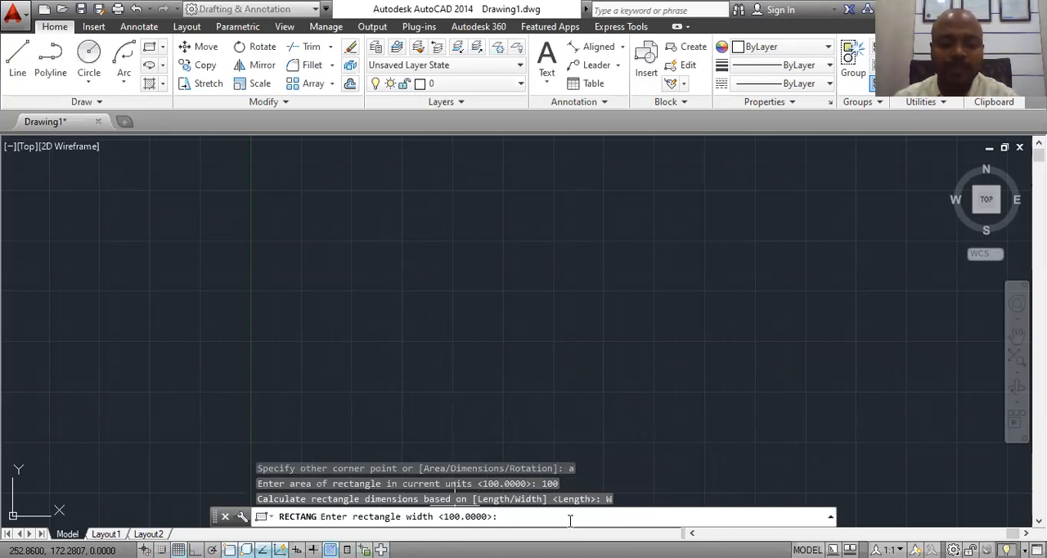
{"action": "type", "text": "10"}
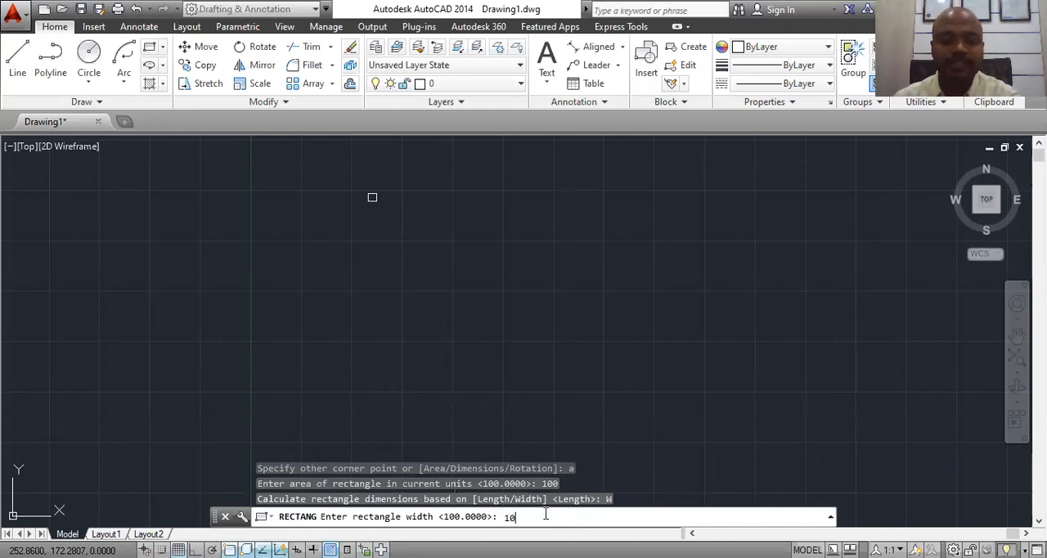
{"action": "key", "text": "Return"}
{"action": "scroll", "coordinate": [433, 172], "scroll_direction": "up", "scroll_amount": 5}
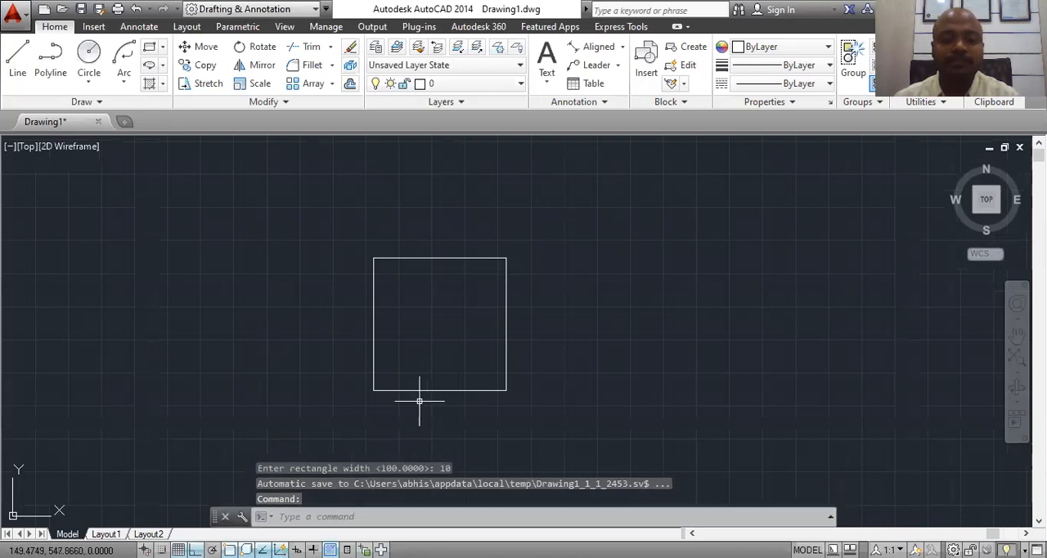
Step: Add a linear dimension above the rectangle's top edge, measured between its two upper corners
{"action": "mouse_move", "coordinate": [374, 259]}
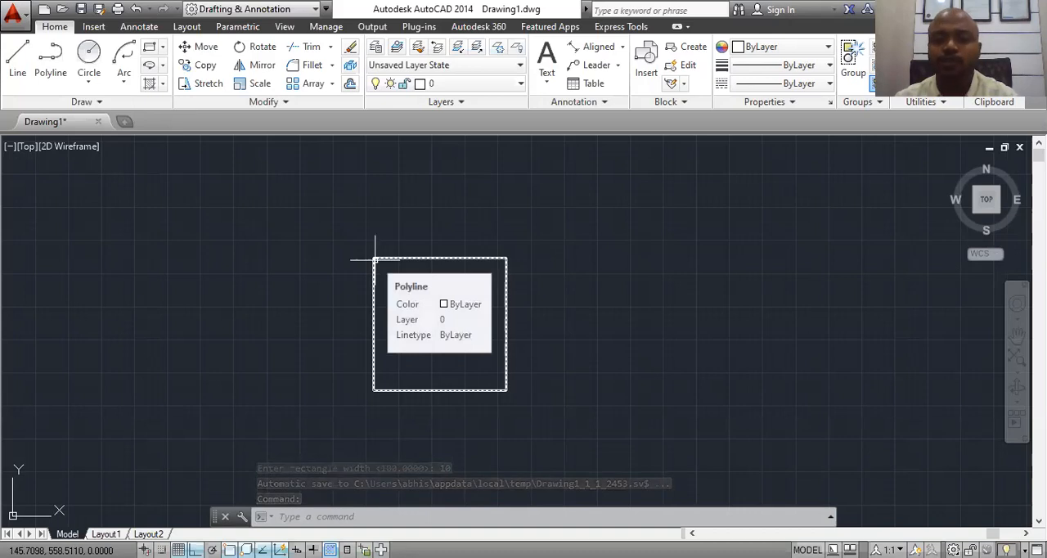
{"action": "left_click", "coordinate": [620, 52]}
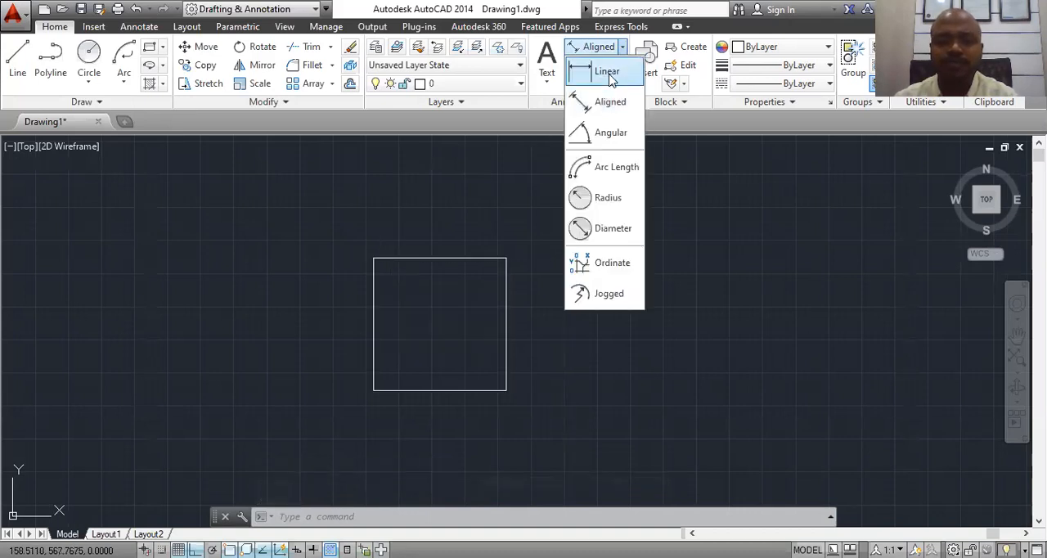
{"action": "left_click", "coordinate": [597, 136]}
{"action": "left_click", "coordinate": [373, 259]}
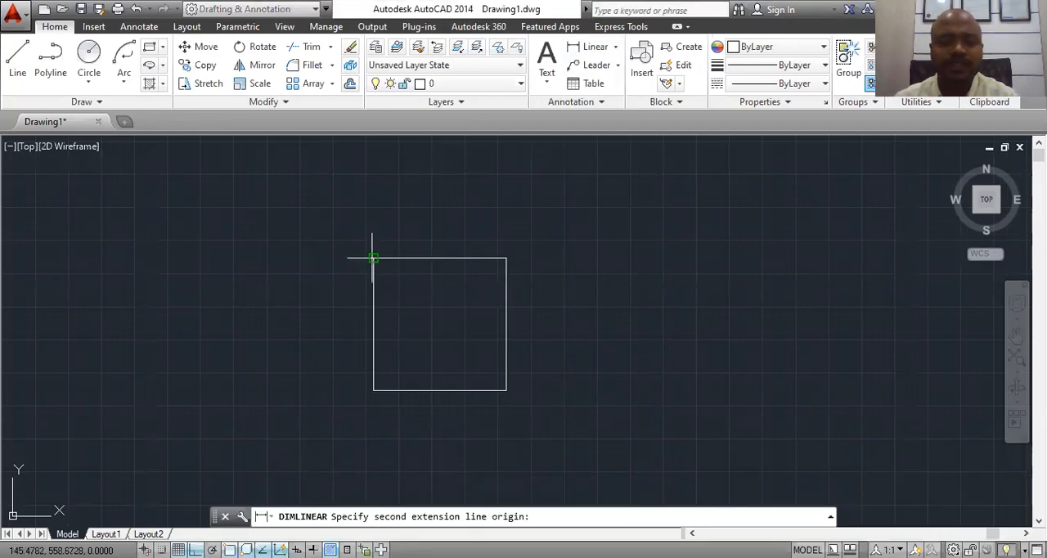
{"action": "left_click", "coordinate": [506, 259]}
{"action": "left_click", "coordinate": [446, 238]}
{"action": "scroll", "coordinate": [444, 239], "scroll_direction": "up", "scroll_amount": 10}
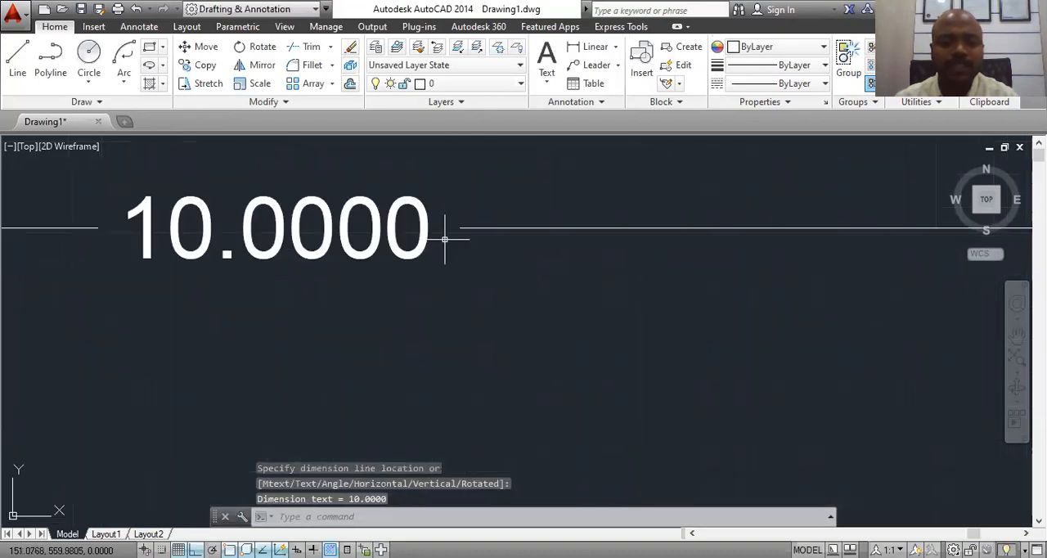
{"action": "scroll", "coordinate": [444, 238], "scroll_direction": "down", "scroll_amount": 10}
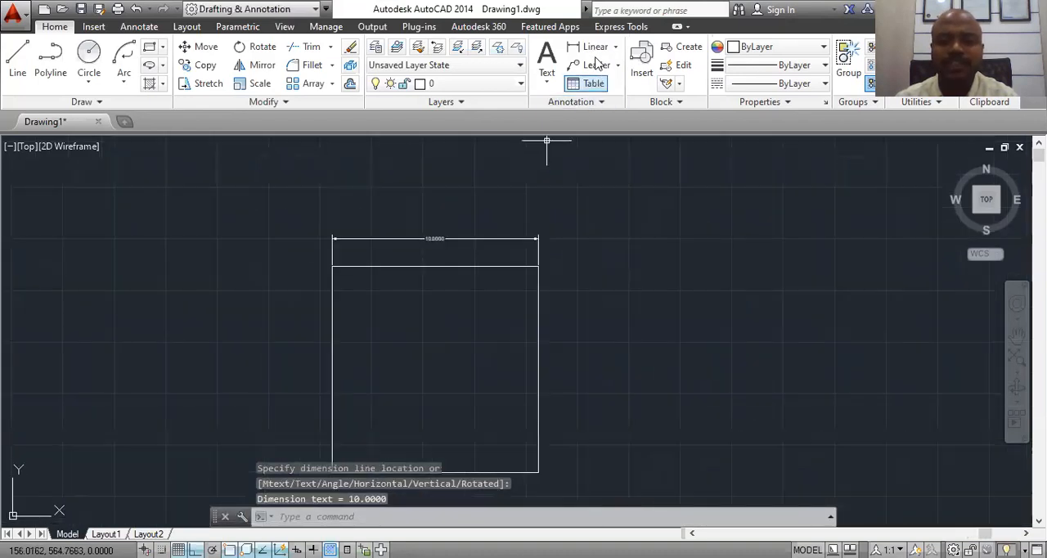
Step: Add a vertical linear dimension beside the square's right edge, measured between its lower-right and upper-right corners
{"action": "key", "text": "Return"}
{"action": "left_click", "coordinate": [538, 472]}
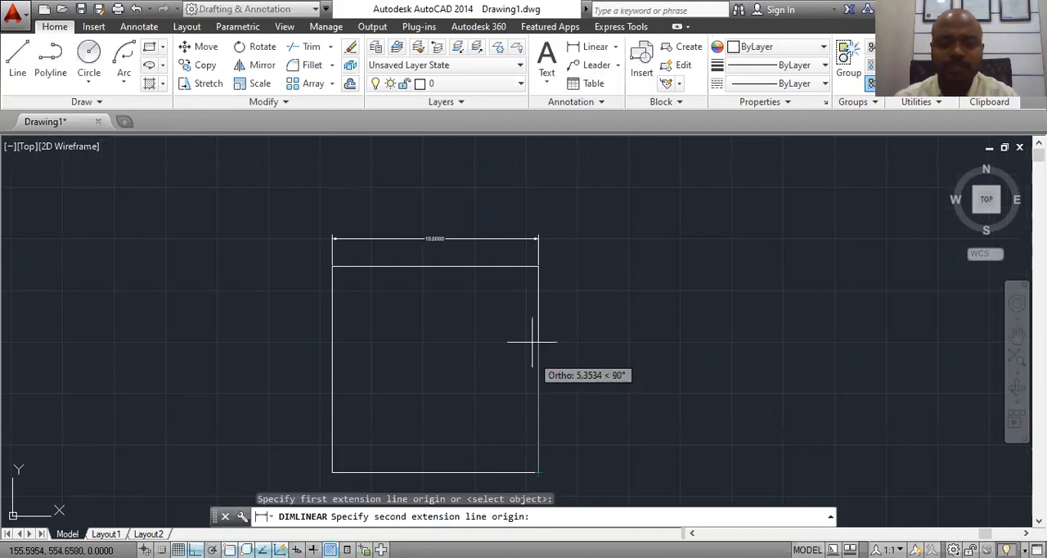
{"action": "left_click", "coordinate": [538, 266]}
{"action": "left_click", "coordinate": [581, 362]}
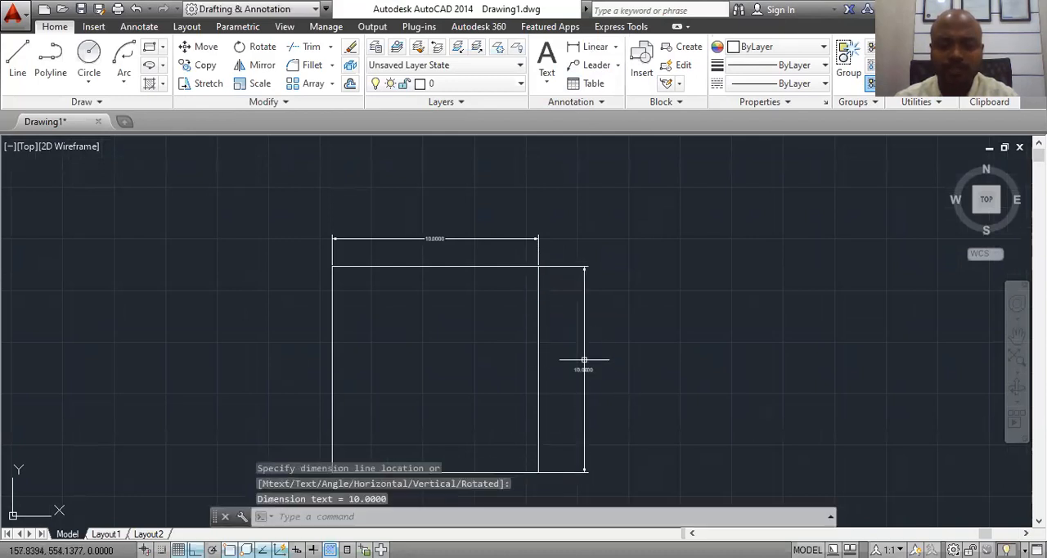
{"action": "scroll", "coordinate": [582, 377], "scroll_direction": "up", "scroll_amount": 6}
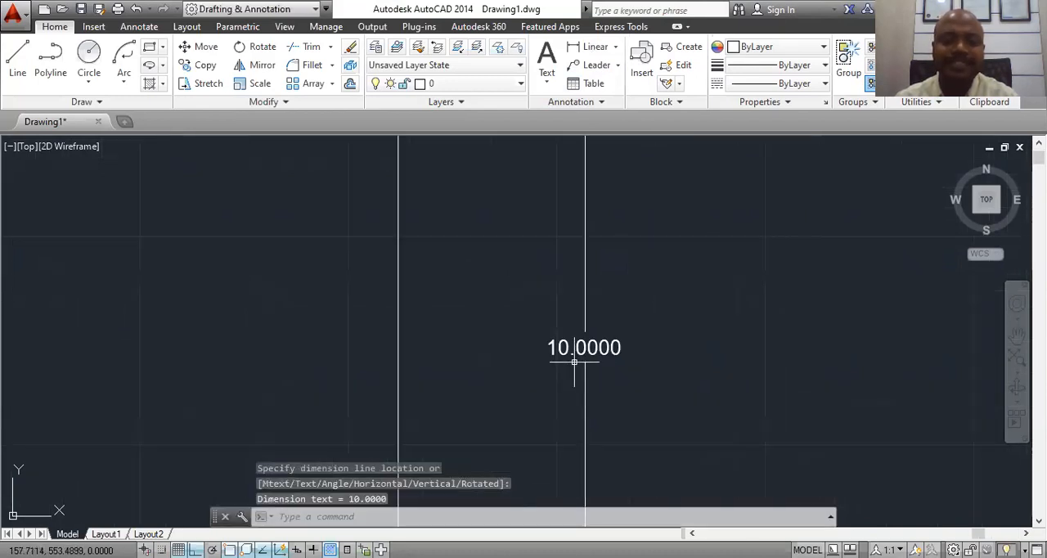
{"action": "scroll", "coordinate": [577, 352], "scroll_direction": "down", "scroll_amount": 5}
{"action": "scroll", "coordinate": [572, 348], "scroll_direction": "down", "scroll_amount": 4}
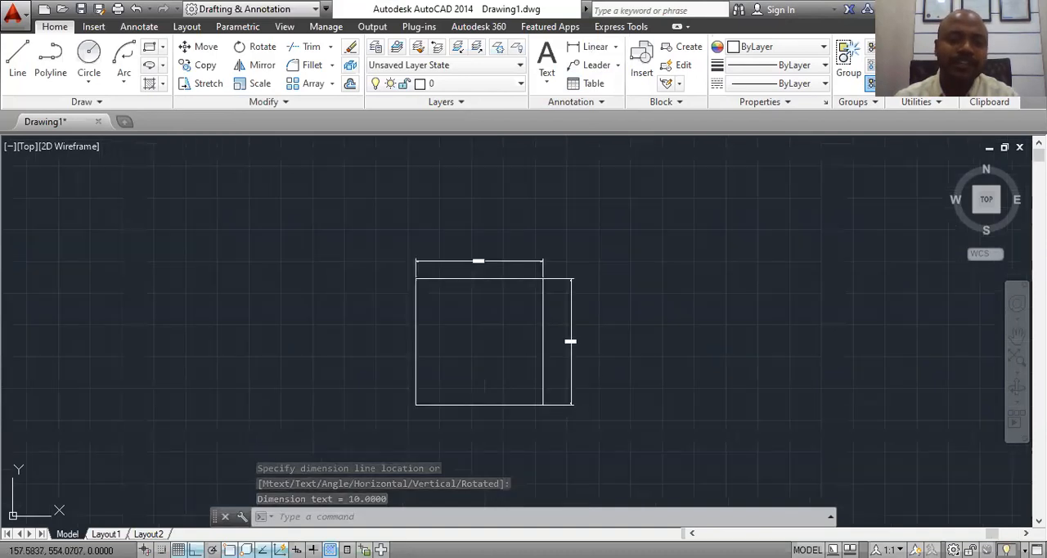
{"action": "middle_click_drag", "start_coordinate": [574, 336], "coordinate": [398, 297]}
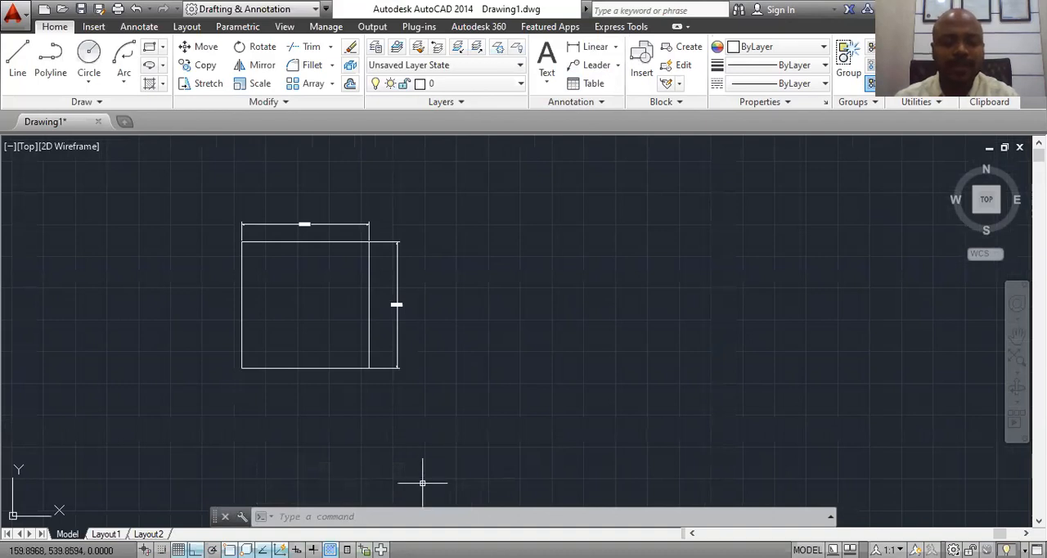
{"action": "left_click", "coordinate": [414, 511]}
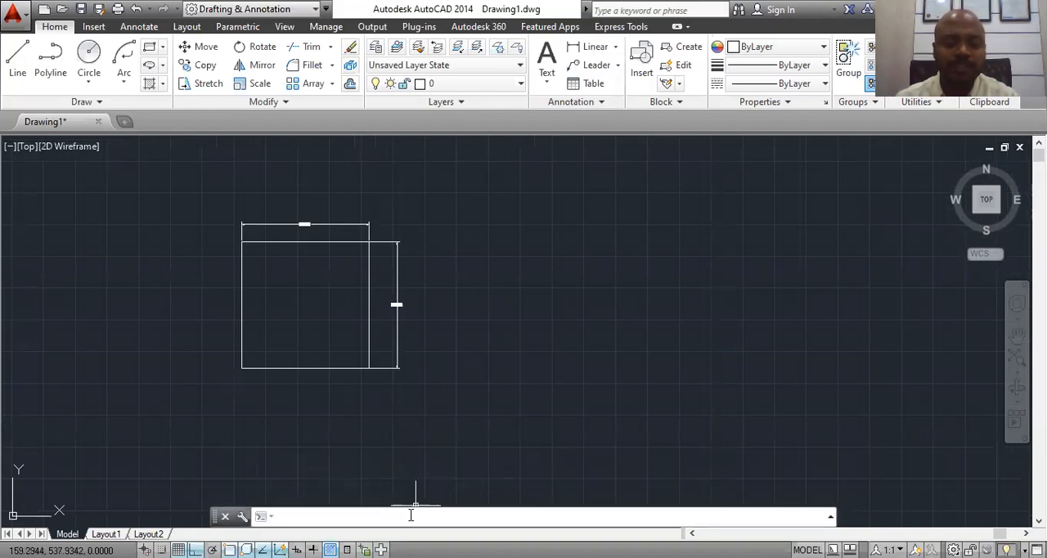
{"action": "type", "text": "r"}
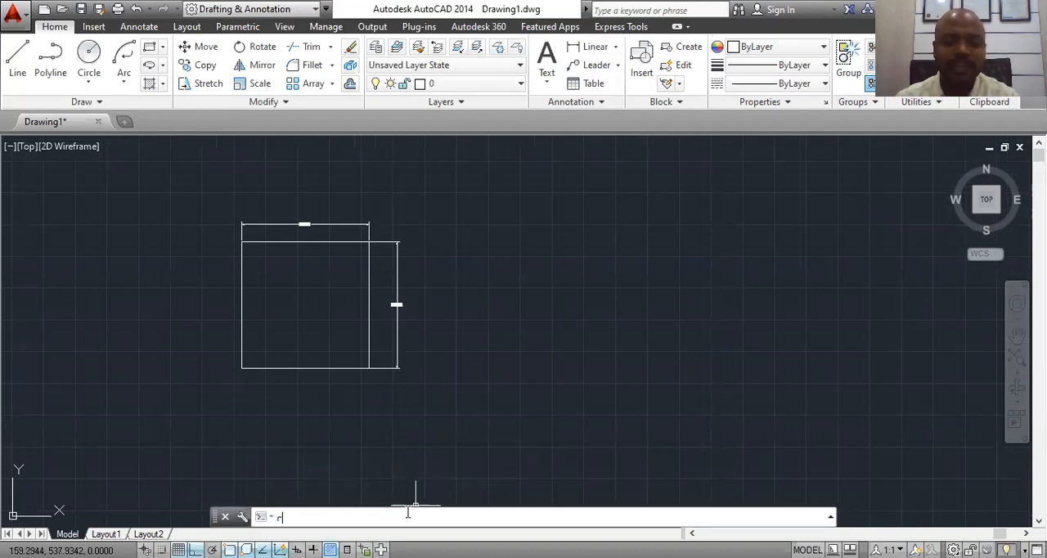
{"action": "type", "text": "e"}
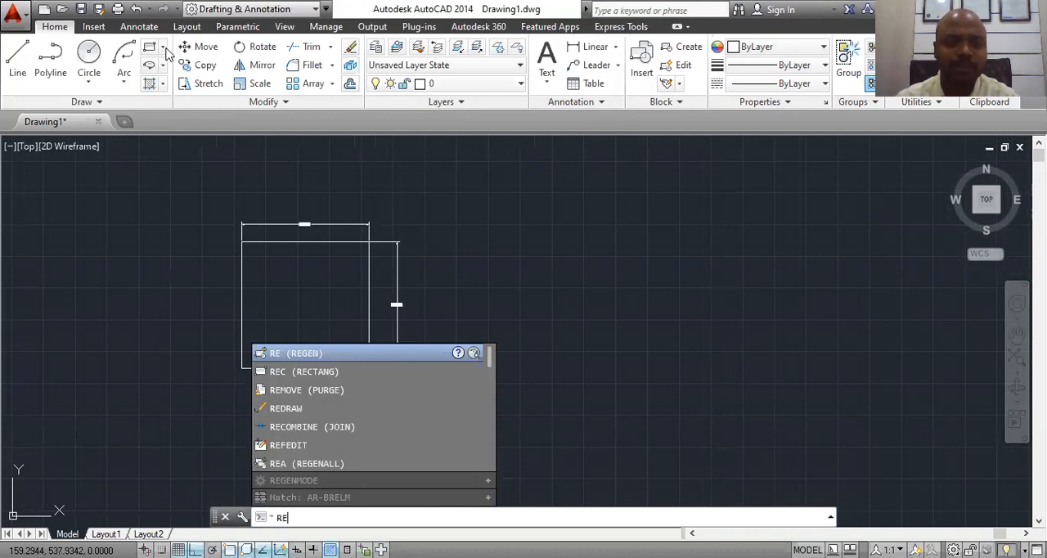
{"action": "left_click", "coordinate": [164, 47]}
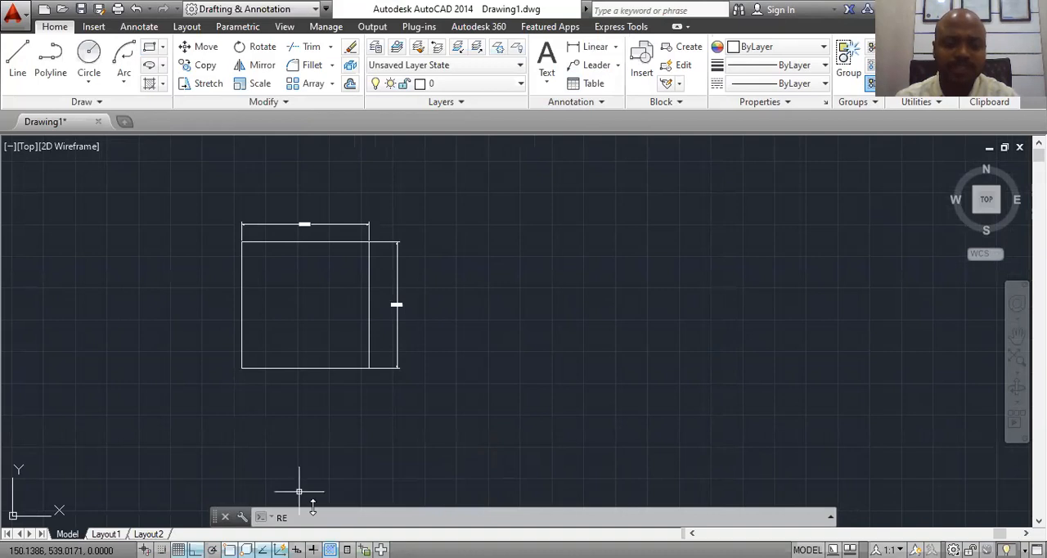
{"action": "key", "text": "BackSpace"}
{"action": "key", "text": "BackSpace"}
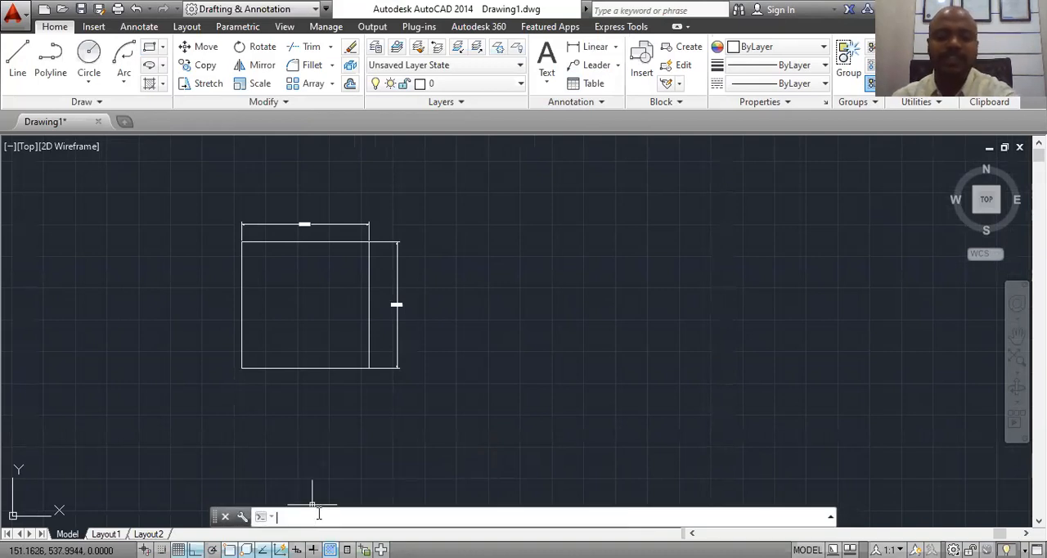
Step: Draw a rectangle to the right of the square using the Dimensions option, with length 30 and width 15, extending down and right from its first corner
{"action": "type", "text": "rec"}
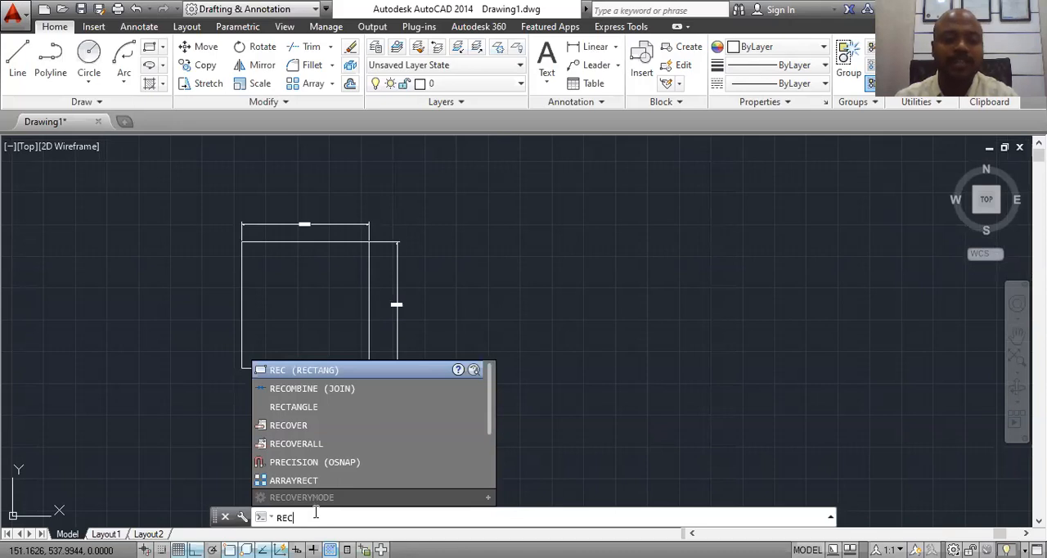
{"action": "key", "text": "Return"}
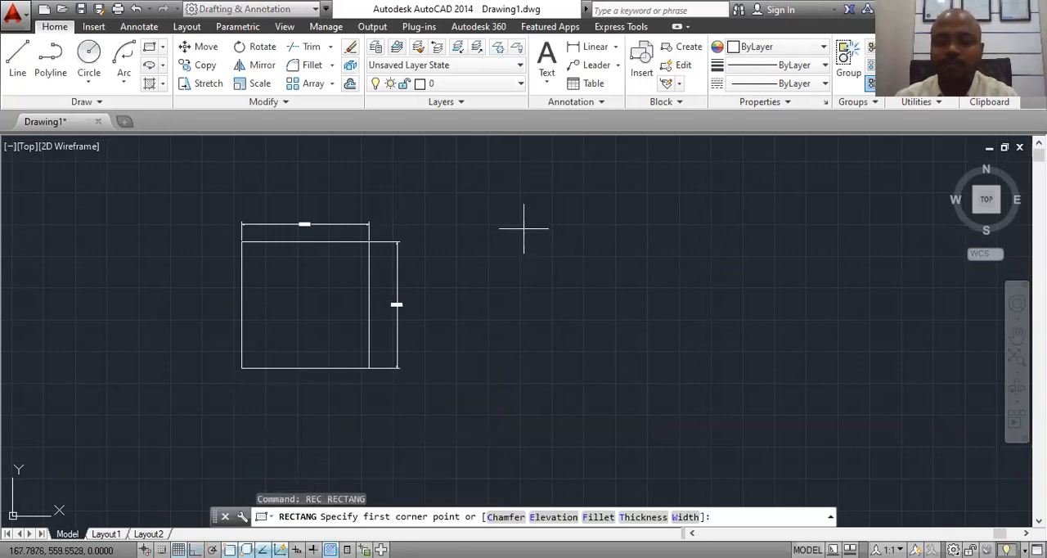
{"action": "left_click", "coordinate": [523, 228]}
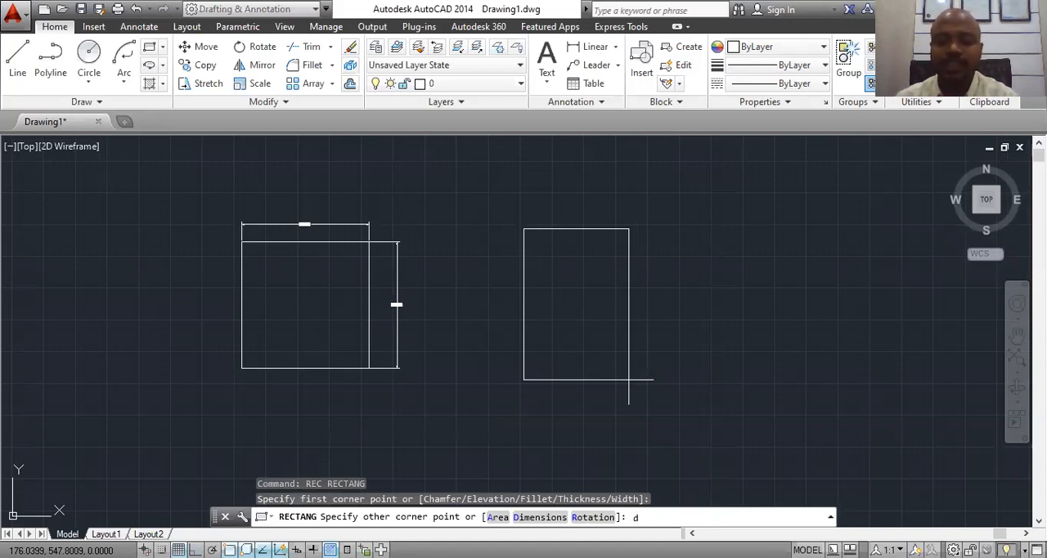
{"action": "key", "text": "Return"}
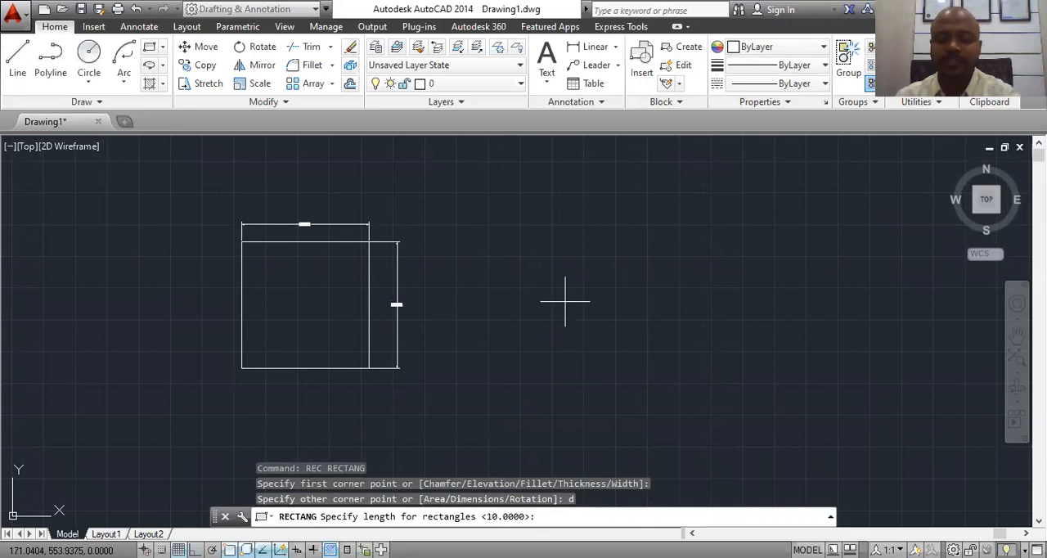
{"action": "type", "text": "30"}
{"action": "key", "text": "Return"}
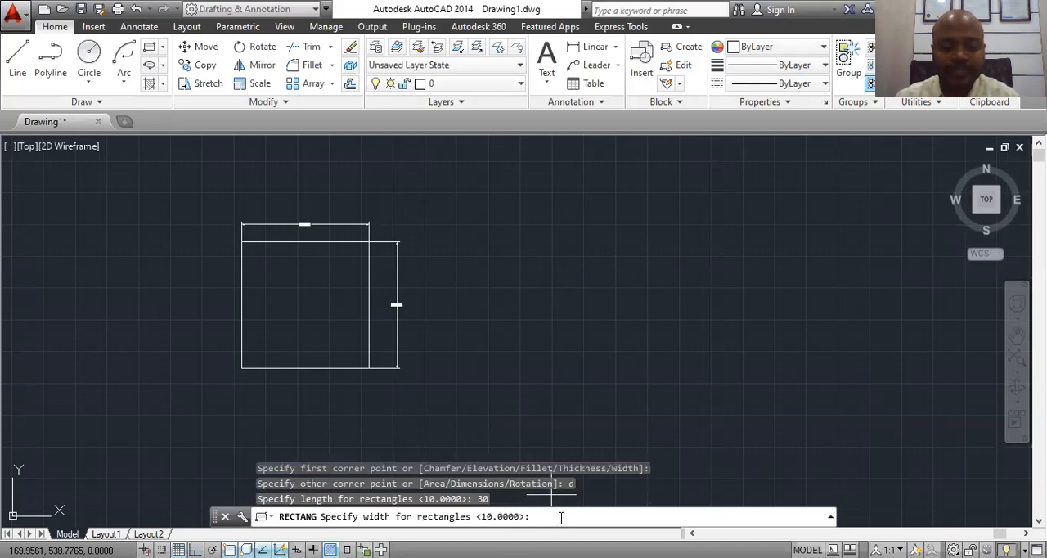
{"action": "type", "text": "15"}
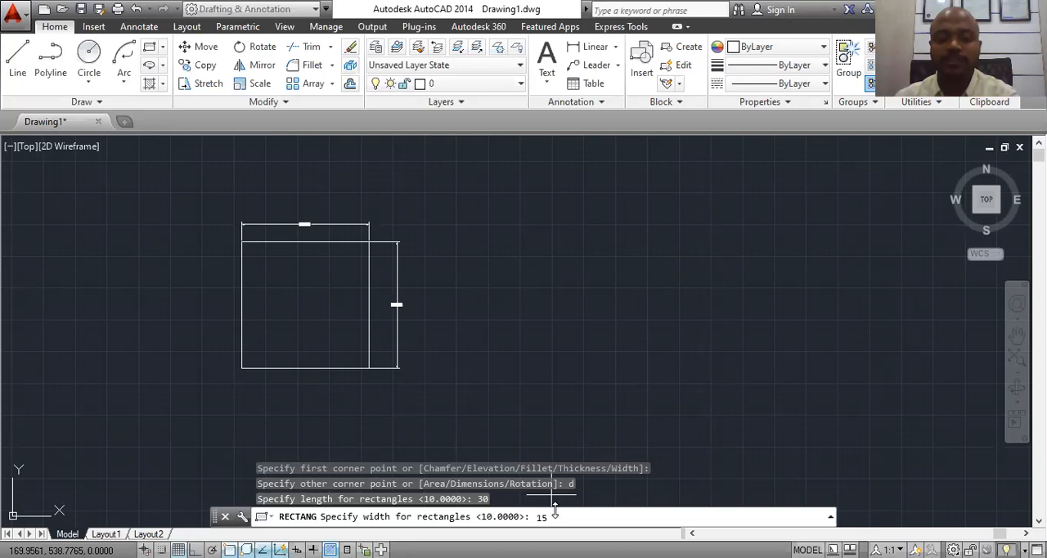
{"action": "key", "text": "Return"}
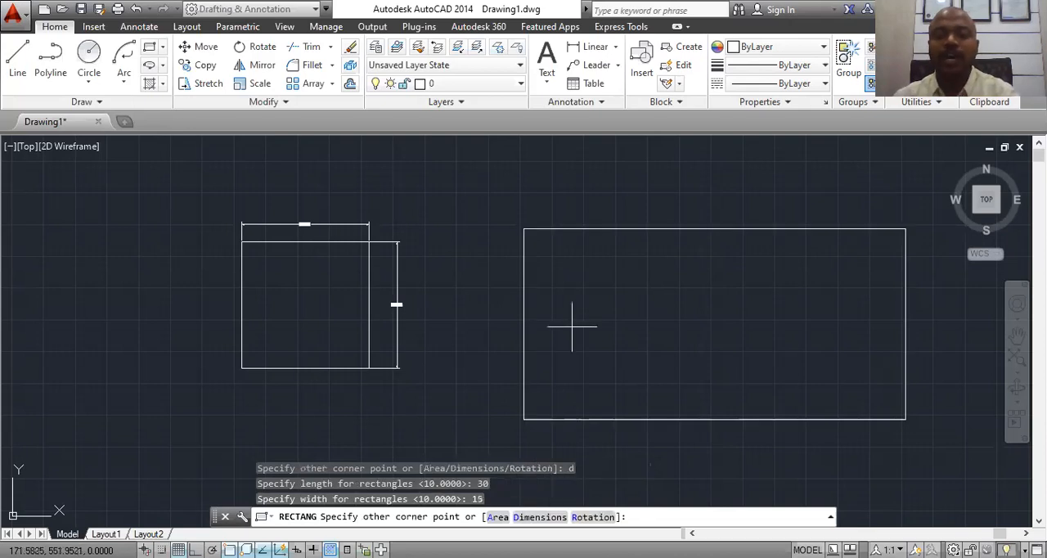
{"action": "scroll", "coordinate": [900, 295], "scroll_direction": "up", "scroll_amount": 2}
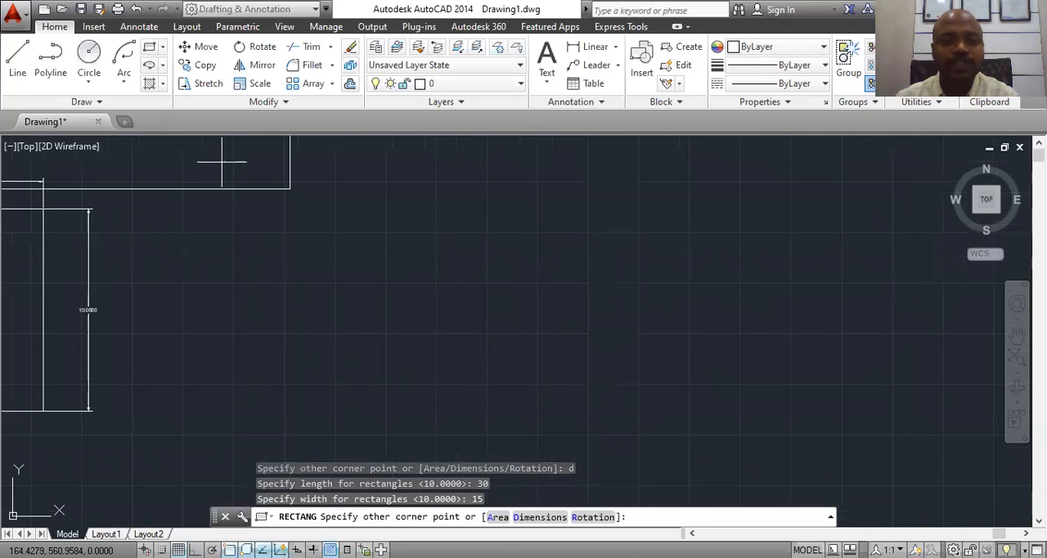
{"action": "scroll", "coordinate": [490, 273], "scroll_direction": "down", "scroll_amount": 5}
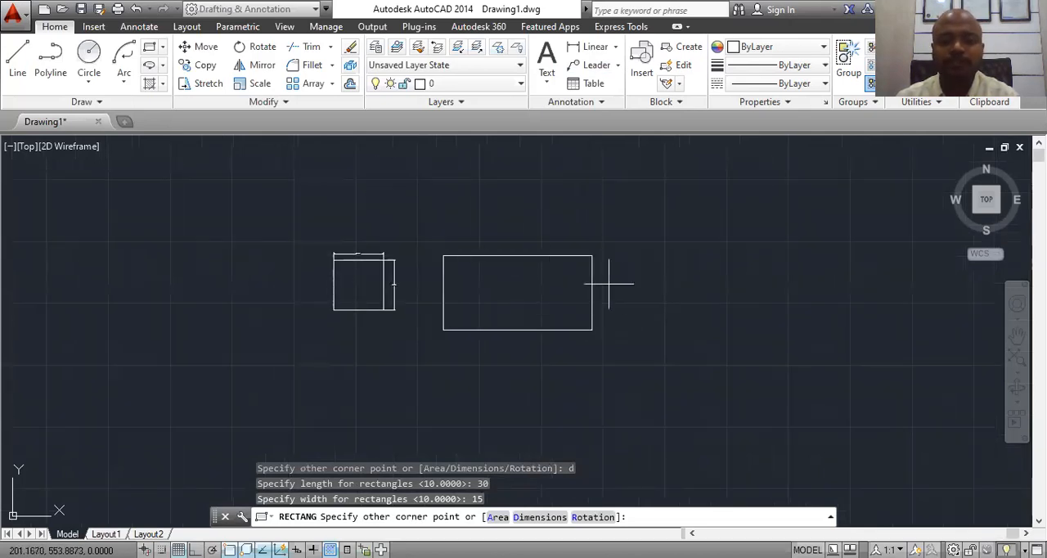
{"action": "scroll", "coordinate": [544, 278], "scroll_direction": "up", "scroll_amount": 2}
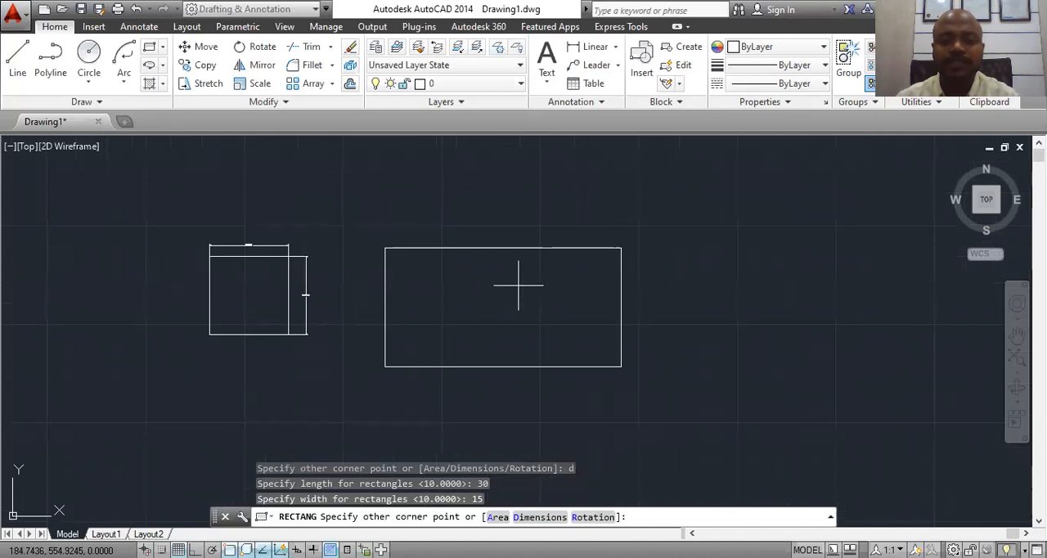
{"action": "left_click", "coordinate": [519, 284]}
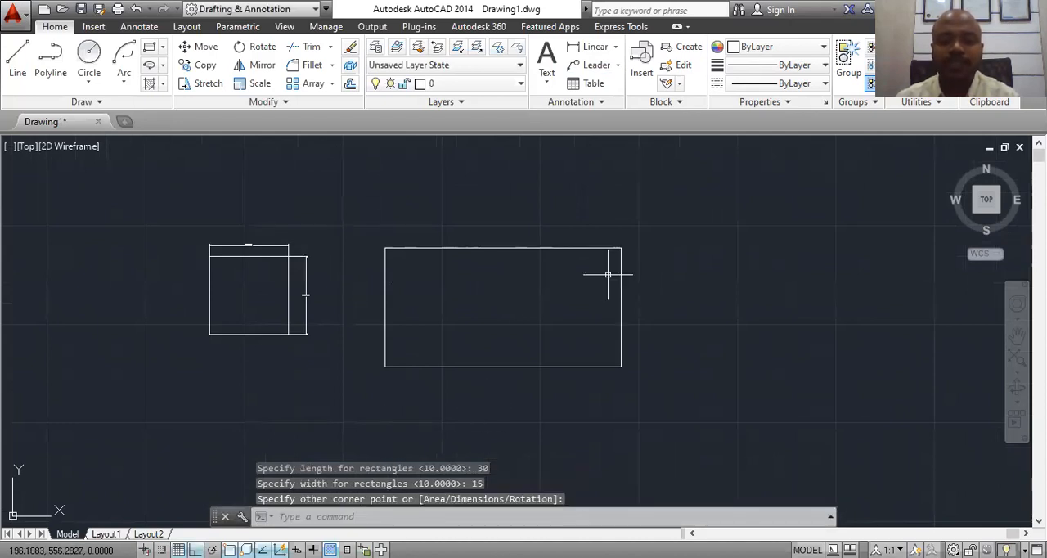
Step: Add a linear dimension just above the new rectangle's top edge, measured between its two upper corners
{"action": "left_click", "coordinate": [596, 49]}
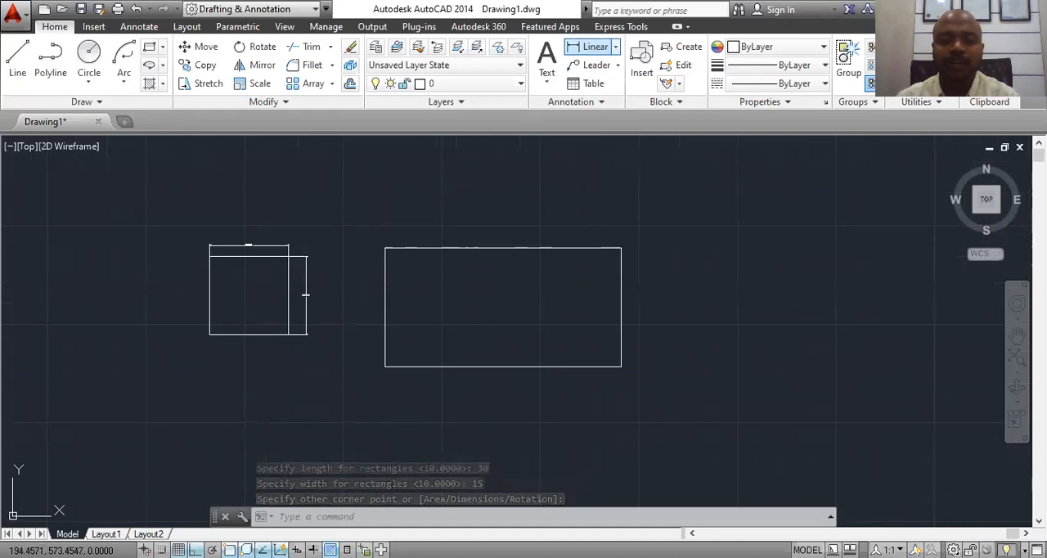
{"action": "left_click", "coordinate": [385, 247]}
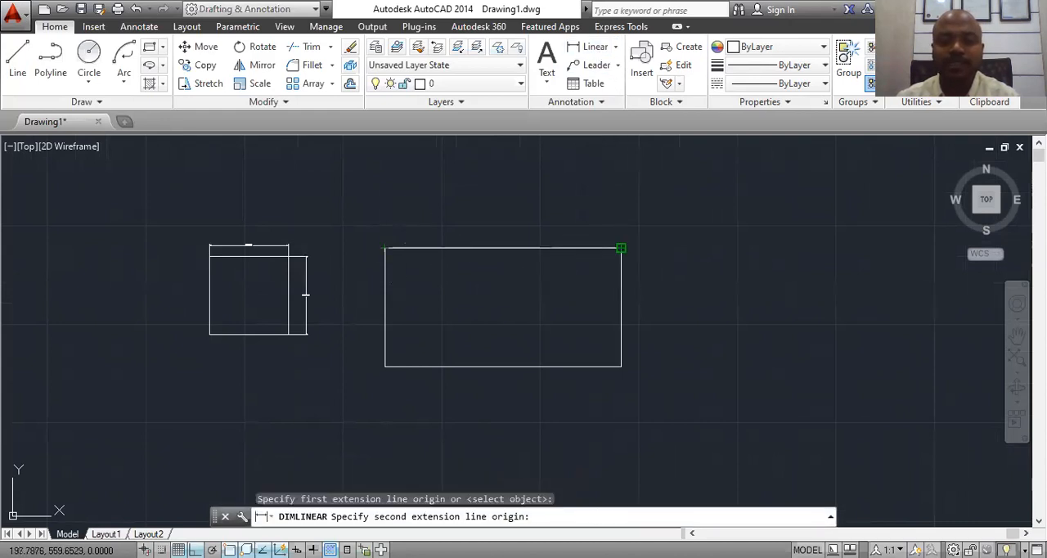
{"action": "left_click", "coordinate": [619, 248]}
{"action": "scroll", "coordinate": [540, 233], "scroll_direction": "up", "scroll_amount": 5}
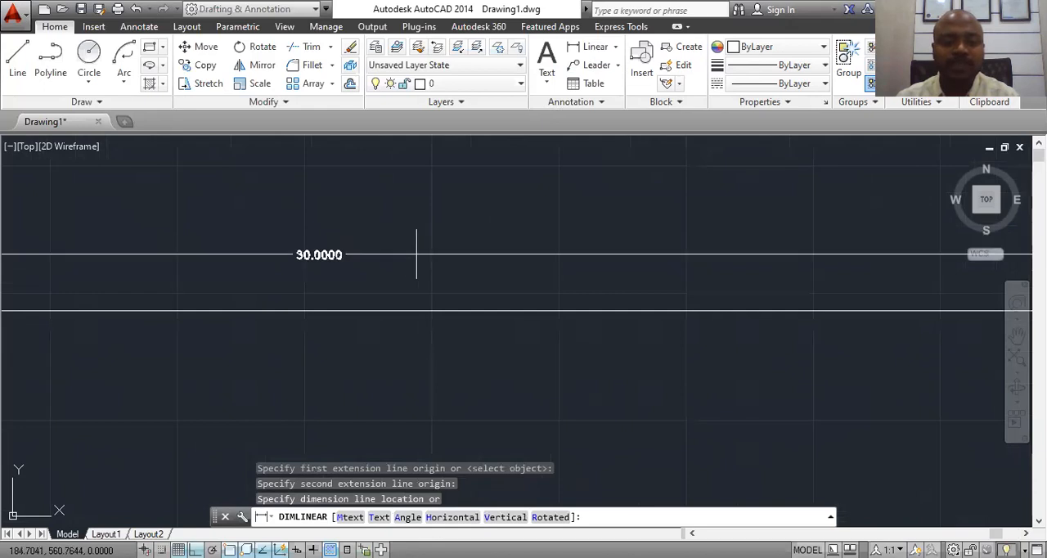
{"action": "scroll", "coordinate": [418, 250], "scroll_direction": "up", "scroll_amount": 3}
{"action": "left_click", "coordinate": [470, 239]}
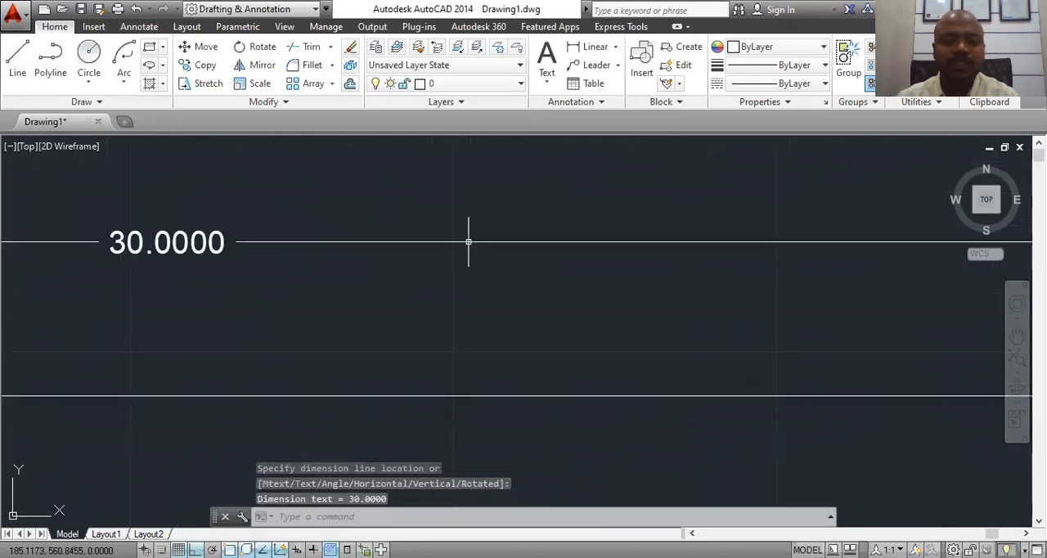
{"action": "scroll", "coordinate": [614, 243], "scroll_direction": "down", "scroll_amount": 4}
{"action": "scroll", "coordinate": [525, 249], "scroll_direction": "down", "scroll_amount": 5}
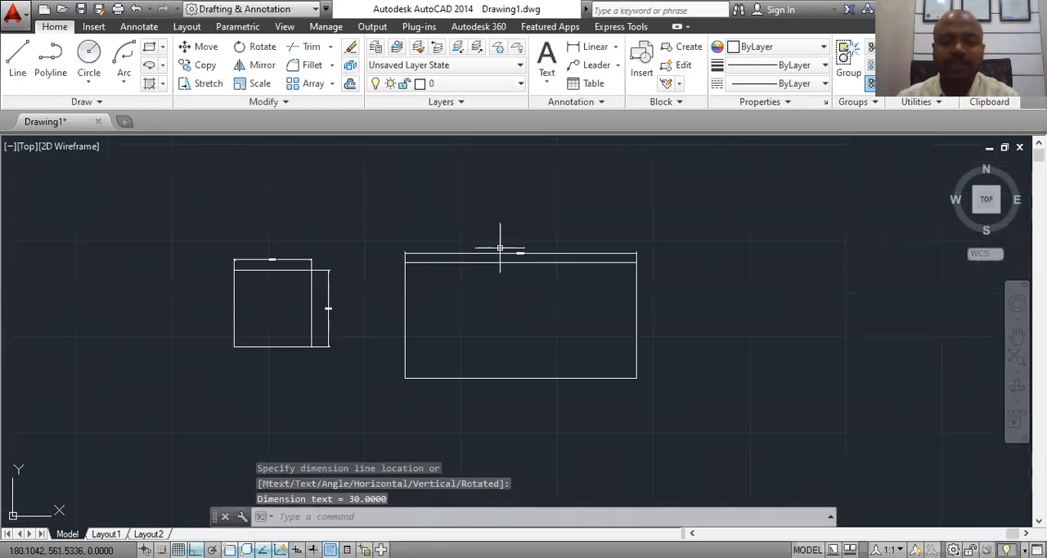
{"action": "scroll", "coordinate": [517, 251], "scroll_direction": "up", "scroll_amount": 5}
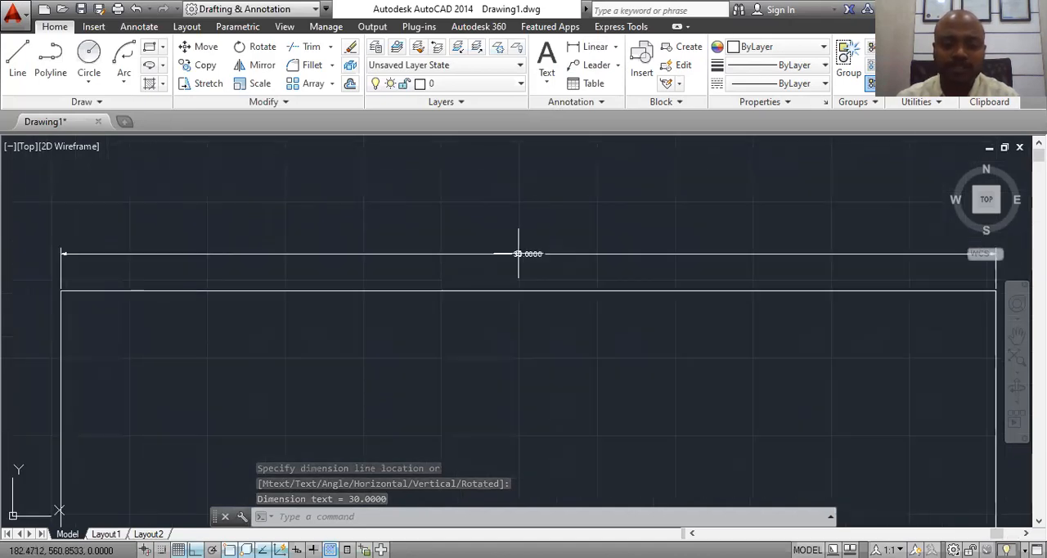
{"action": "scroll", "coordinate": [517, 253], "scroll_direction": "down", "scroll_amount": 5}
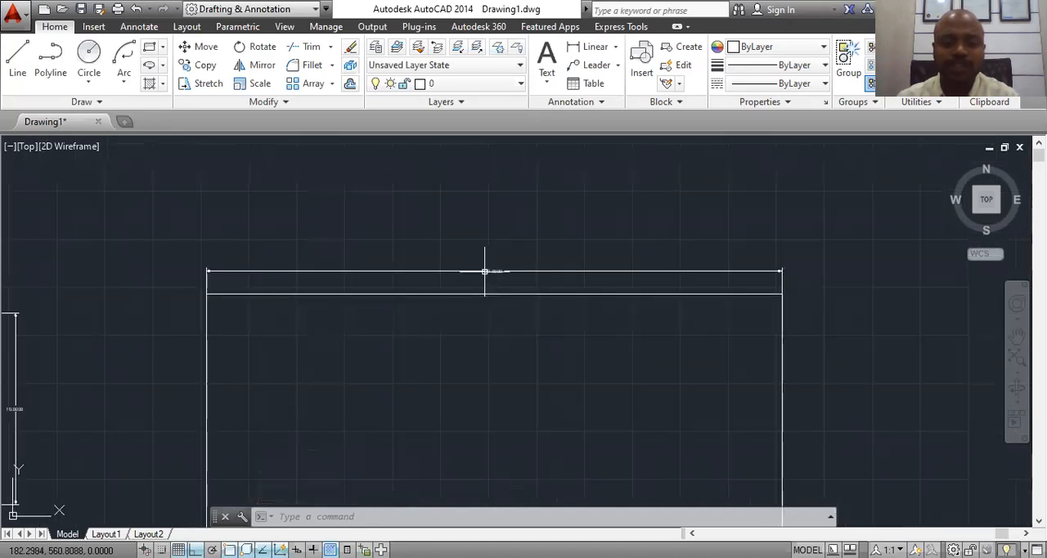
Step: Open the Standard dimension style for modification and set its arrow size to 4.5
{"action": "left_click", "coordinate": [373, 507]}
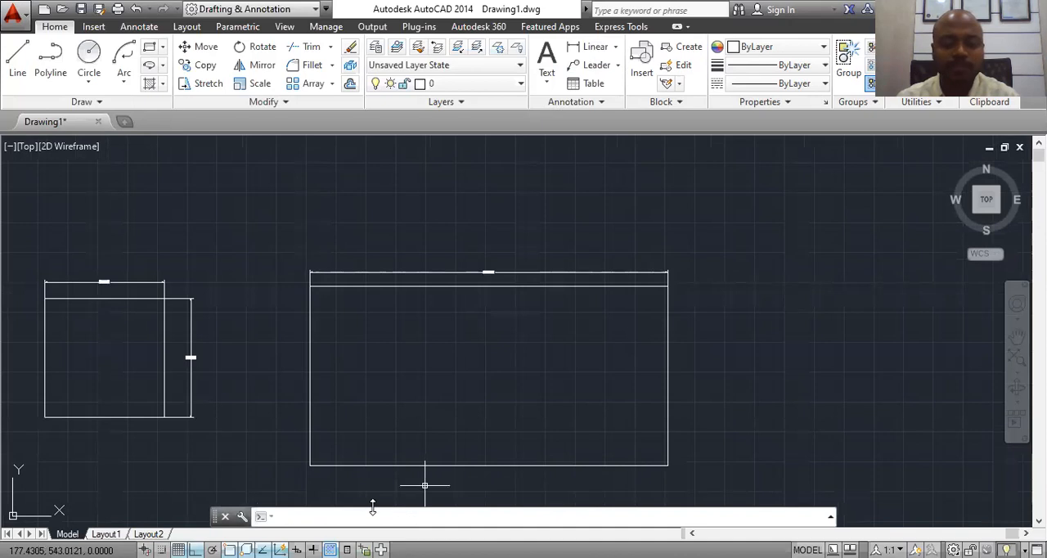
{"action": "type", "text": "ds"}
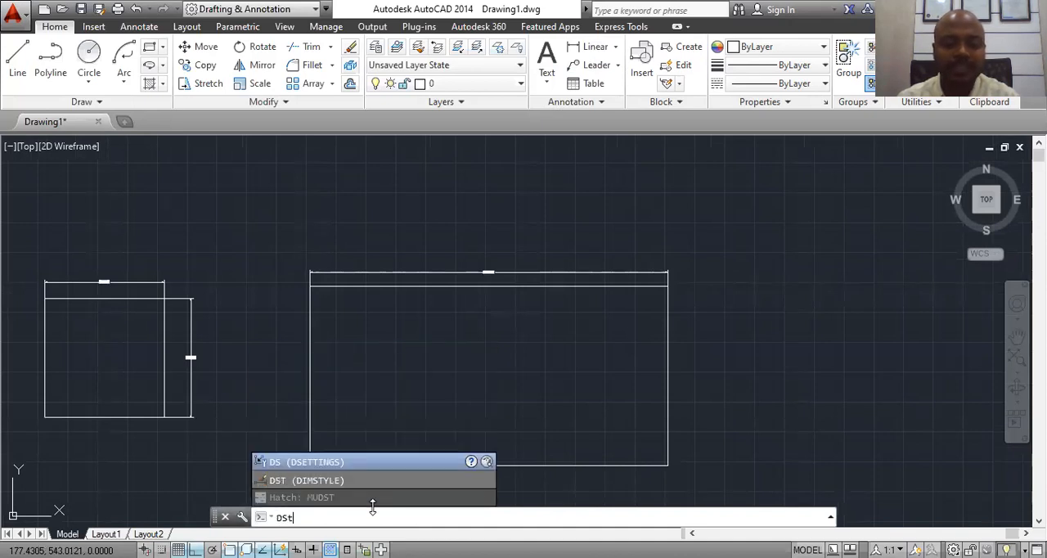
{"action": "type", "text": "t"}
{"action": "key", "text": "Return"}
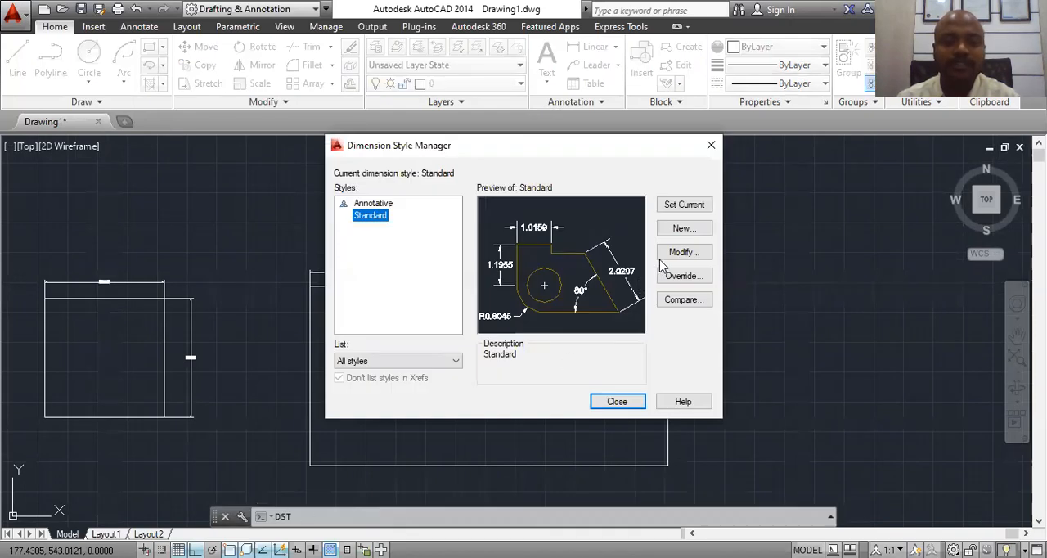
{"action": "left_click", "coordinate": [682, 251]}
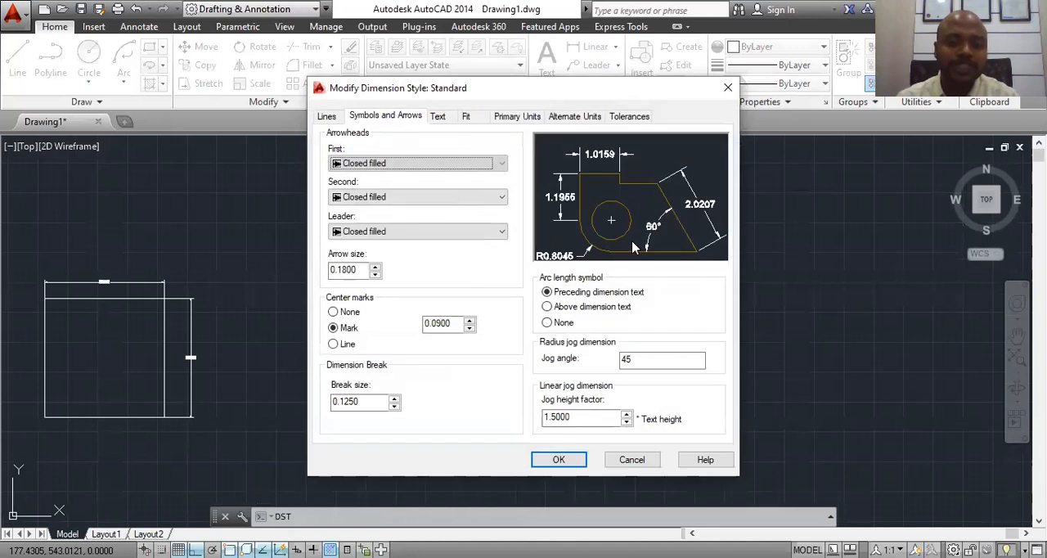
{"action": "double_click", "coordinate": [331, 272]}
{"action": "type", "text": "4.5"}
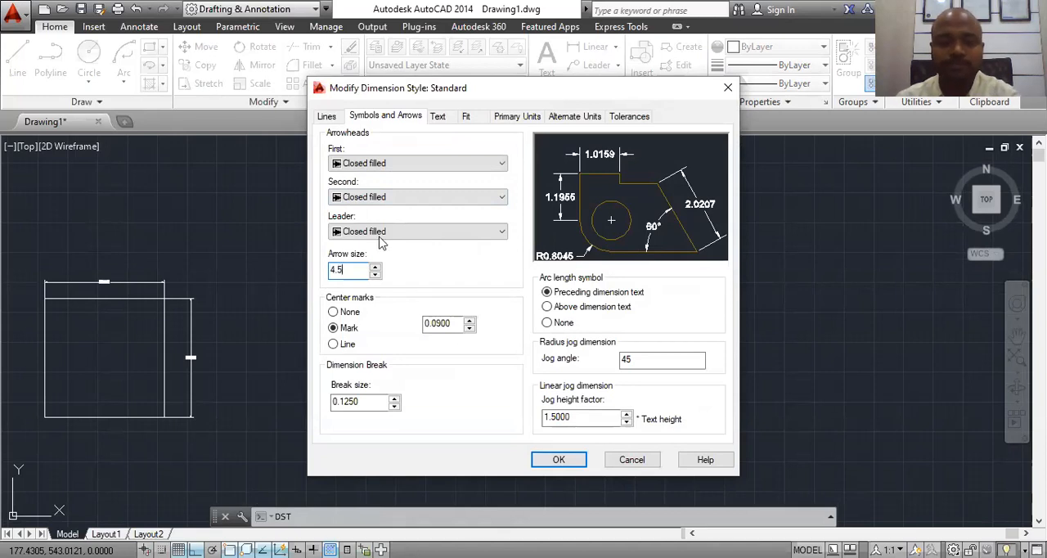
Step: Set the Standard dimension style's text height to 4.5, then apply the changes and close the style manager
{"action": "left_click", "coordinate": [441, 117]}
{"action": "left_click_drag", "start_coordinate": [502, 228], "coordinate": [437, 230]}
{"action": "type", "text": "4.5"}
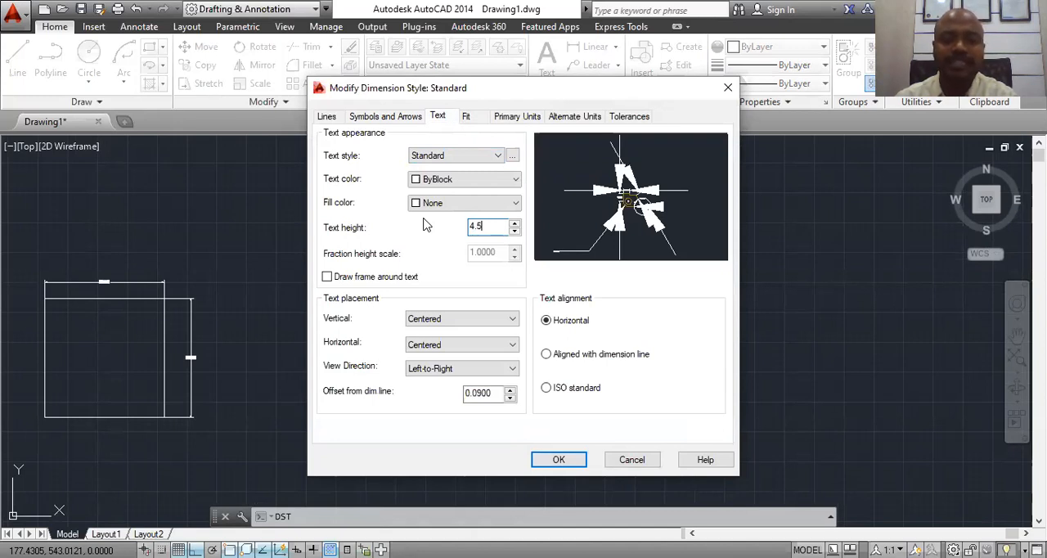
{"action": "left_click", "coordinate": [570, 463]}
{"action": "left_click", "coordinate": [632, 408]}
{"action": "scroll", "coordinate": [598, 279], "scroll_direction": "down", "scroll_amount": 4}
{"action": "scroll", "coordinate": [551, 309], "scroll_direction": "up", "scroll_amount": 6}
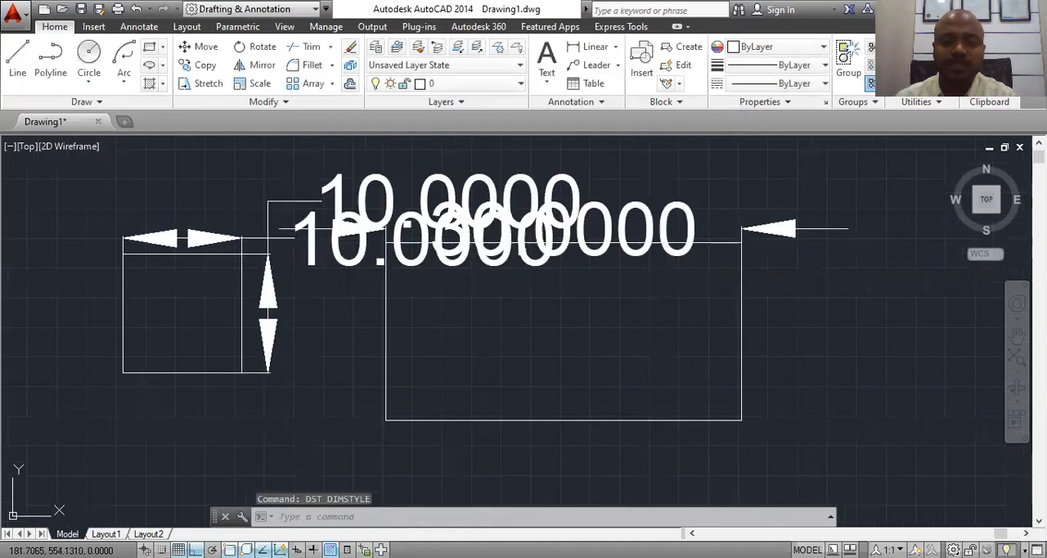
Step: Reopen the Standard dimension style for modification and set its text height to 2.5
{"action": "scroll", "coordinate": [537, 285], "scroll_direction": "down", "scroll_amount": 4}
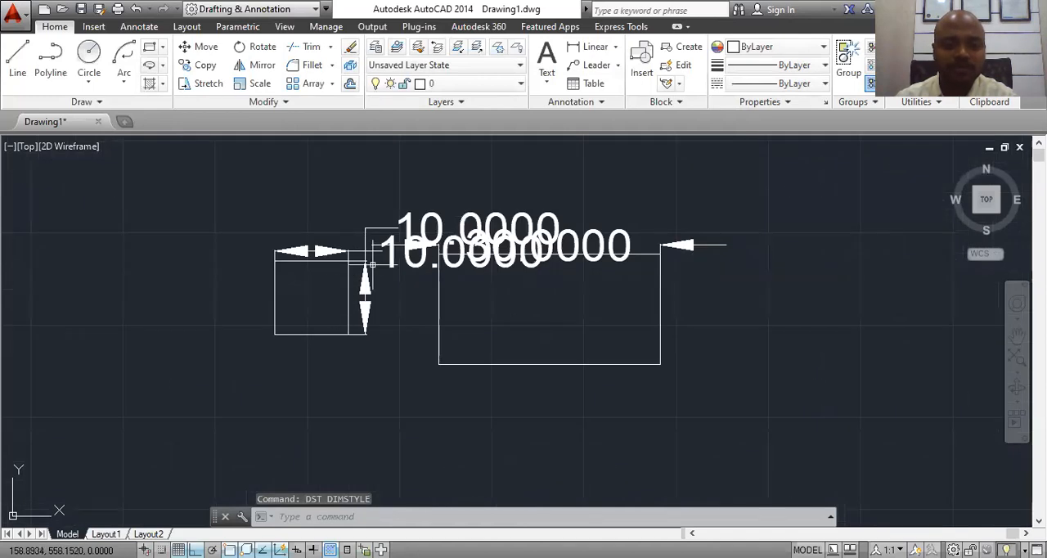
{"action": "type", "text": "dst"}
{"action": "key", "text": "Return"}
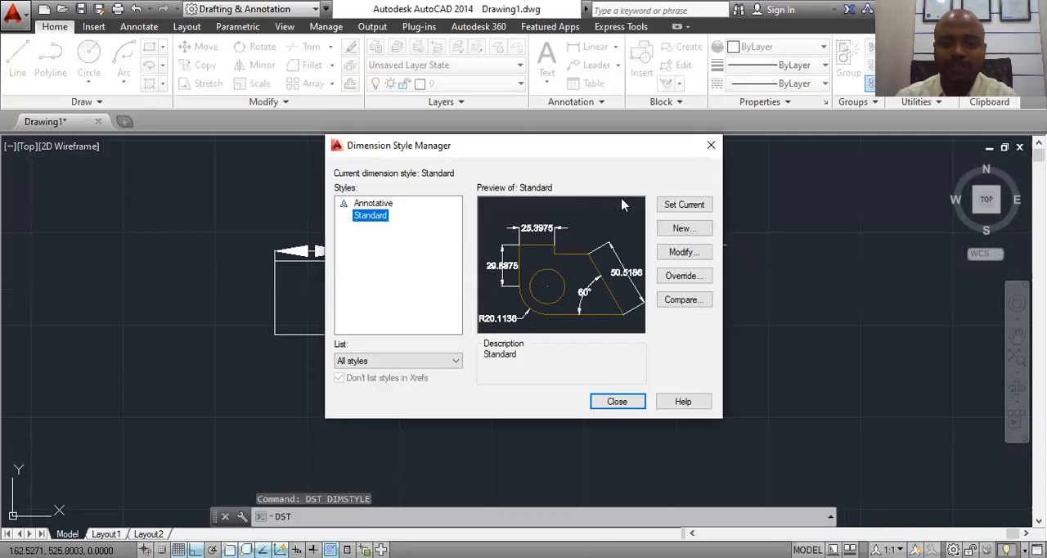
{"action": "left_click", "coordinate": [691, 254]}
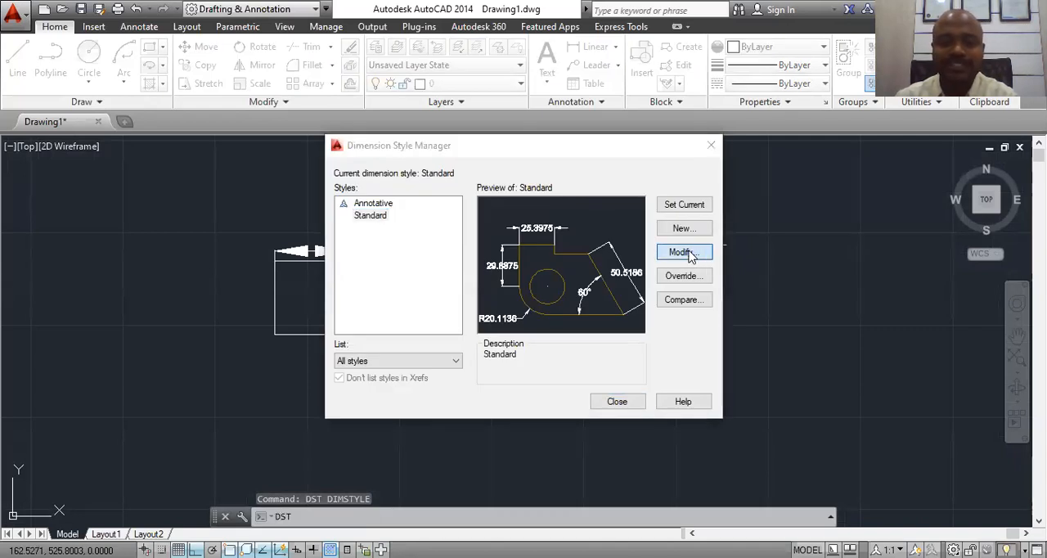
{"action": "double_click", "coordinate": [493, 228]}
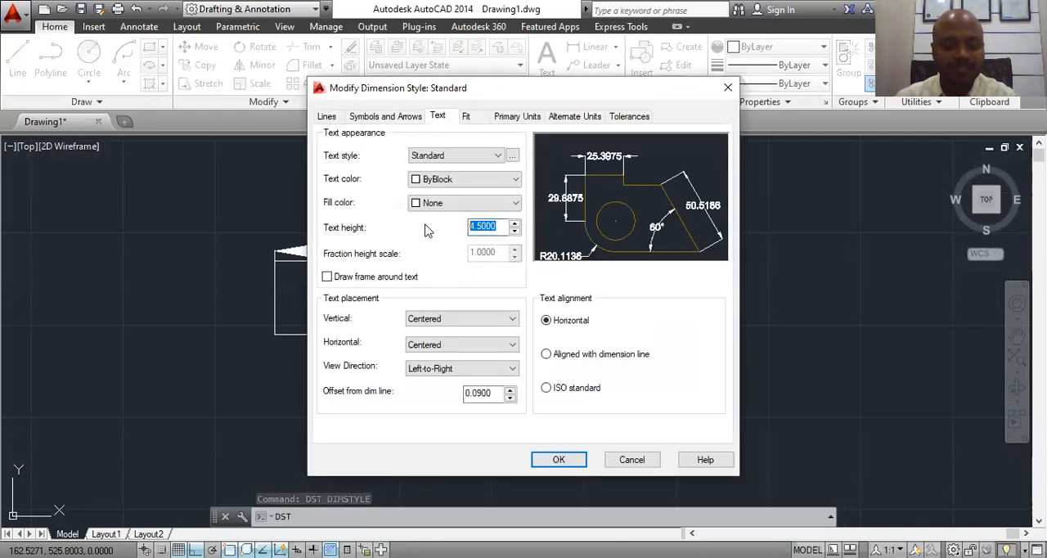
{"action": "type", "text": "3"}
{"action": "key", "text": "BackSpace"}
{"action": "type", "text": "2.5"}
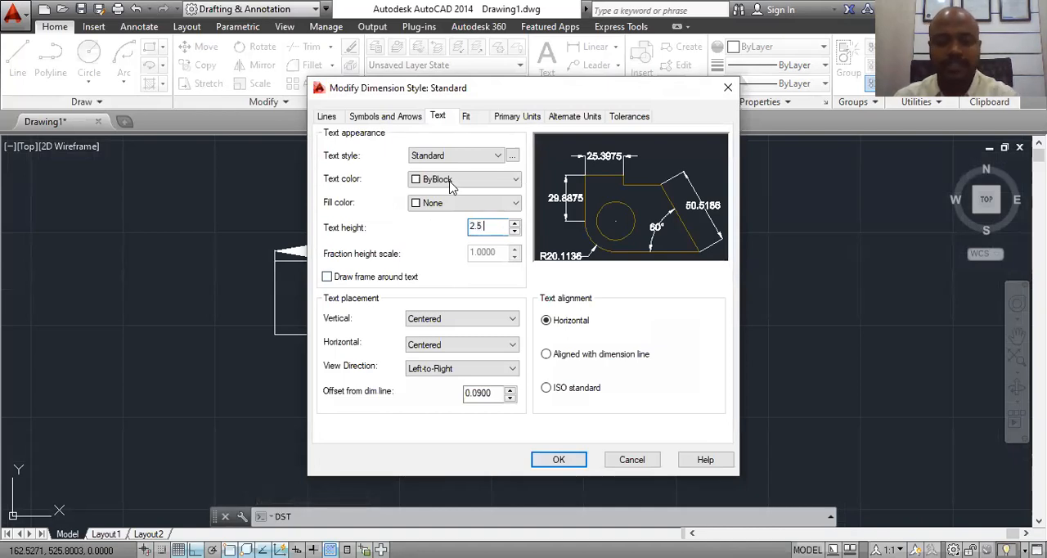
Step: Set the Standard style's arrow size to 2.5, apply the changes, make the style current and close the style manager
{"action": "left_click", "coordinate": [362, 117]}
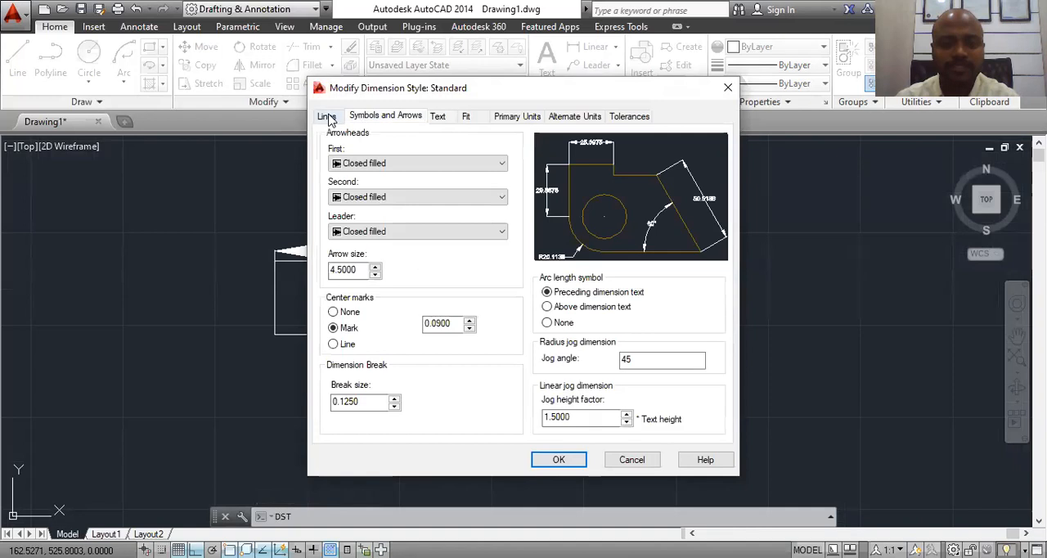
{"action": "left_click", "coordinate": [326, 116]}
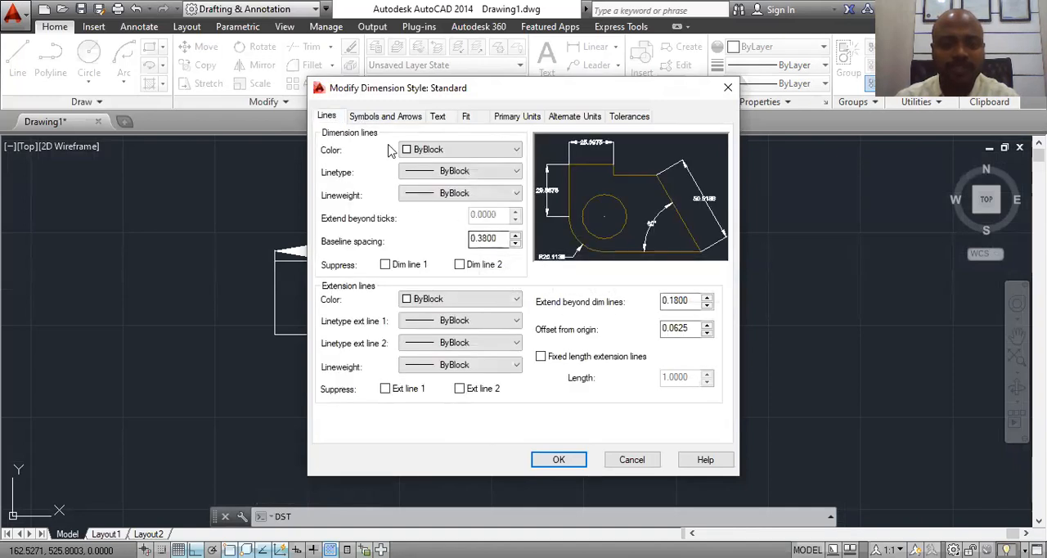
{"action": "left_click", "coordinate": [389, 116]}
{"action": "left_click_drag", "start_coordinate": [372, 273], "coordinate": [282, 269]}
{"action": "type", "text": "2.5000"}
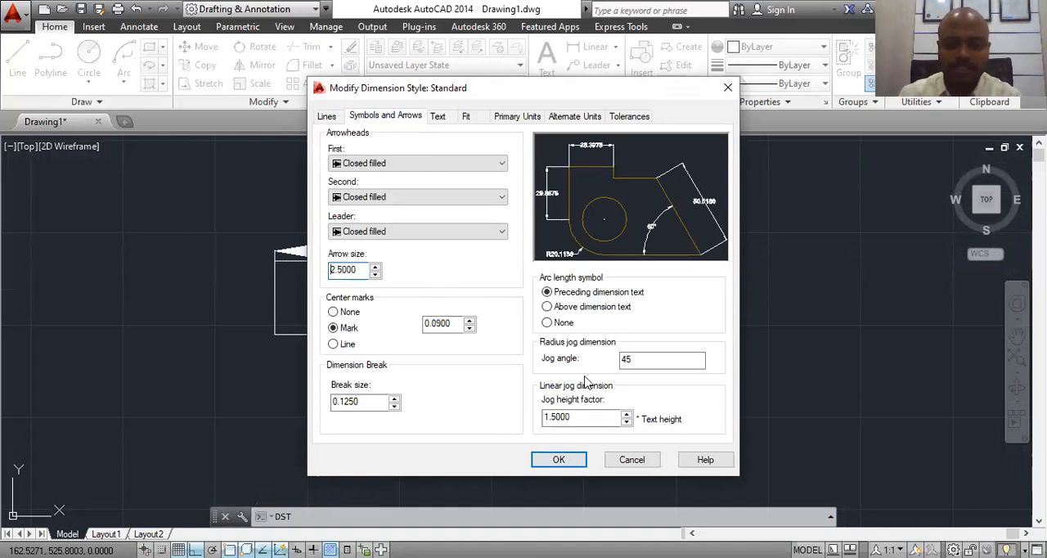
{"action": "left_click", "coordinate": [558, 460]}
{"action": "left_click", "coordinate": [686, 206]}
{"action": "left_click", "coordinate": [624, 405]}
{"action": "scroll", "coordinate": [398, 316], "scroll_direction": "down", "scroll_amount": 1}
{"action": "scroll", "coordinate": [402, 227], "scroll_direction": "up", "scroll_amount": 4}
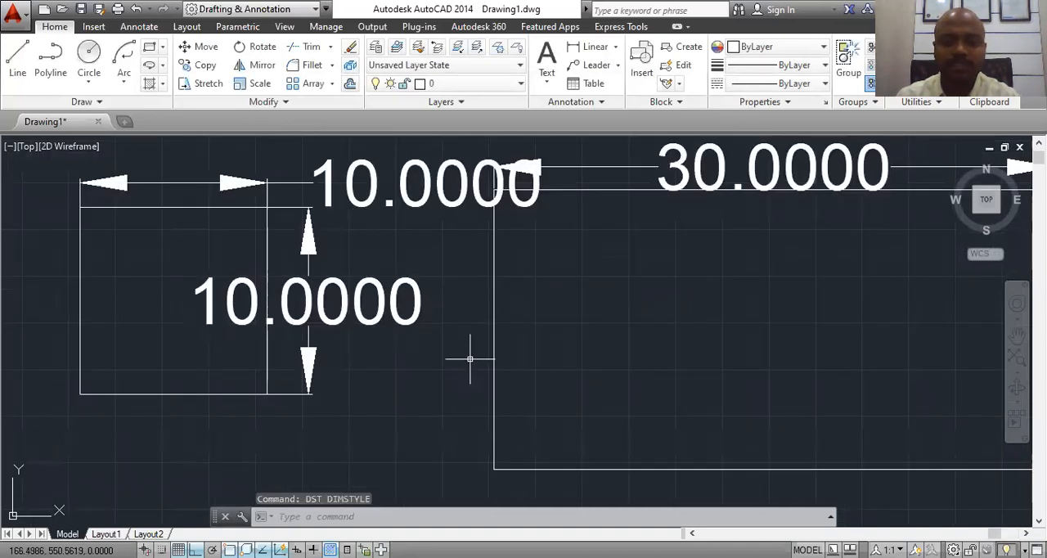
Step: Delete the horizontal dimension above the small square
{"action": "scroll", "coordinate": [474, 355], "scroll_direction": "down", "scroll_amount": 3}
{"action": "left_click", "coordinate": [449, 315]}
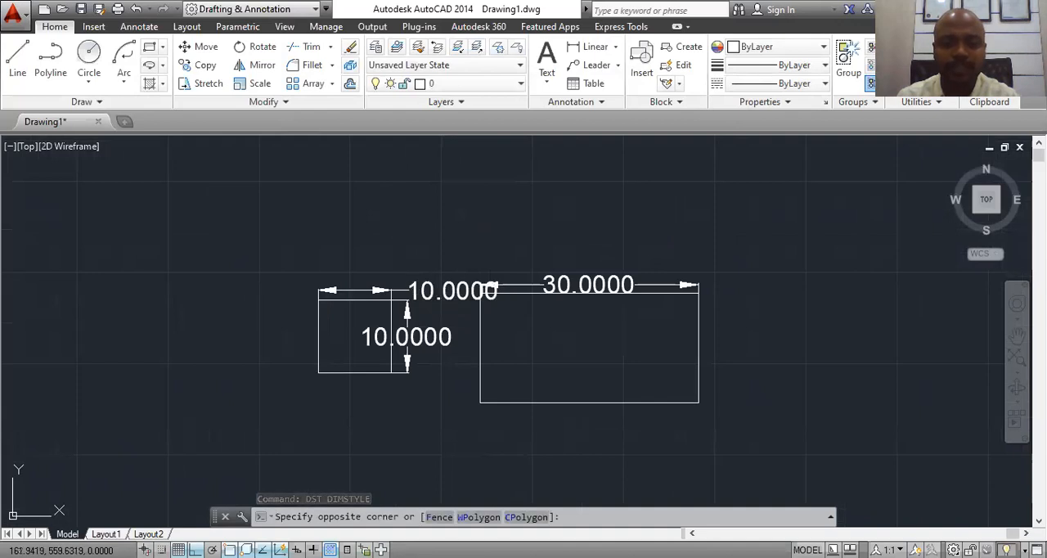
{"action": "left_click", "coordinate": [413, 273]}
{"action": "key", "text": "Delete"}
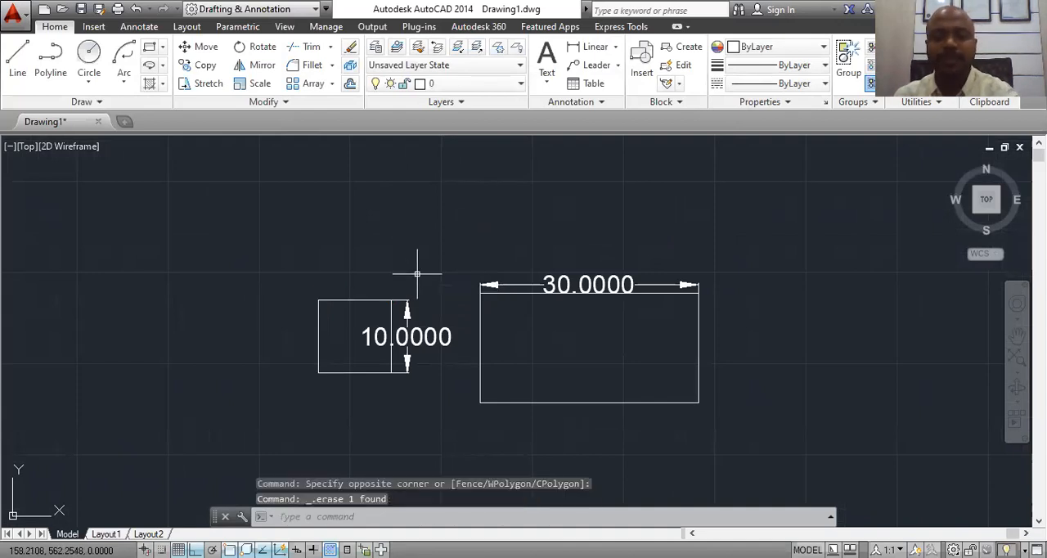
{"action": "left_click", "coordinate": [597, 47]}
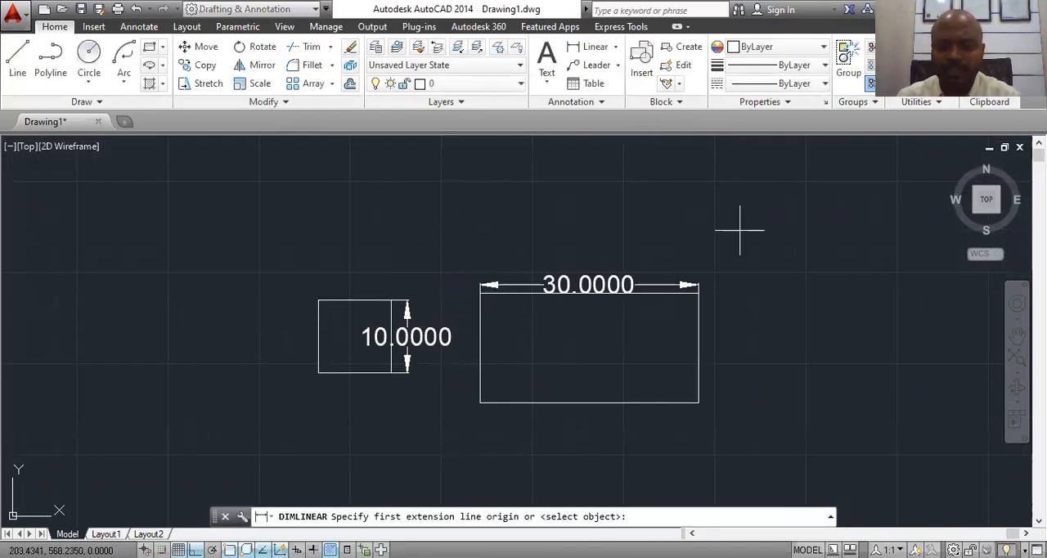
{"action": "left_click", "coordinate": [697, 291]}
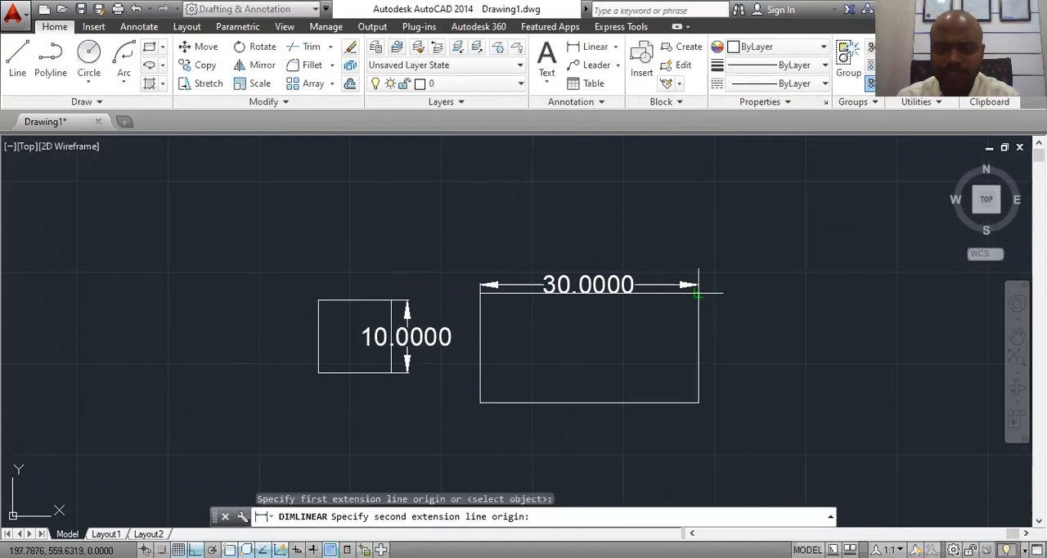
{"action": "left_click", "coordinate": [698, 401]}
{"action": "key", "text": "Escape"}
Step: Add a vertical linear dimension to the right of the larger rectangle, measured between its upper-right and lower-right corners
{"action": "scroll", "coordinate": [713, 346], "scroll_direction": "up", "scroll_amount": 2}
{"action": "scroll", "coordinate": [712, 346], "scroll_direction": "up", "scroll_amount": 2}
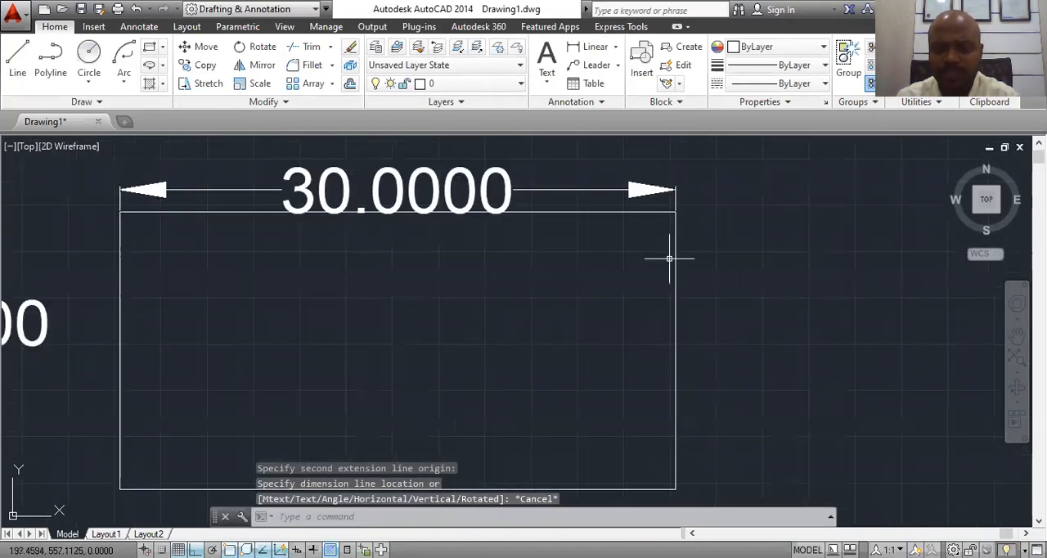
{"action": "left_click", "coordinate": [595, 50]}
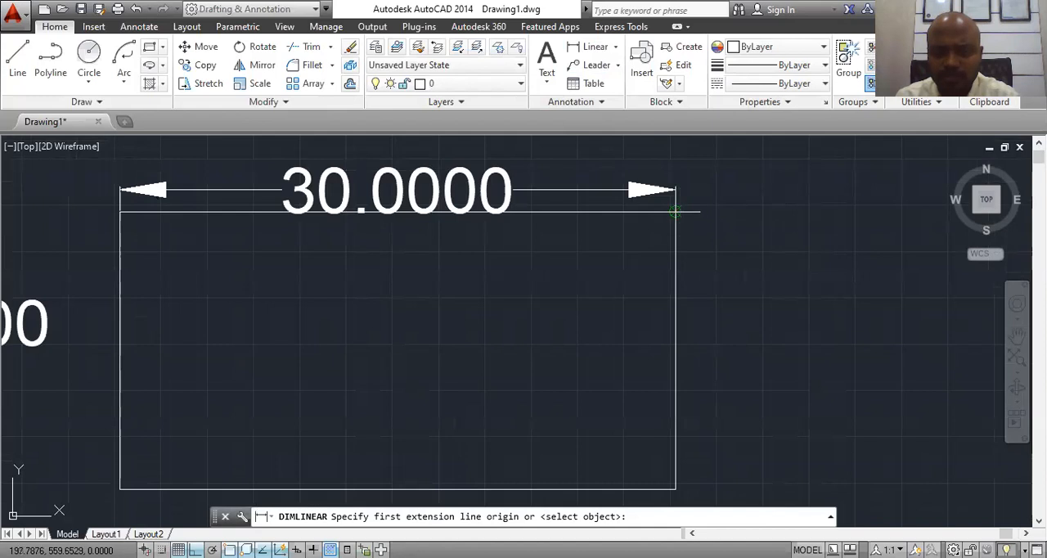
{"action": "left_click", "coordinate": [676, 212]}
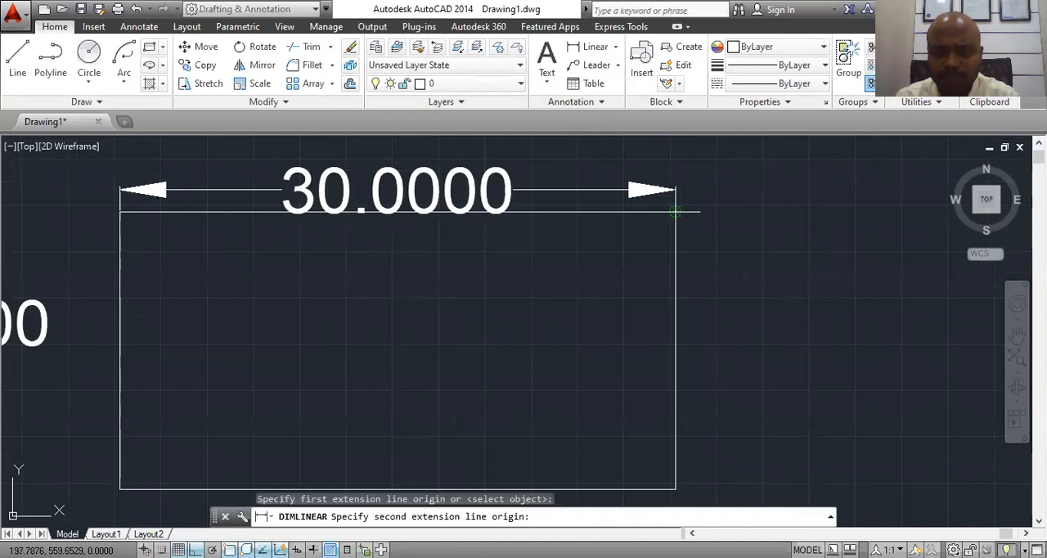
{"action": "left_click", "coordinate": [675, 488]}
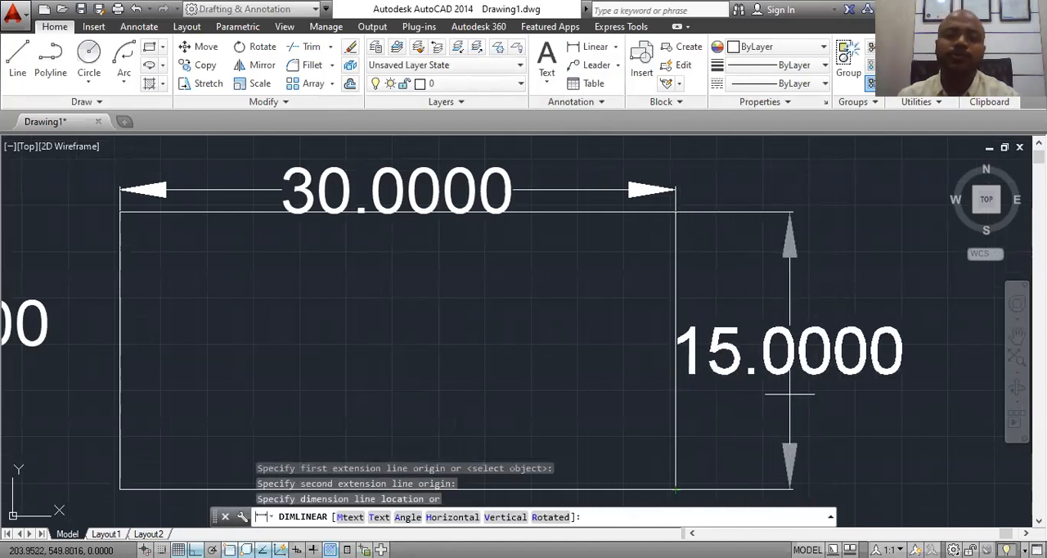
{"action": "left_click", "coordinate": [789, 393]}
Step: Draw a rectangle rotated 45 degrees to the right of the dimensioned one, with length 20 and width 10, extending right from its first corner
{"action": "scroll", "coordinate": [564, 275], "scroll_direction": "down", "scroll_amount": 4}
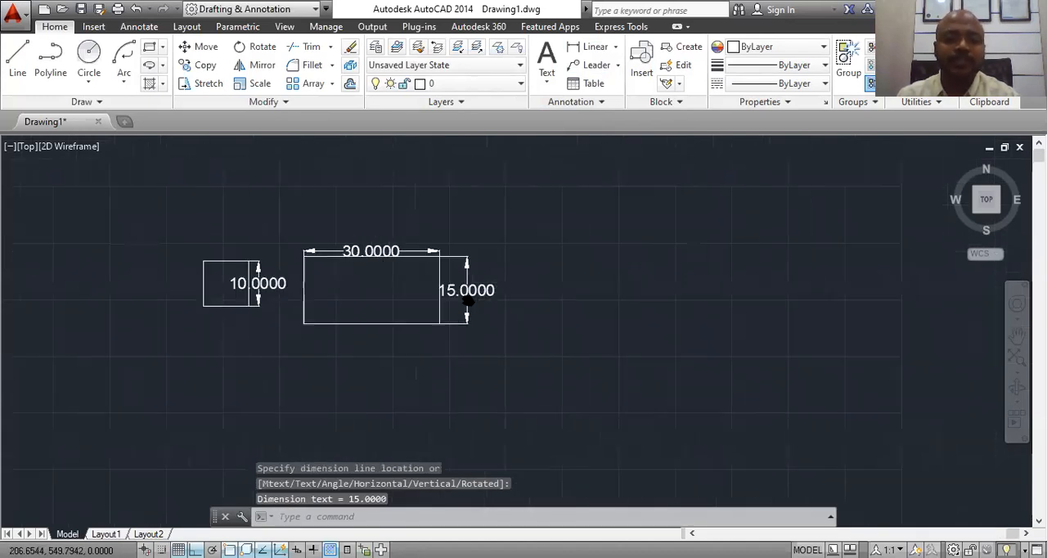
{"action": "left_click", "coordinate": [163, 48]}
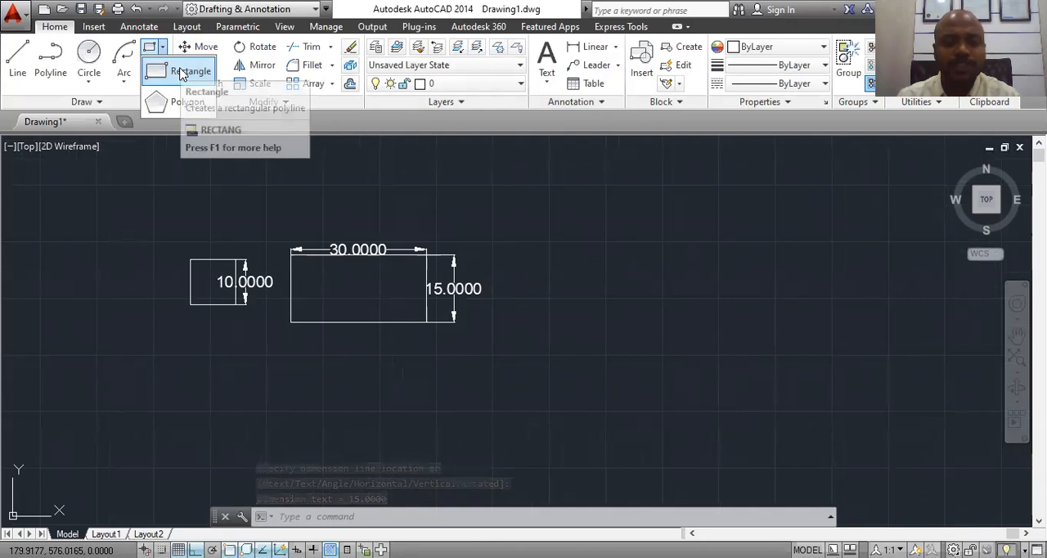
{"action": "left_click", "coordinate": [182, 73]}
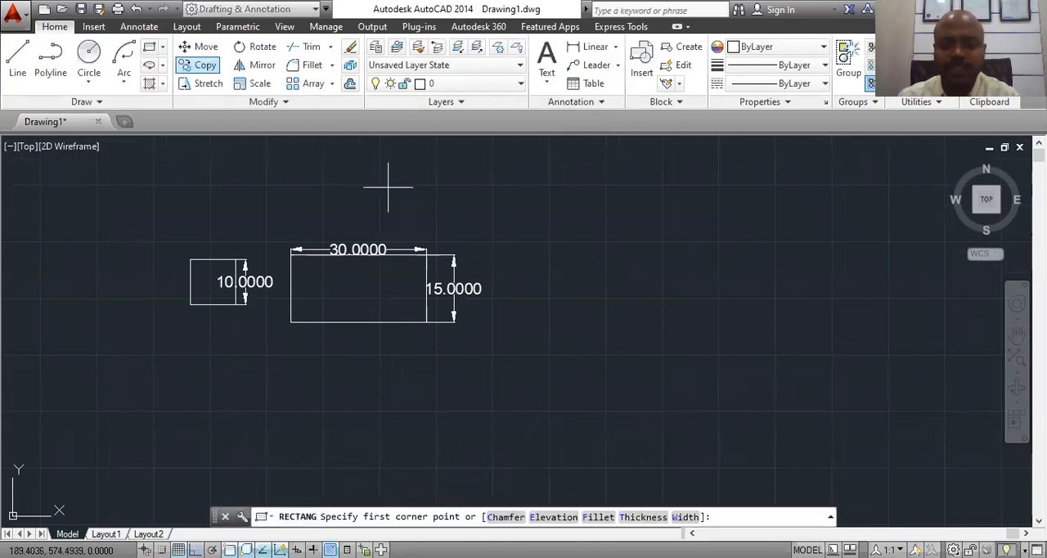
{"action": "left_click", "coordinate": [568, 218]}
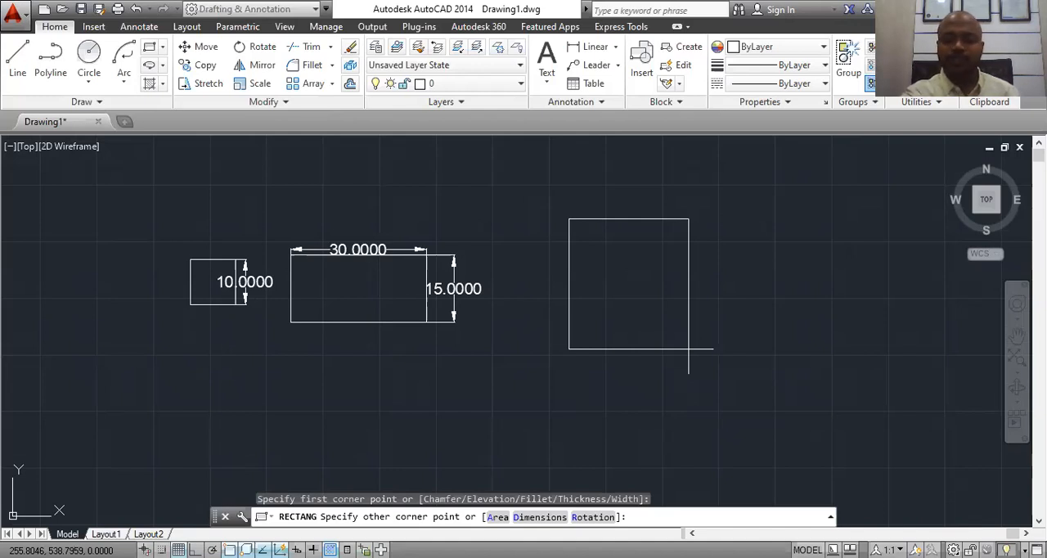
{"action": "key", "text": "Return"}
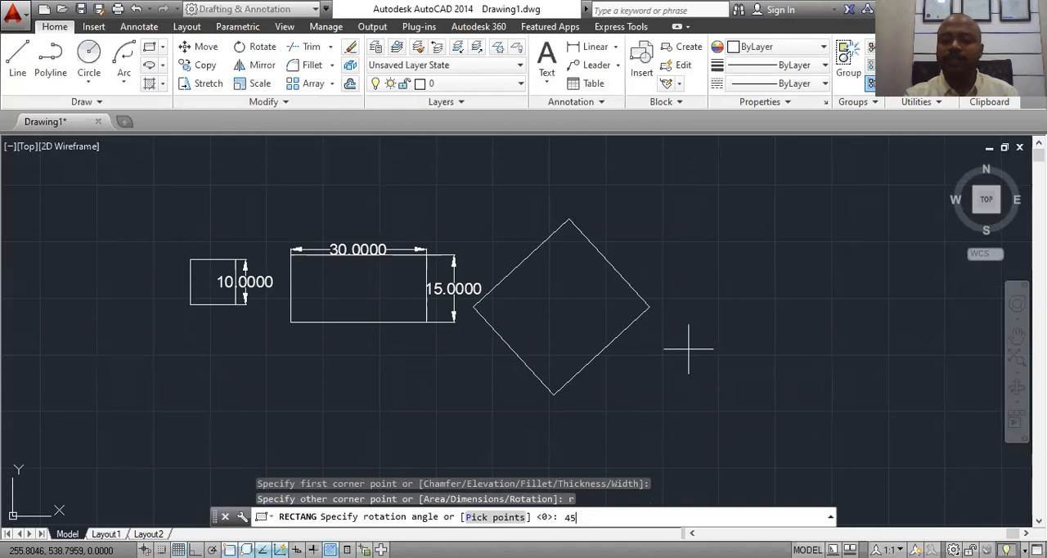
{"action": "key", "text": "Return"}
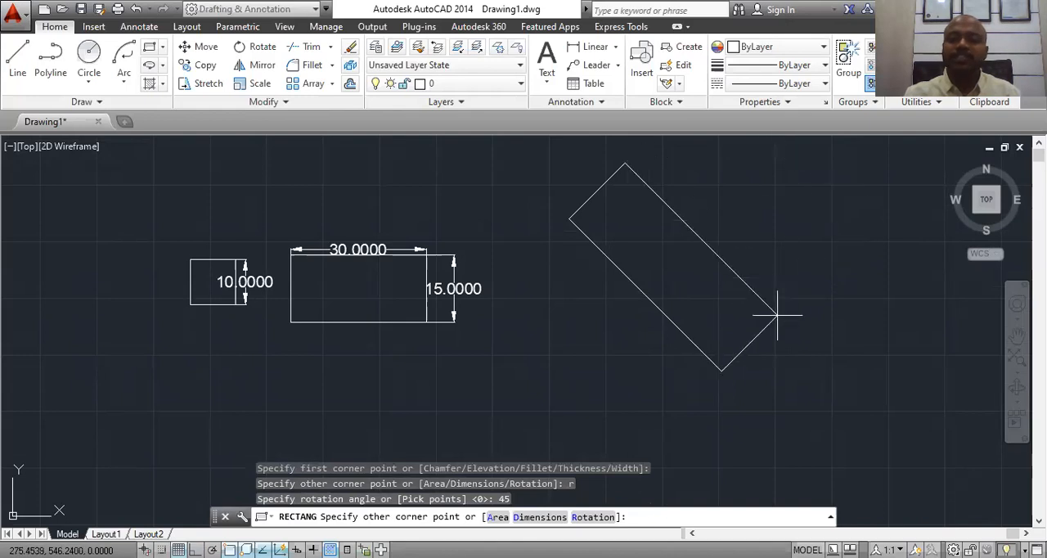
{"action": "scroll", "coordinate": [764, 323], "scroll_direction": "down", "scroll_amount": 3}
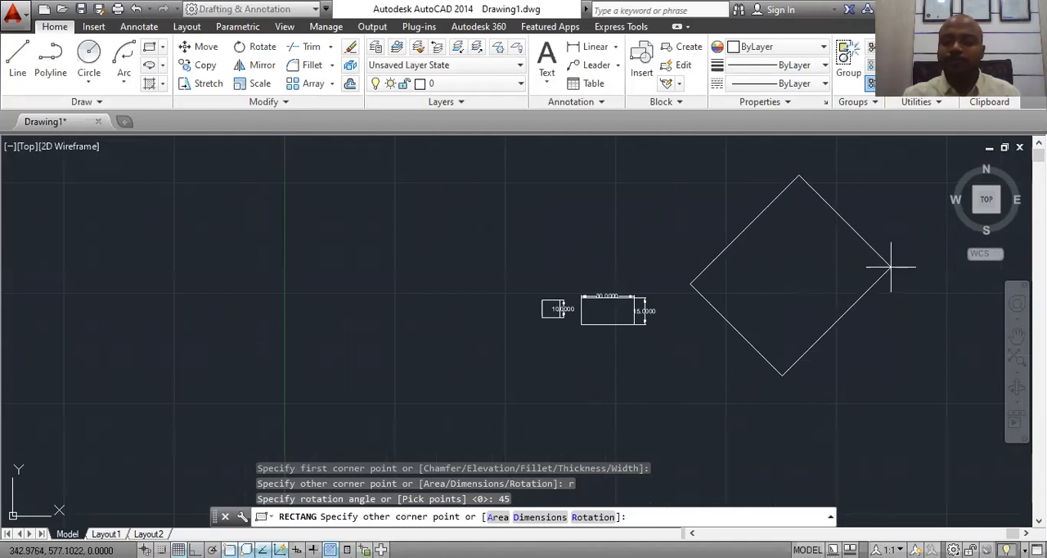
{"action": "key", "text": "Return"}
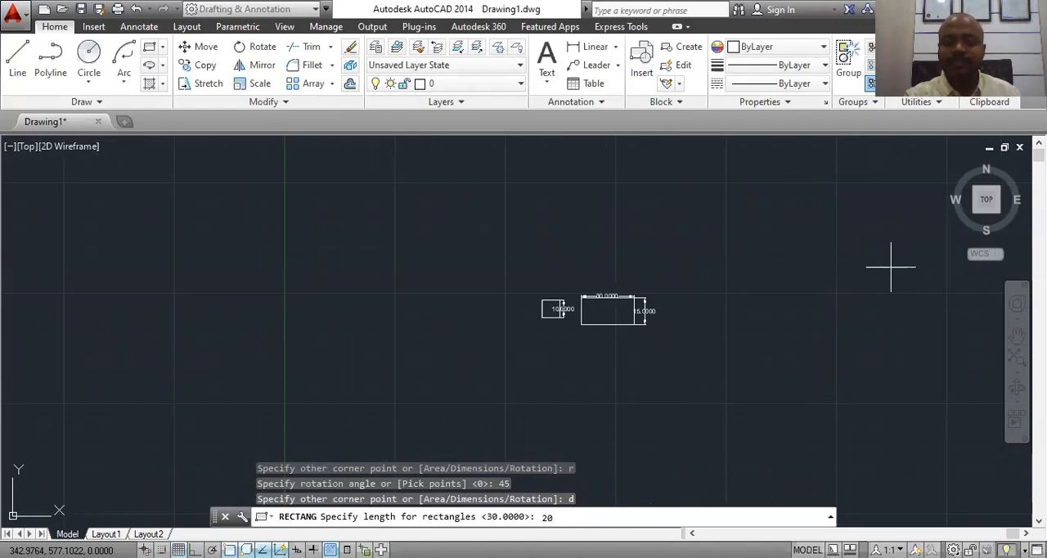
{"action": "key", "text": "Return"}
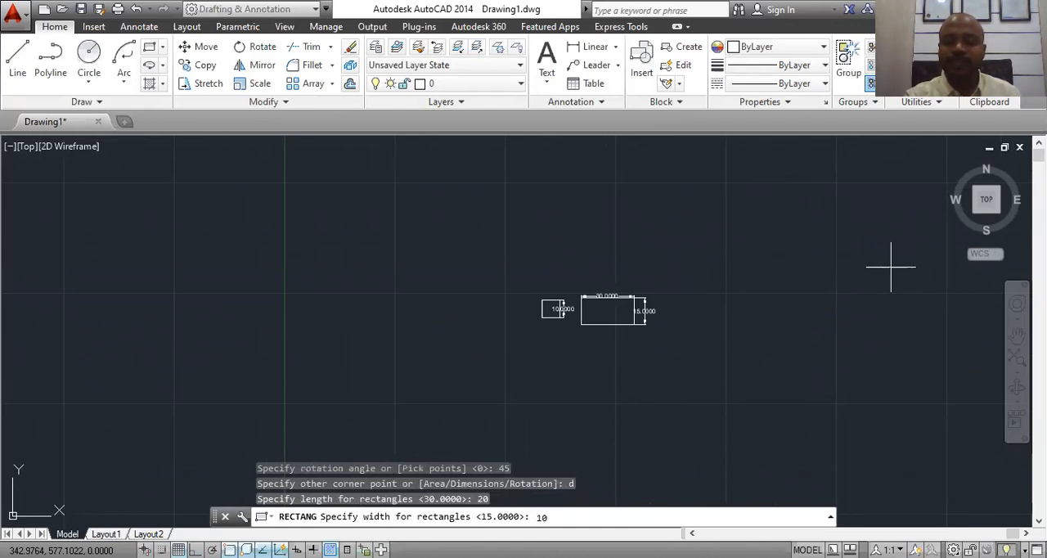
{"action": "key", "text": "Return"}
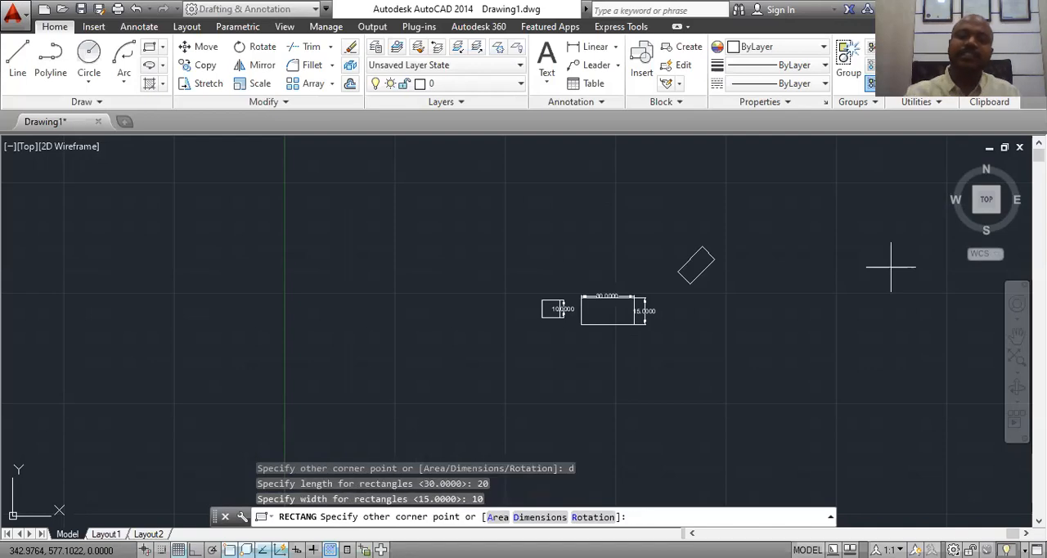
{"action": "scroll", "coordinate": [711, 278], "scroll_direction": "up", "scroll_amount": 3}
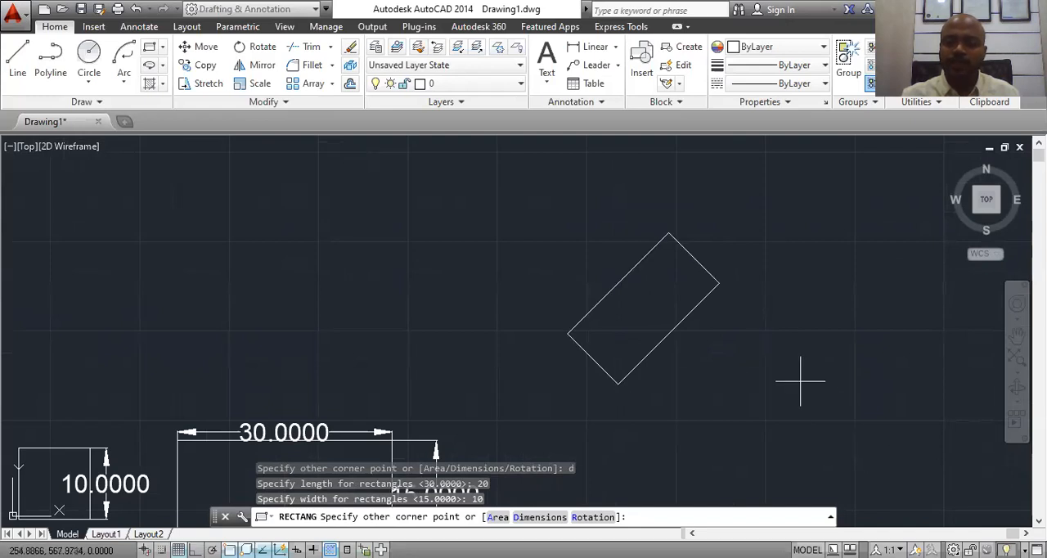
{"action": "left_click", "coordinate": [820, 398]}
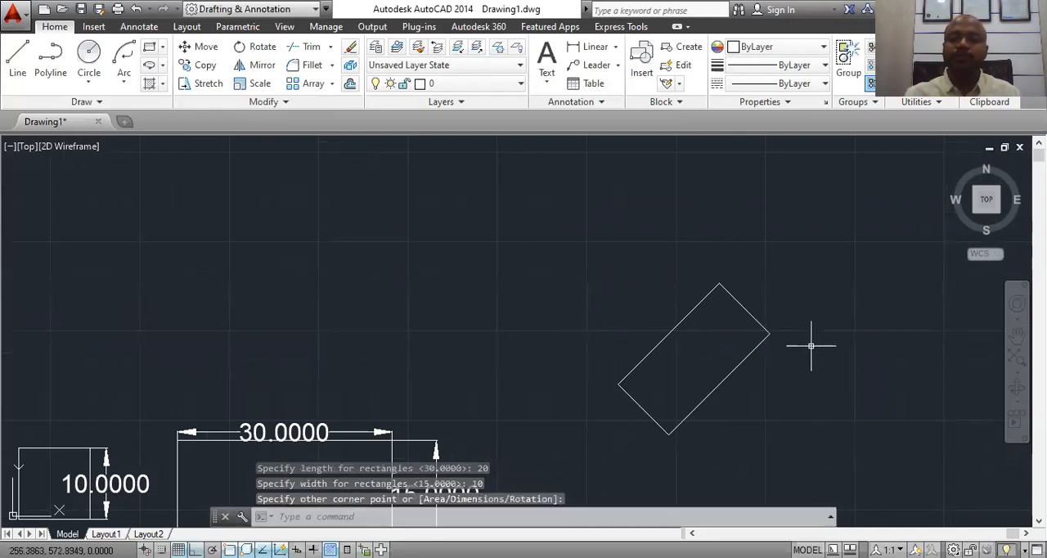
Step: Draw a horizontal line about 19.6 units long to the right from the rotated rectangle's lowest corner
{"action": "left_click", "coordinate": [17, 57]}
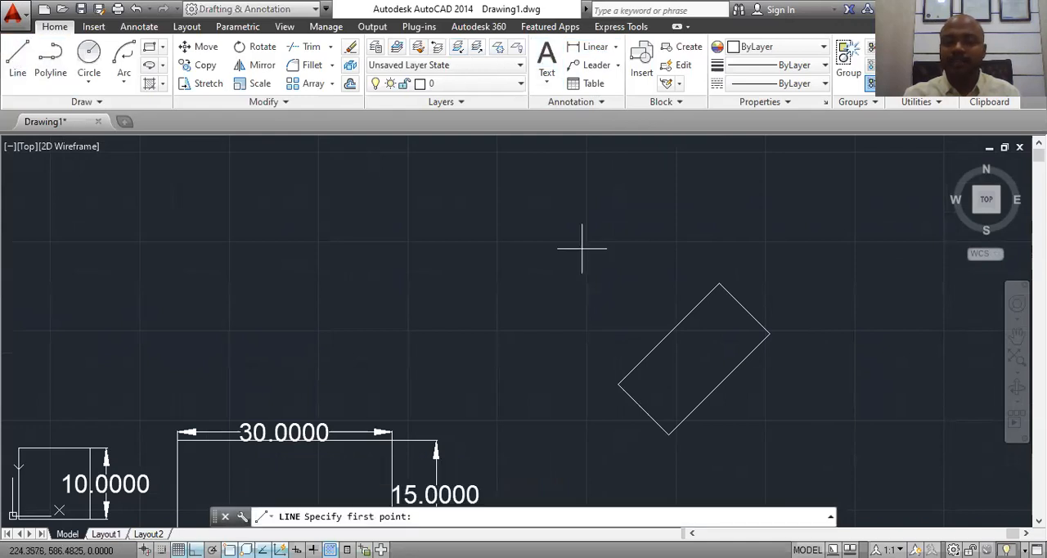
{"action": "left_click", "coordinate": [668, 434]}
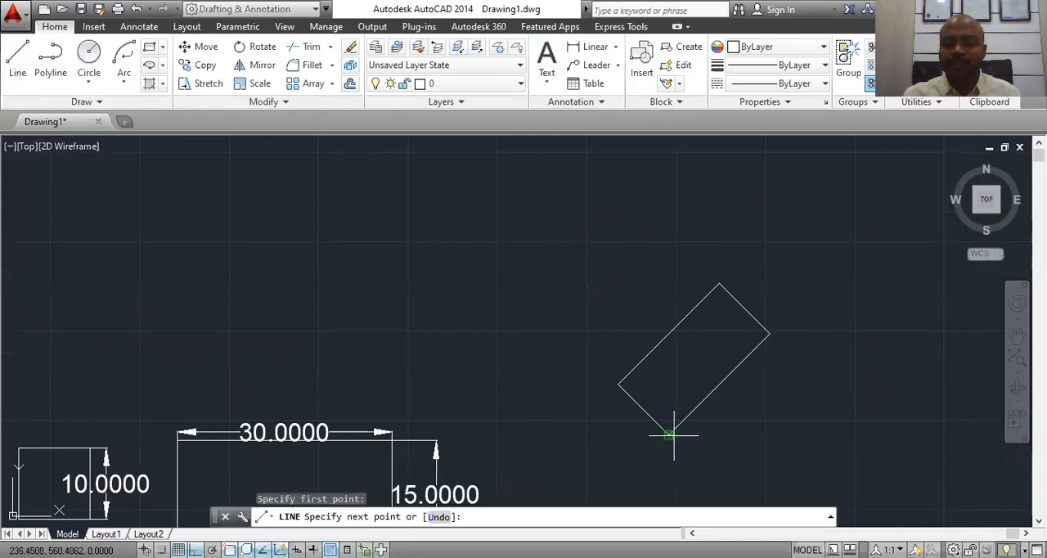
{"action": "left_click", "coordinate": [808, 434]}
{"action": "key", "text": "Escape"}
Step: Add an angular dimension between the rotated rectangle's lower-right edge and the horizontal line, placing its arc near the line's outer end
{"action": "left_click", "coordinate": [617, 48]}
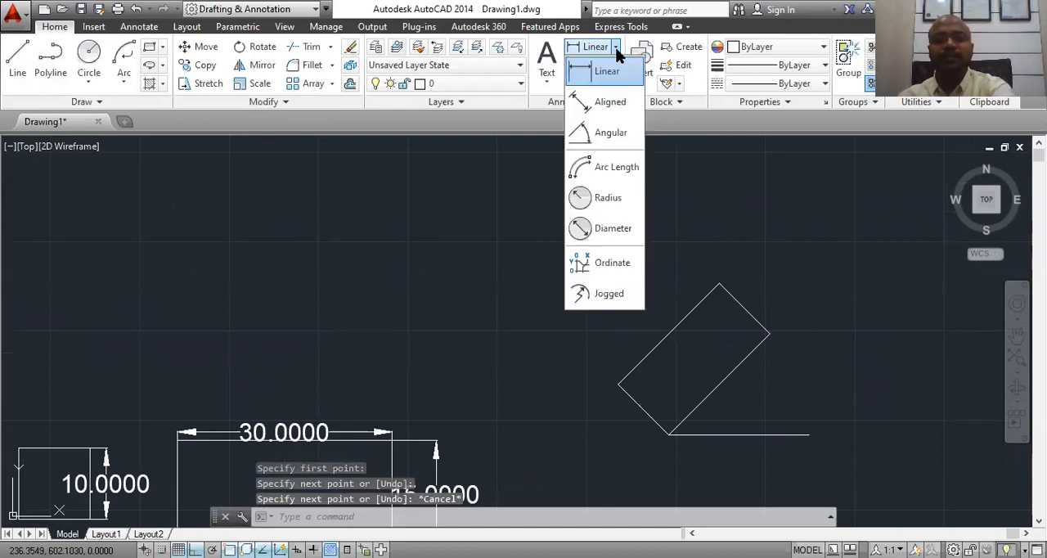
{"action": "left_click", "coordinate": [626, 136]}
{"action": "left_click", "coordinate": [710, 393]}
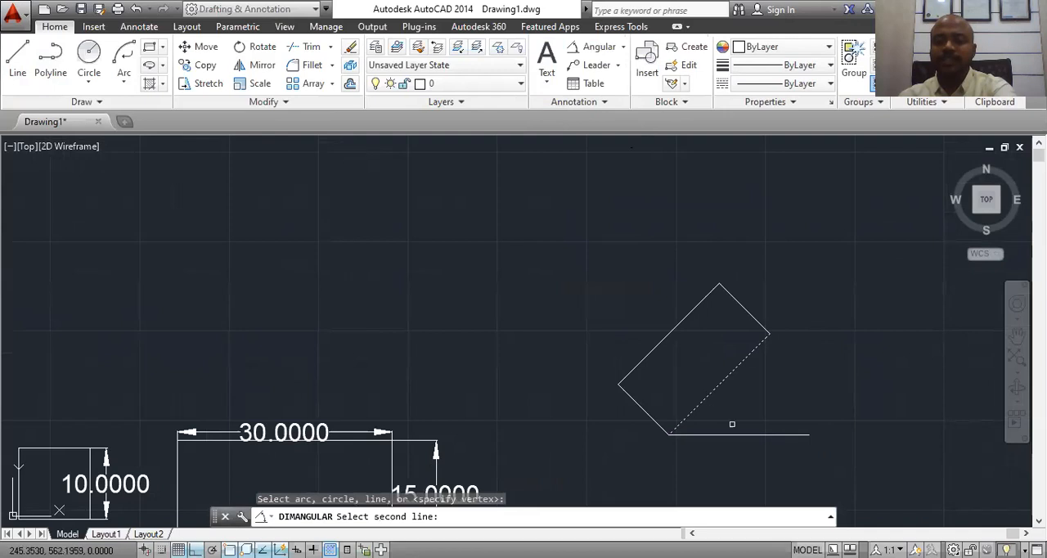
{"action": "left_click", "coordinate": [734, 434]}
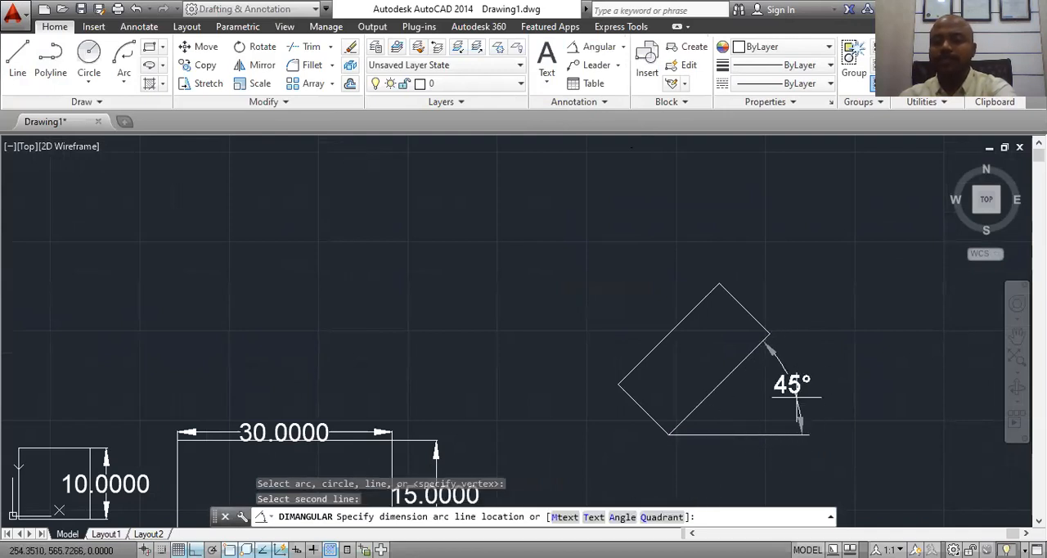
{"action": "left_click", "coordinate": [797, 399]}
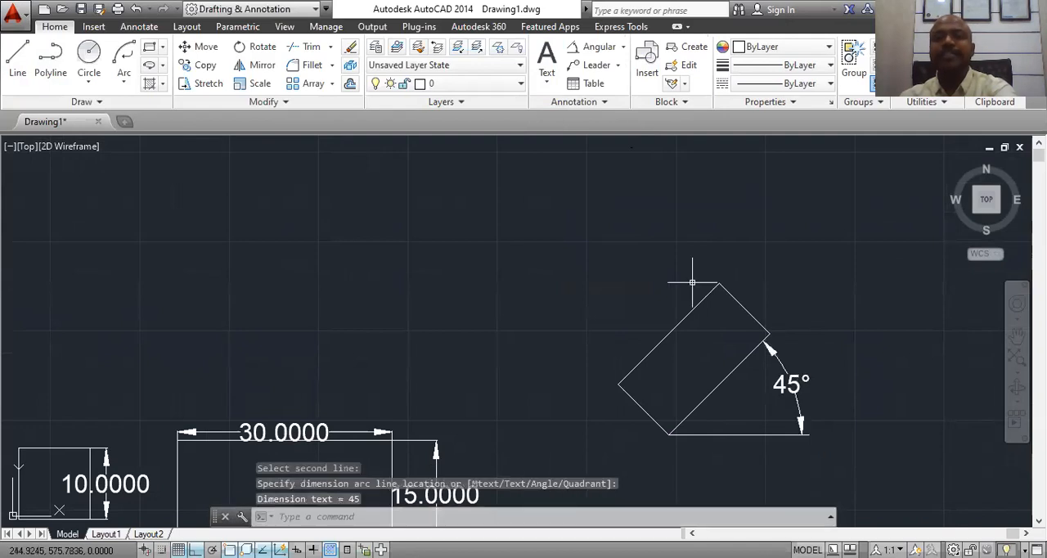
Step: Add an aligned dimension along the rotated rectangle's upper-left long edge, placing it outside the edge
{"action": "left_click", "coordinate": [624, 47]}
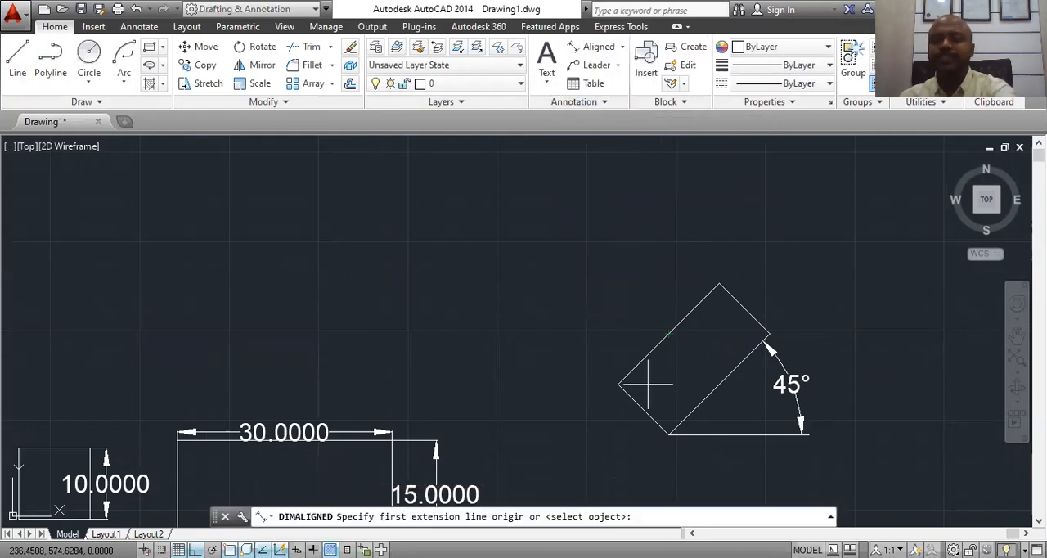
{"action": "left_click", "coordinate": [618, 384]}
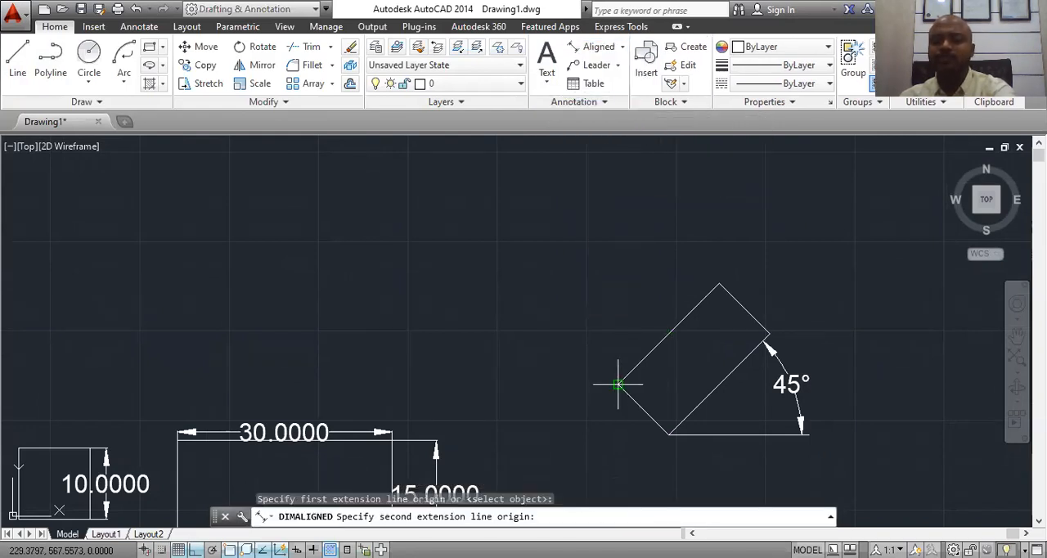
{"action": "left_click", "coordinate": [718, 283]}
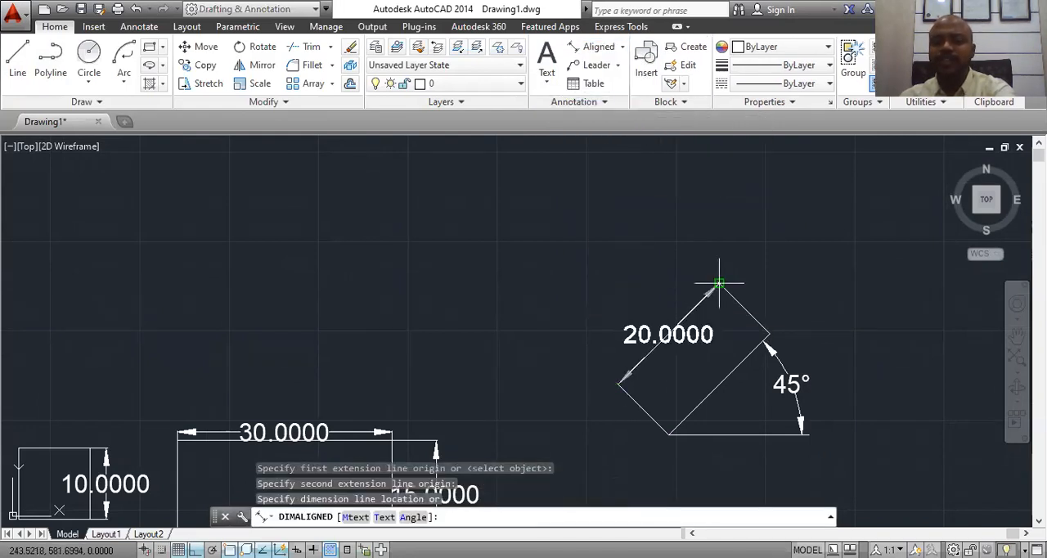
{"action": "left_click", "coordinate": [664, 283]}
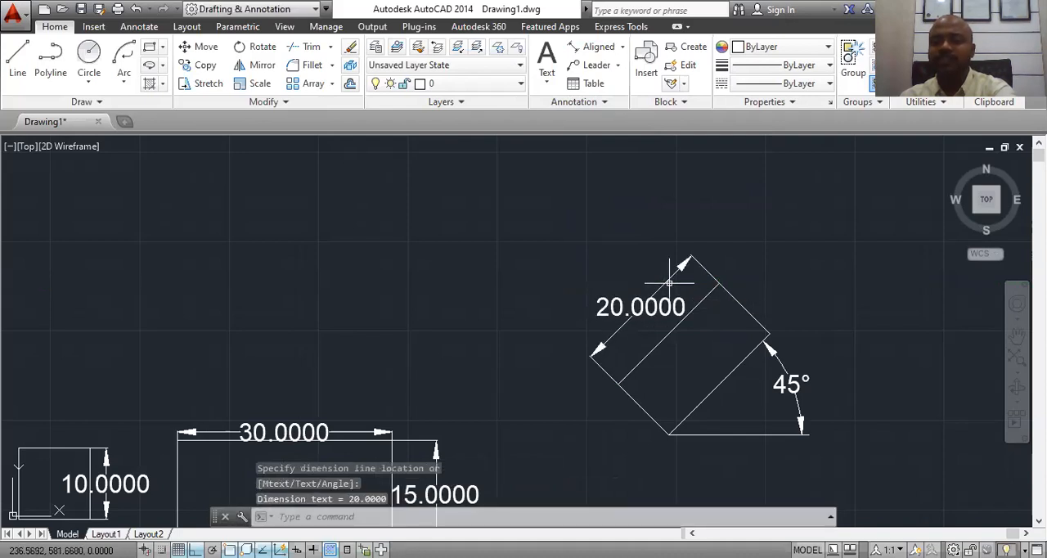
Step: Add an aligned dimension along the rotated rectangle's upper-right short edge, placing it outside the edge
{"action": "left_click", "coordinate": [590, 47]}
{"action": "left_click", "coordinate": [721, 284]}
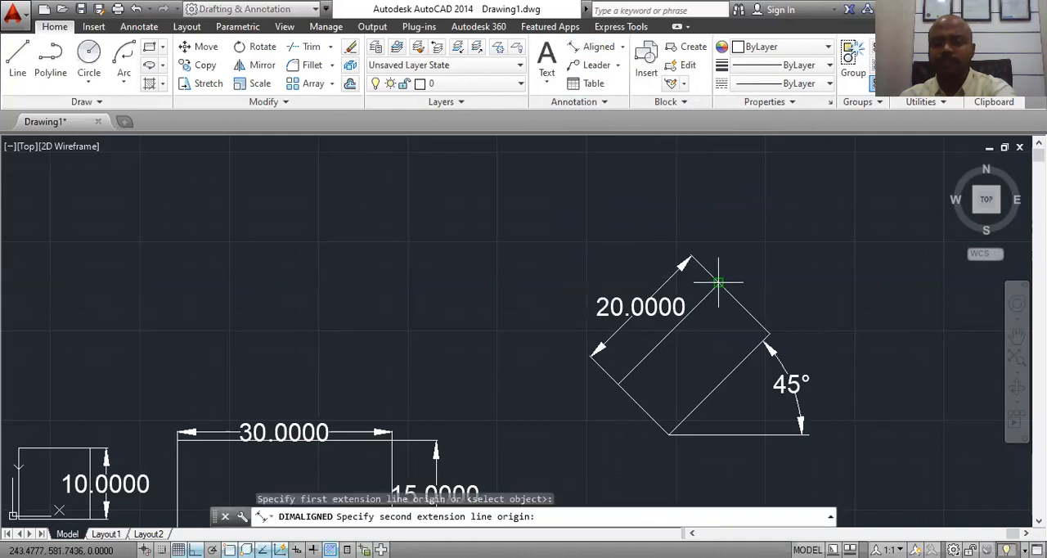
{"action": "left_click", "coordinate": [768, 335]}
{"action": "left_click", "coordinate": [792, 296]}
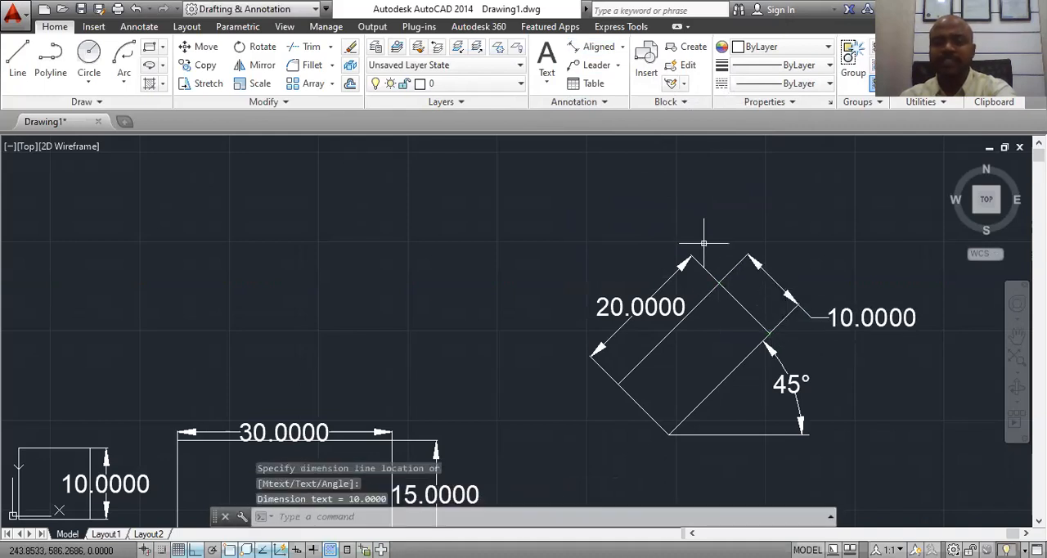
Step: Begin a new rectangle with the Chamfer option, setting both the first and second chamfer distances to 2
{"action": "scroll", "coordinate": [703, 243], "scroll_direction": "down", "scroll_amount": 4}
{"action": "middle_click_drag", "start_coordinate": [720, 307], "coordinate": [545, 302]}
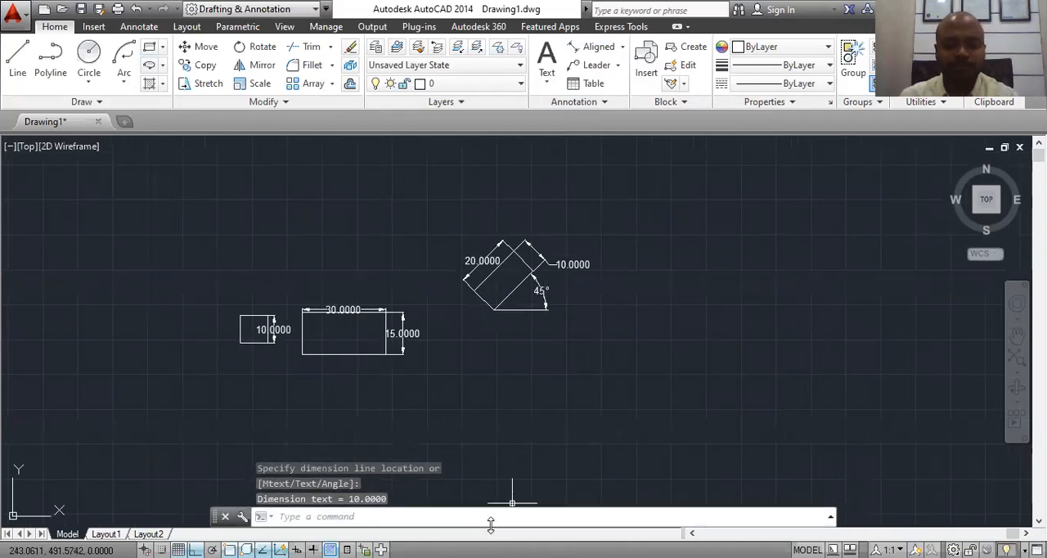
{"action": "type", "text": "rec"}
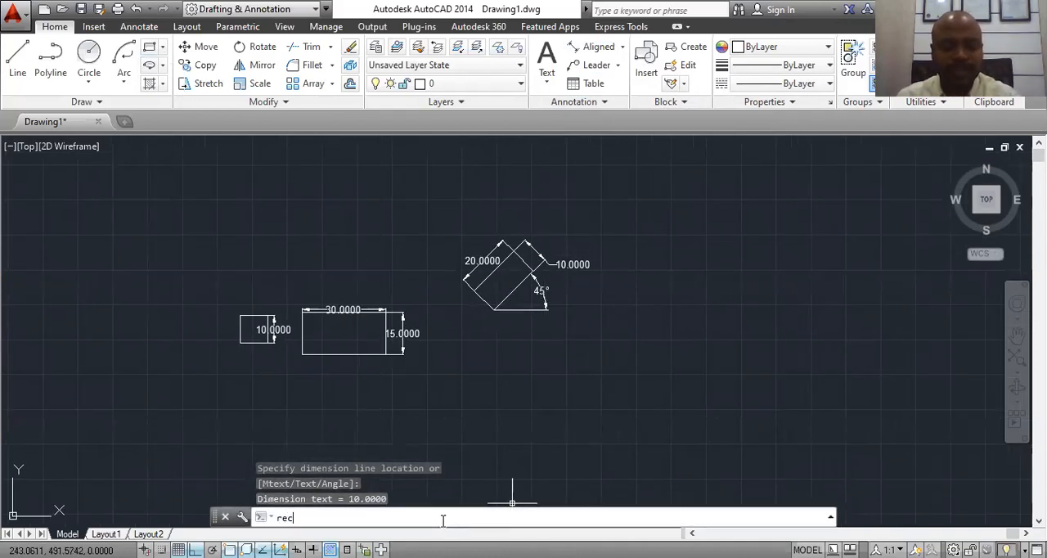
{"action": "key", "text": "Return"}
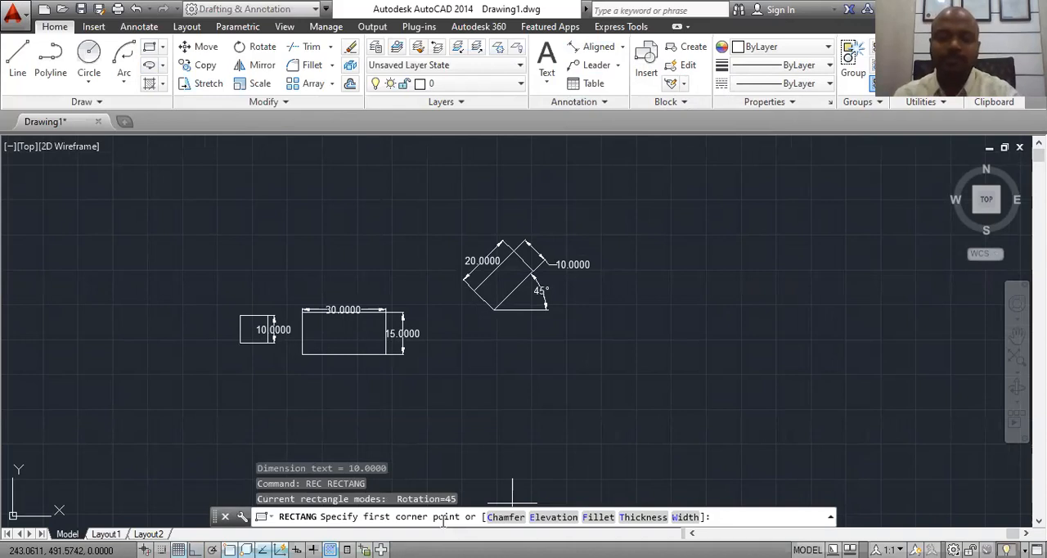
{"action": "left_click", "coordinate": [501, 517]}
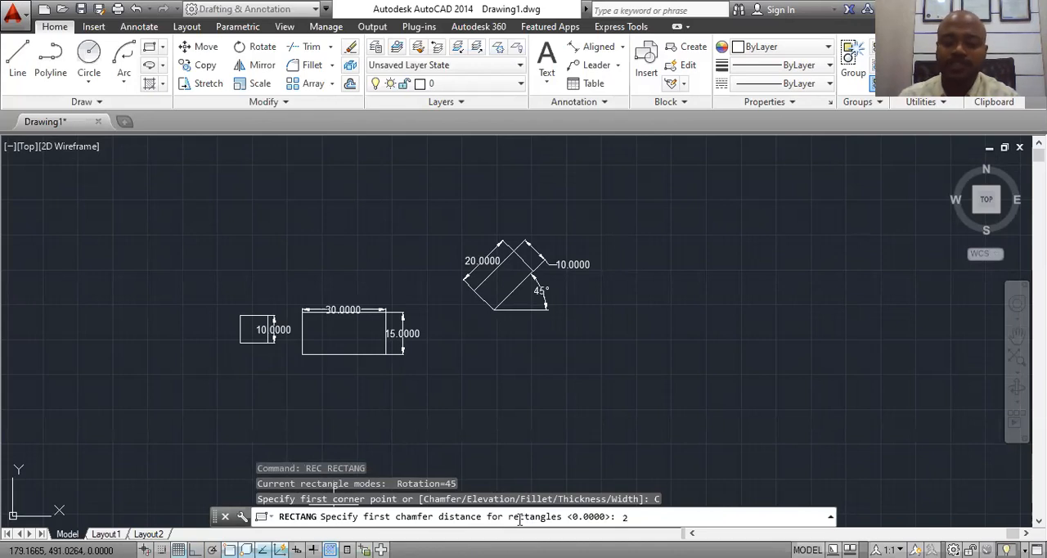
{"action": "key", "text": "Return"}
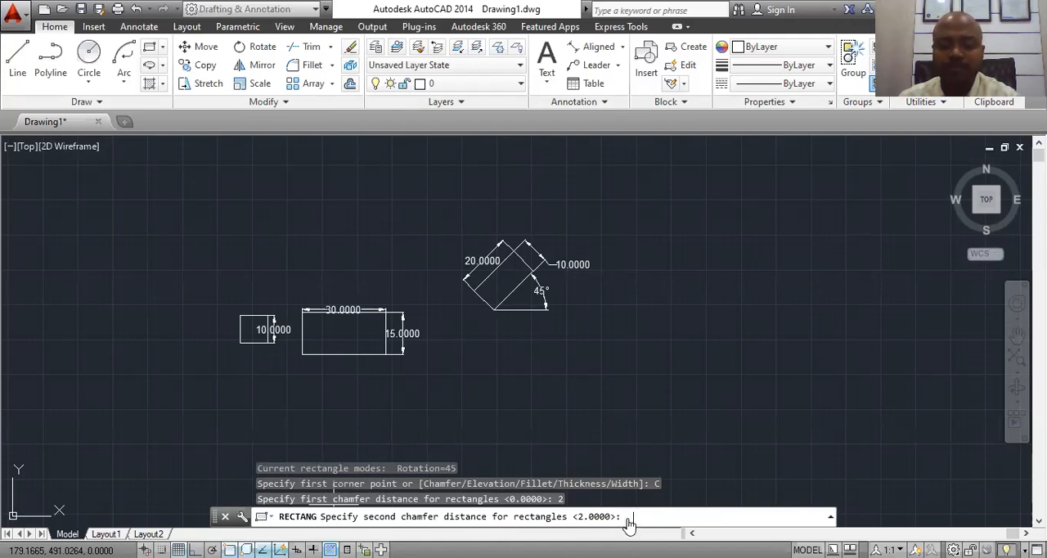
{"action": "key", "text": "Return"}
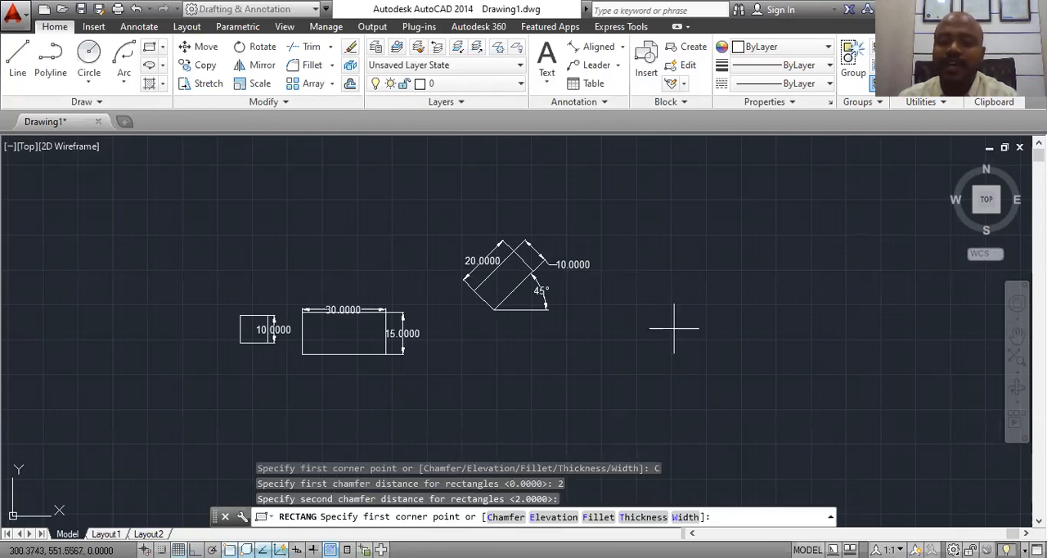
Step: Place the chamfered rectangle to the right of the rotated one with rotation 0, length 20 and width 20, extending down and right from its first corner
{"action": "left_click", "coordinate": [659, 285]}
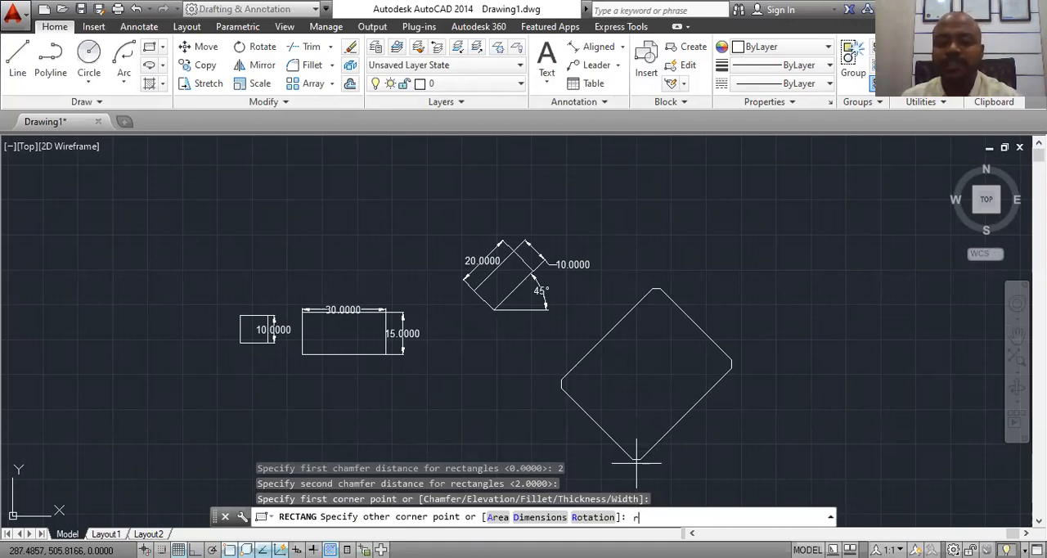
{"action": "key", "text": "Return"}
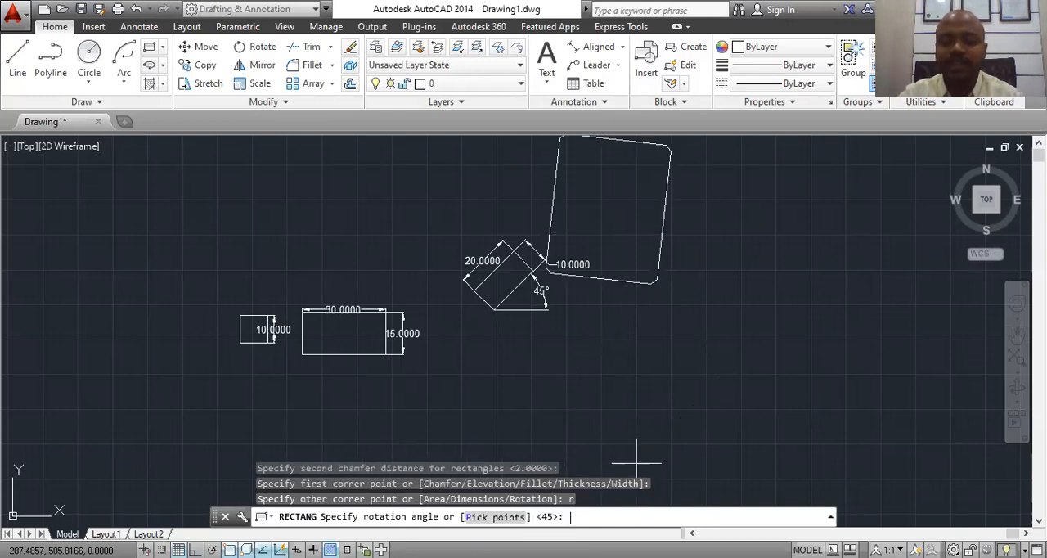
{"action": "type", "text": "0"}
{"action": "key", "text": "Return"}
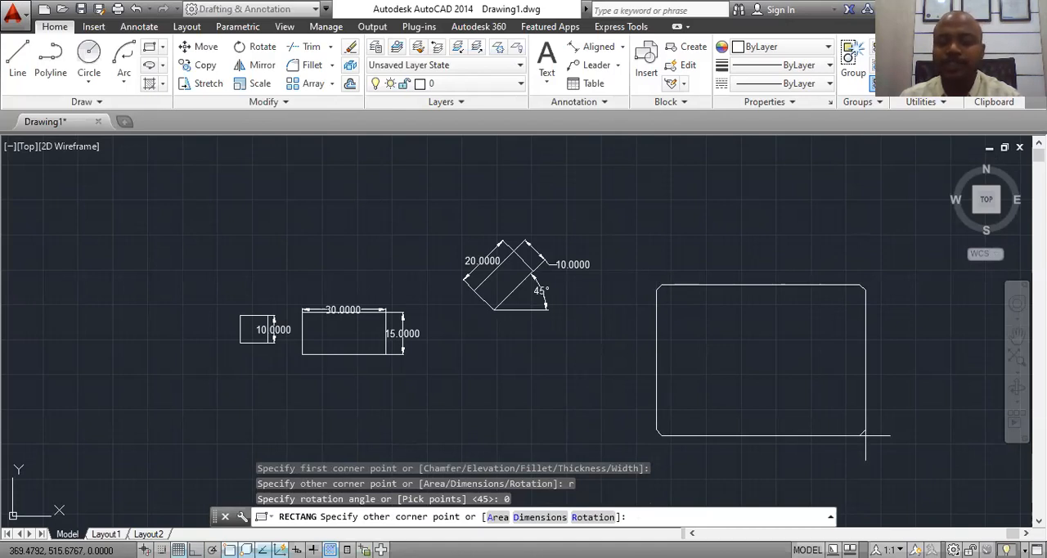
{"action": "type", "text": "d"}
{"action": "key", "text": "Return"}
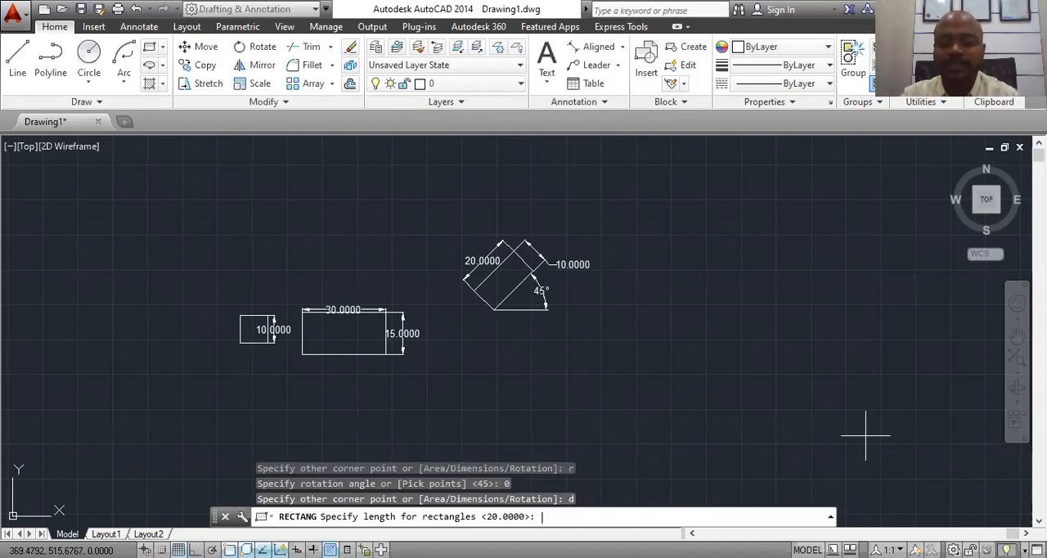
{"action": "type", "text": "20"}
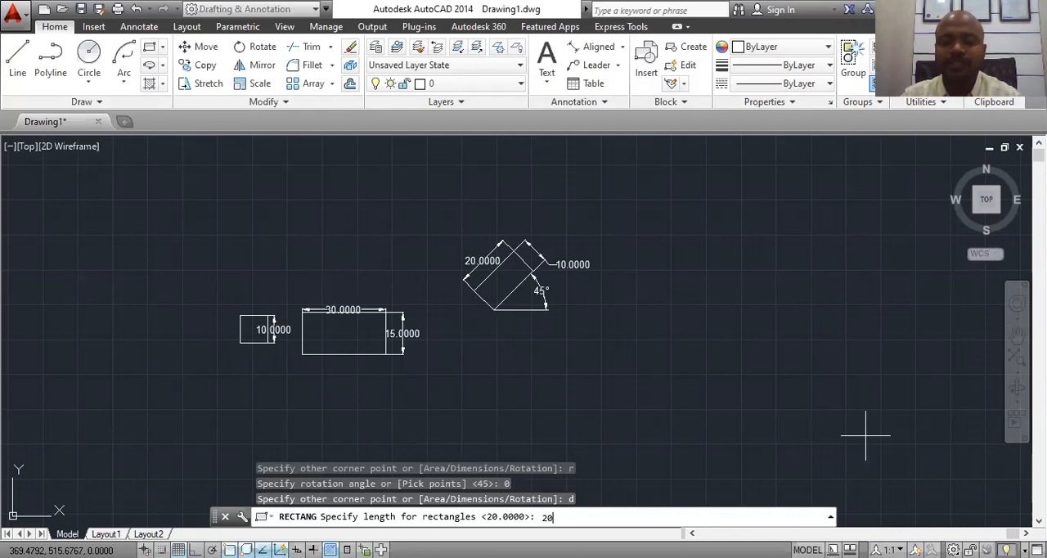
{"action": "key", "text": "Return"}
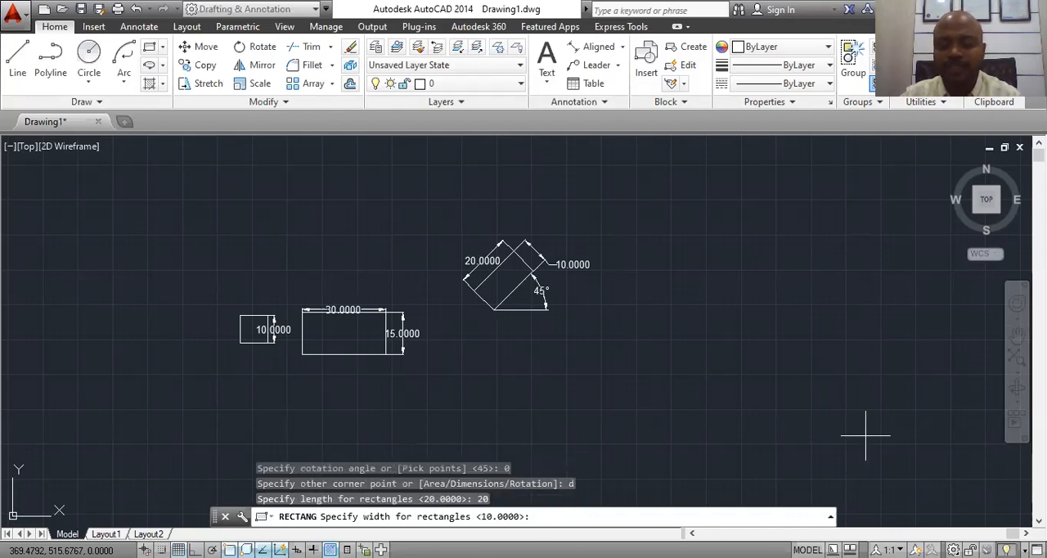
{"action": "type", "text": "20"}
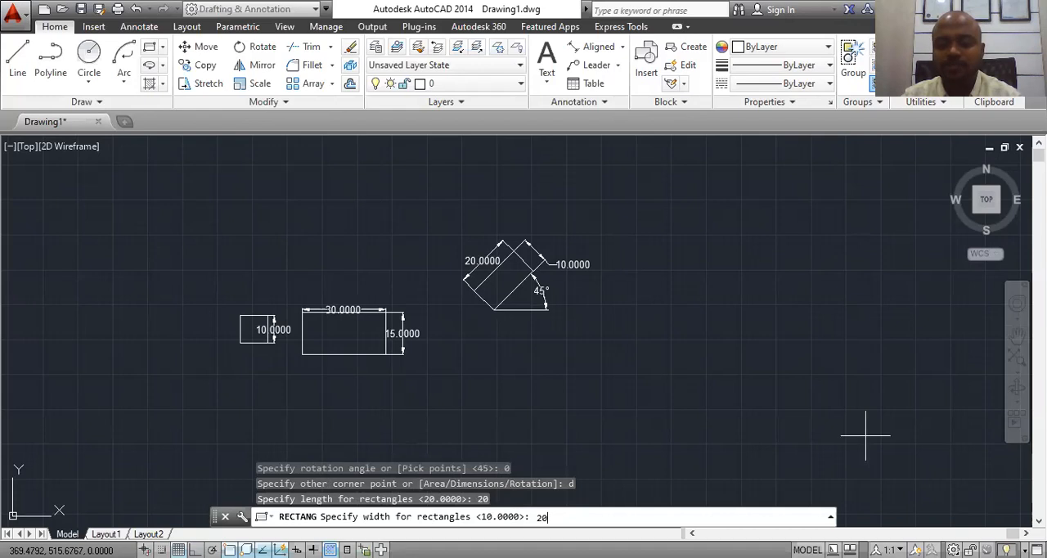
{"action": "key", "text": "Return"}
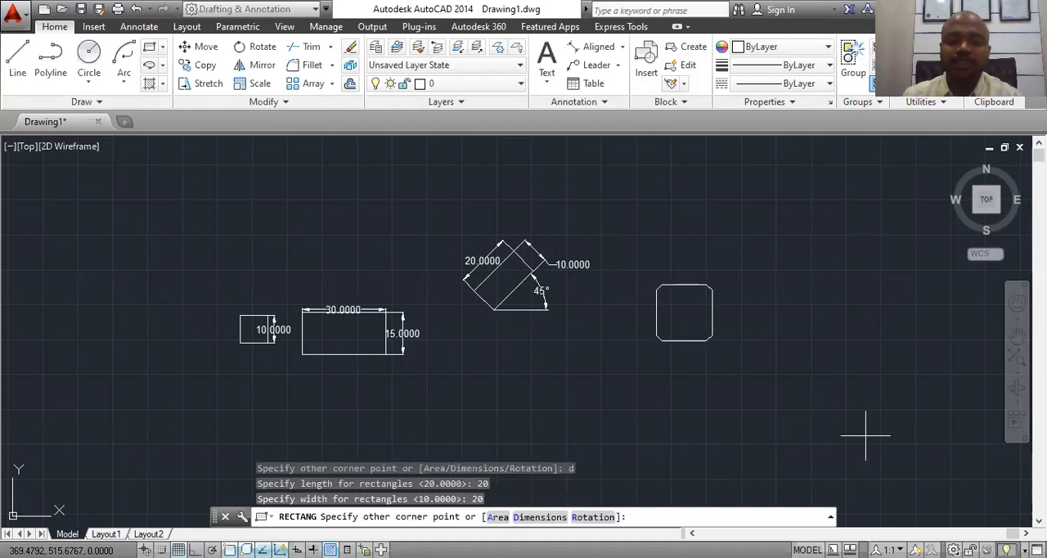
{"action": "left_click", "coordinate": [709, 344]}
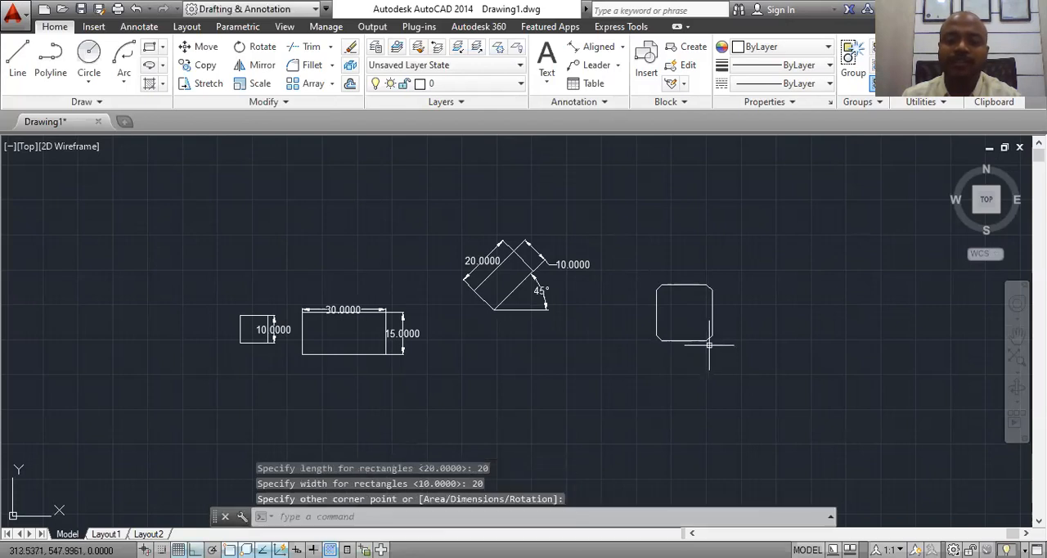
Step: Add a horizontal linear dimension between the midpoints of the chamfered rectangle's left and right sides, placing it inside the shape
{"action": "scroll", "coordinate": [705, 333], "scroll_direction": "up", "scroll_amount": 6}
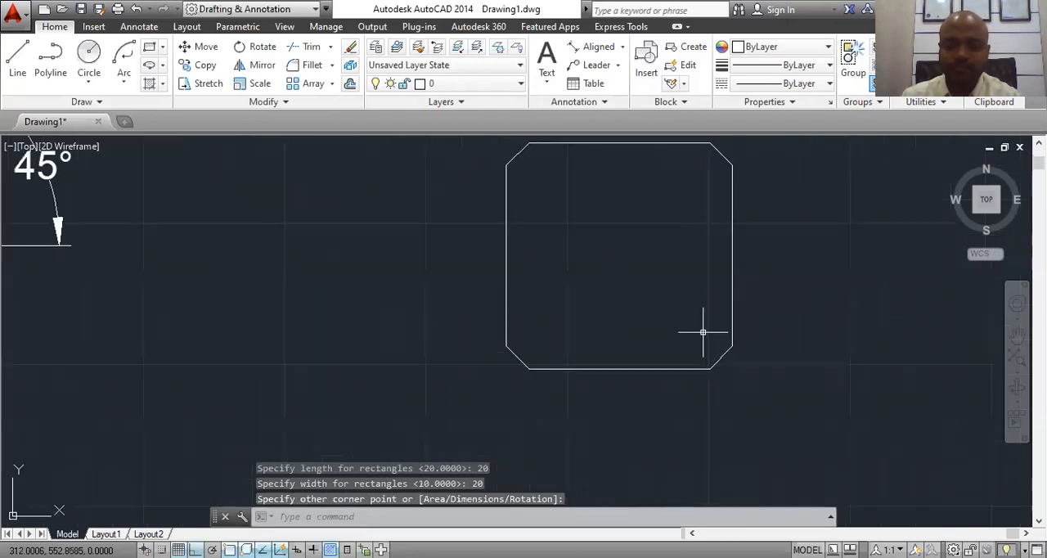
{"action": "middle_click_drag", "start_coordinate": [662, 277], "coordinate": [664, 336]}
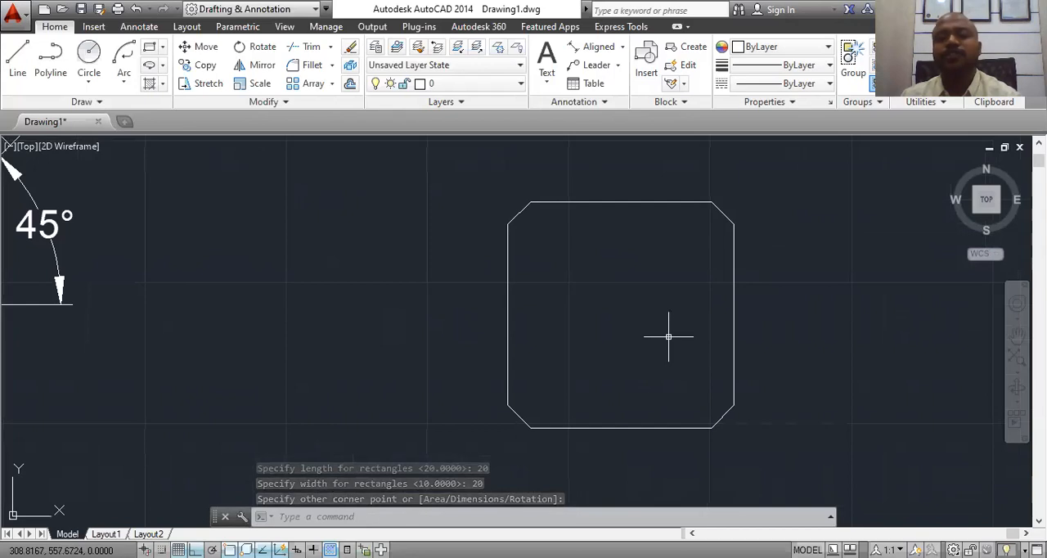
{"action": "left_click", "coordinate": [624, 47]}
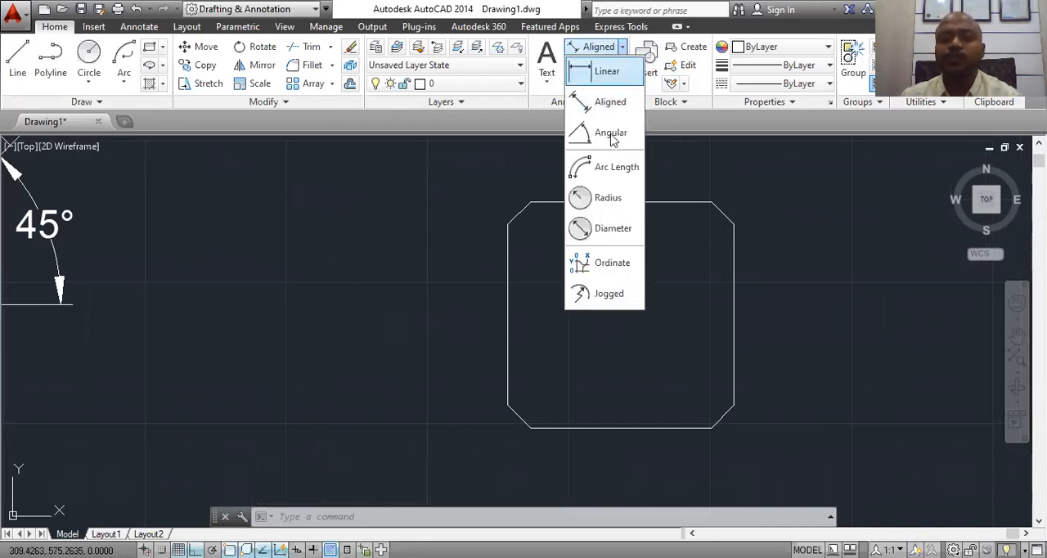
{"action": "left_click", "coordinate": [612, 75]}
{"action": "left_click", "coordinate": [508, 314]}
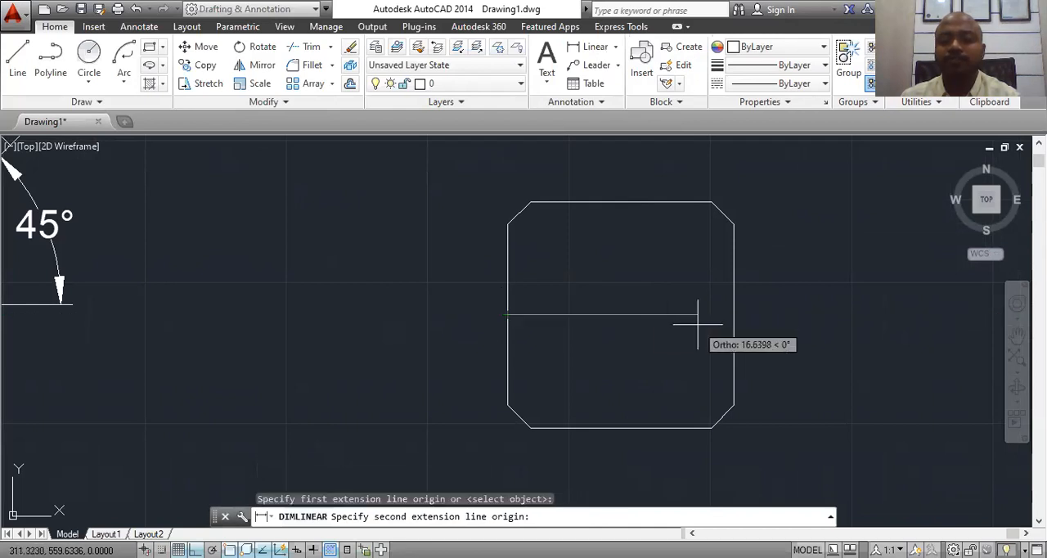
{"action": "left_click", "coordinate": [734, 314]}
{"action": "left_click", "coordinate": [615, 304]}
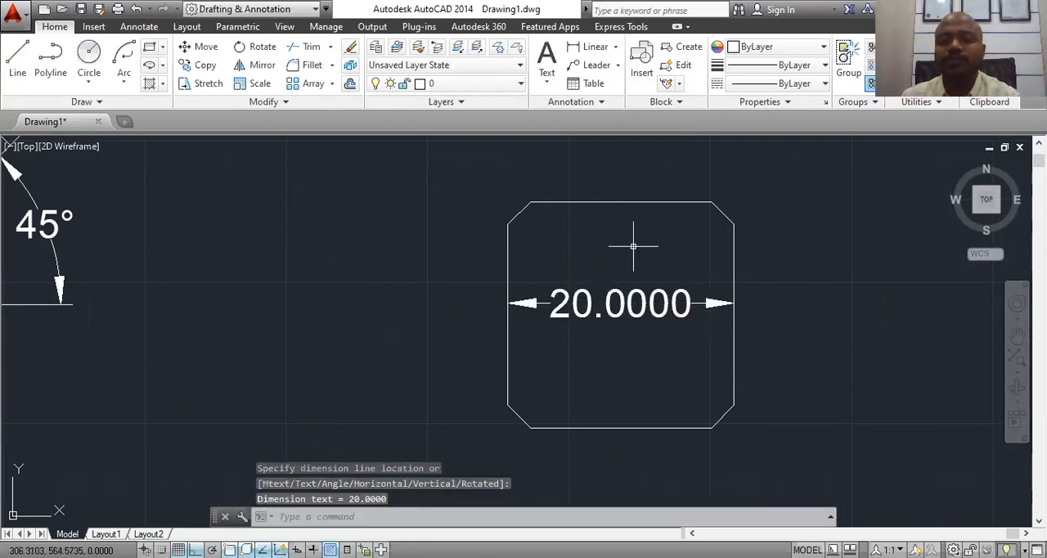
Step: Add a vertical linear dimension between the midpoints of the chamfered rectangle's top and bottom edges, placing it to the right of the shape
{"action": "left_click", "coordinate": [593, 46]}
{"action": "left_click", "coordinate": [618, 202]}
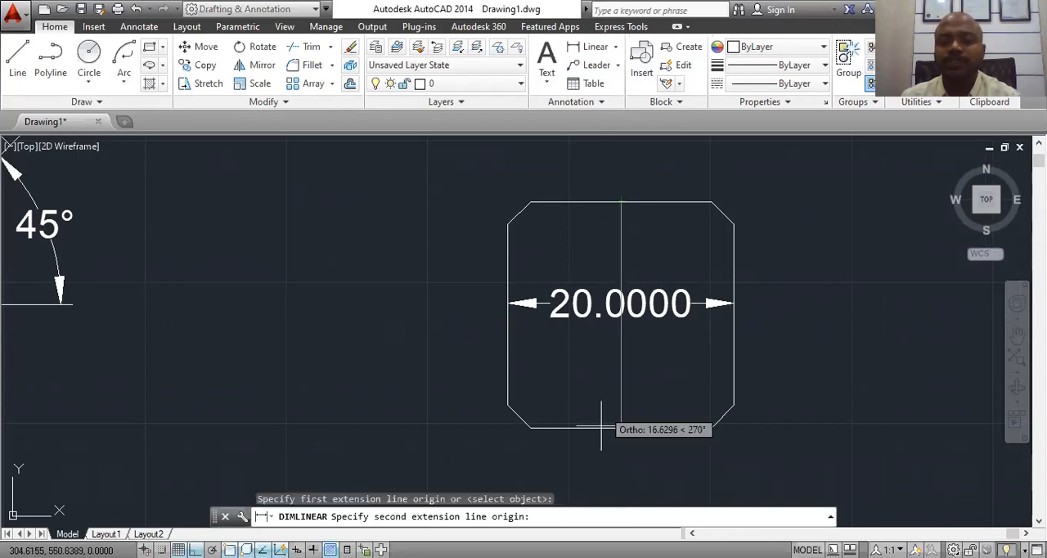
{"action": "left_click", "coordinate": [619, 428]}
{"action": "left_click", "coordinate": [834, 380]}
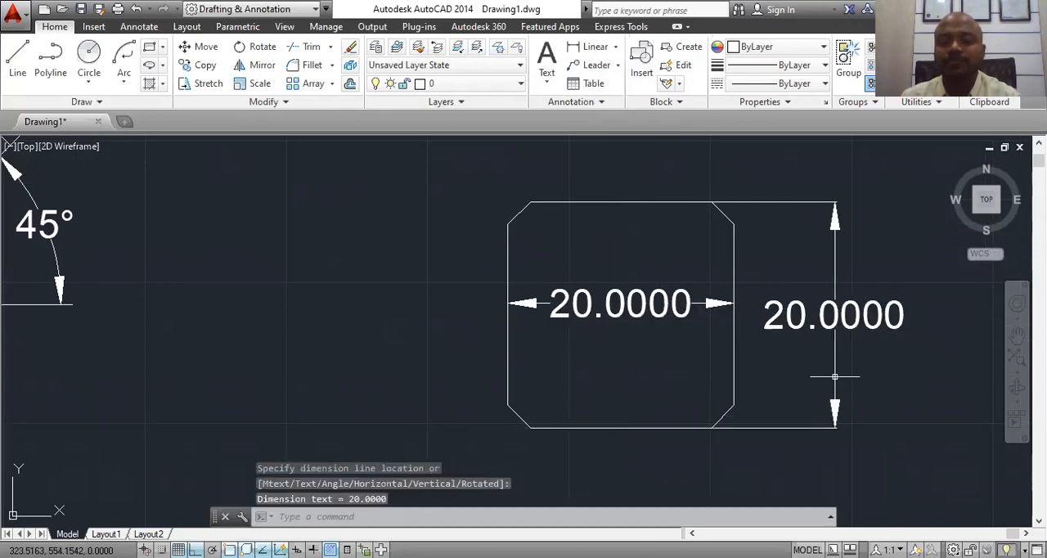
{"action": "key", "text": "Escape"}
Step: Try a short horizontal line to the right from the lower-left chamfer's upper end, and erase it
{"action": "scroll", "coordinate": [546, 448], "scroll_direction": "up", "scroll_amount": 2}
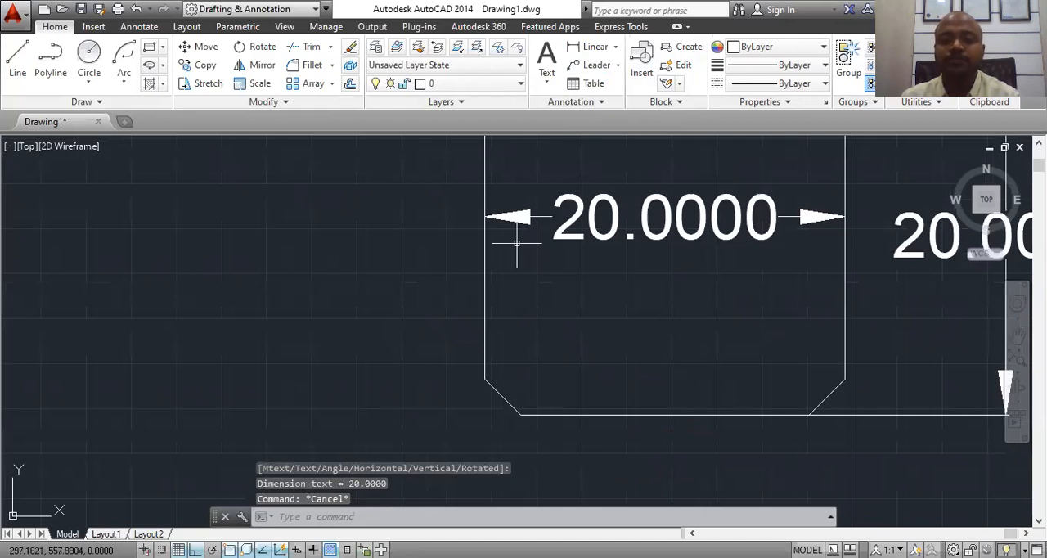
{"action": "left_click", "coordinate": [17, 57]}
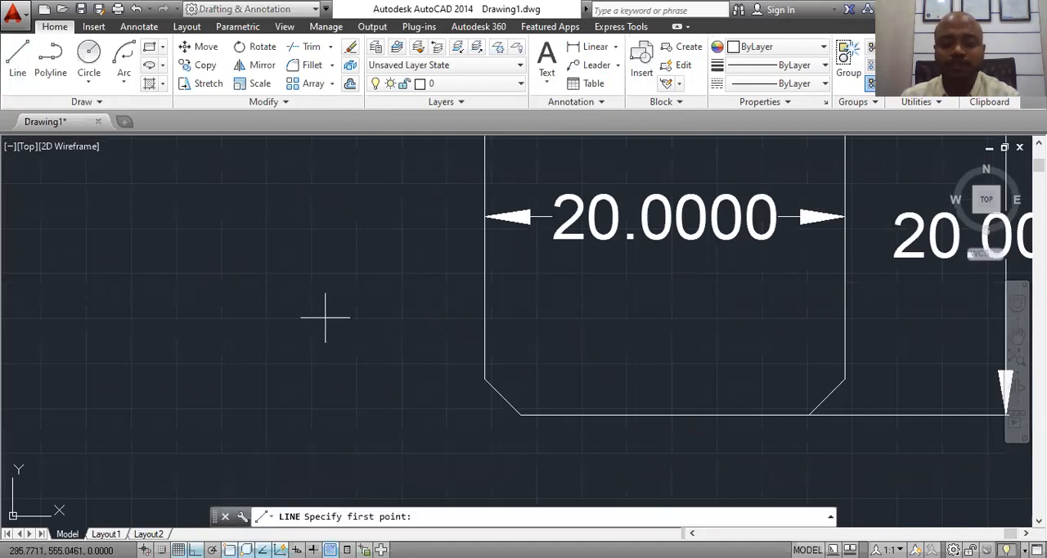
{"action": "left_click", "coordinate": [484, 379]}
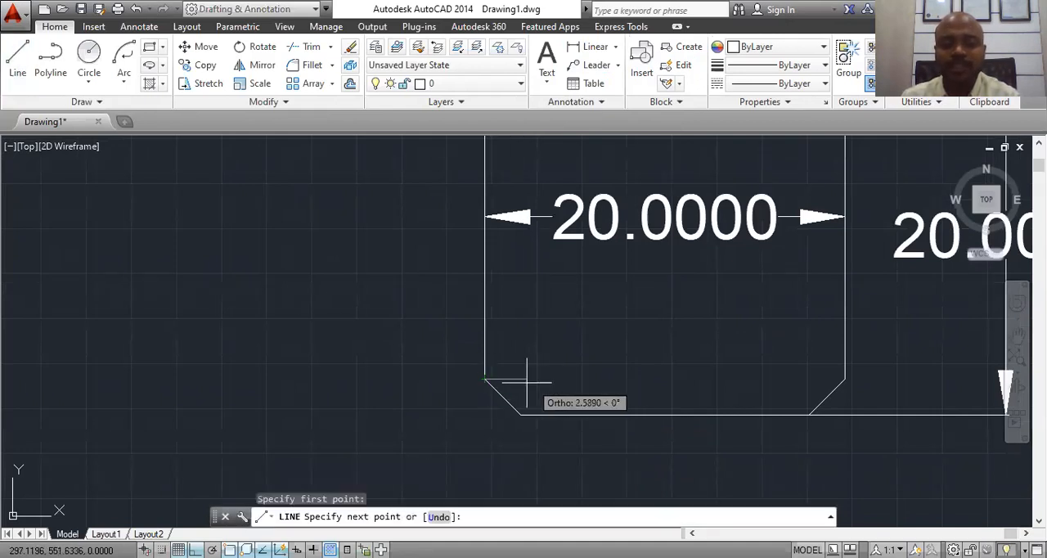
{"action": "left_click", "coordinate": [563, 379]}
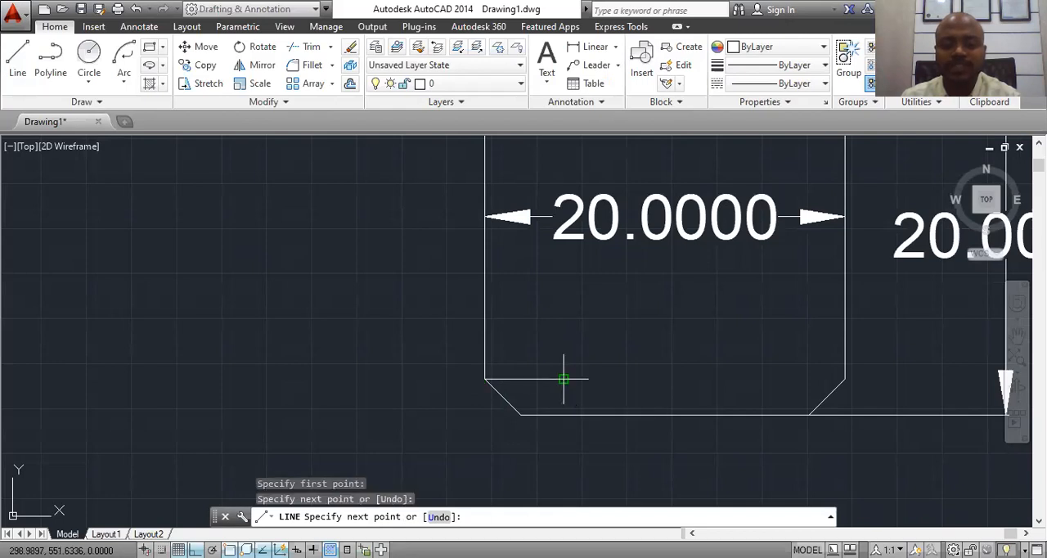
{"action": "key", "text": "Escape"}
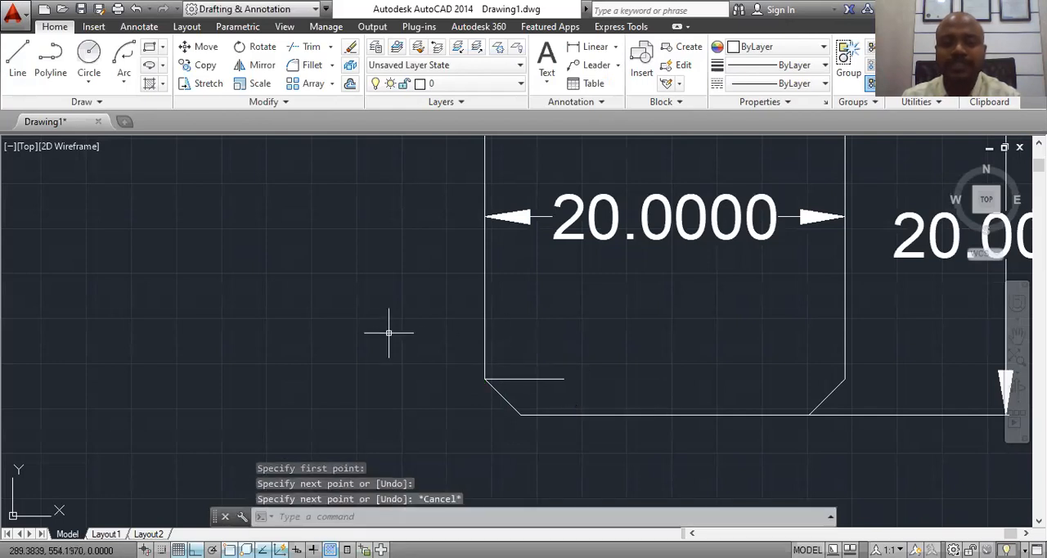
{"action": "left_click", "coordinate": [556, 380]}
{"action": "key", "text": "Delete"}
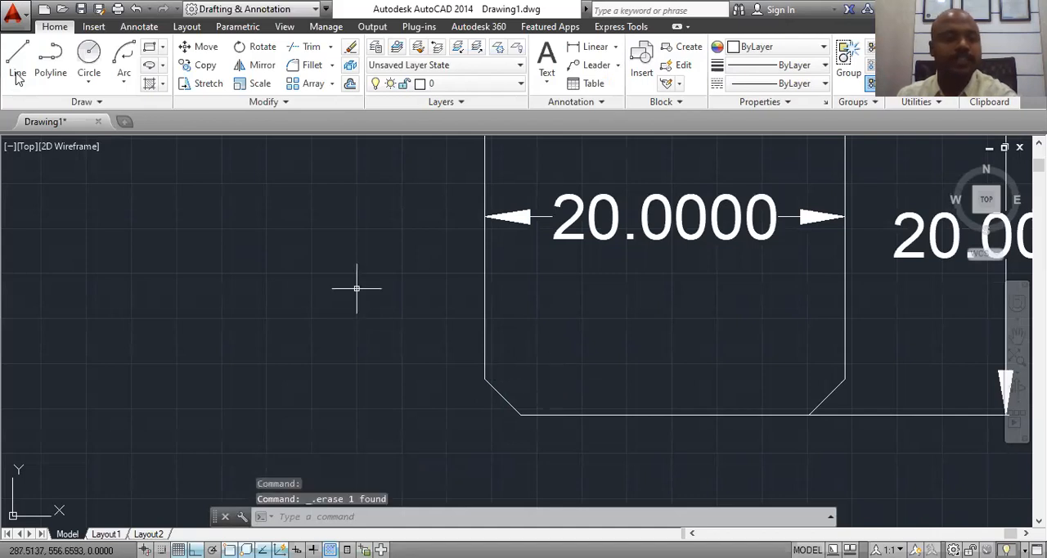
Step: Draw two construction lines at the lower-left chamfer, going up from its lower end and left to its upper end
{"action": "left_click", "coordinate": [17, 58]}
{"action": "left_click", "coordinate": [520, 414]}
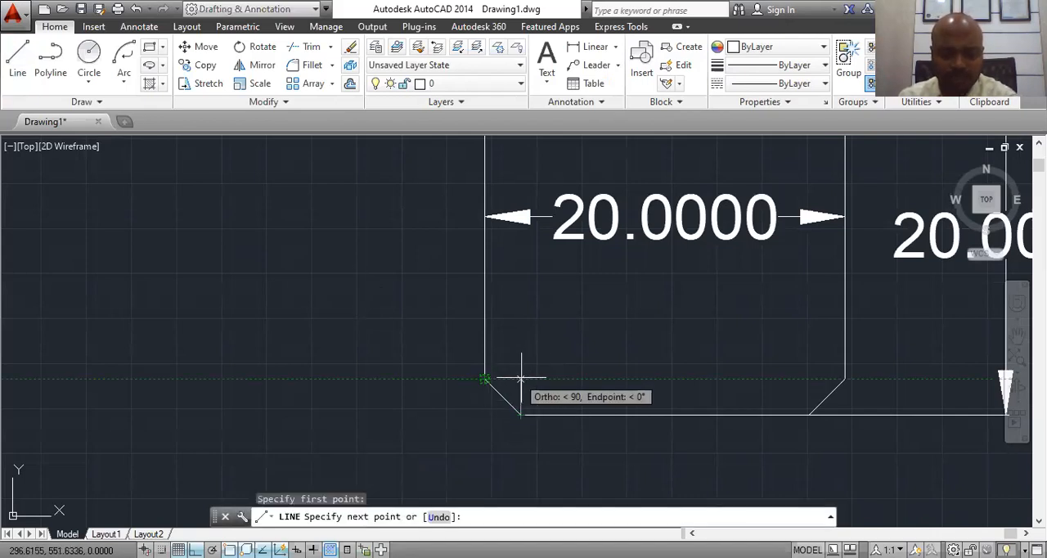
{"action": "left_click", "coordinate": [520, 379]}
{"action": "left_click", "coordinate": [484, 379]}
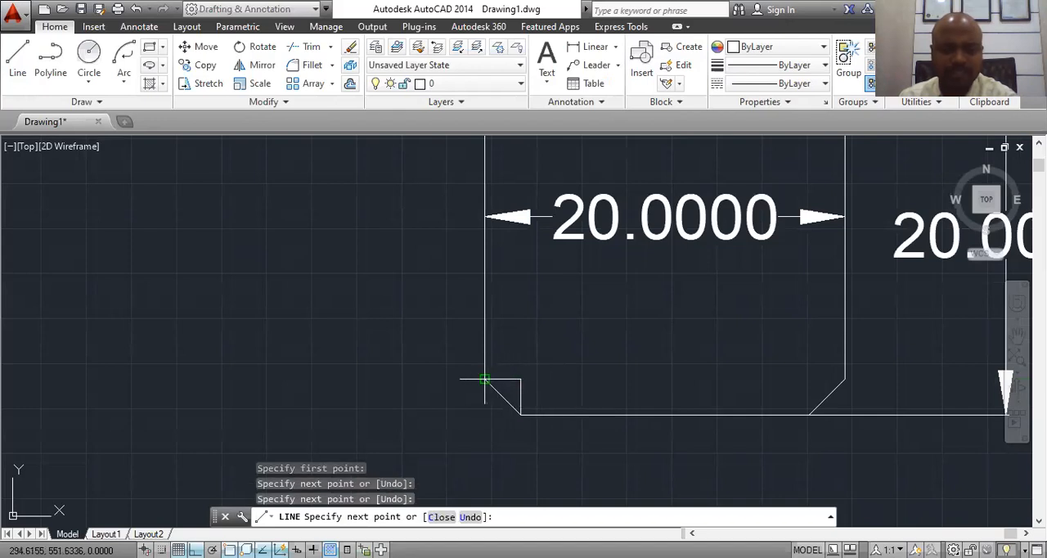
{"action": "key", "text": "Escape"}
Step: Add a horizontal linear dimension across the short horizontal construction line at the lower-left chamfer, placing it just above the line
{"action": "scroll", "coordinate": [540, 396], "scroll_direction": "up", "scroll_amount": 4}
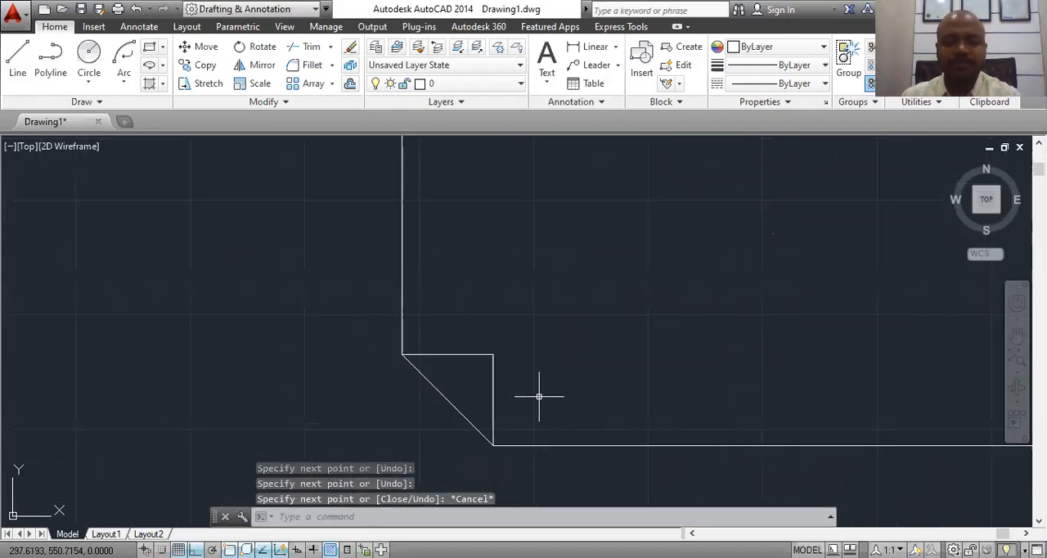
{"action": "left_click", "coordinate": [592, 47]}
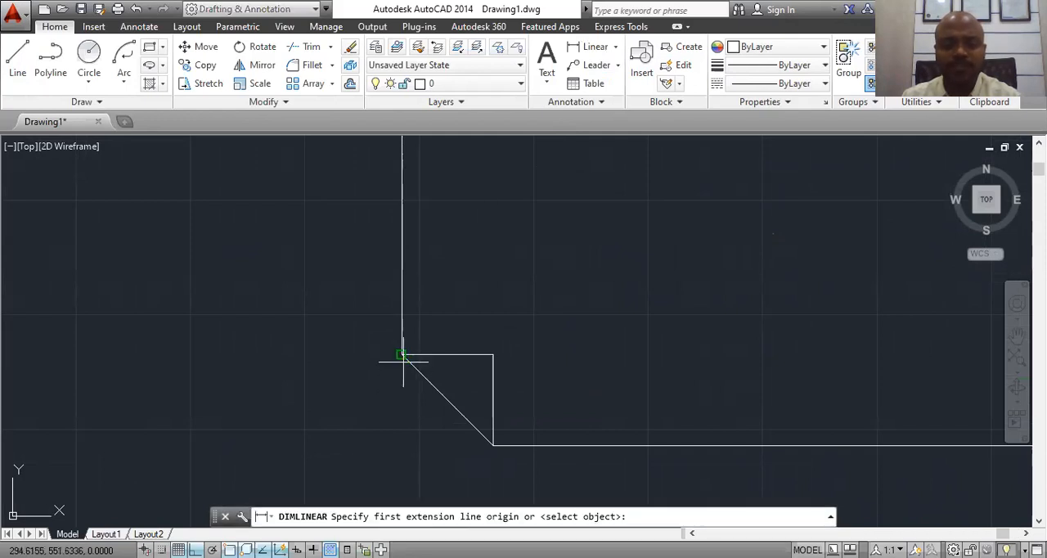
{"action": "left_click", "coordinate": [400, 355]}
{"action": "left_click", "coordinate": [493, 355]}
{"action": "scroll", "coordinate": [458, 318], "scroll_direction": "down", "scroll_amount": 1}
{"action": "scroll", "coordinate": [458, 322], "scroll_direction": "down", "scroll_amount": 2}
{"action": "left_click", "coordinate": [458, 312]}
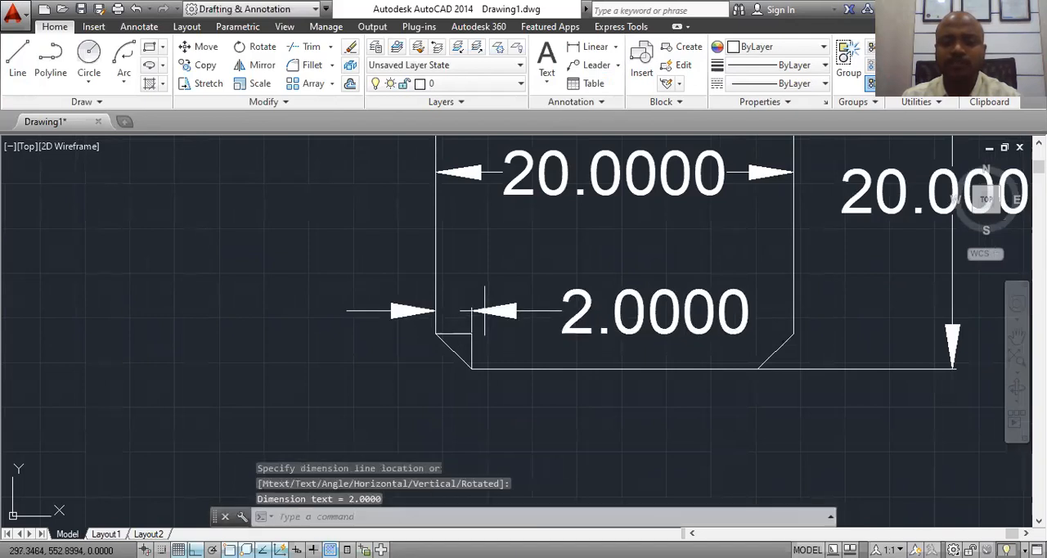
{"action": "left_click", "coordinate": [592, 47]}
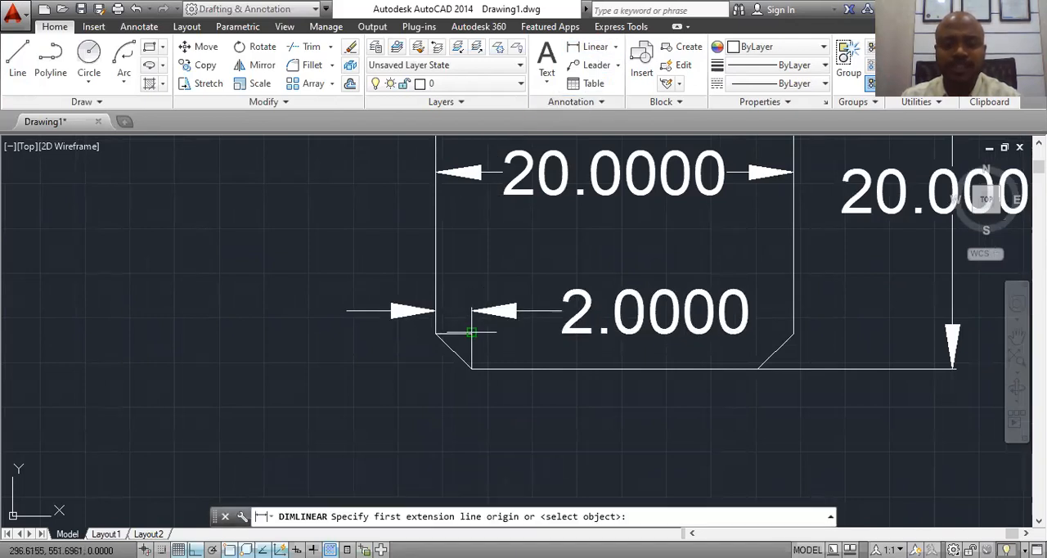
{"action": "left_click", "coordinate": [471, 332]}
{"action": "left_click", "coordinate": [471, 366]}
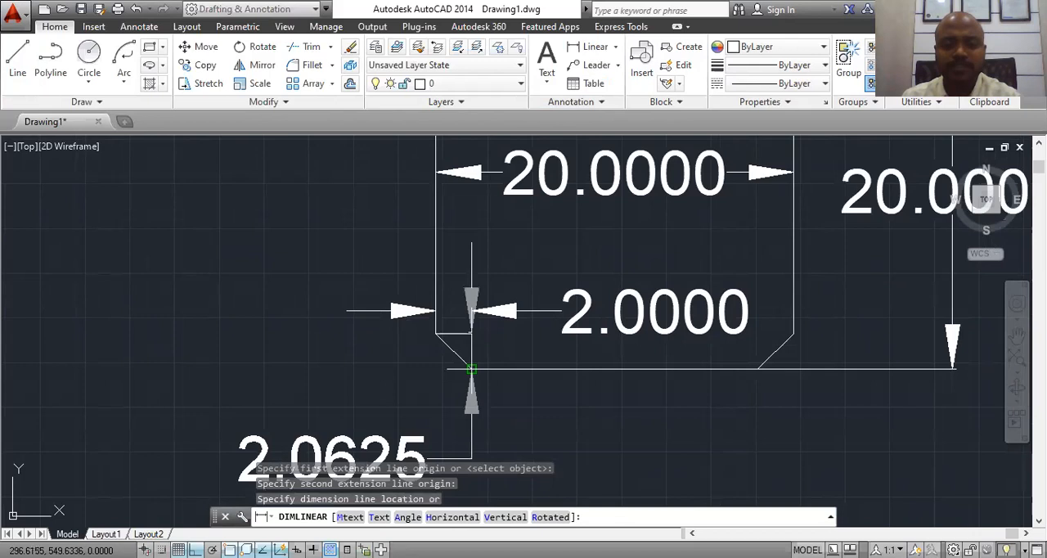
{"action": "key", "text": "Escape"}
Step: Add a vertical linear dimension between the ends of the short vertical construction line, placing it to the left of the chamfered rectangle
{"action": "left_click", "coordinate": [592, 46]}
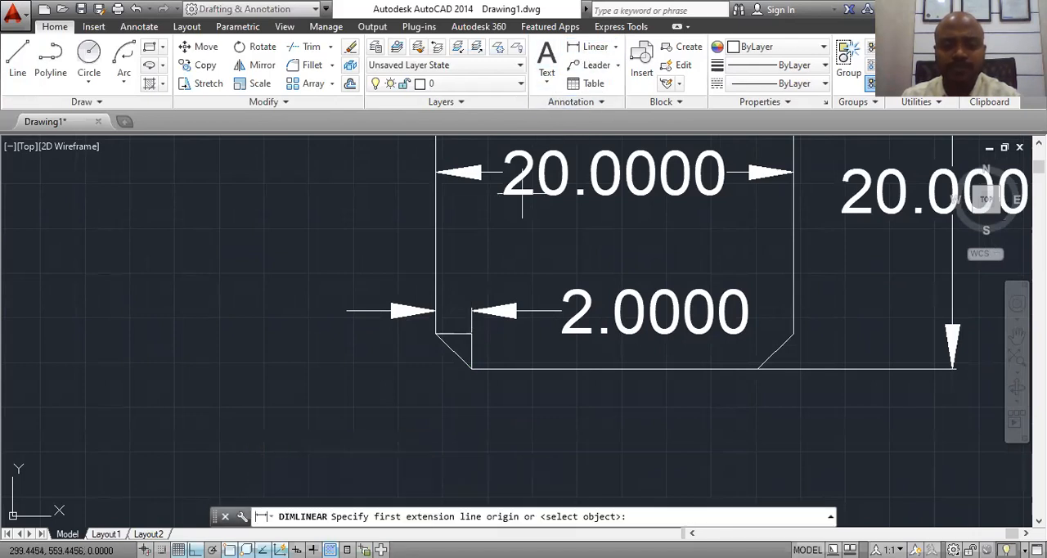
{"action": "left_click", "coordinate": [471, 333]}
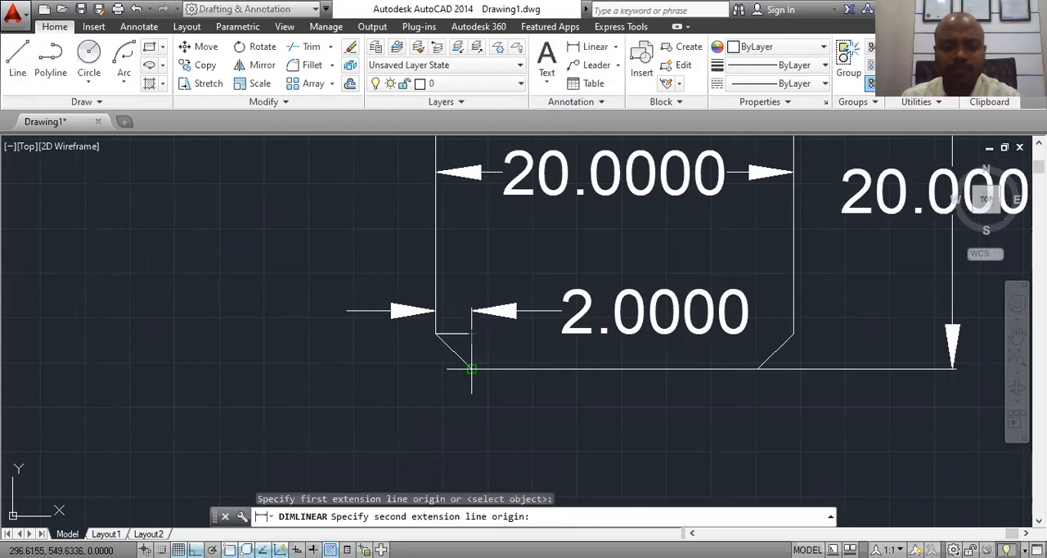
{"action": "left_click", "coordinate": [470, 369]}
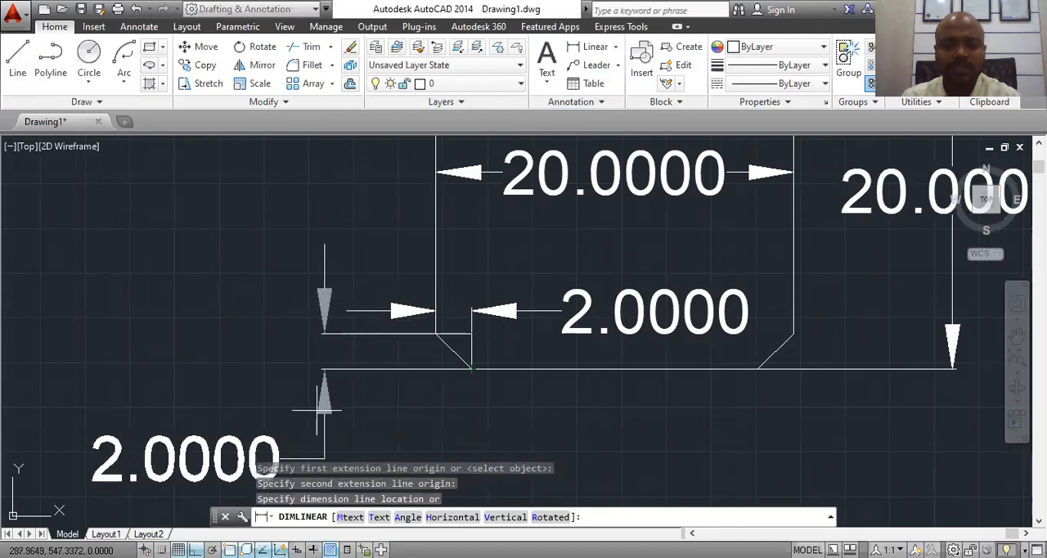
{"action": "left_click", "coordinate": [344, 386]}
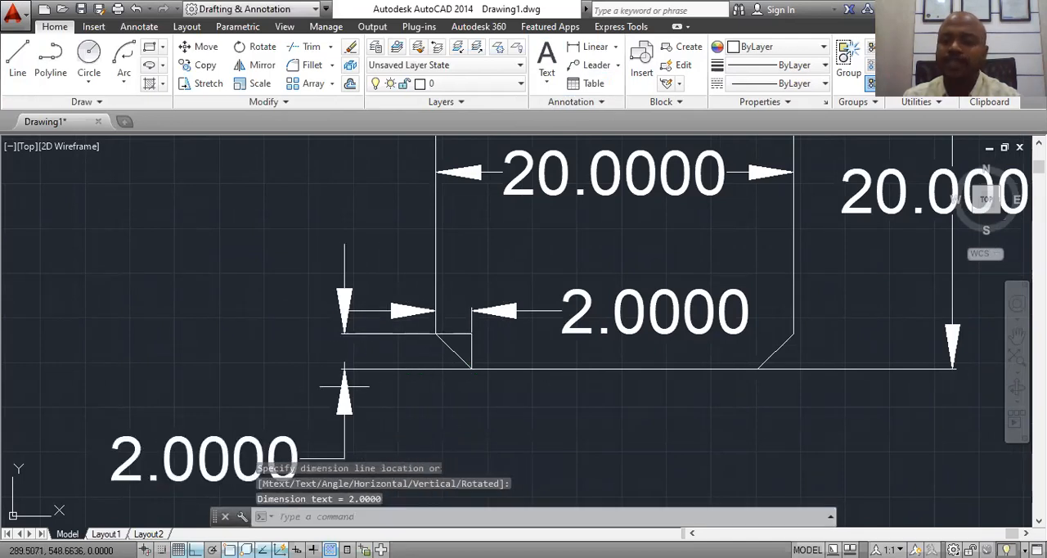
Step: Start a new rectangle with the RECTANG command
{"action": "scroll", "coordinate": [448, 350], "scroll_direction": "down", "scroll_amount": 2}
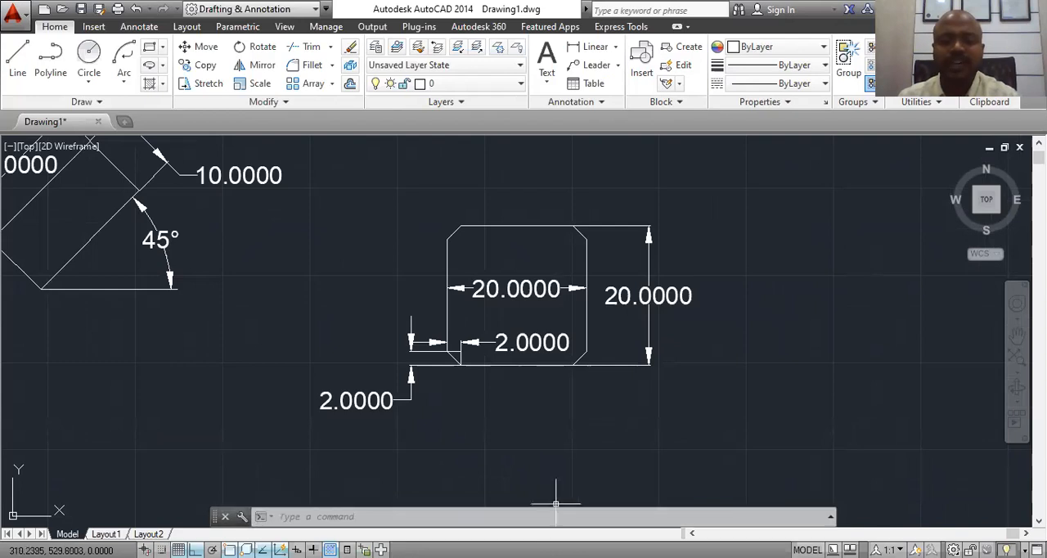
{"action": "scroll", "coordinate": [565, 315], "scroll_direction": "down", "scroll_amount": 3}
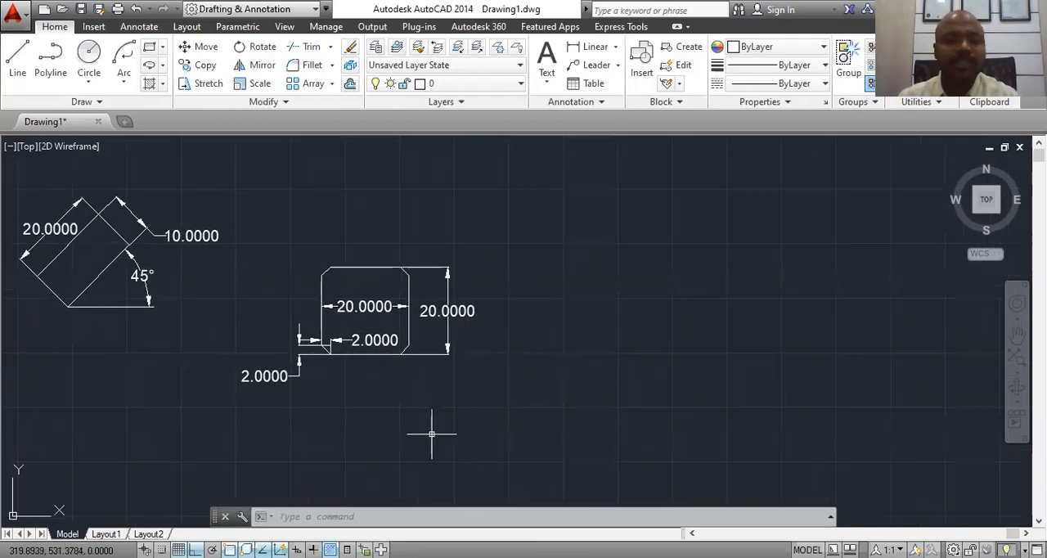
{"action": "type", "text": "re"}
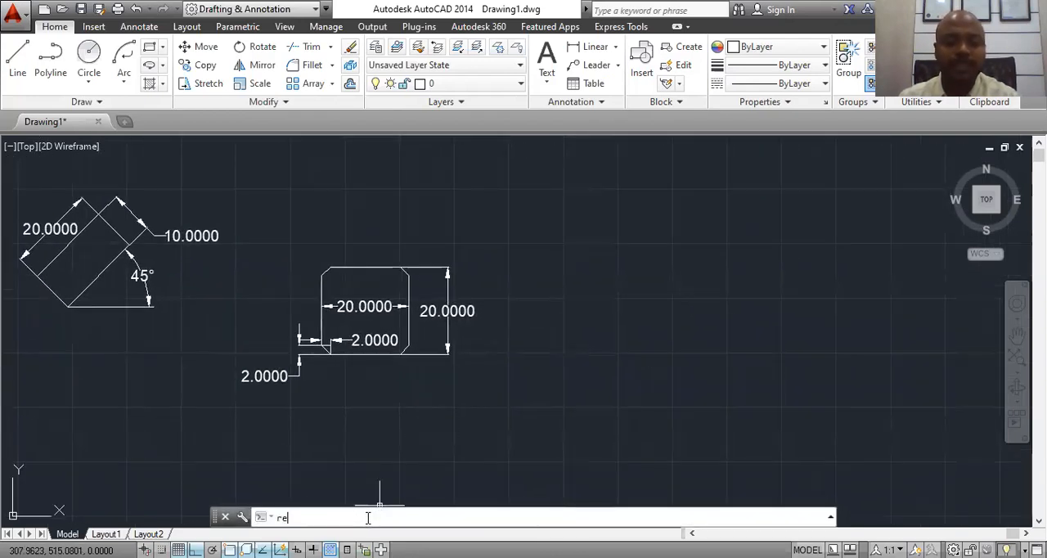
{"action": "type", "text": "c"}
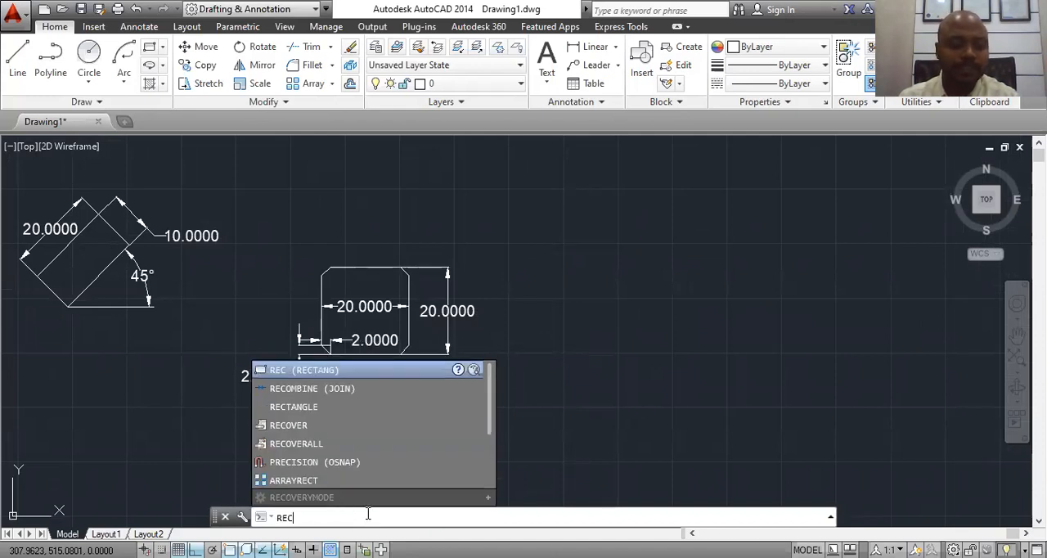
{"action": "key", "text": "Return"}
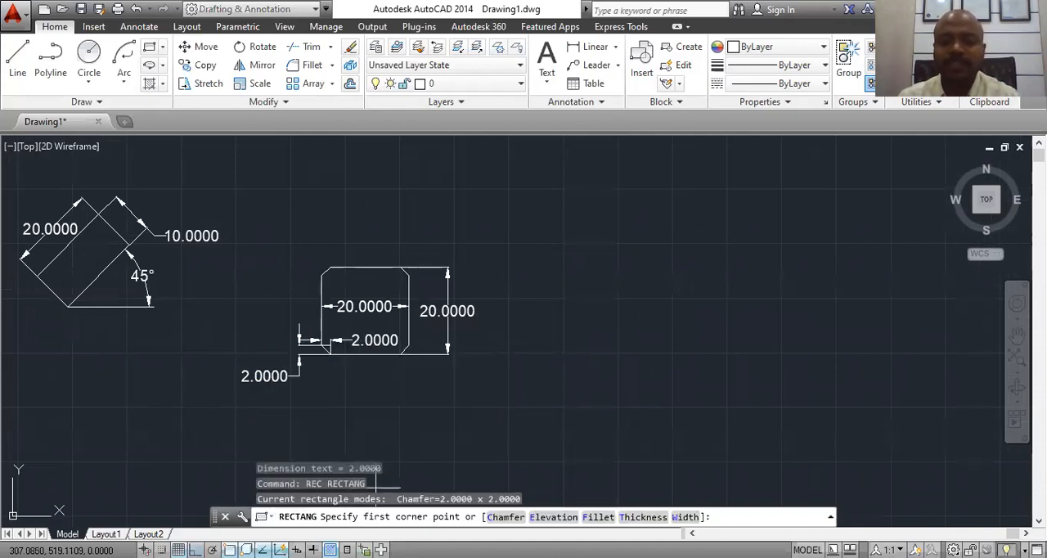
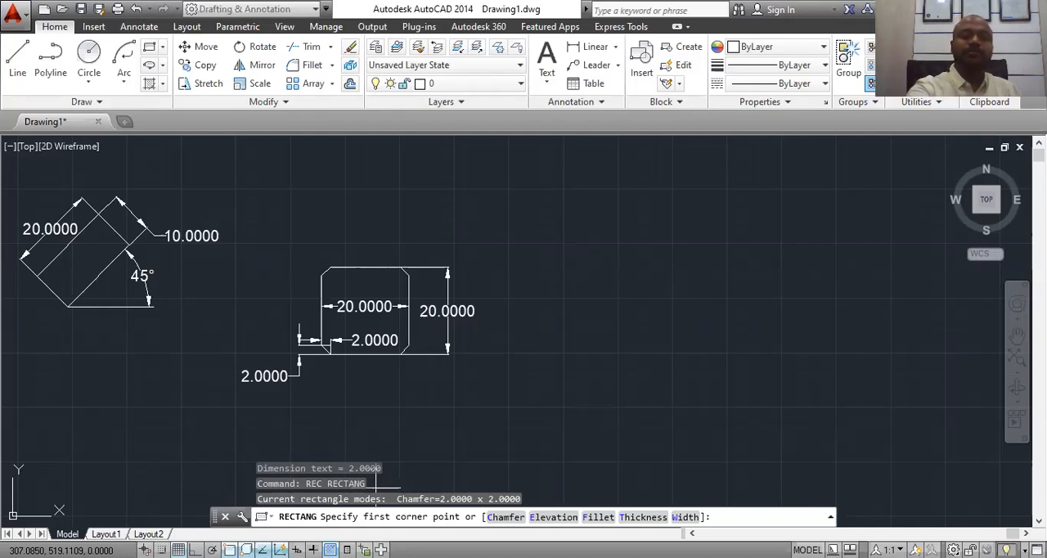
Step: Try to draw a 20 by 20 rectangle with a fillet radius of 3, to the right of the chamfered rectangle
{"action": "type", "text": "f"}
{"action": "key", "text": "Return"}
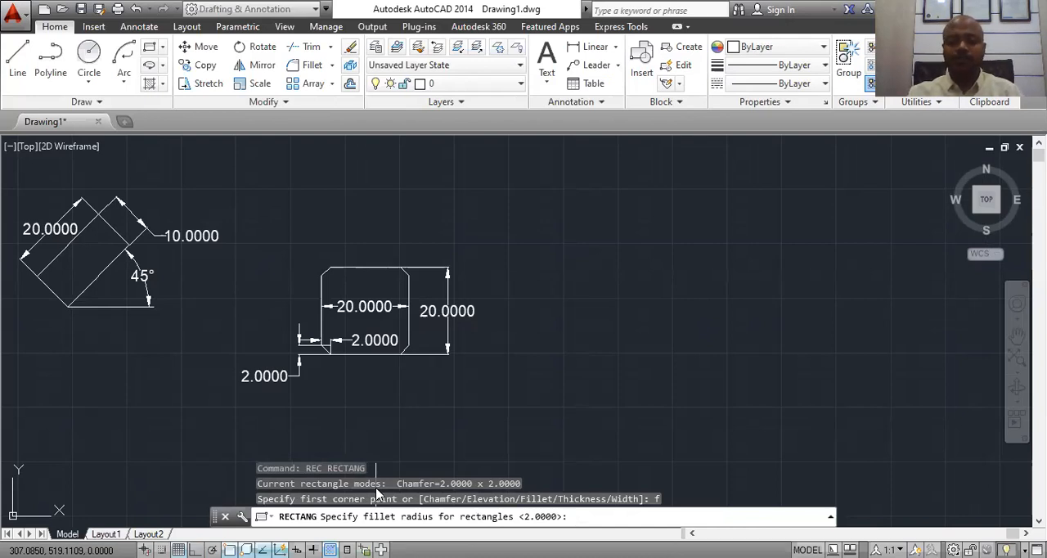
{"action": "type", "text": "3"}
{"action": "key", "text": "Return"}
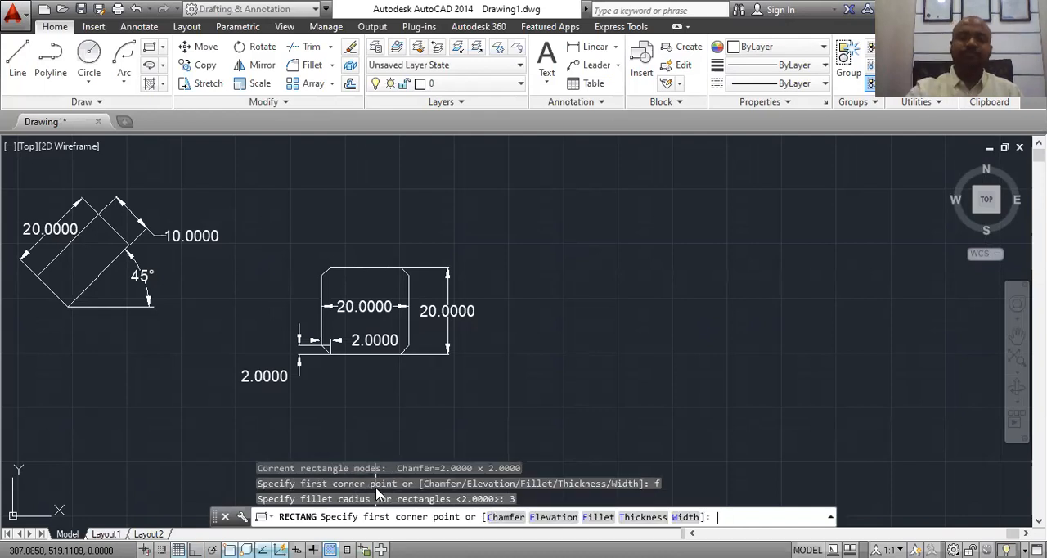
{"action": "left_click", "coordinate": [575, 259]}
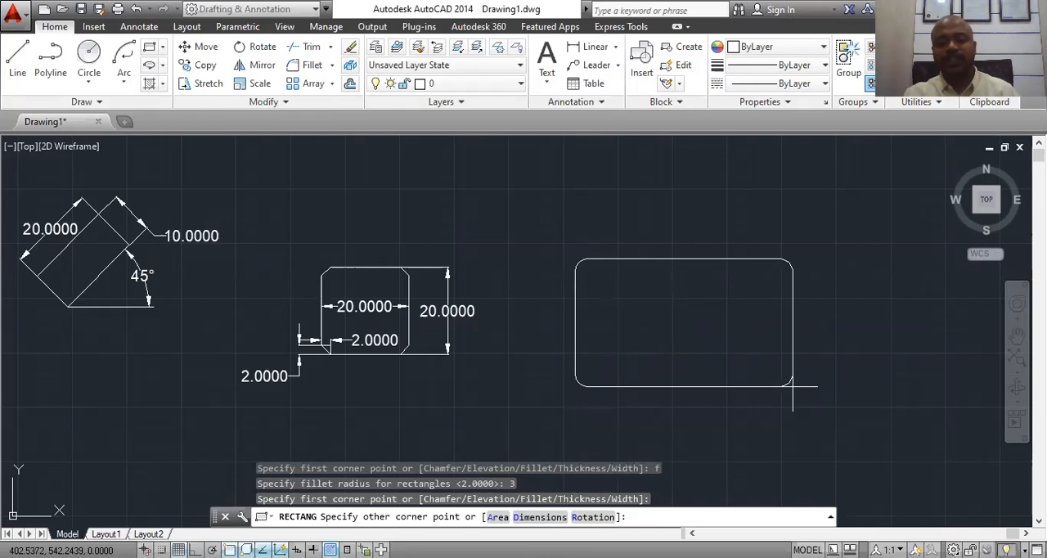
{"action": "type", "text": "d"}
{"action": "key", "text": "Return"}
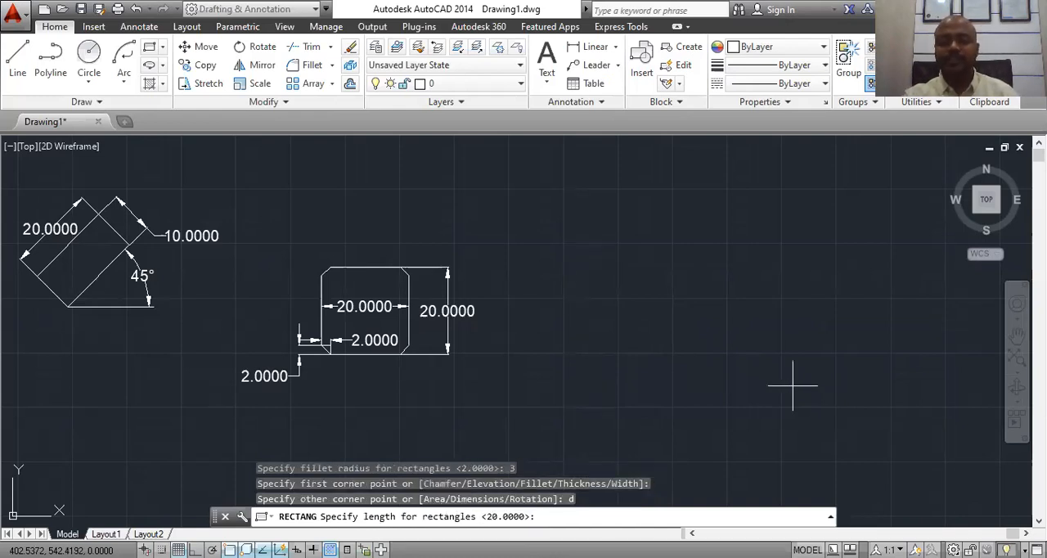
{"action": "key", "text": "Return"}
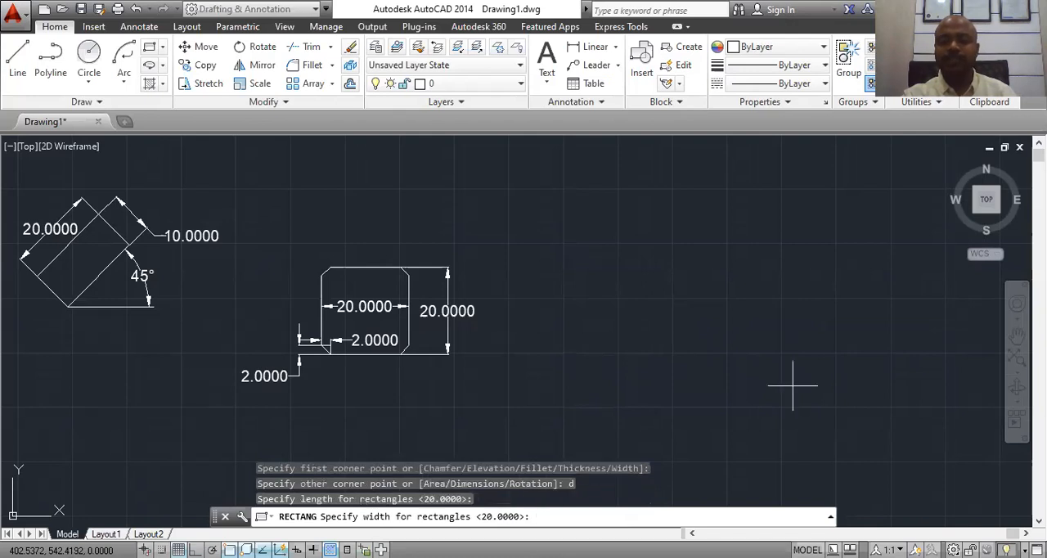
{"action": "key", "text": "Return"}
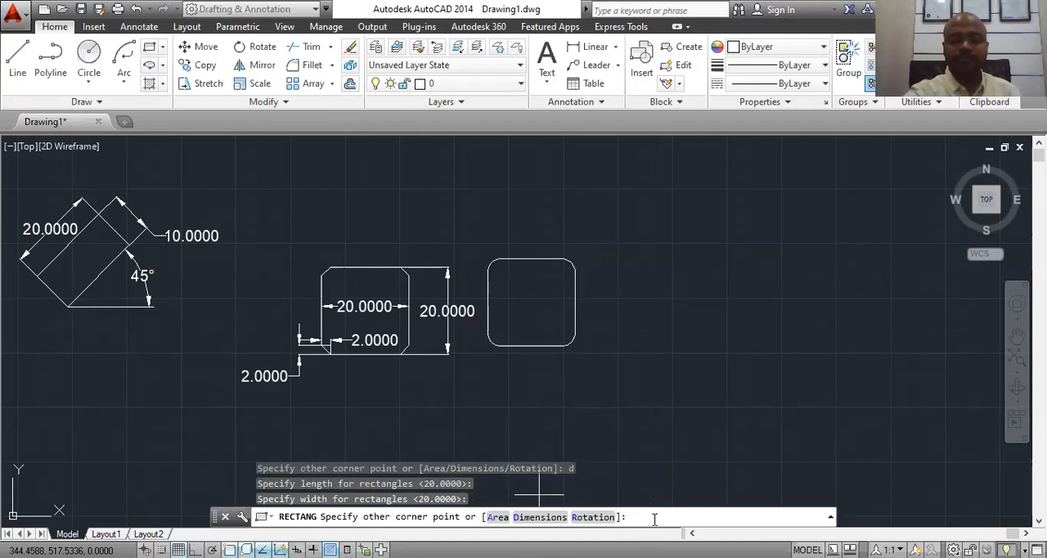
{"action": "key", "text": "Escape"}
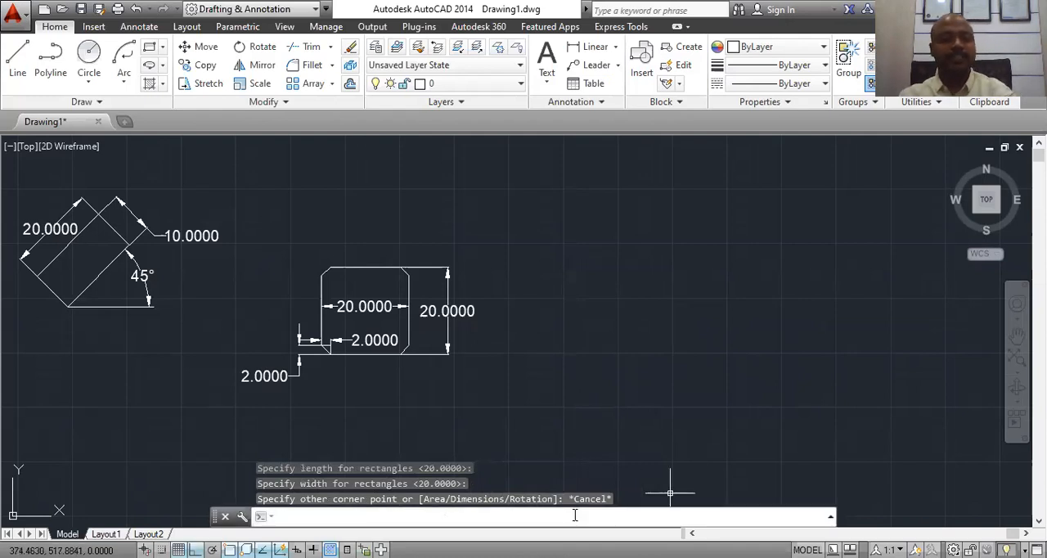
Step: Start a new rectangle and set its line width to 2
{"action": "left_click", "coordinate": [162, 47]}
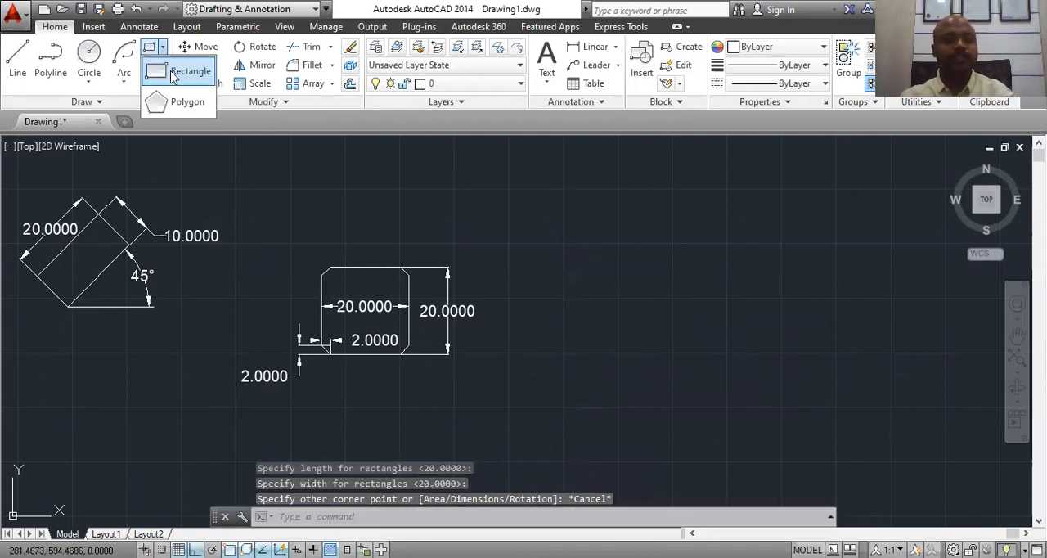
{"action": "left_click", "coordinate": [184, 72]}
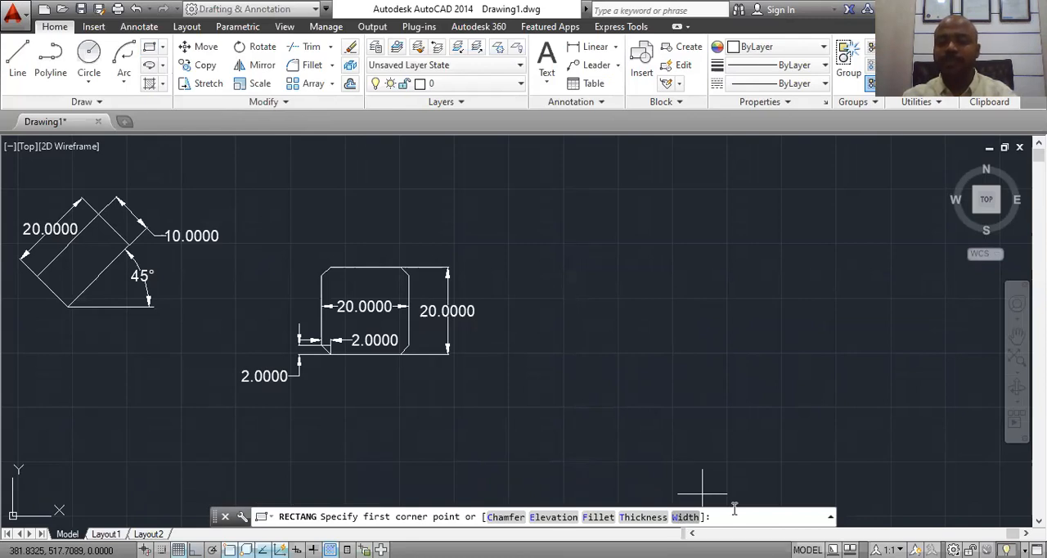
{"action": "left_click", "coordinate": [686, 518]}
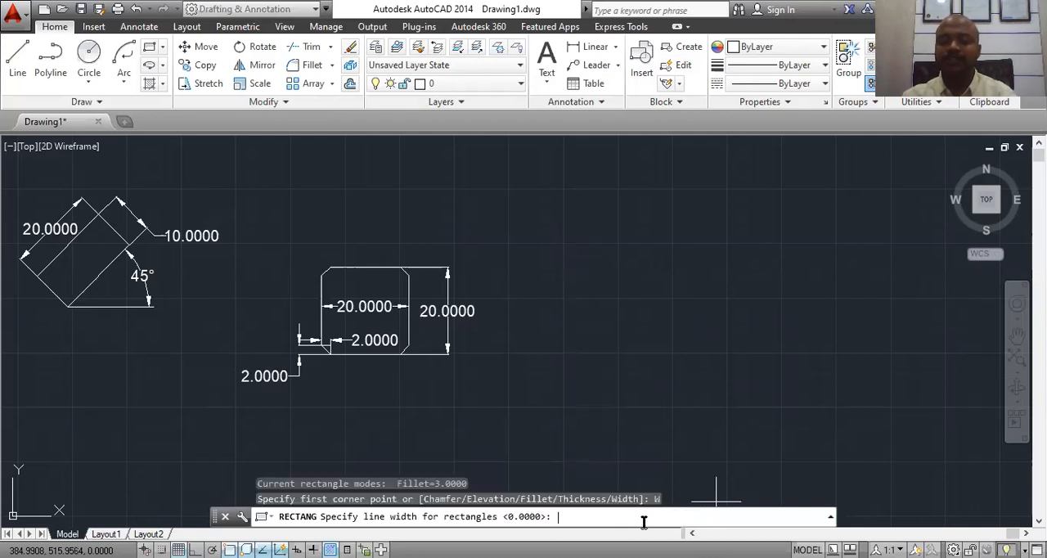
{"action": "type", "text": "2"}
{"action": "key", "text": "Return"}
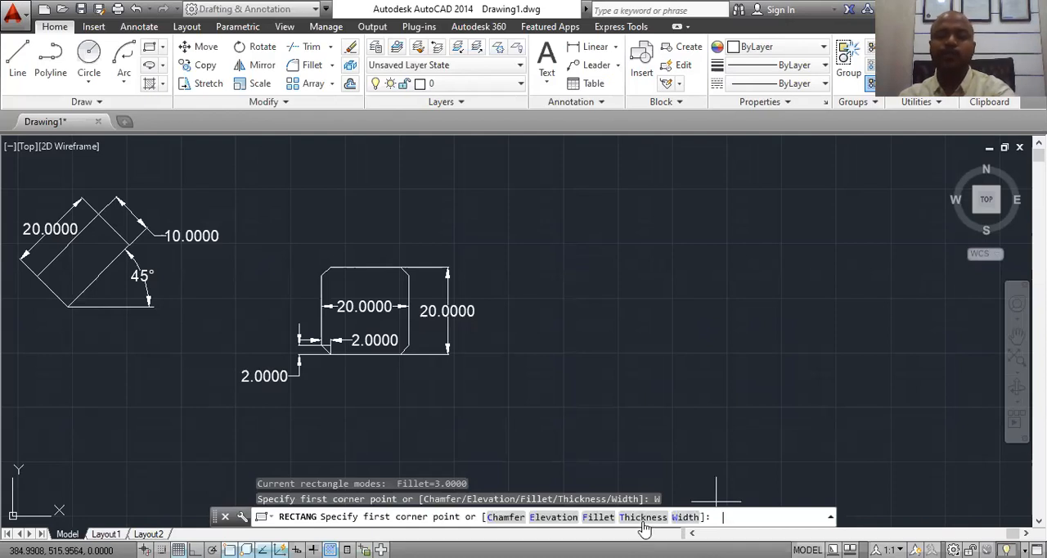
{"action": "left_click", "coordinate": [556, 253]}
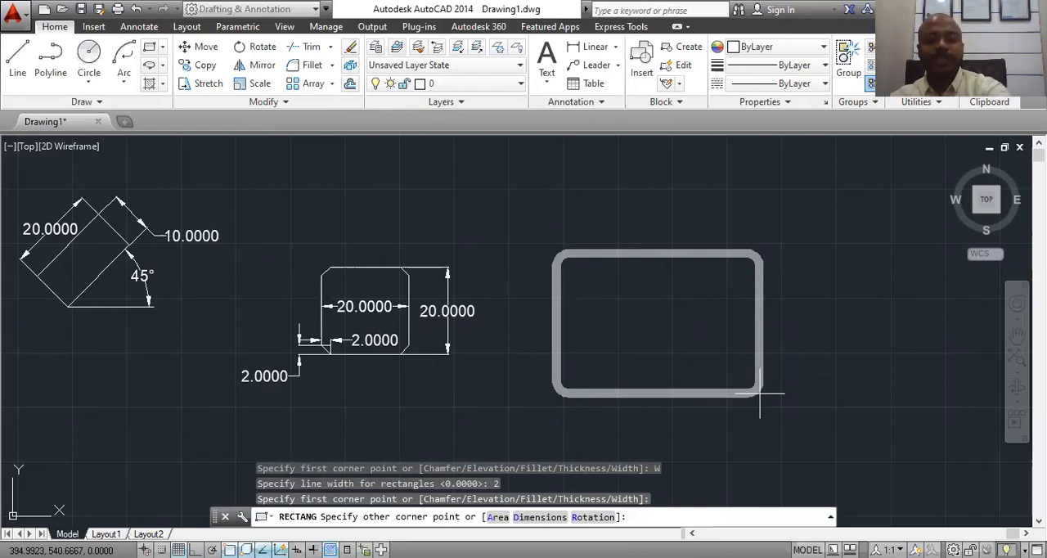
{"action": "key", "text": "Escape"}
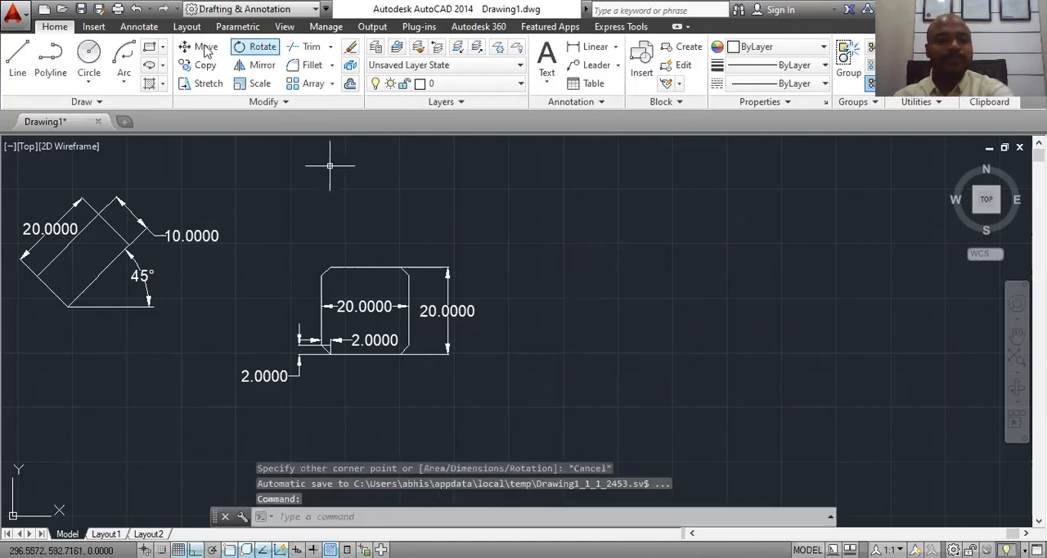
{"action": "key", "text": "Return"}
{"action": "left_click", "coordinate": [572, 232]}
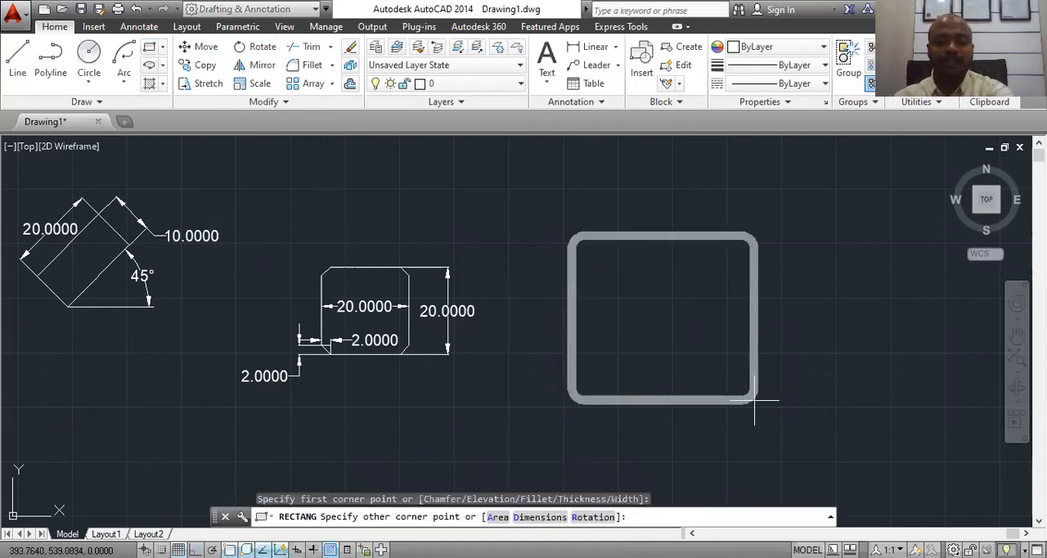
{"action": "key", "text": "Escape"}
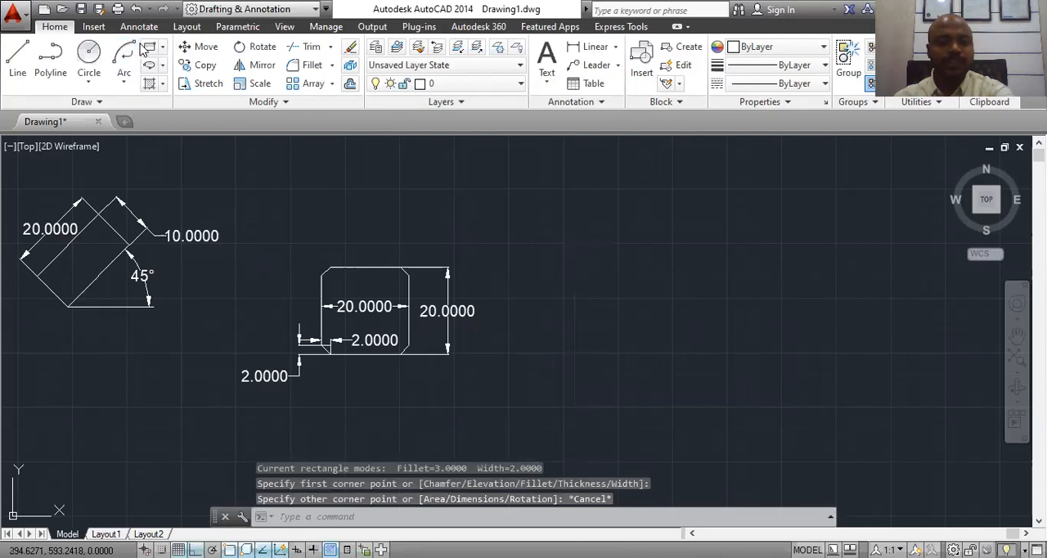
Step: Restart the rectangle and set its fillet radius to 0 for square corners
{"action": "key", "text": "Return"}
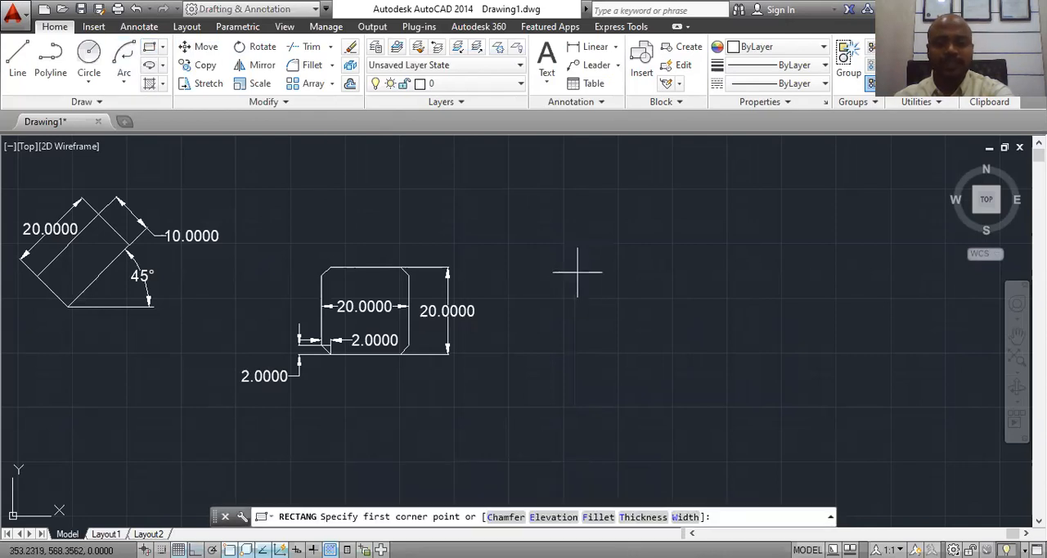
{"action": "left_click", "coordinate": [603, 516]}
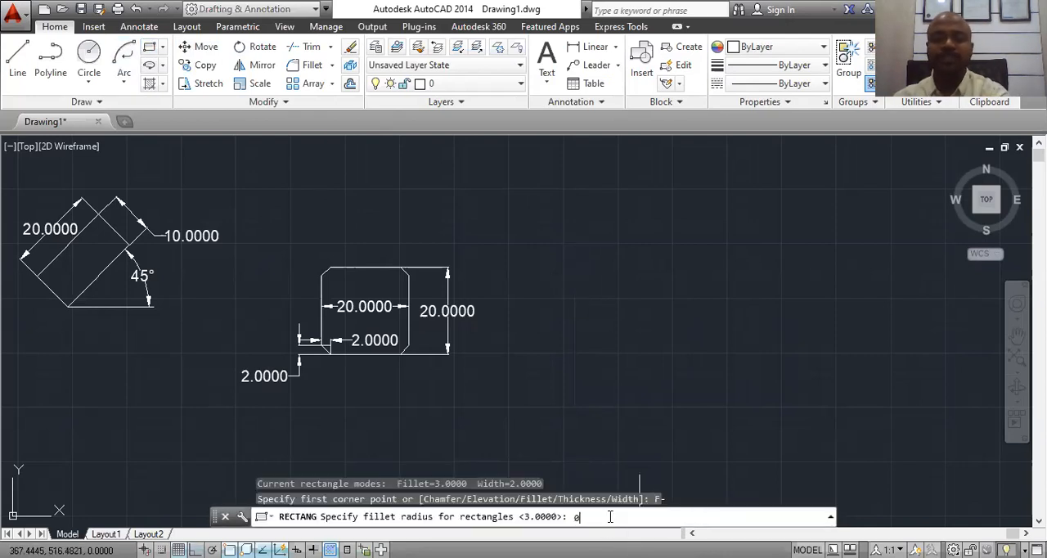
{"action": "type", "text": "0"}
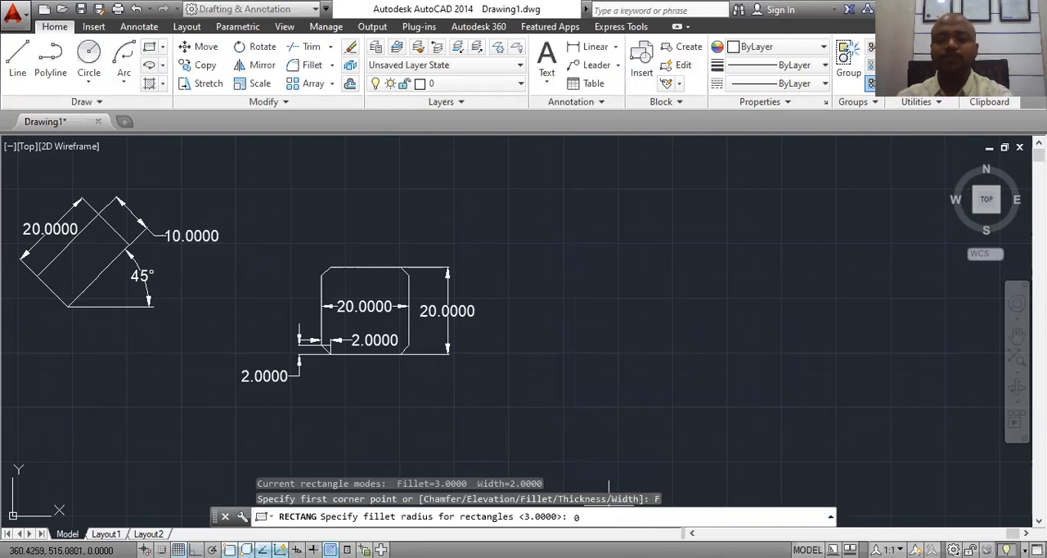
{"action": "key", "text": "Return"}
Step: Draw a wide-line rectangle 20 long and 20 wide to the right of the chamfered one, using the Dimensions option
{"action": "left_click", "coordinate": [570, 231]}
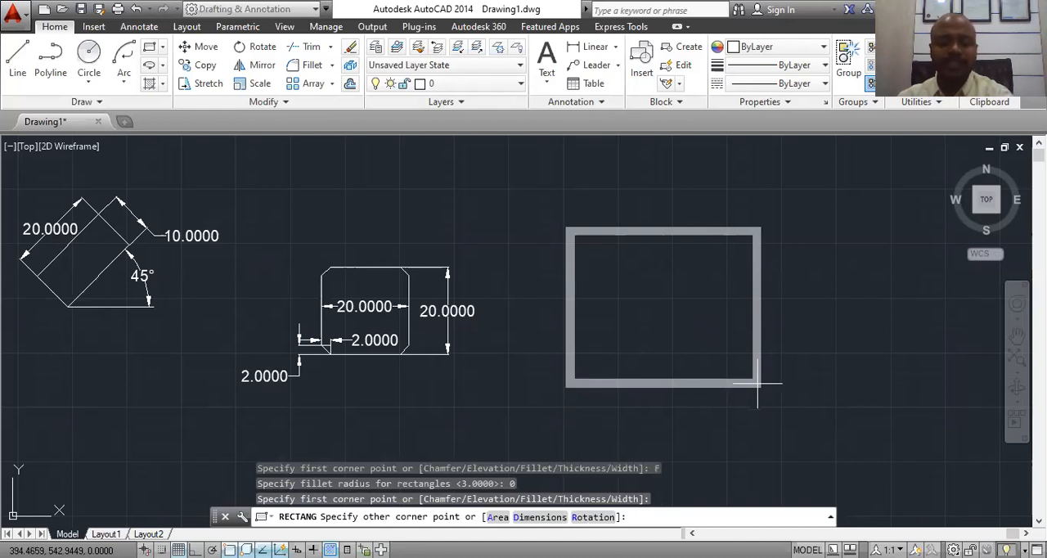
{"action": "type", "text": "d"}
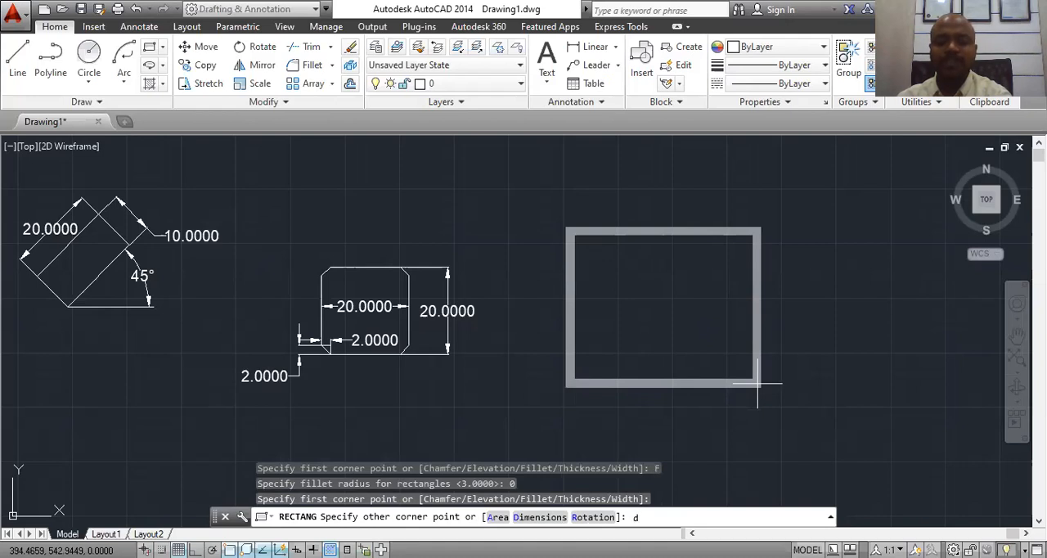
{"action": "key", "text": "Return"}
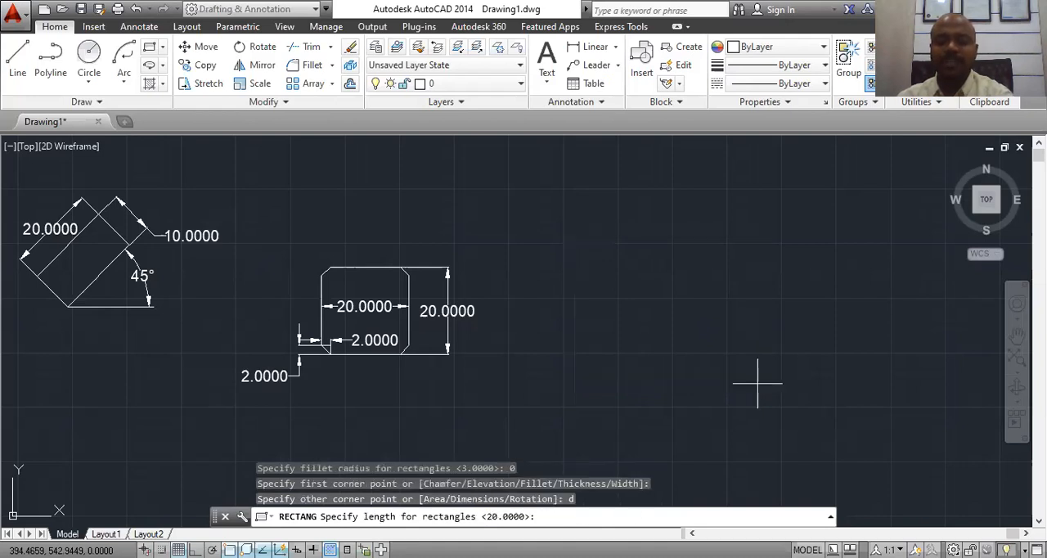
{"action": "key", "text": "Return"}
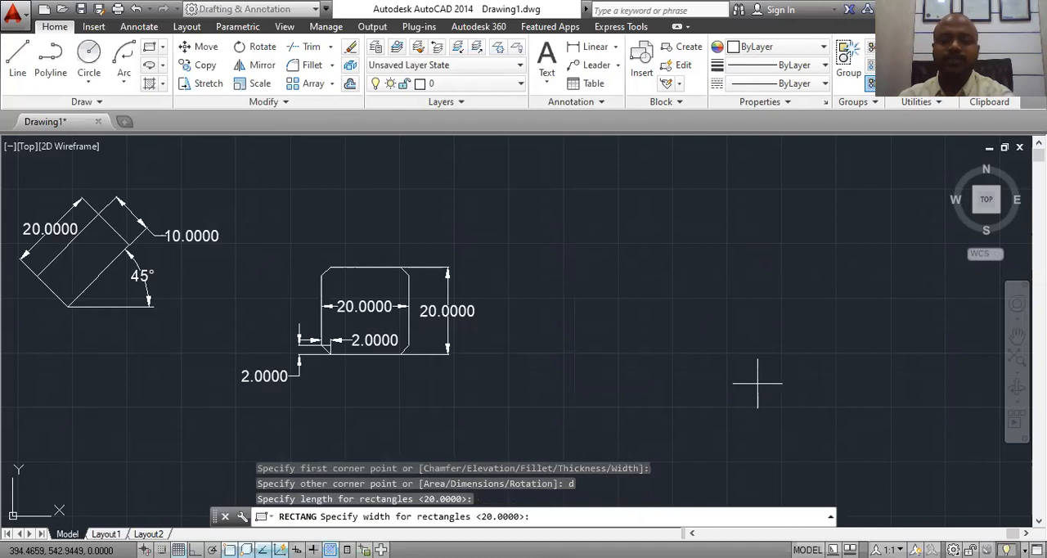
{"action": "key", "text": "Return"}
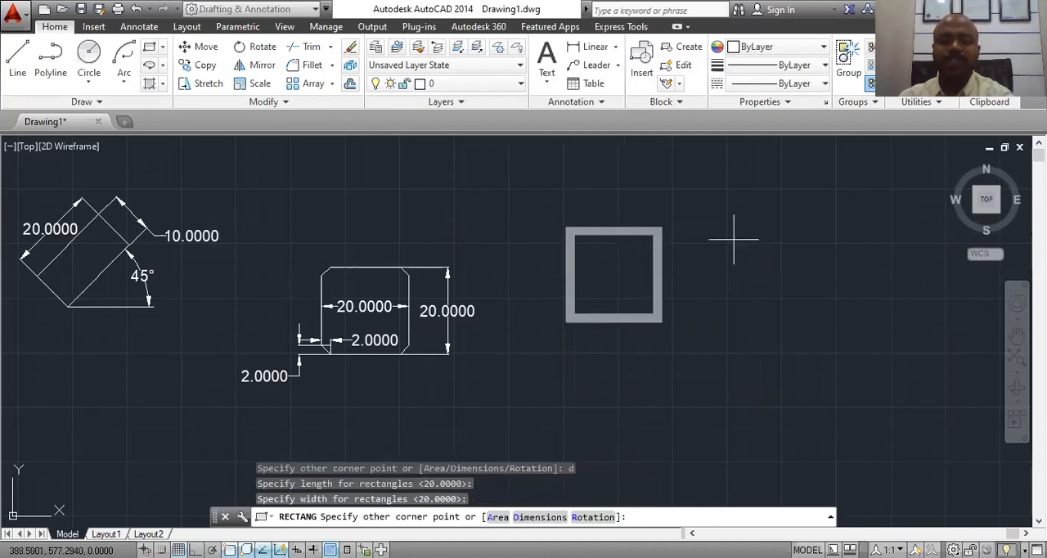
{"action": "left_click", "coordinate": [607, 333]}
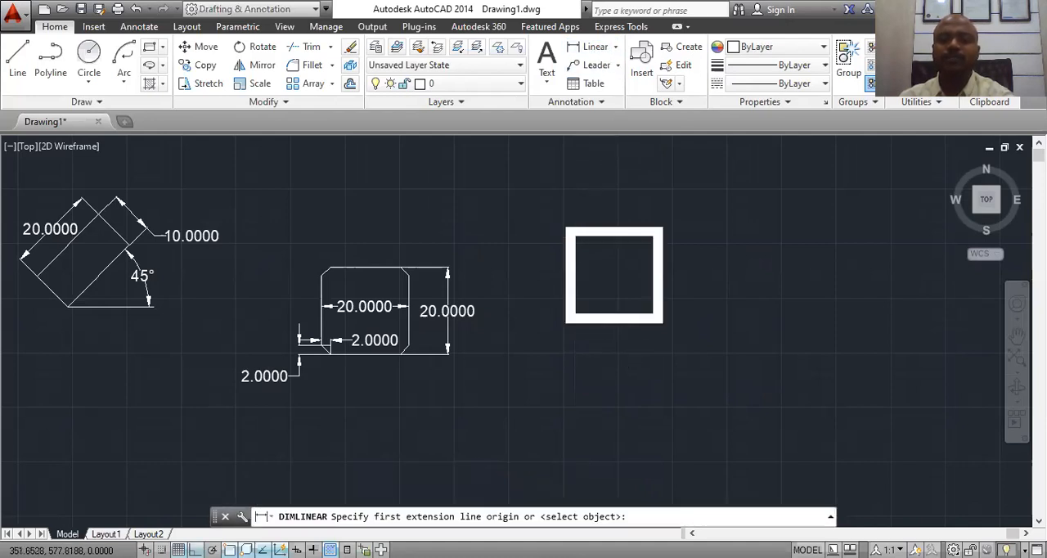
Step: Add a horizontal linear dimension between the upper corners of the wide-line rectangle, placing it just above the upper edge
{"action": "scroll", "coordinate": [564, 229], "scroll_direction": "up", "scroll_amount": 5}
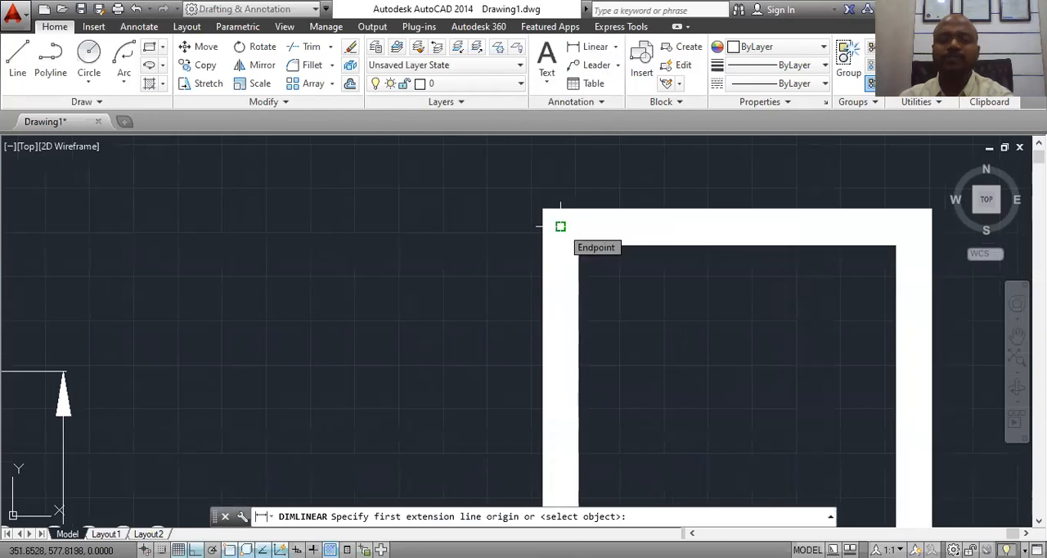
{"action": "left_click", "coordinate": [561, 225]}
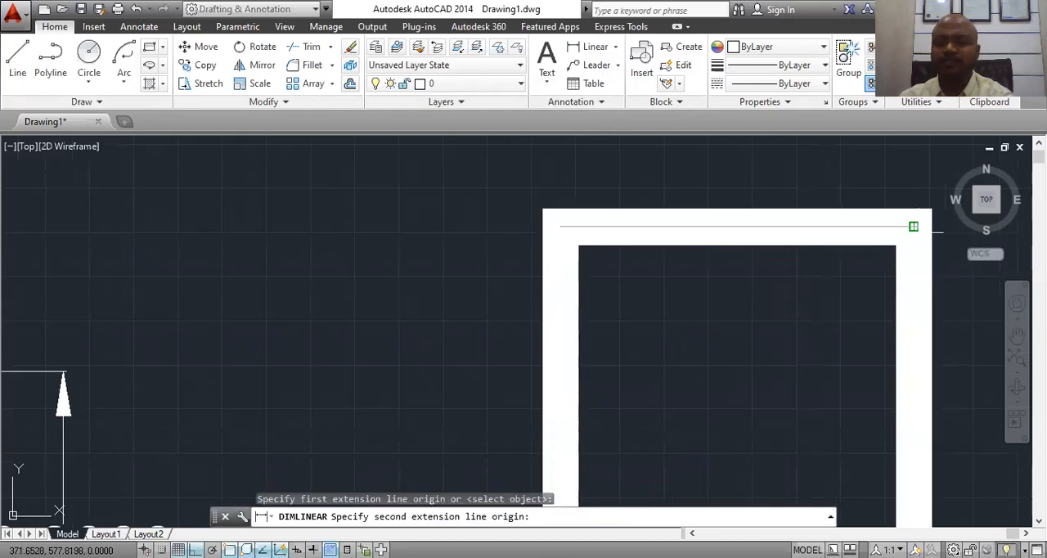
{"action": "left_click", "coordinate": [913, 226]}
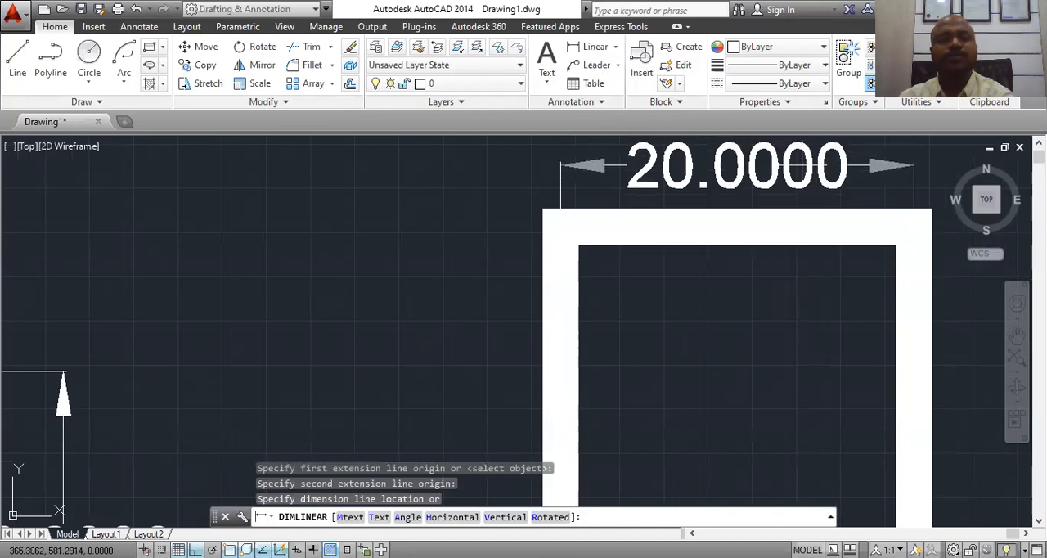
{"action": "left_click", "coordinate": [806, 166]}
Step: Erase all the rectangles and dimensions from the drawing
{"action": "scroll", "coordinate": [638, 238], "scroll_direction": "down", "scroll_amount": 4}
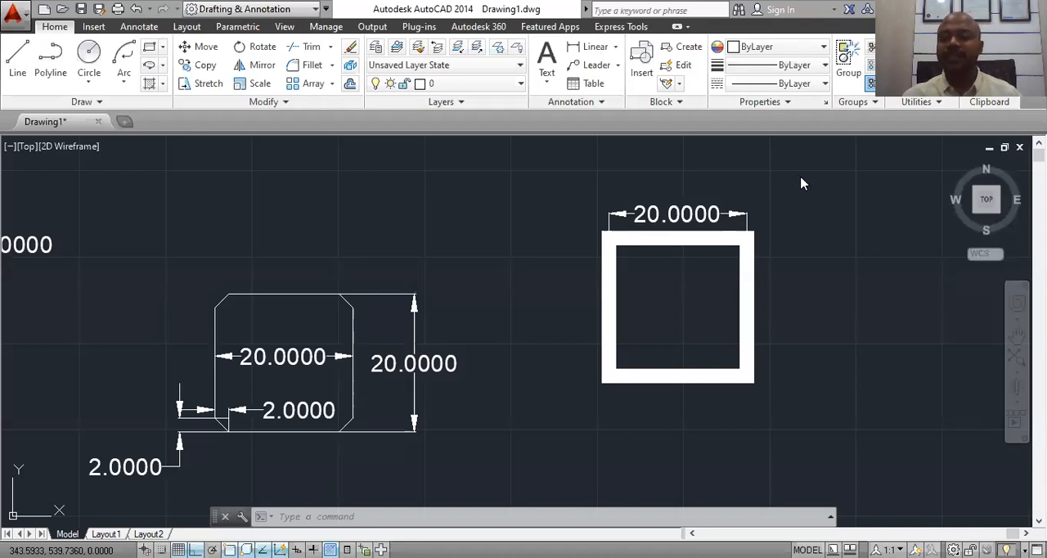
{"action": "scroll", "coordinate": [699, 242], "scroll_direction": "down", "scroll_amount": 3}
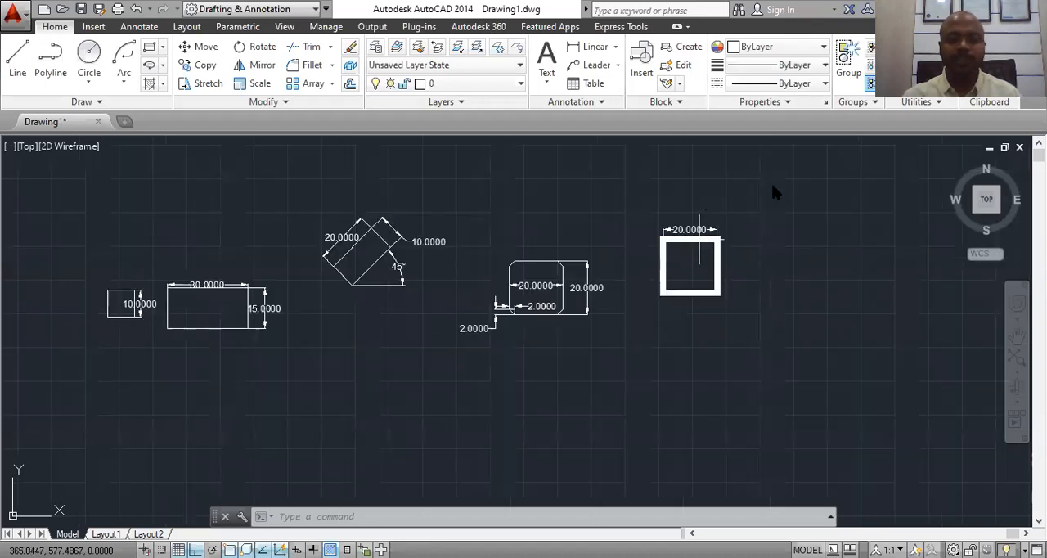
{"action": "left_click", "coordinate": [745, 152]}
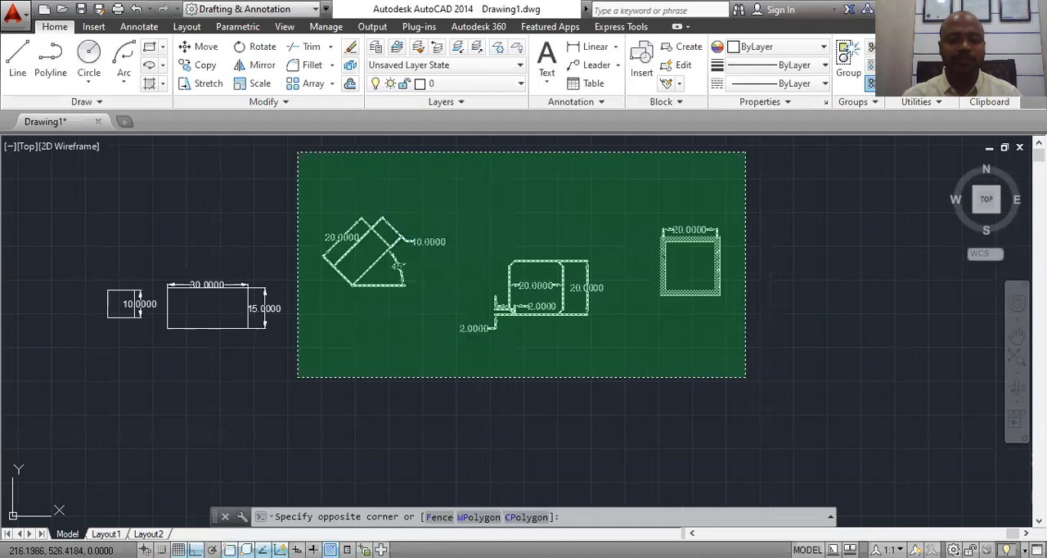
{"action": "left_click", "coordinate": [35, 405]}
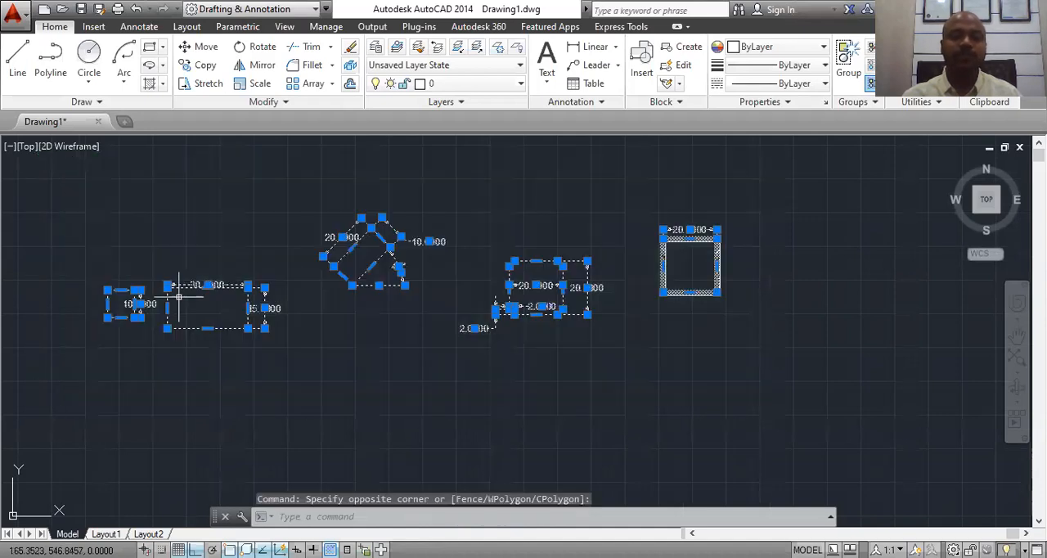
{"action": "right_click", "coordinate": [388, 256]}
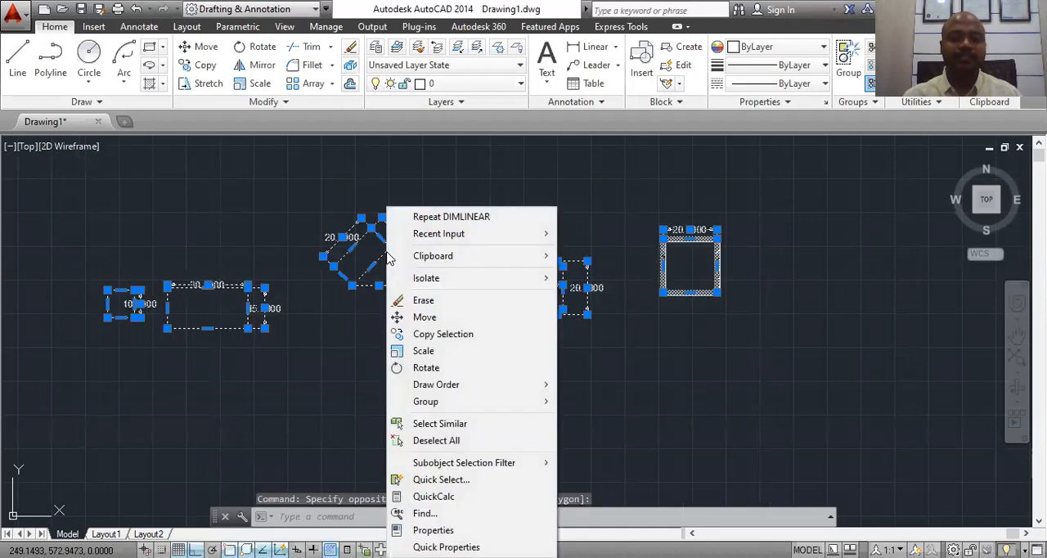
{"action": "left_click", "coordinate": [421, 300]}
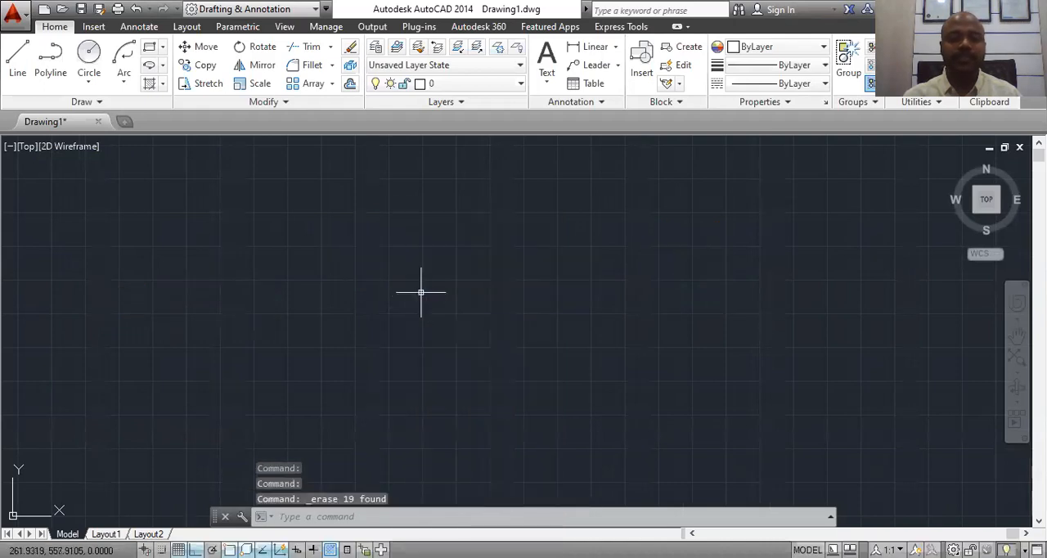
{"action": "left_click", "coordinate": [164, 65]}
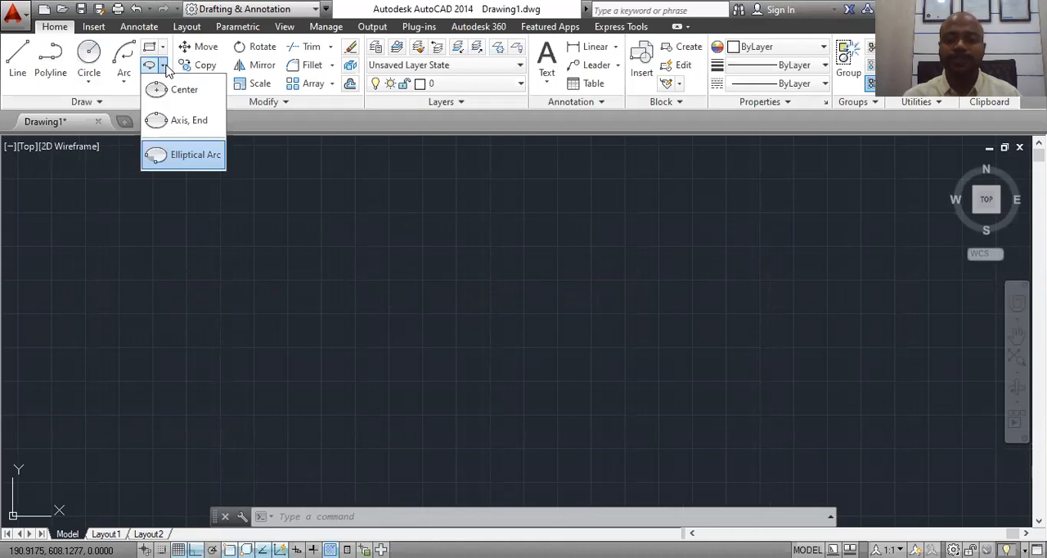
{"action": "left_click", "coordinate": [408, 513]}
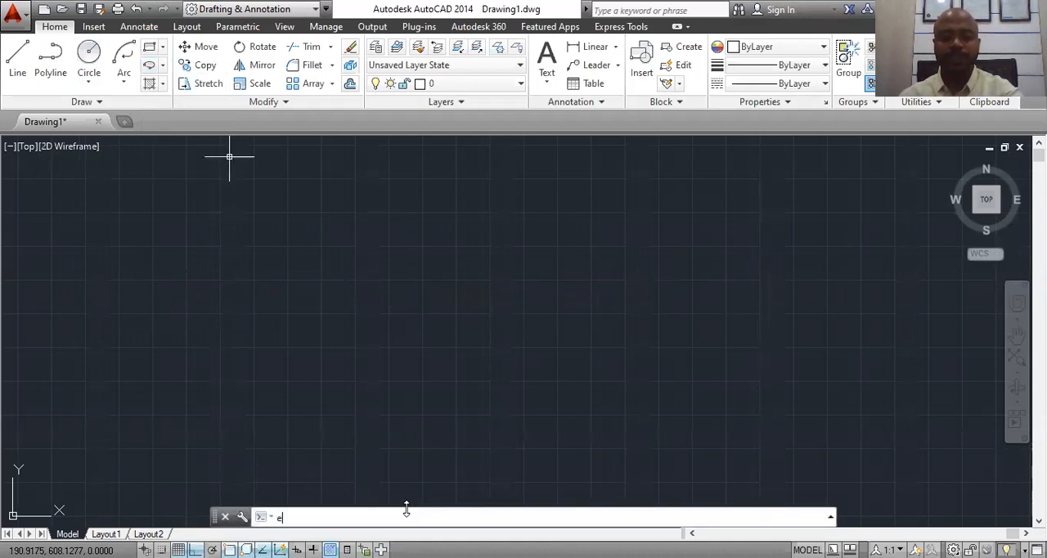
{"action": "type", "text": "EL"}
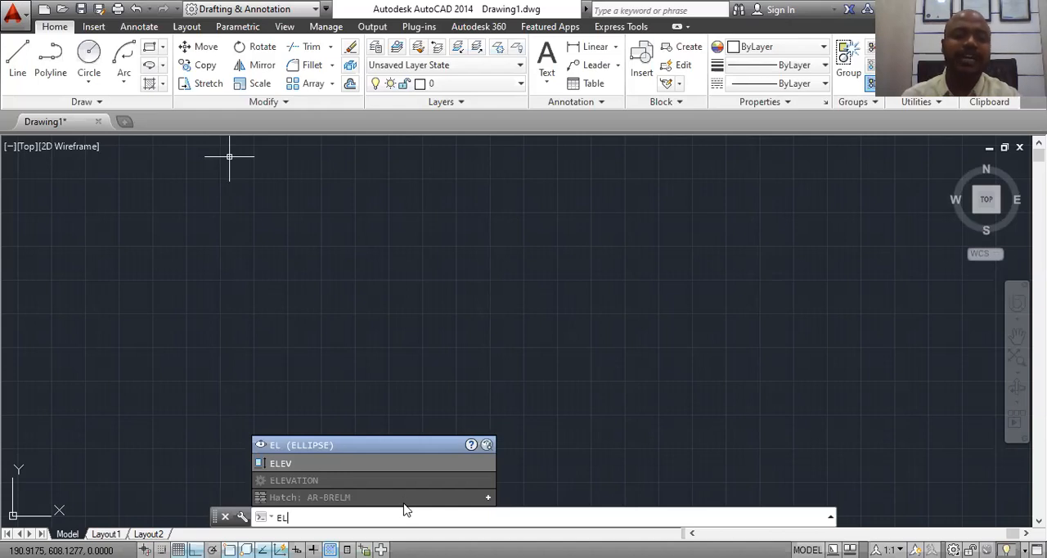
Step: Draw a horizontal line 100 units long across the middle of the empty drawing area
{"action": "left_click", "coordinate": [20, 55]}
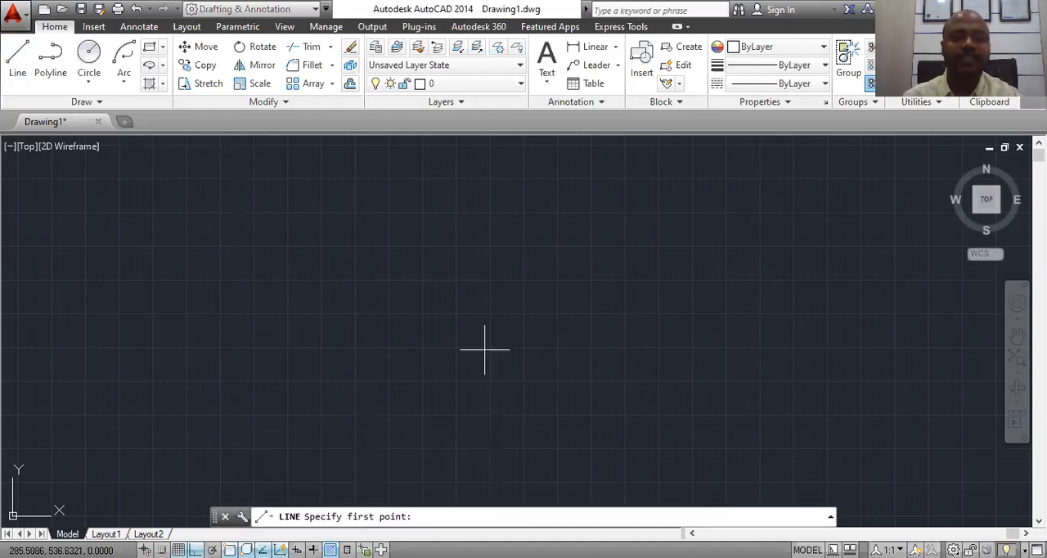
{"action": "left_click", "coordinate": [261, 319]}
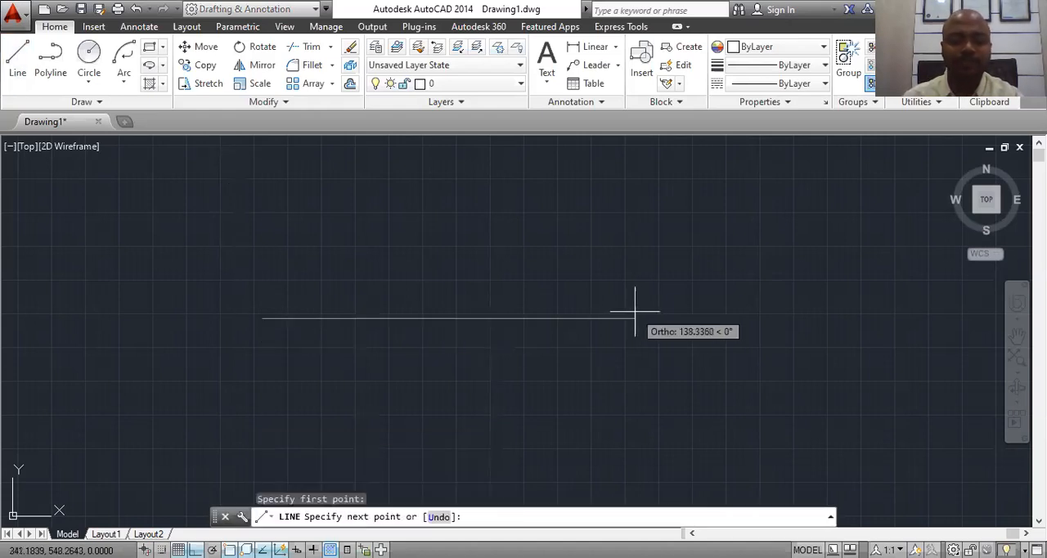
{"action": "type", "text": "1"}
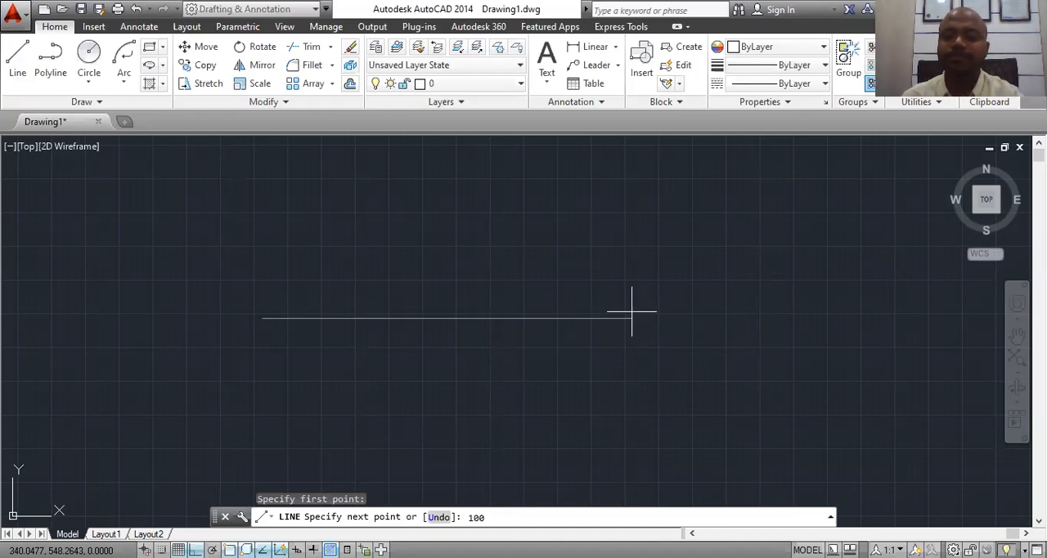
{"action": "type", "text": "00"}
{"action": "key", "text": "Return"}
{"action": "key", "text": "Escape"}
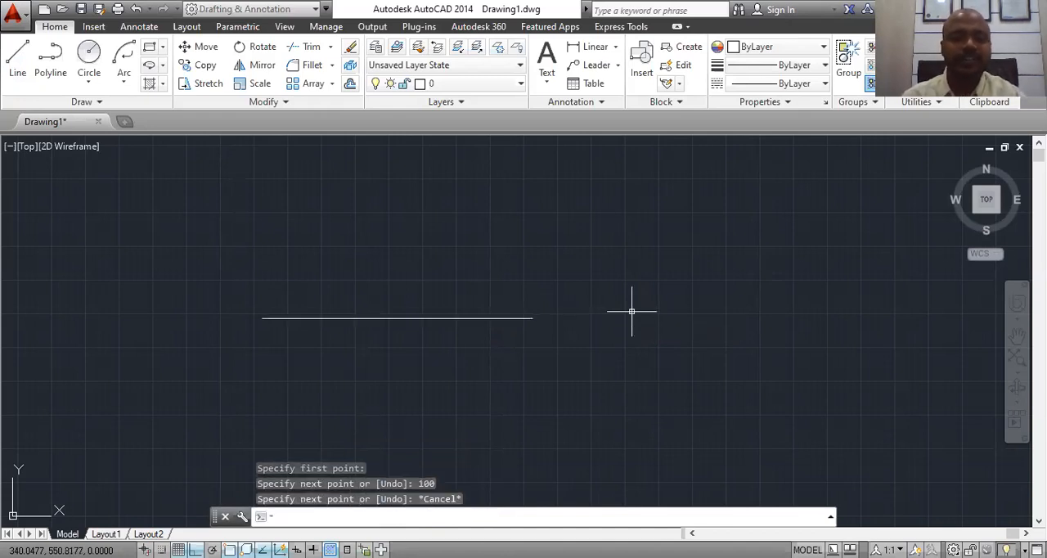
Step: Draw a vertical line 25 units upward from the midpoint of the horizontal line
{"action": "left_click", "coordinate": [18, 56]}
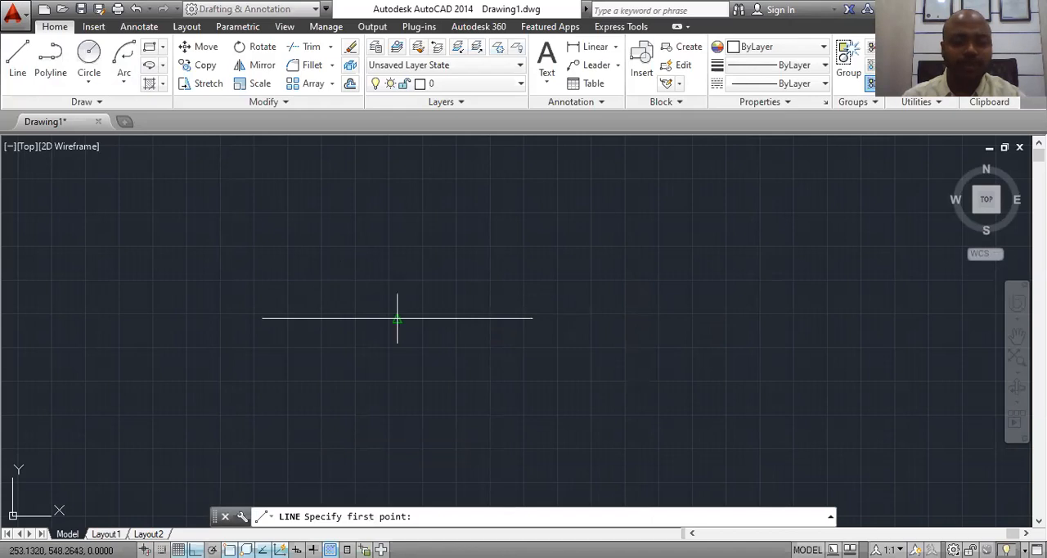
{"action": "left_click", "coordinate": [397, 318]}
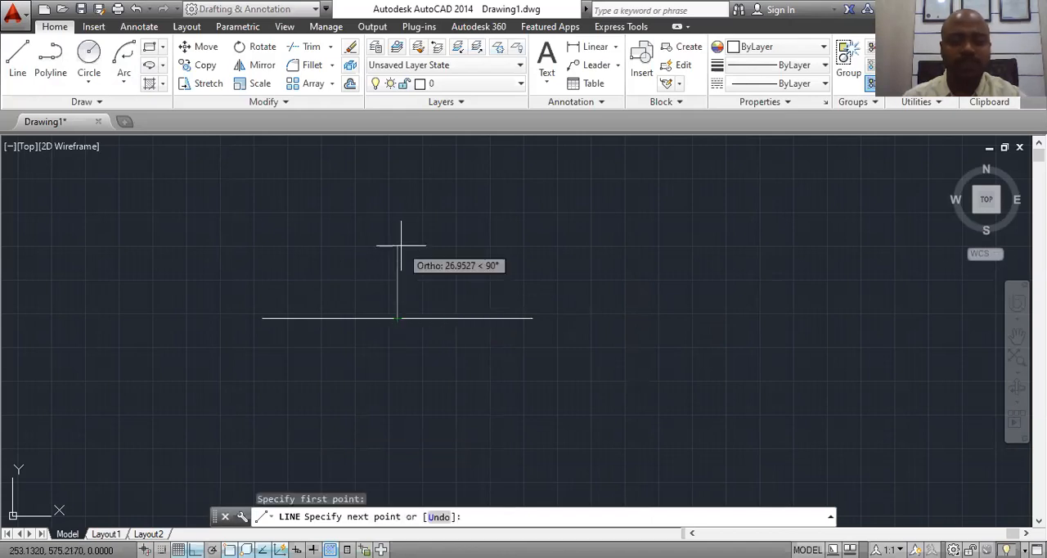
{"action": "type", "text": "25"}
{"action": "key", "text": "Return"}
{"action": "key", "text": "Escape"}
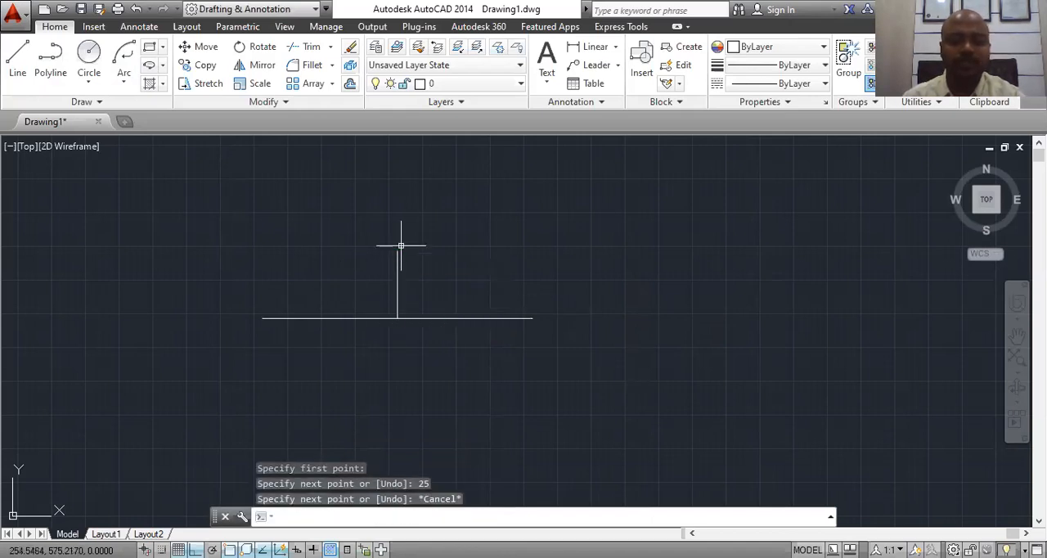
Step: Draw a second vertical line 25 units downward from the horizontal line's midpoint to complete the cross
{"action": "key", "text": "Return"}
{"action": "left_click", "coordinate": [398, 318]}
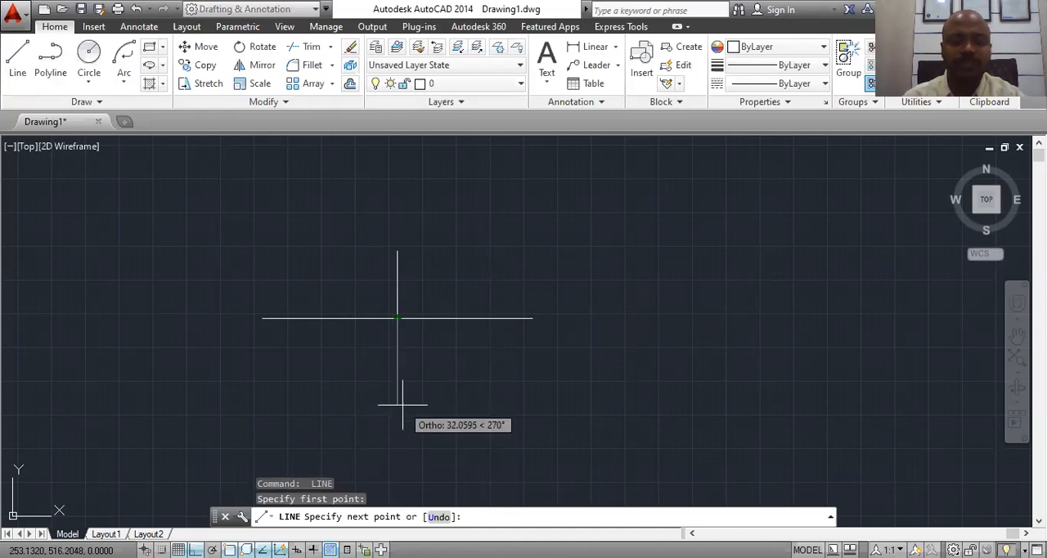
{"action": "type", "text": "25"}
{"action": "key", "text": "Return"}
{"action": "key", "text": "Escape"}
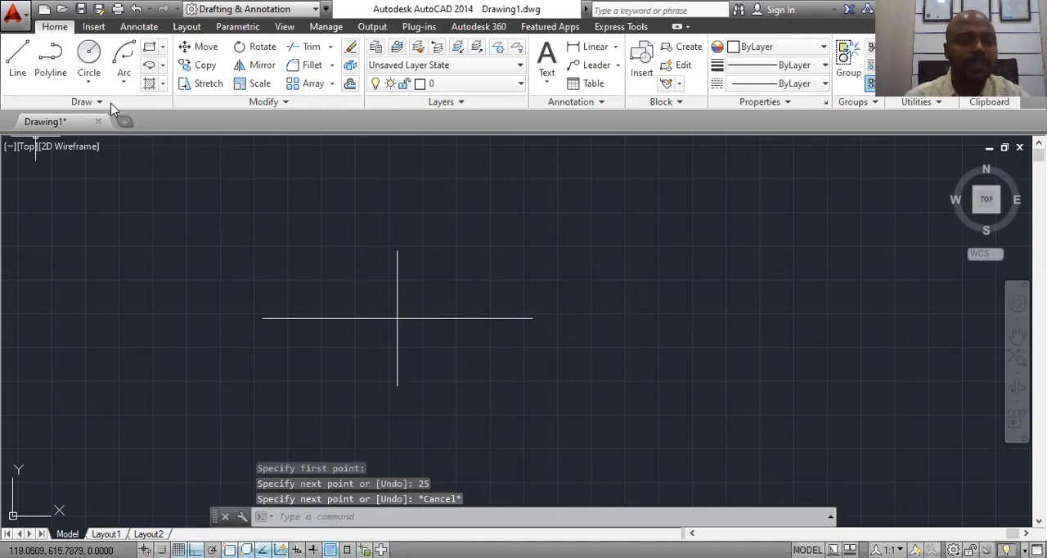
Step: Draw an ellipse with the Center method from the cross's intersection, through the horizontal line's right end and the vertical line's upper end
{"action": "left_click", "coordinate": [163, 64]}
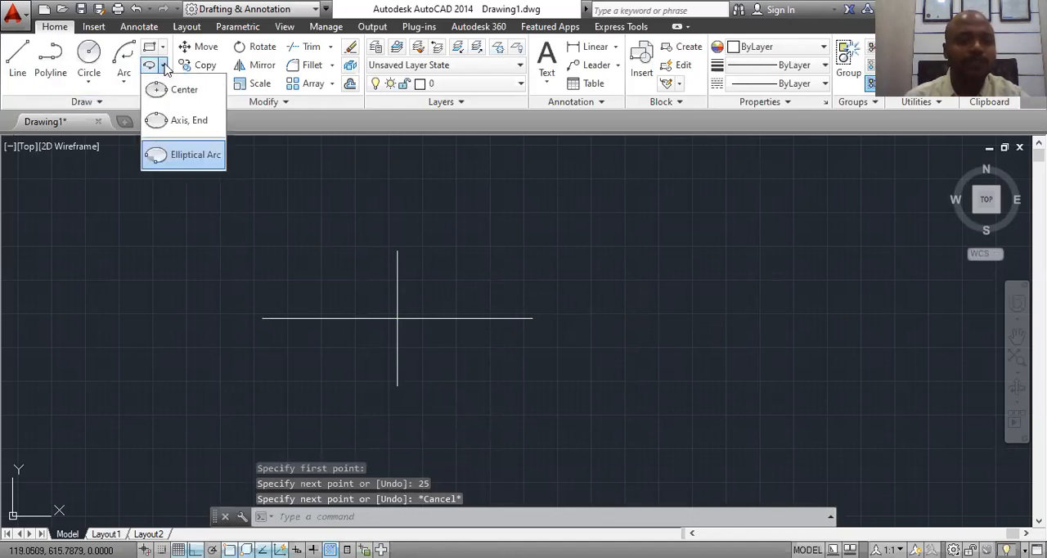
{"action": "left_click", "coordinate": [184, 90]}
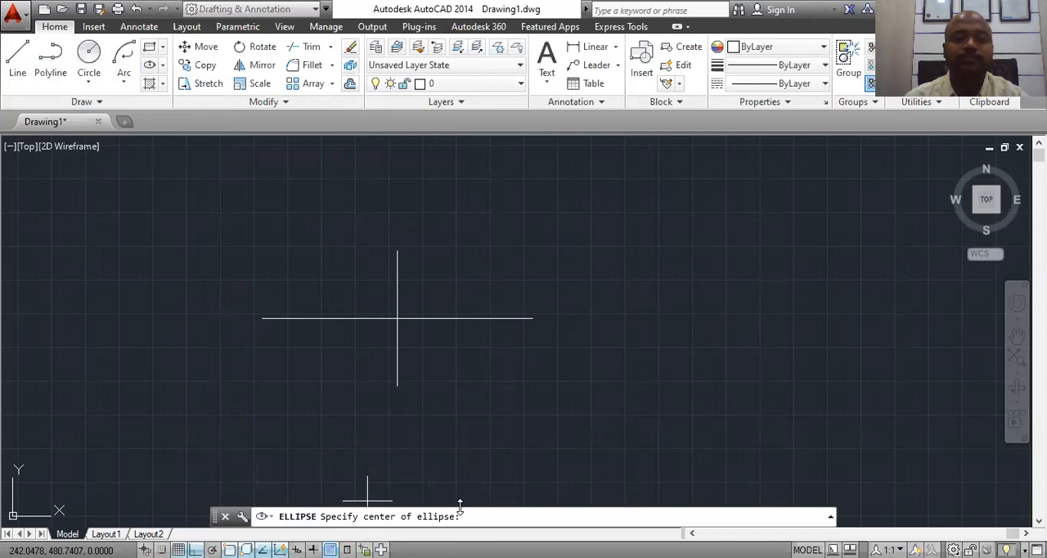
{"action": "left_click", "coordinate": [398, 319]}
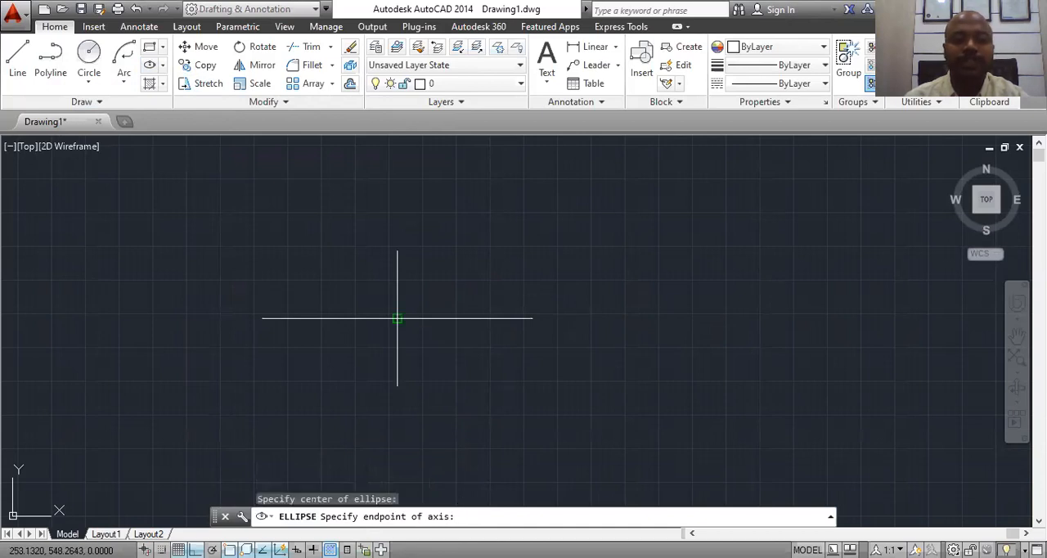
{"action": "left_click", "coordinate": [531, 318]}
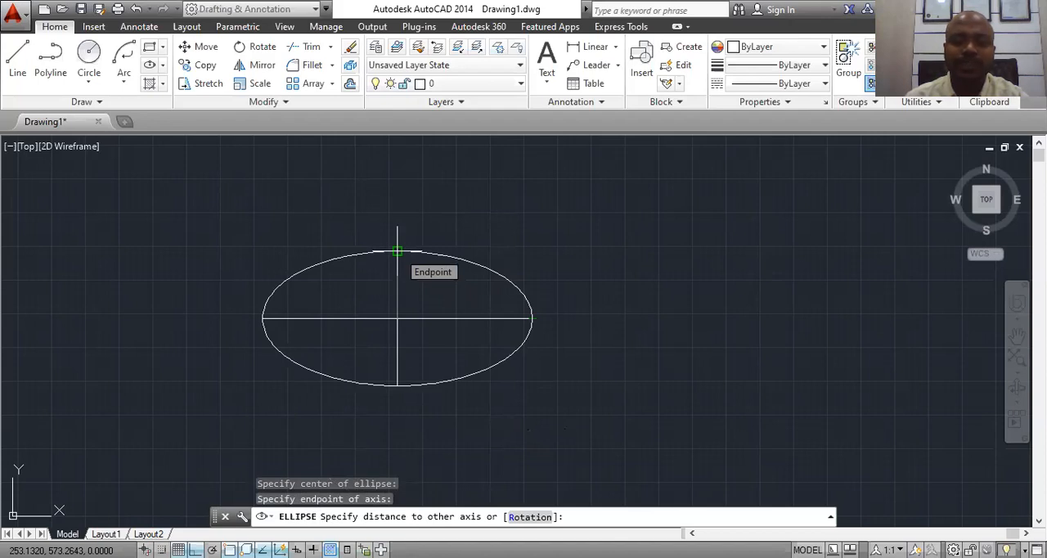
{"action": "left_click", "coordinate": [397, 251]}
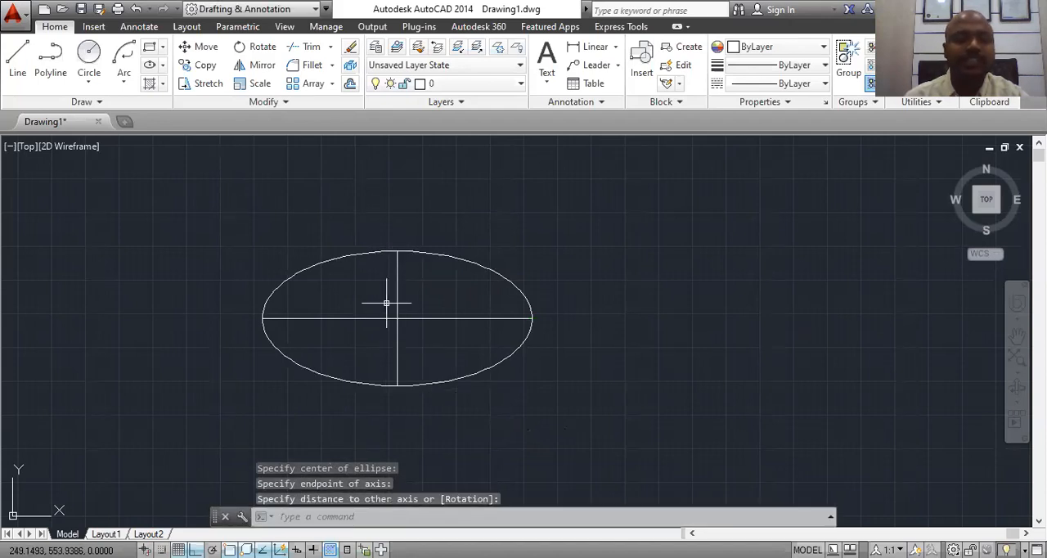
Step: Erase the center-based ellipse, leaving only the crossed axis lines
{"action": "scroll", "coordinate": [386, 302], "scroll_direction": "down", "scroll_amount": 2}
{"action": "scroll", "coordinate": [462, 313], "scroll_direction": "up", "scroll_amount": 2}
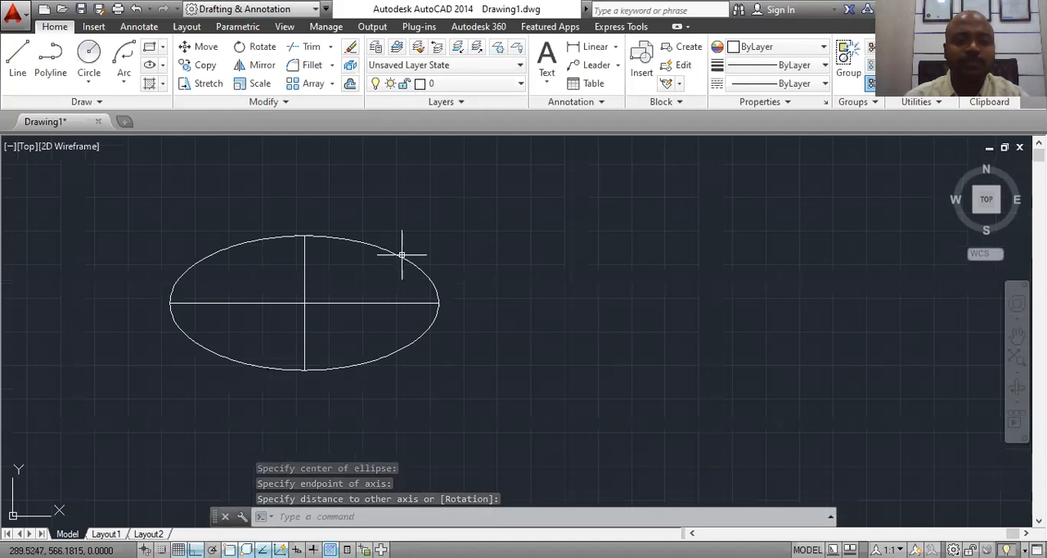
{"action": "left_click", "coordinate": [344, 238]}
{"action": "right_click", "coordinate": [346, 244]}
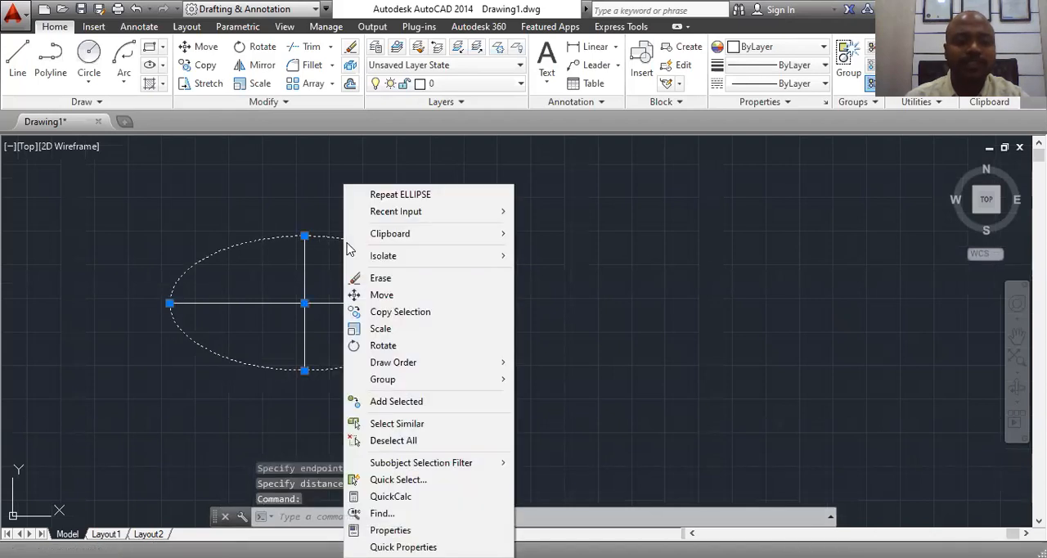
{"action": "left_click", "coordinate": [368, 280]}
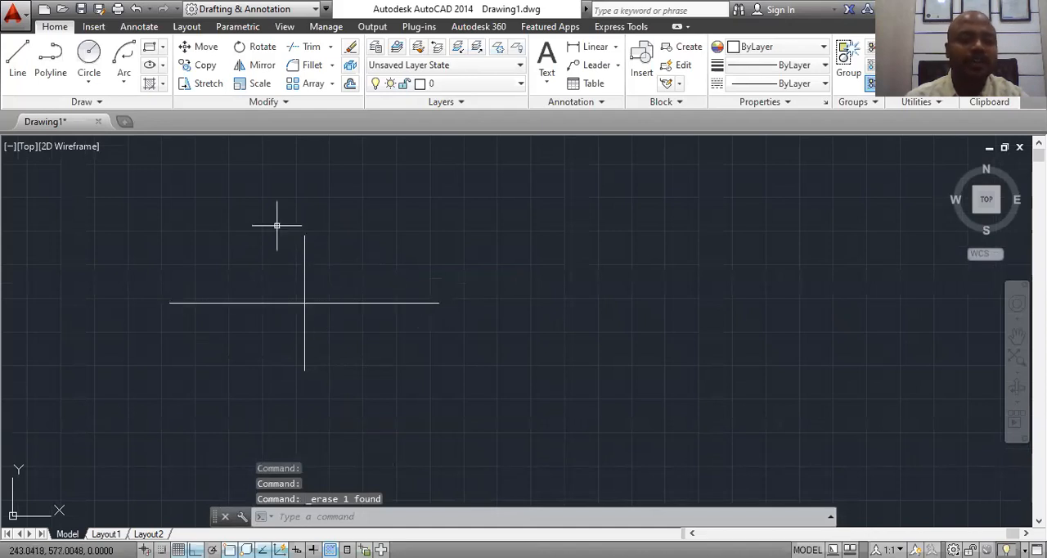
Step: Draw an ellipse with the Axis, End method from the horizontal line's right end to its left end, then through the upper vertical endpoint
{"action": "left_click", "coordinate": [163, 66]}
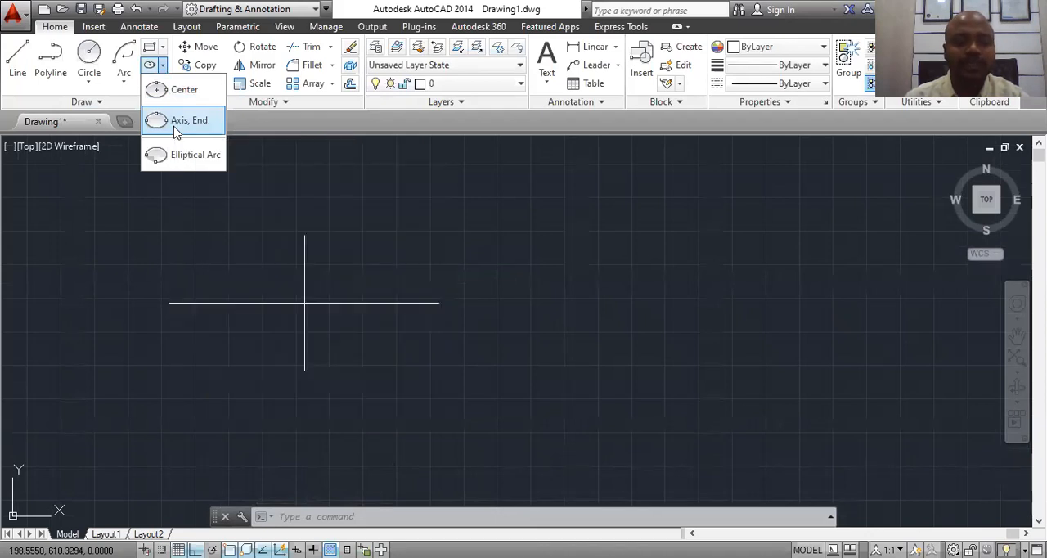
{"action": "left_click", "coordinate": [174, 124]}
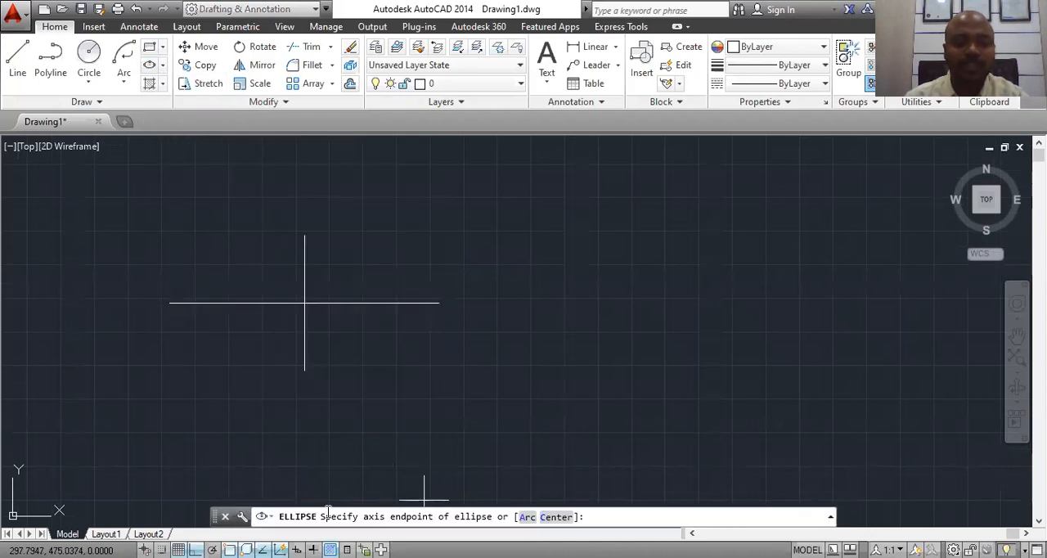
{"action": "left_click", "coordinate": [438, 303]}
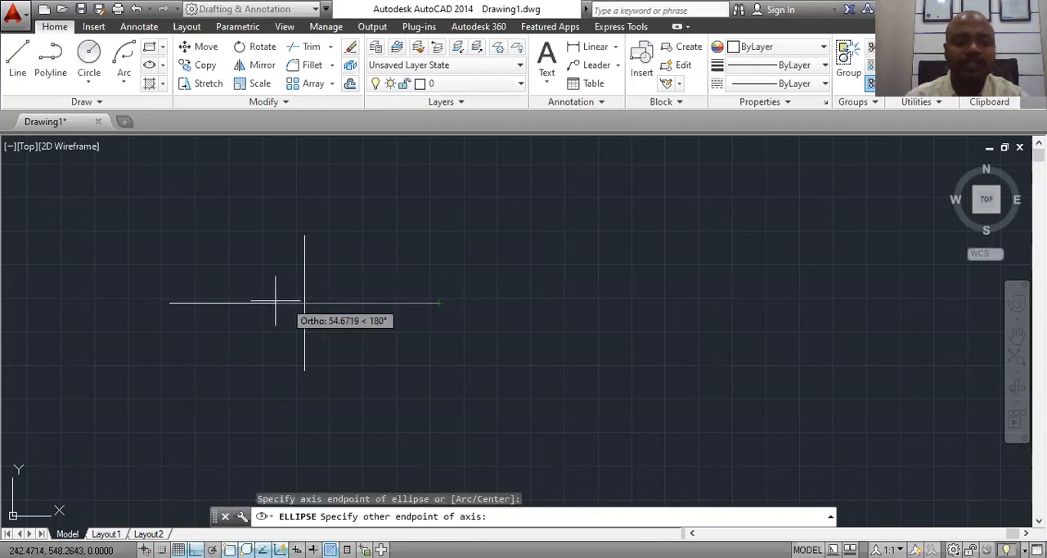
{"action": "left_click", "coordinate": [170, 302]}
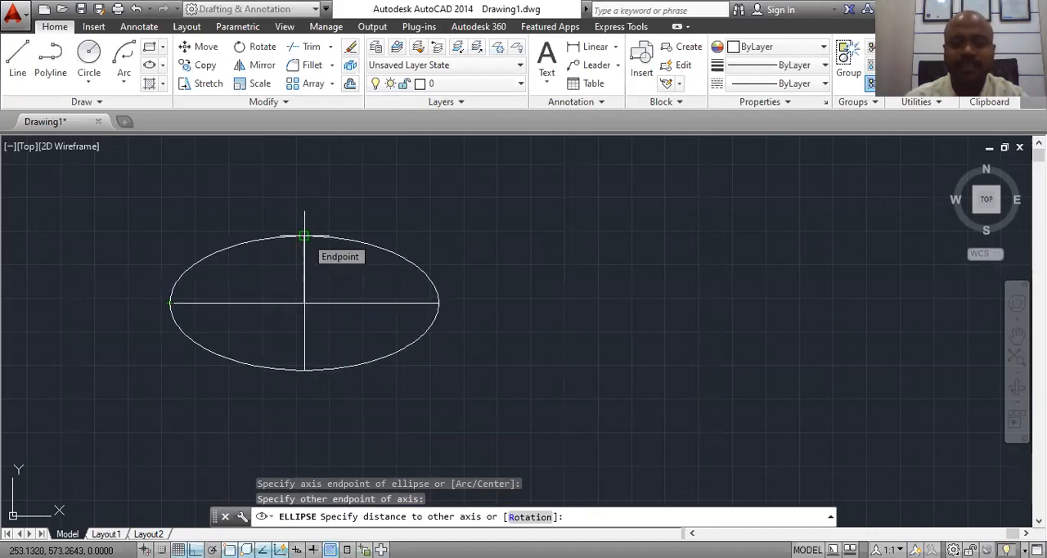
{"action": "left_click", "coordinate": [304, 236]}
Step: Erase the ellipse made with the Axis, End method, keeping the crossed axis lines
{"action": "scroll", "coordinate": [385, 306], "scroll_direction": "down", "scroll_amount": 1}
{"action": "scroll", "coordinate": [360, 310], "scroll_direction": "up", "scroll_amount": 1}
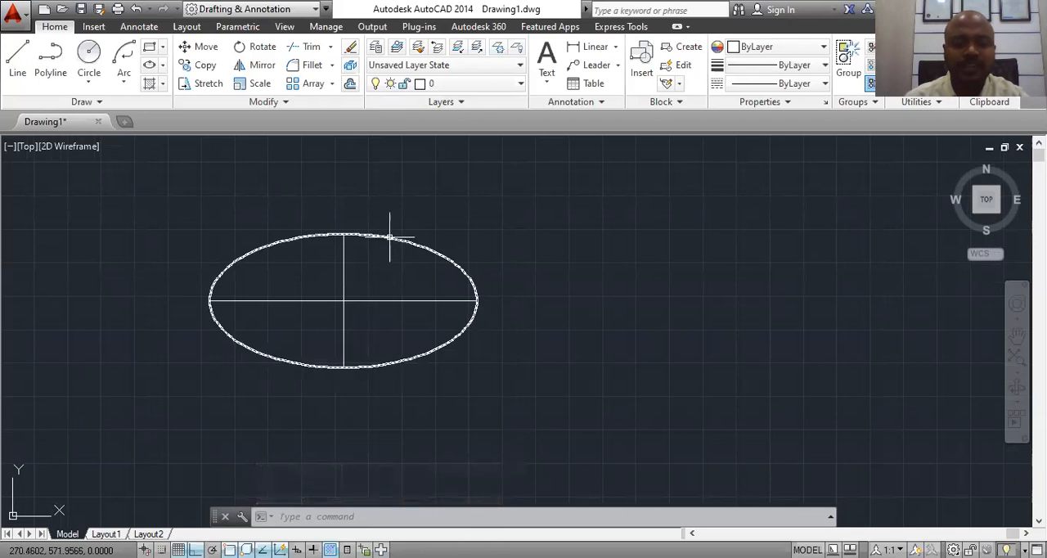
{"action": "left_click", "coordinate": [164, 66]}
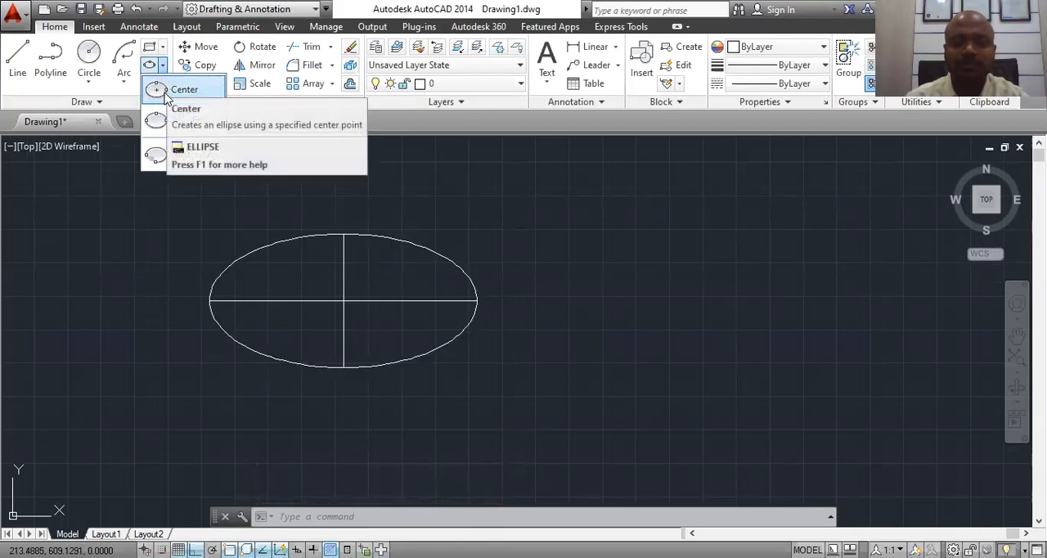
{"action": "left_click", "coordinate": [267, 305]}
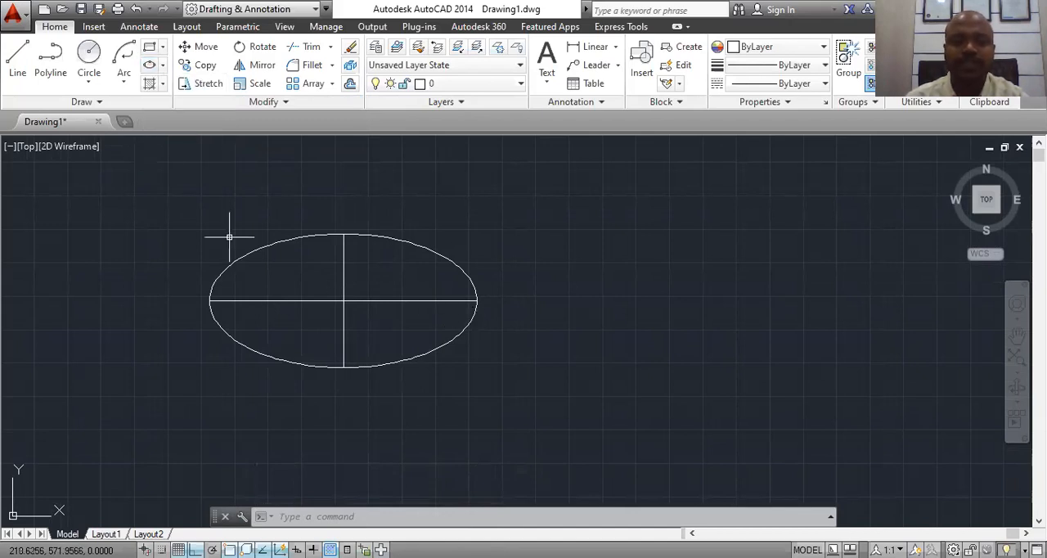
{"action": "left_click", "coordinate": [388, 234]}
{"action": "left_click", "coordinate": [380, 237]}
{"action": "right_click", "coordinate": [386, 235]}
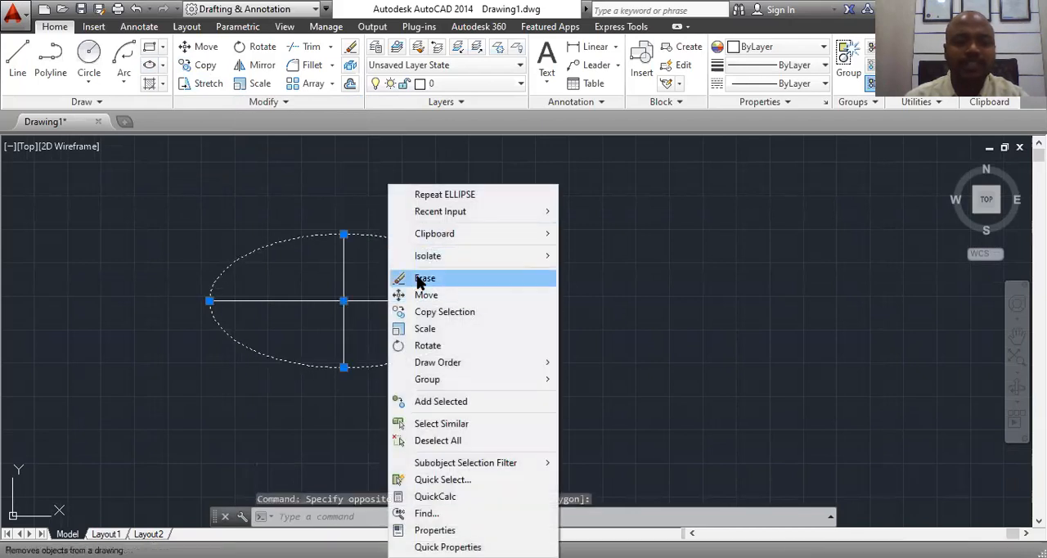
{"action": "left_click", "coordinate": [418, 278]}
Step: Draw an elliptical arc on the crossed lines' right, left and upper endpoints, with a start angle of 45 and an end angle of 270
{"action": "left_click", "coordinate": [163, 65]}
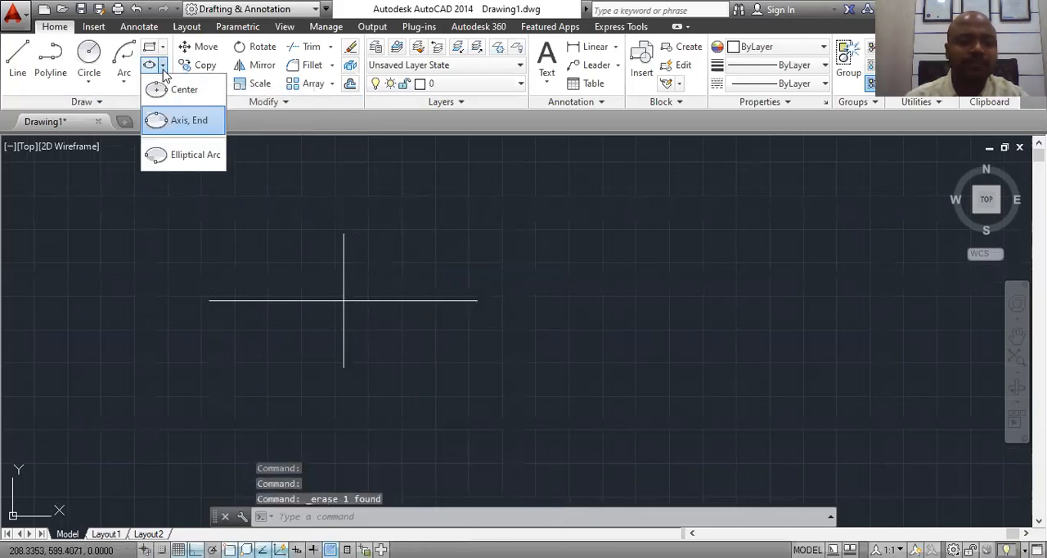
{"action": "left_click", "coordinate": [183, 155]}
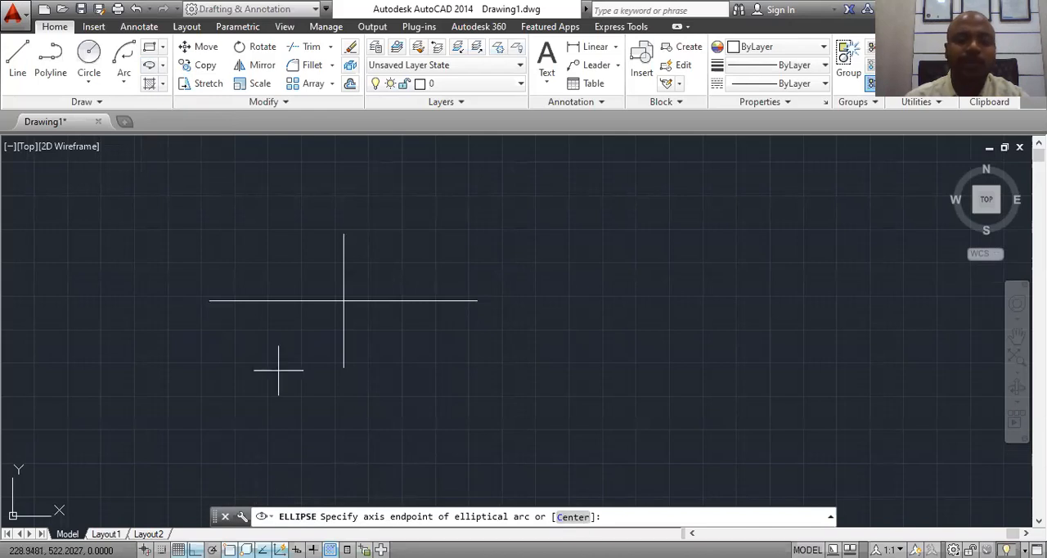
{"action": "left_click", "coordinate": [476, 301]}
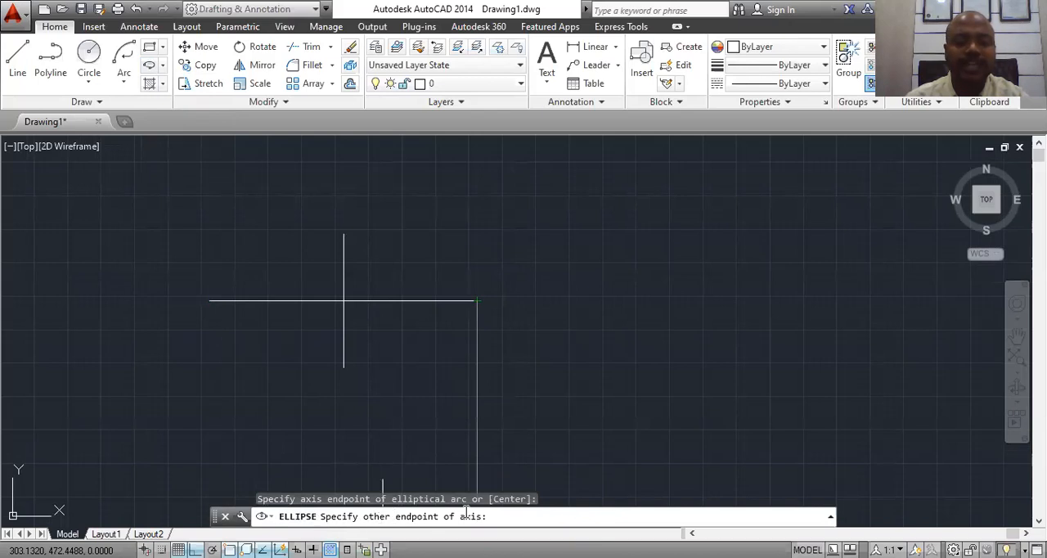
{"action": "left_click", "coordinate": [209, 301]}
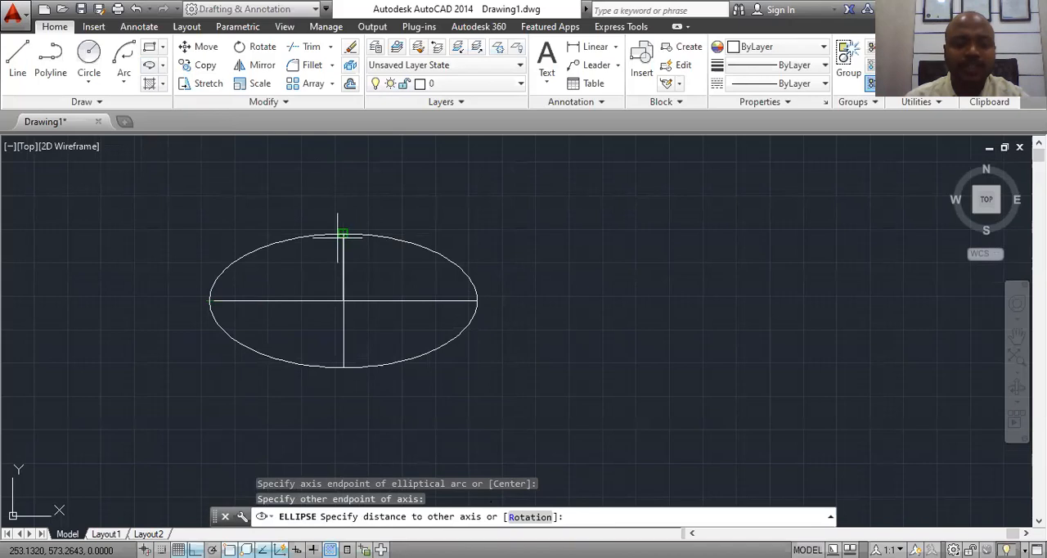
{"action": "left_click", "coordinate": [343, 234]}
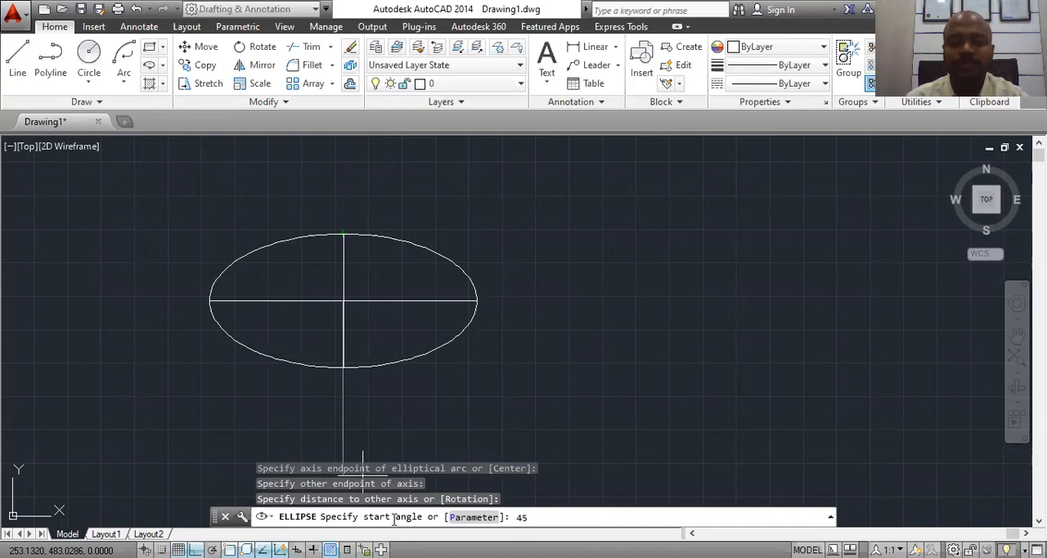
{"action": "key", "text": "Return"}
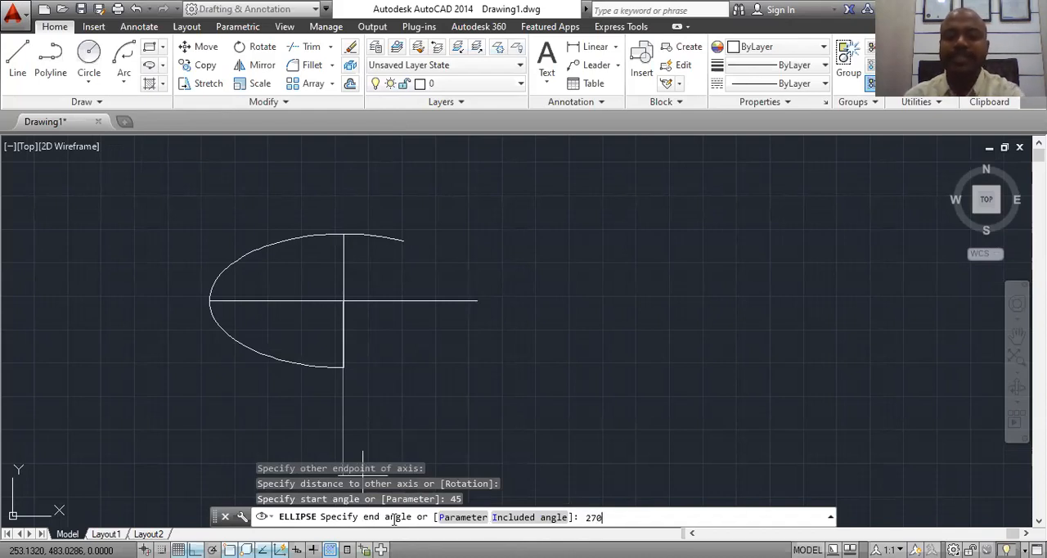
{"action": "key", "text": "Return"}
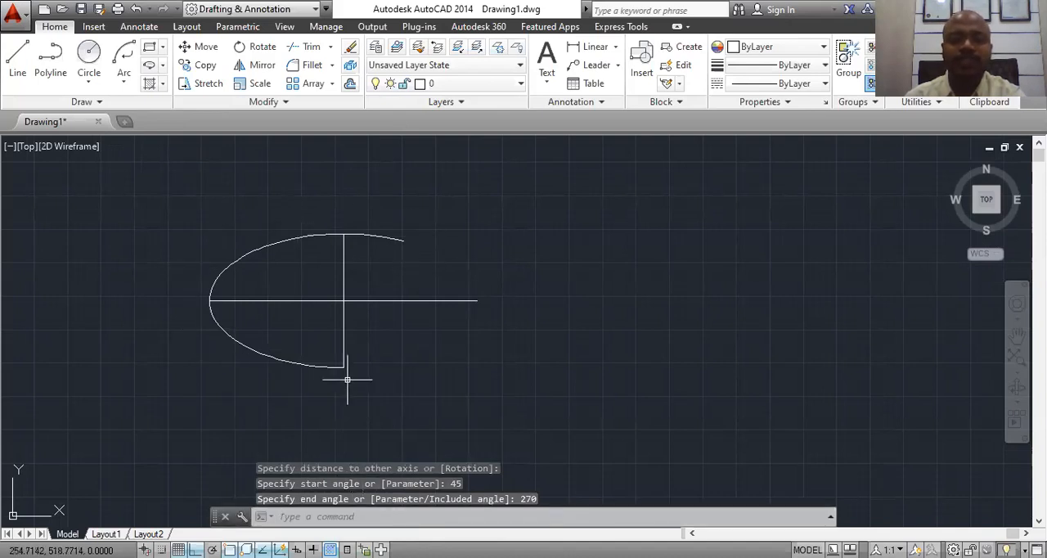
{"action": "left_click", "coordinate": [18, 54]}
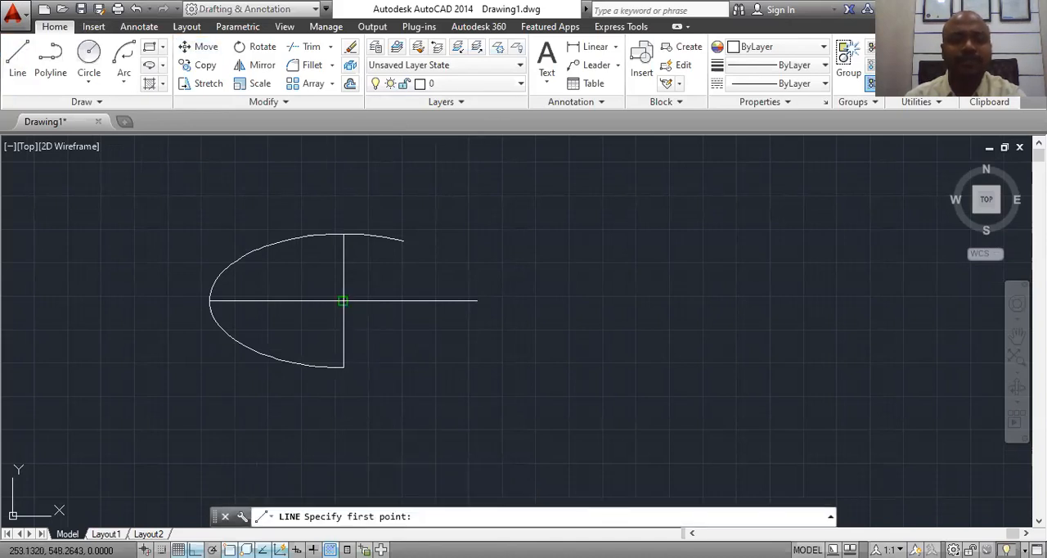
{"action": "left_click", "coordinate": [342, 301]}
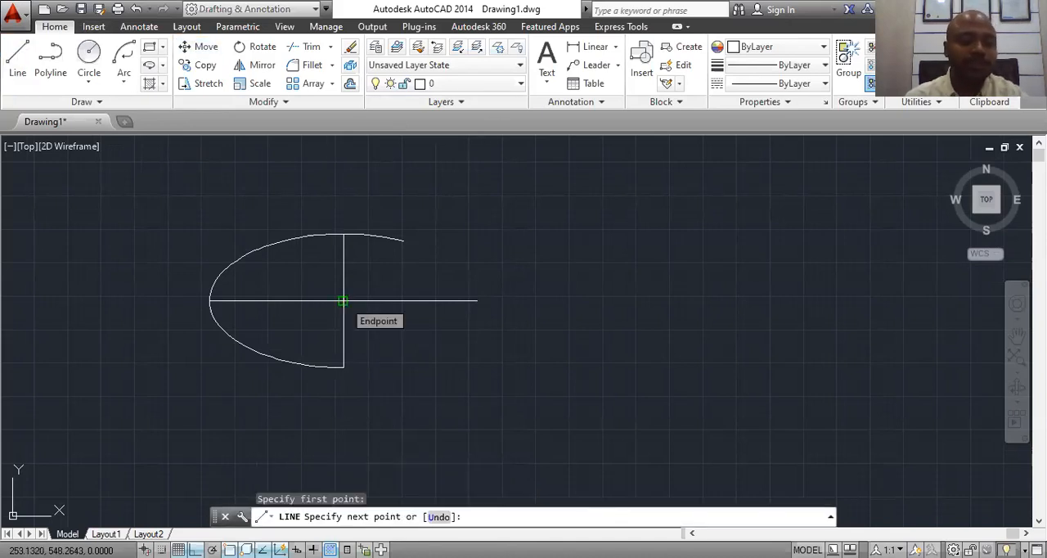
{"action": "type", "text": "@50<45"}
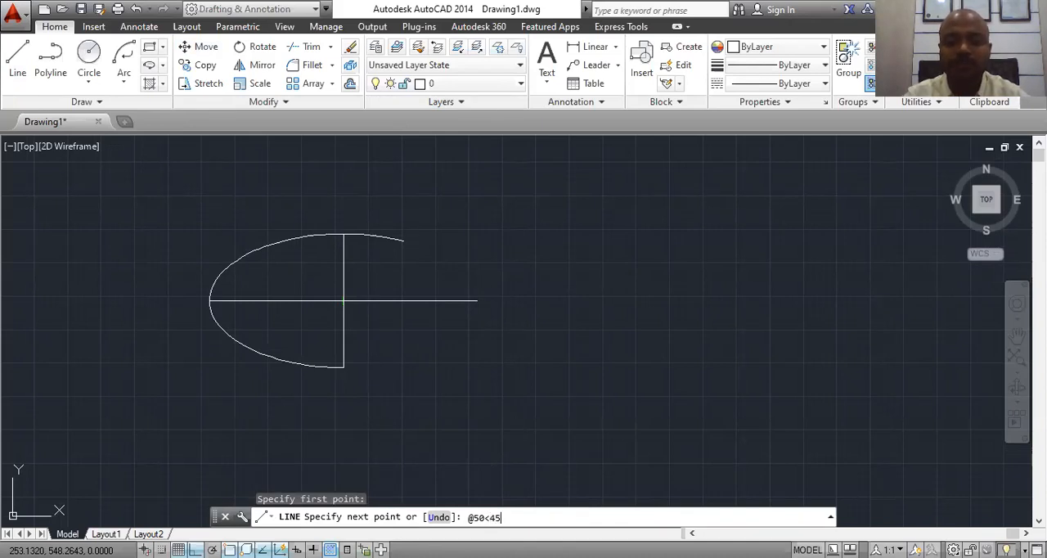
{"action": "key", "text": "Return"}
{"action": "key", "text": "Escape"}
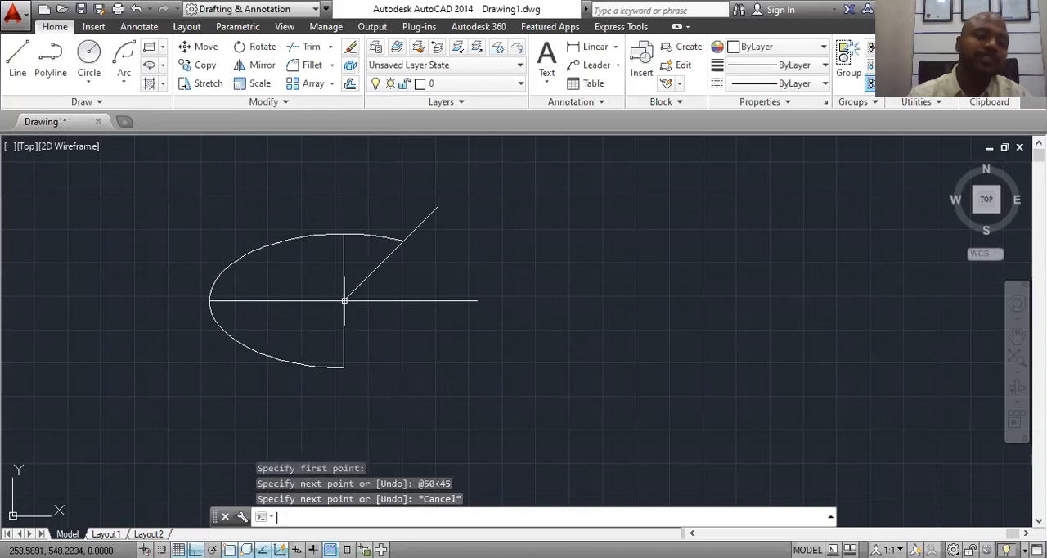
Step: Add an angular dimension between the inclined line and the horizontal axis line, placing its arc just outside the elliptical arc's end
{"action": "scroll", "coordinate": [376, 268], "scroll_direction": "up", "scroll_amount": 4}
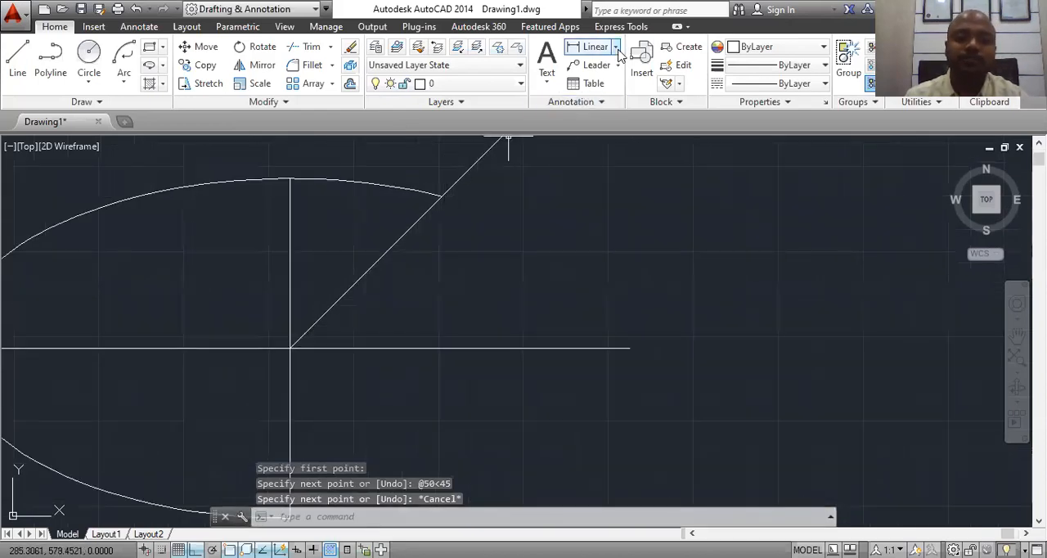
{"action": "left_click", "coordinate": [616, 47]}
{"action": "left_click", "coordinate": [605, 133]}
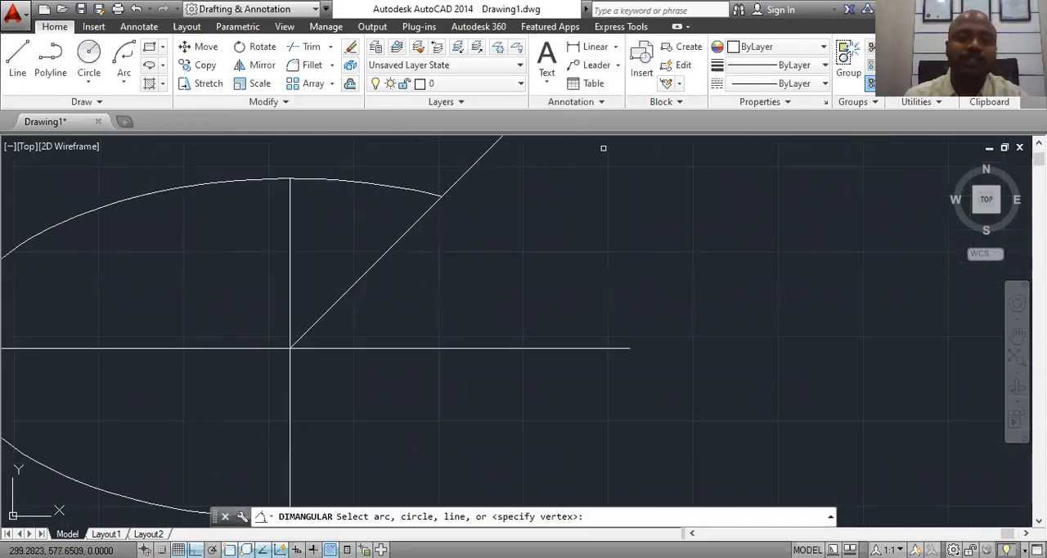
{"action": "left_click", "coordinate": [373, 263]}
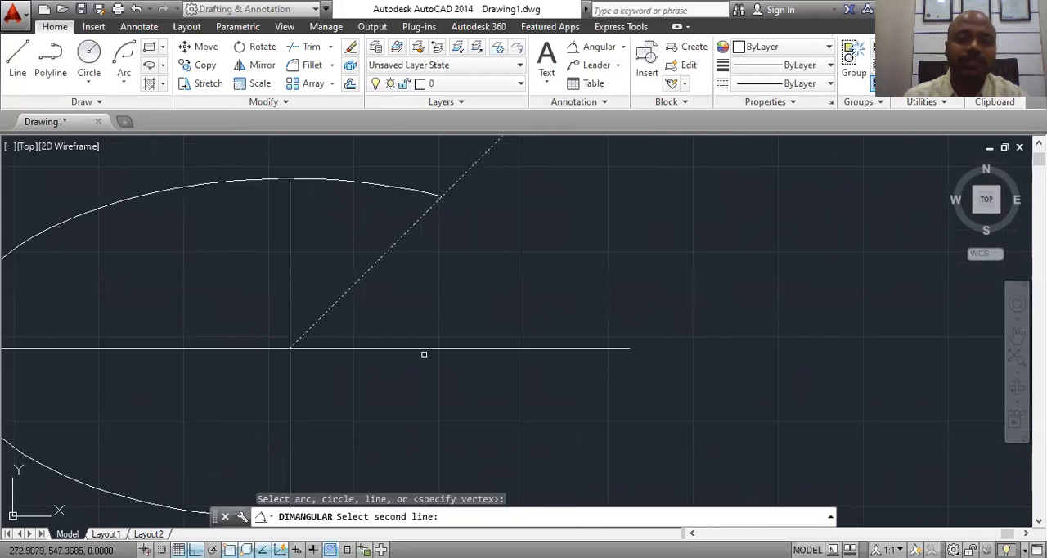
{"action": "left_click", "coordinate": [425, 350]}
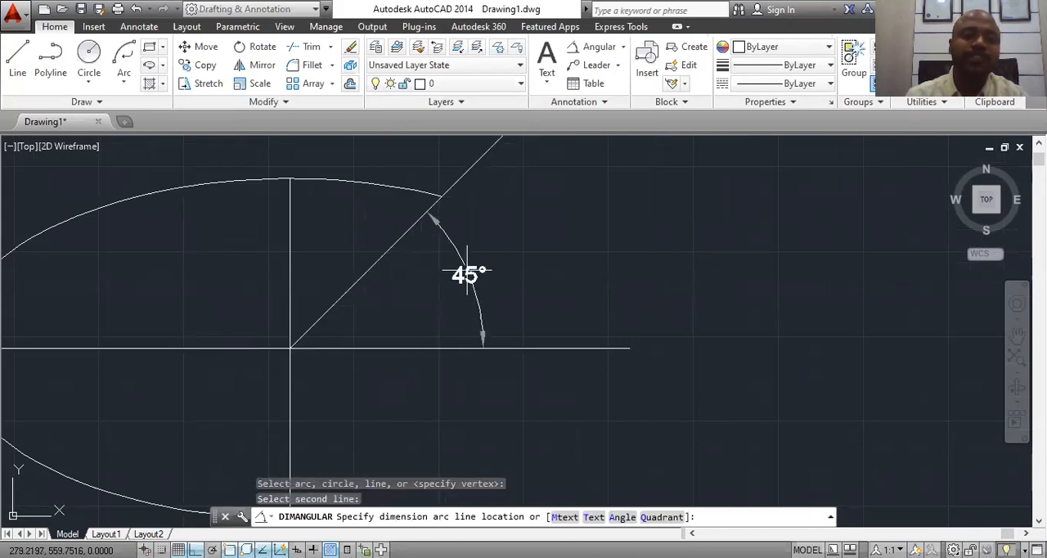
{"action": "left_click", "coordinate": [466, 275]}
{"action": "key", "text": "Escape"}
{"action": "scroll", "coordinate": [451, 294], "scroll_direction": "down", "scroll_amount": 6}
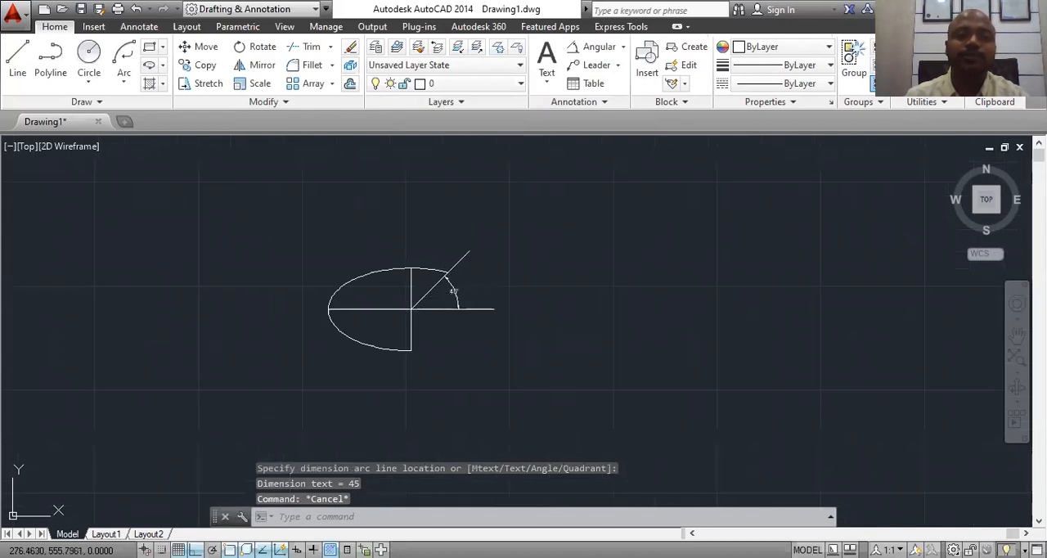
{"action": "left_click", "coordinate": [524, 228]}
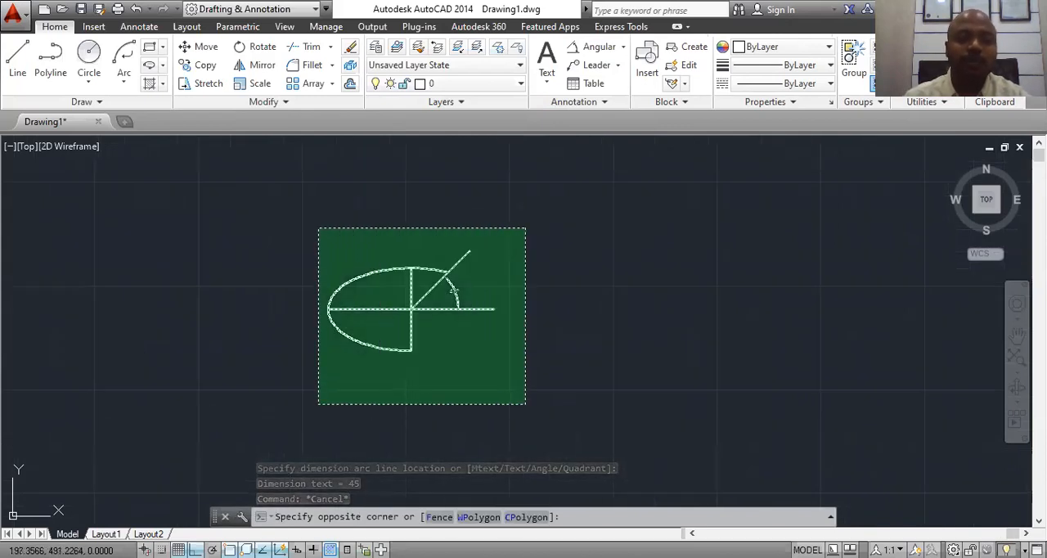
{"action": "key", "text": "Escape"}
{"action": "scroll", "coordinate": [470, 272], "scroll_direction": "up", "scroll_amount": 2}
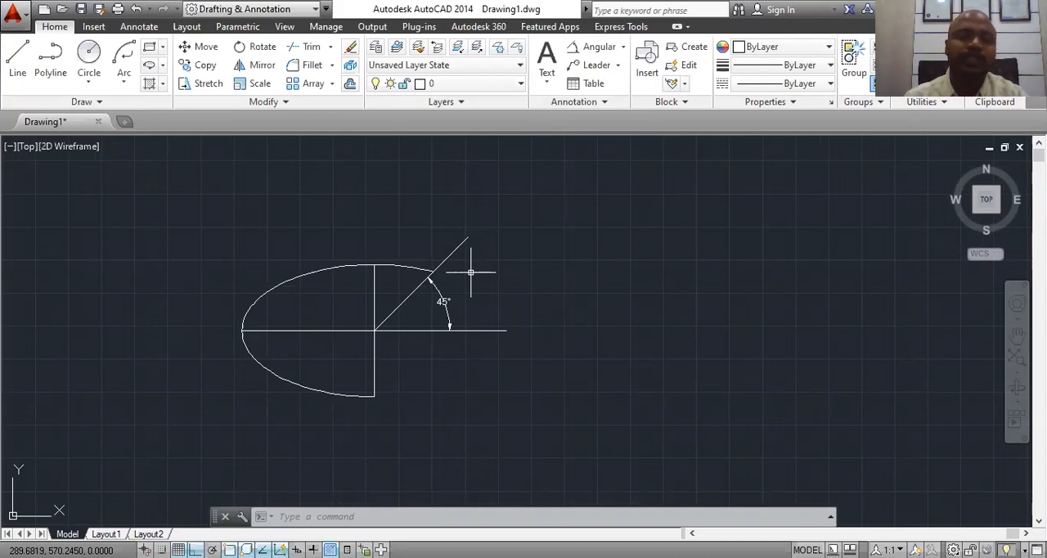
Step: Move the whole figure with its dimension up and to the right, using the axes' intersection as base point and Ortho off
{"action": "left_click", "coordinate": [189, 54]}
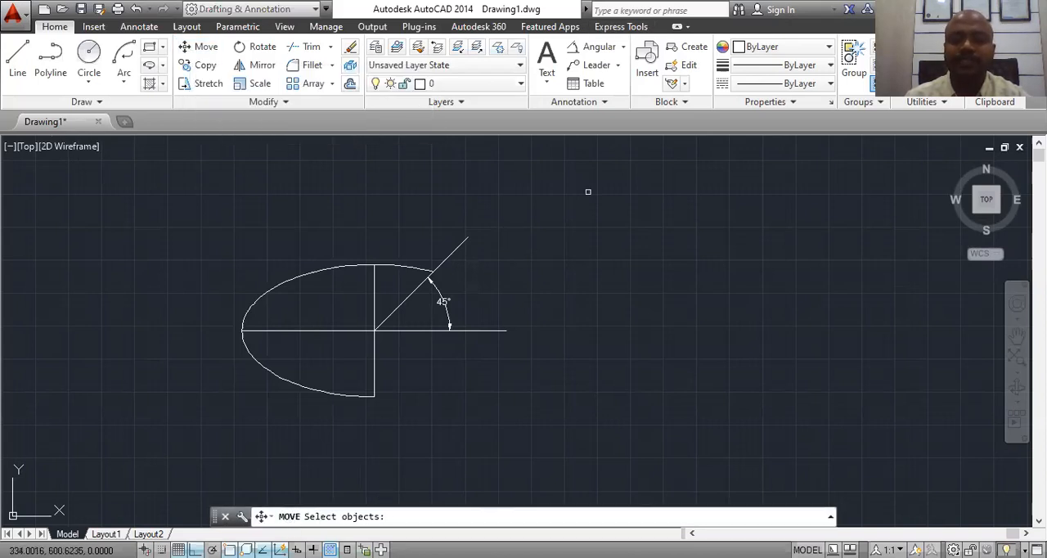
{"action": "left_click", "coordinate": [542, 180]}
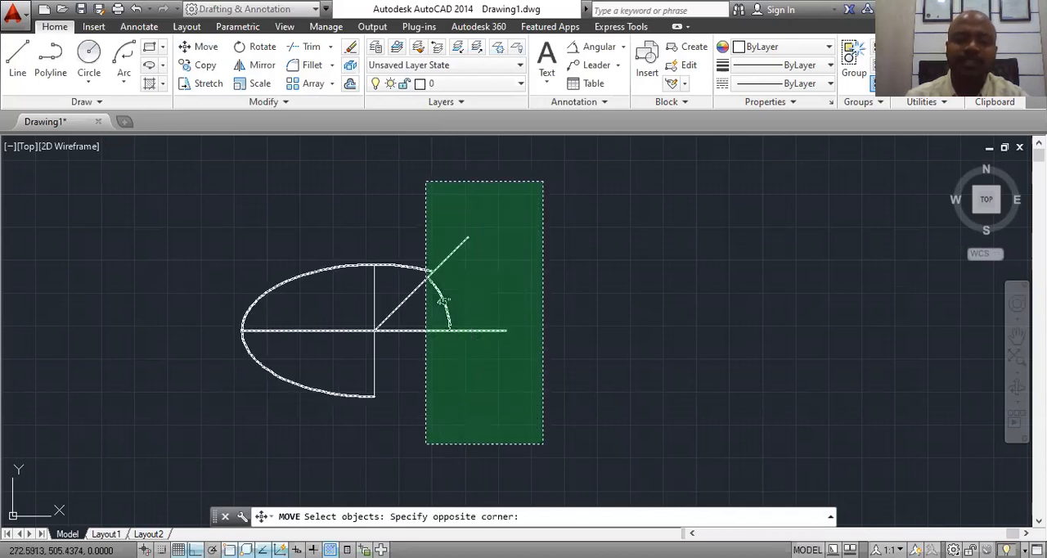
{"action": "left_click", "coordinate": [199, 472]}
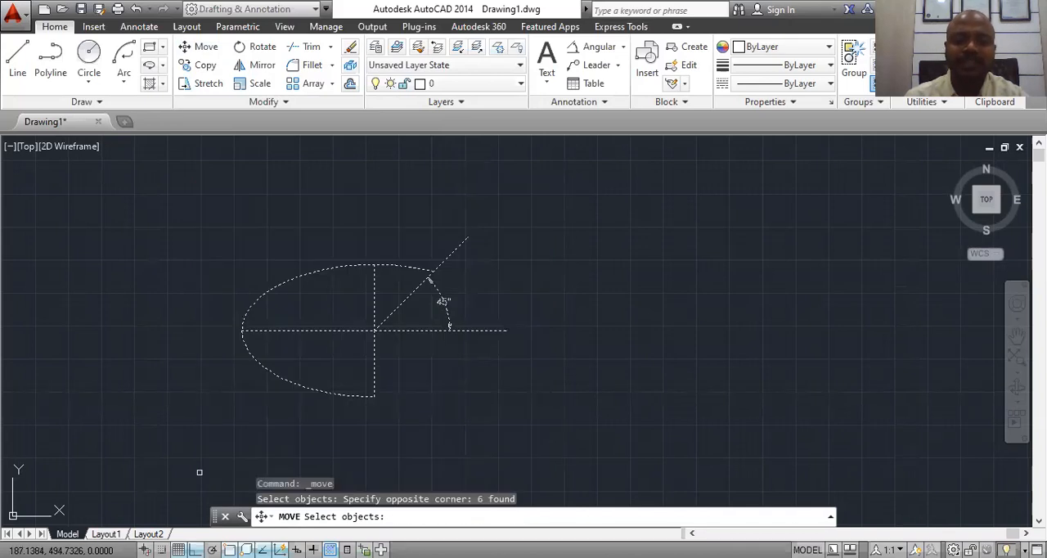
{"action": "key", "text": "Return"}
{"action": "left_click", "coordinate": [374, 330]}
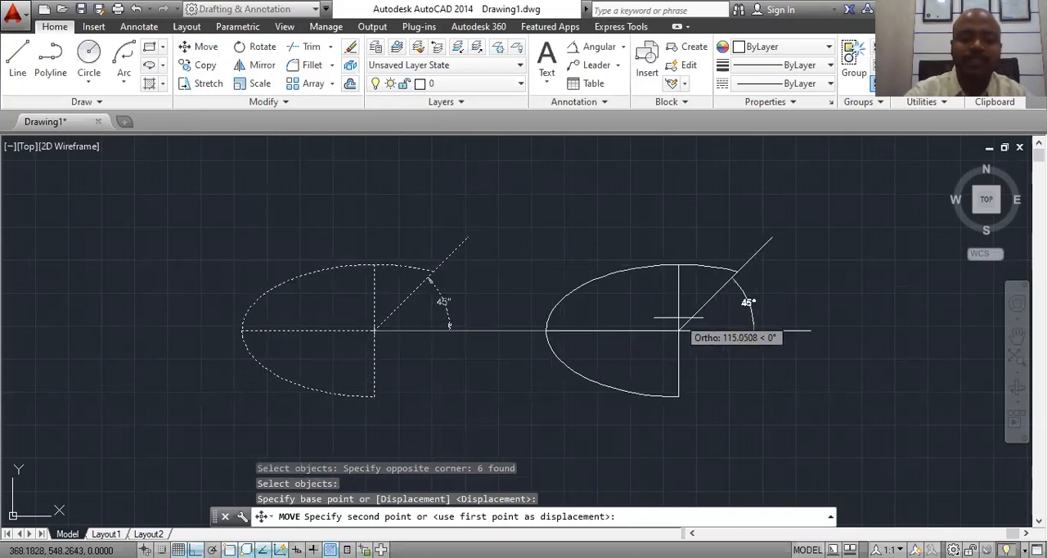
{"action": "key", "text": "F8"}
{"action": "scroll", "coordinate": [523, 344], "scroll_direction": "down", "scroll_amount": 3}
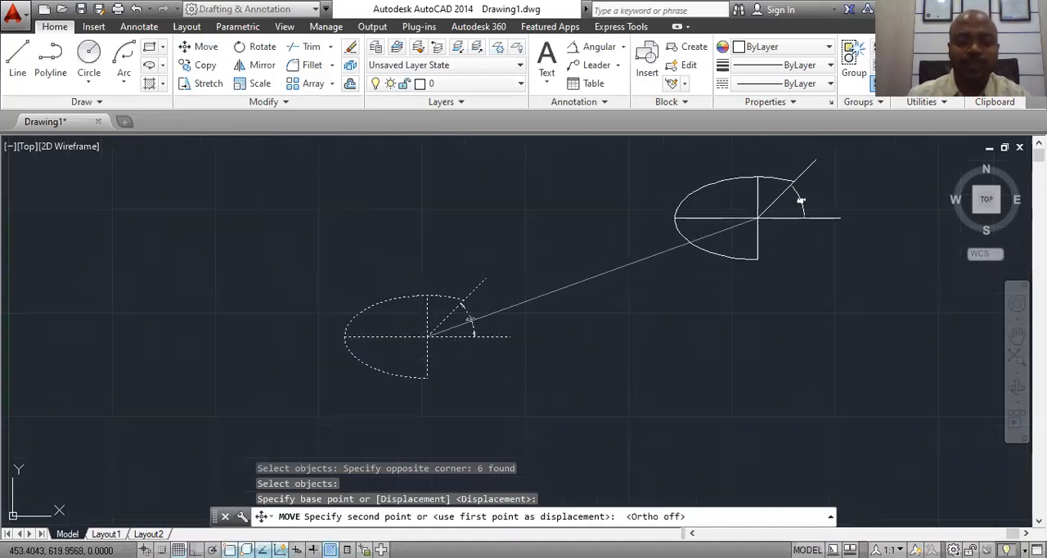
{"action": "left_click", "coordinate": [699, 250]}
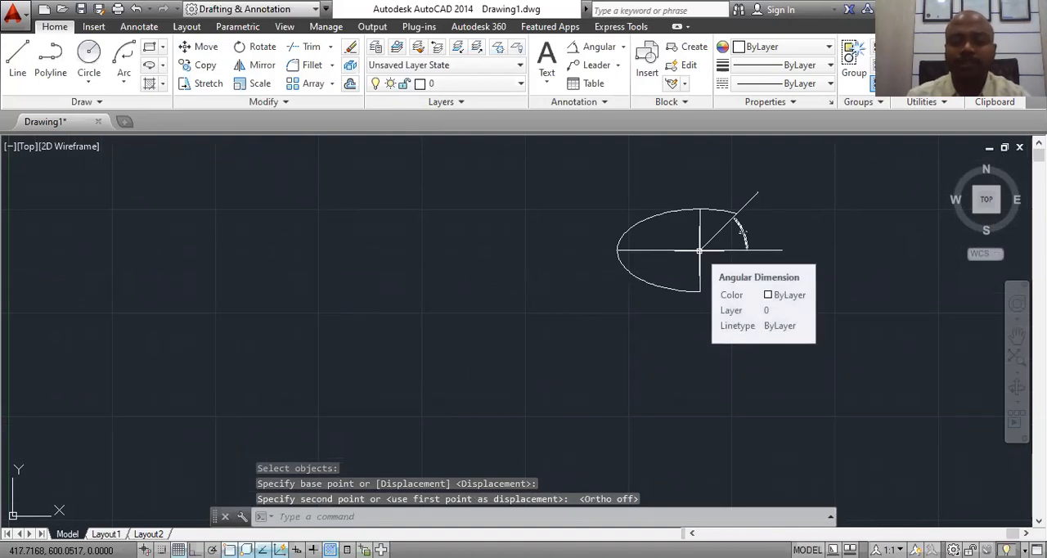
Step: Copy the whole figure 50 units to the left using the axes' intersection as base point, and undo that copy
{"action": "left_click", "coordinate": [205, 66]}
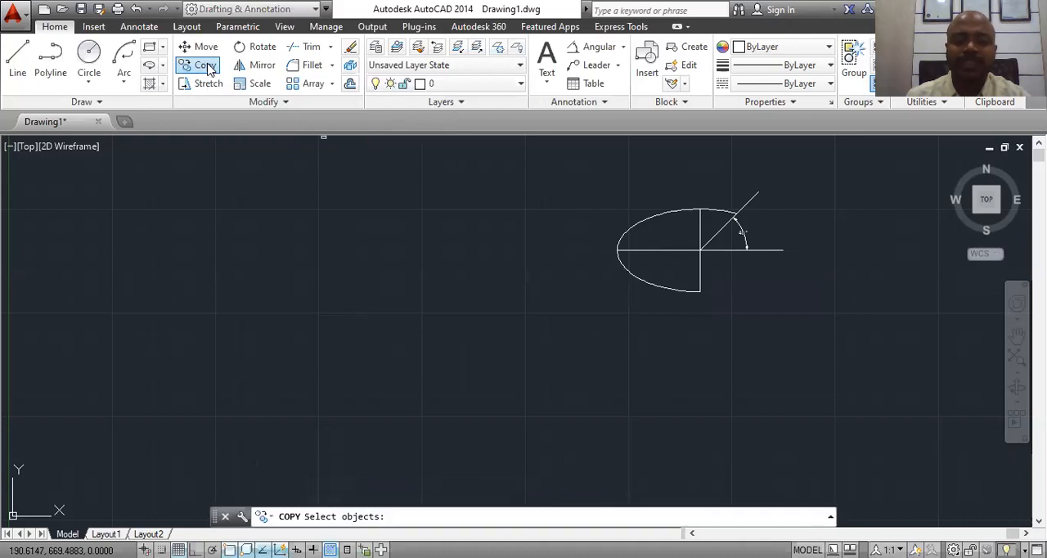
{"action": "left_click", "coordinate": [831, 160]}
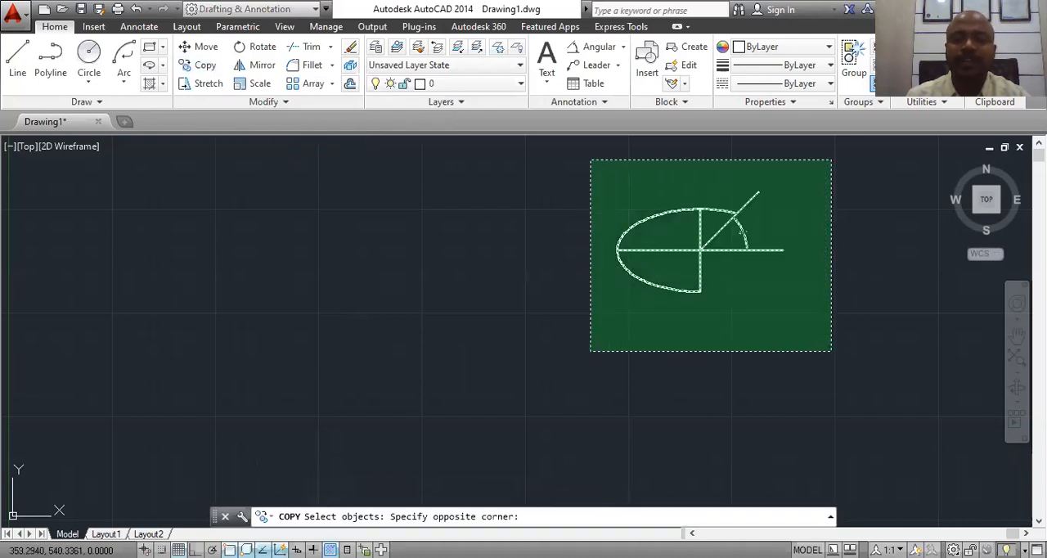
{"action": "left_click", "coordinate": [586, 352]}
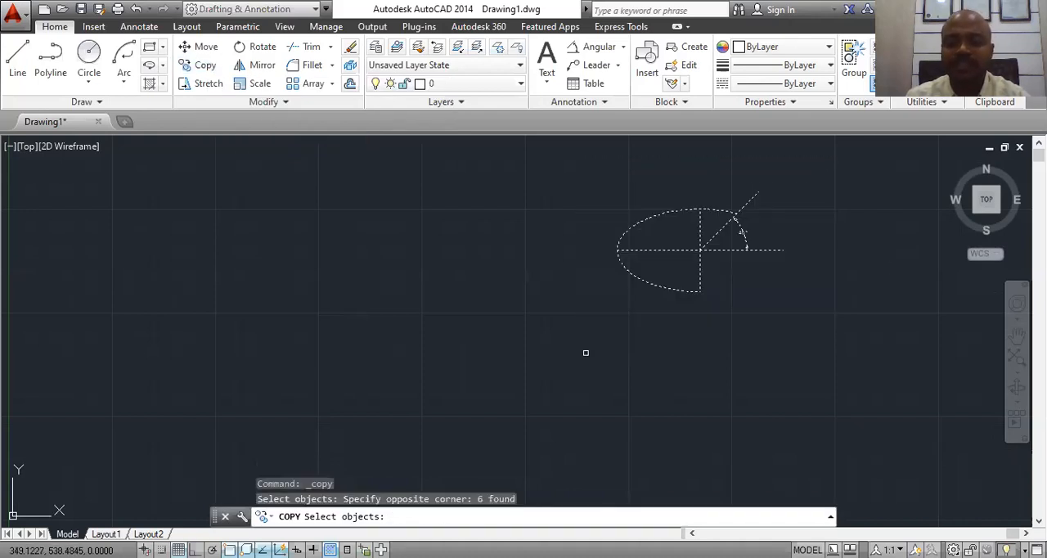
{"action": "key", "text": "Return"}
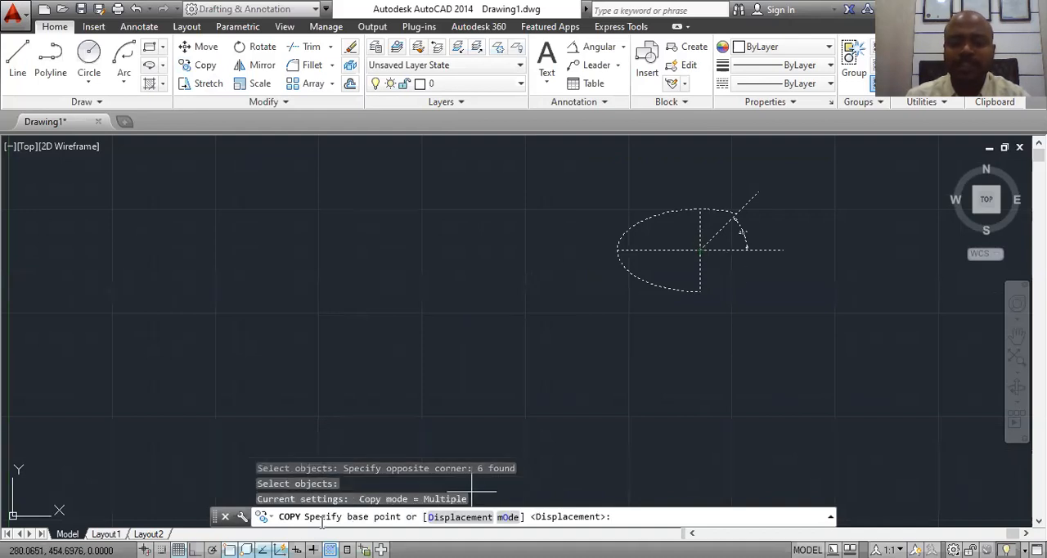
{"action": "left_click", "coordinate": [699, 249]}
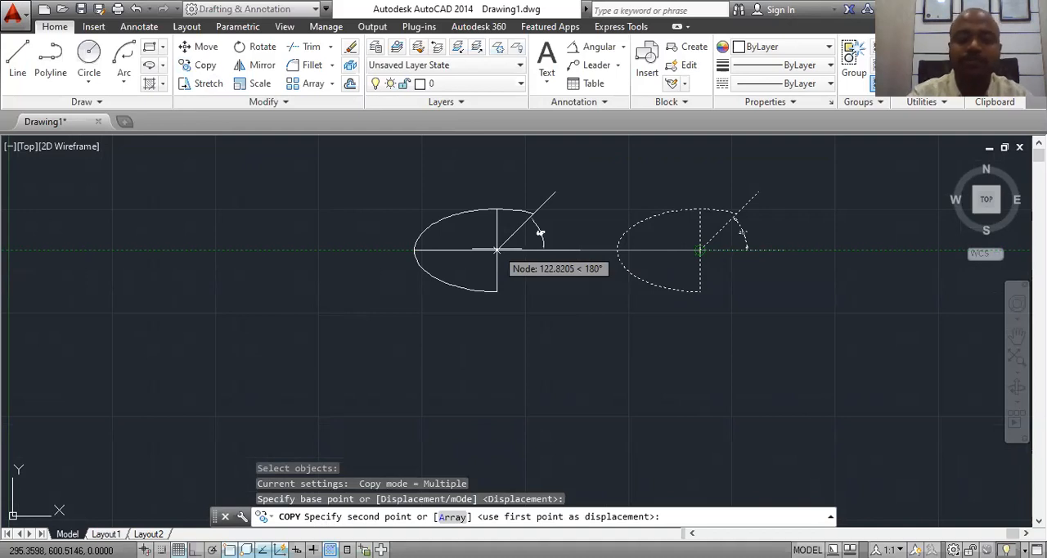
{"action": "type", "text": "50"}
{"action": "key", "text": "Return"}
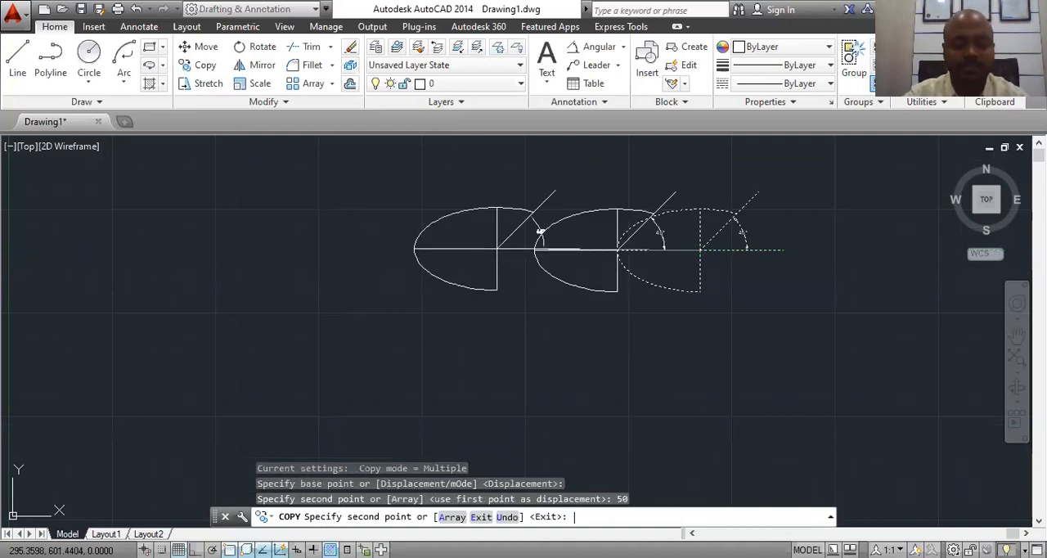
{"action": "key", "text": "ctrl+z"}
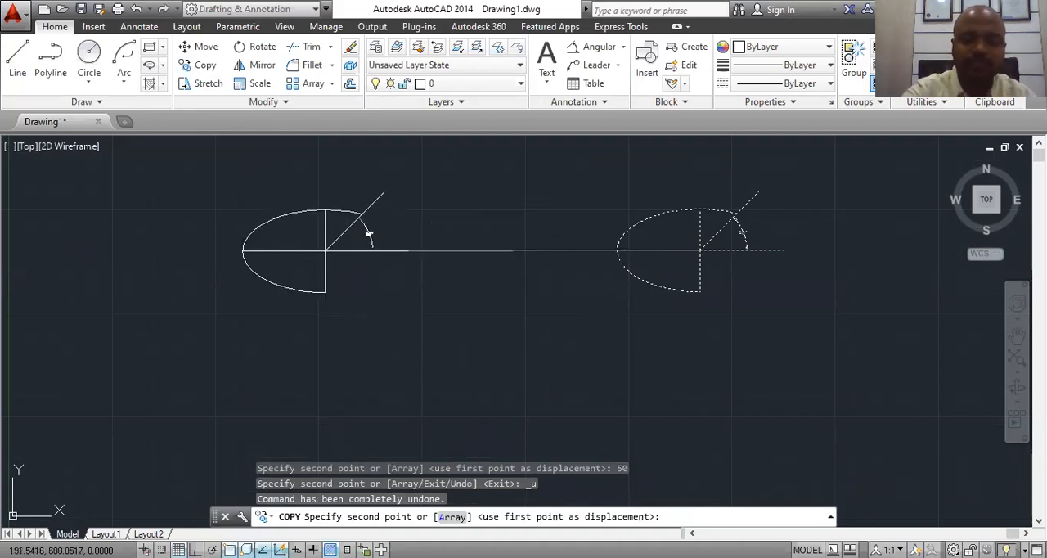
Step: Turn Ortho on, place the figure's copy 200 units to the left and end the Copy command
{"action": "key", "text": "F8"}
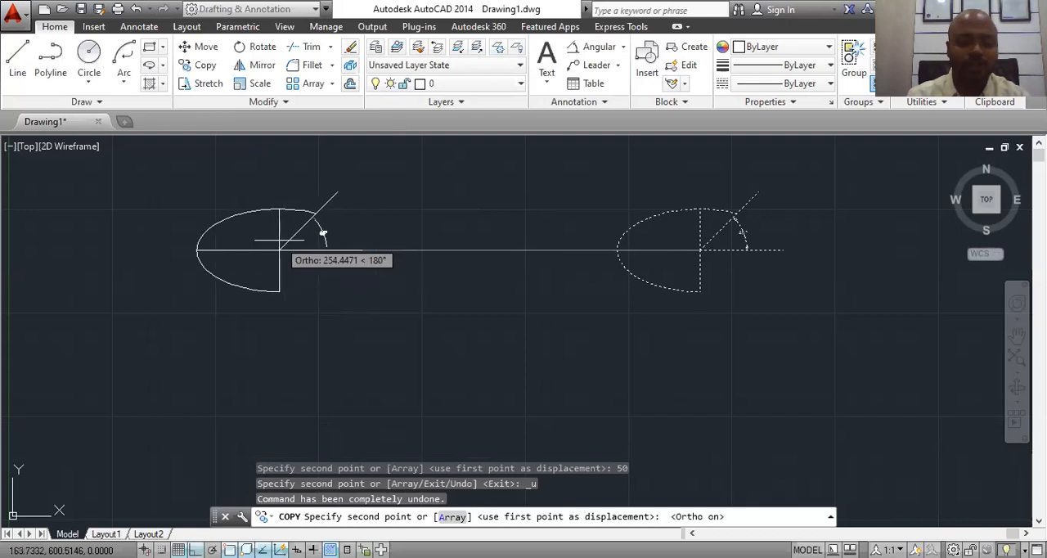
{"action": "type", "text": "200"}
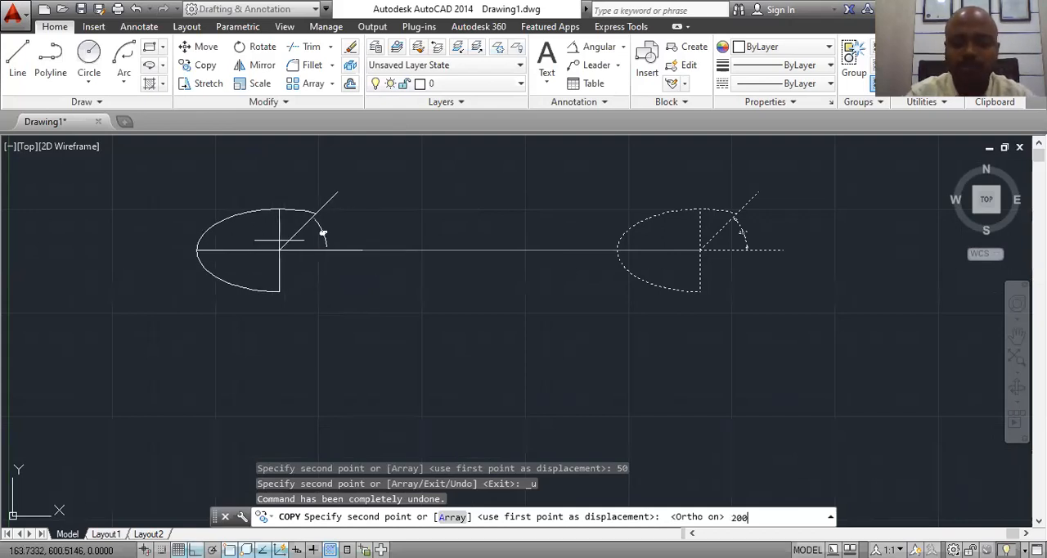
{"action": "key", "text": "Return"}
{"action": "key", "text": "Escape"}
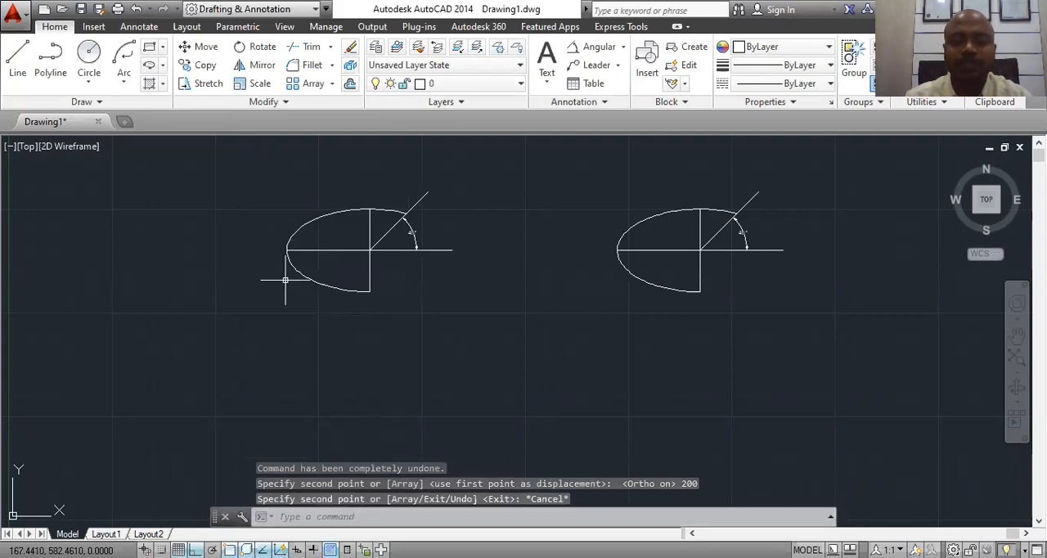
Step: Erase the copied figure on the left, keeping the original
{"action": "left_click", "coordinate": [459, 163]}
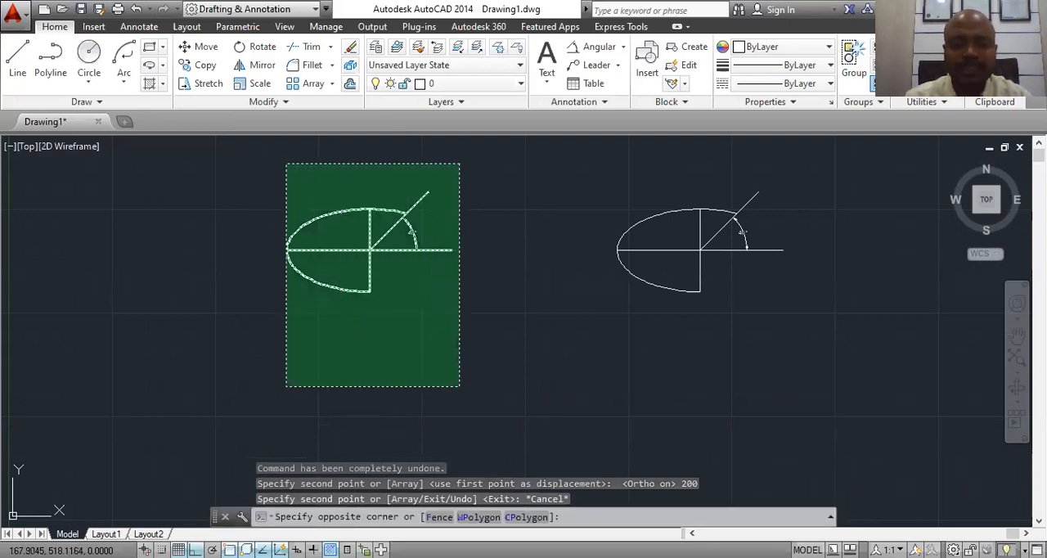
{"action": "left_click", "coordinate": [275, 390]}
{"action": "right_click", "coordinate": [364, 229]}
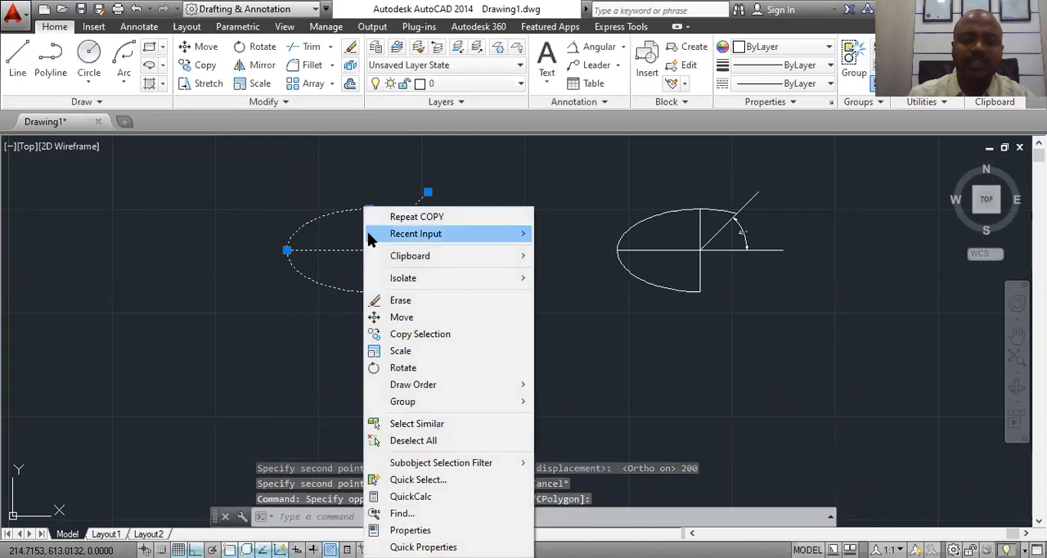
{"action": "left_click", "coordinate": [369, 299]}
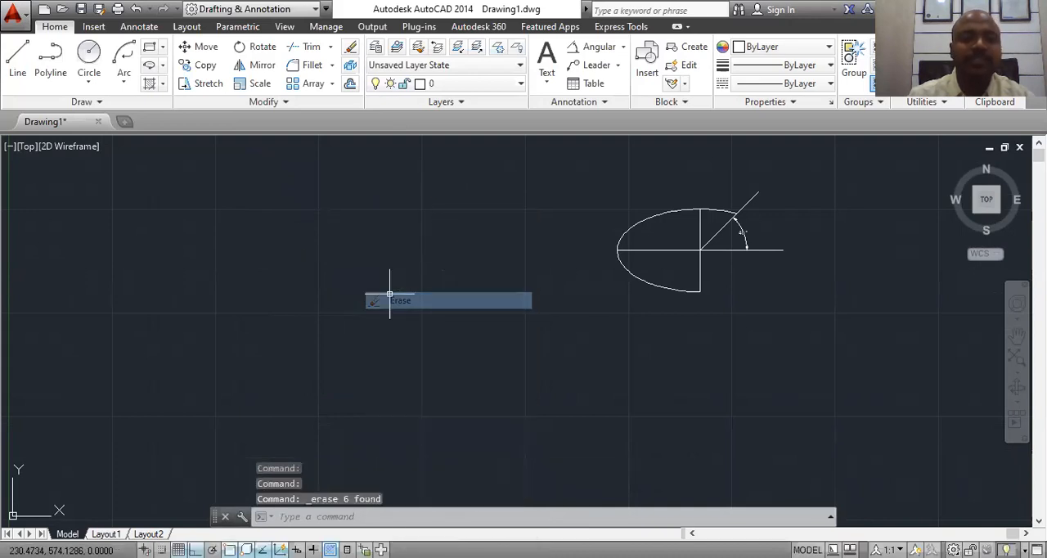
Step: Start a Copy of the whole figure with its dimension, using the axes' intersection as base point
{"action": "left_click", "coordinate": [201, 65]}
{"action": "key", "text": "Escape"}
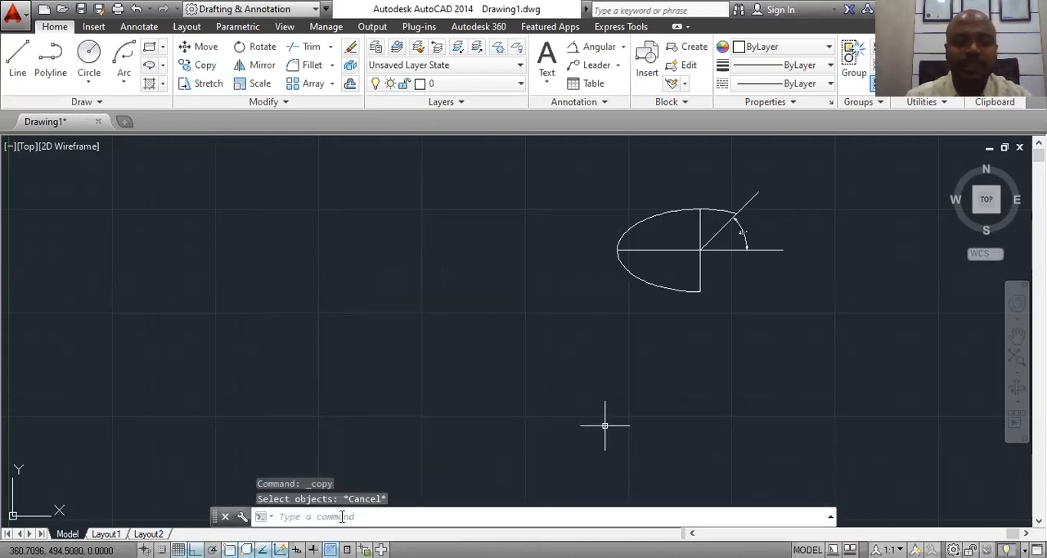
{"action": "type", "text": "co"}
{"action": "key", "text": "Return"}
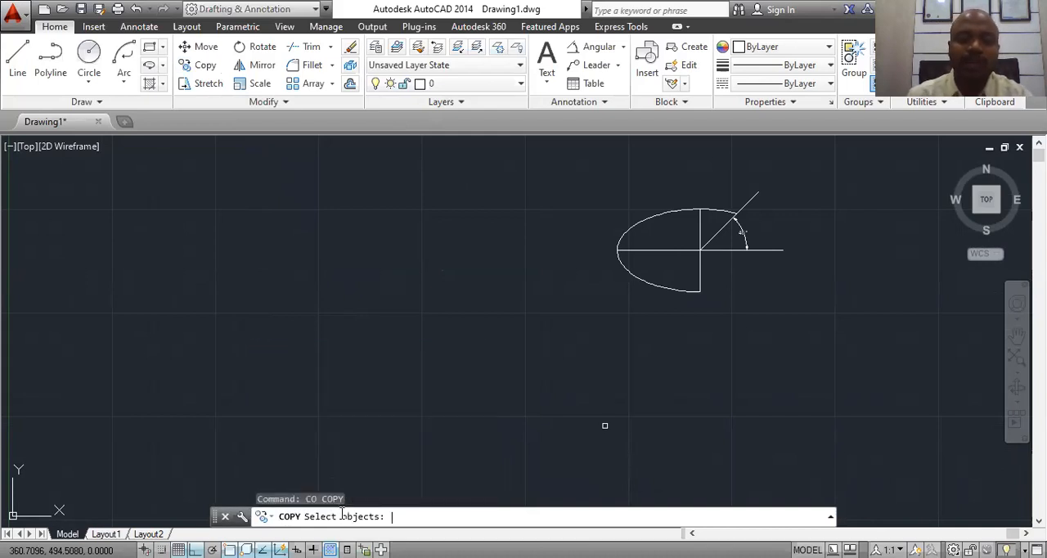
{"action": "left_click", "coordinate": [816, 155]}
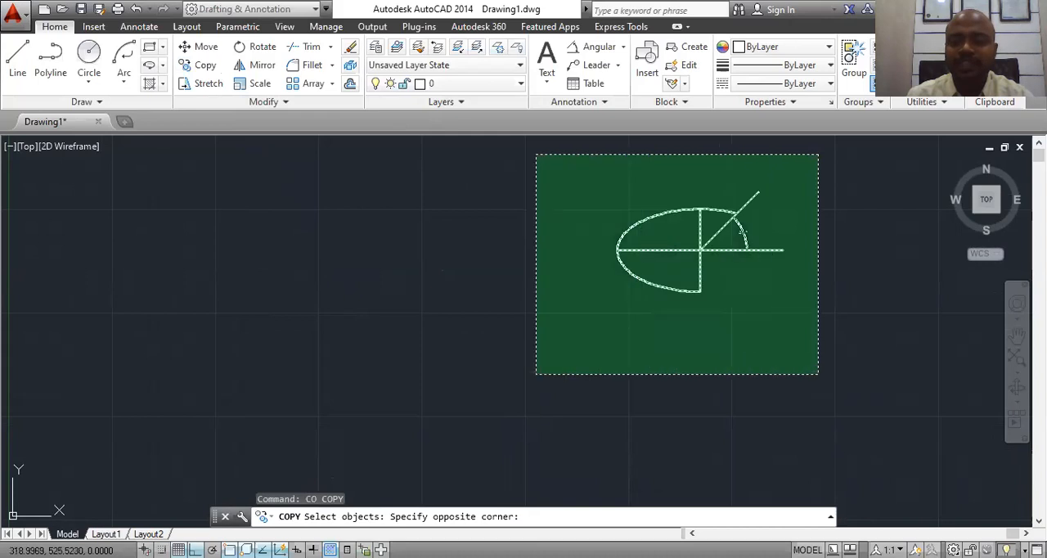
{"action": "left_click", "coordinate": [533, 376]}
{"action": "key", "text": "Return"}
{"action": "left_click", "coordinate": [742, 235]}
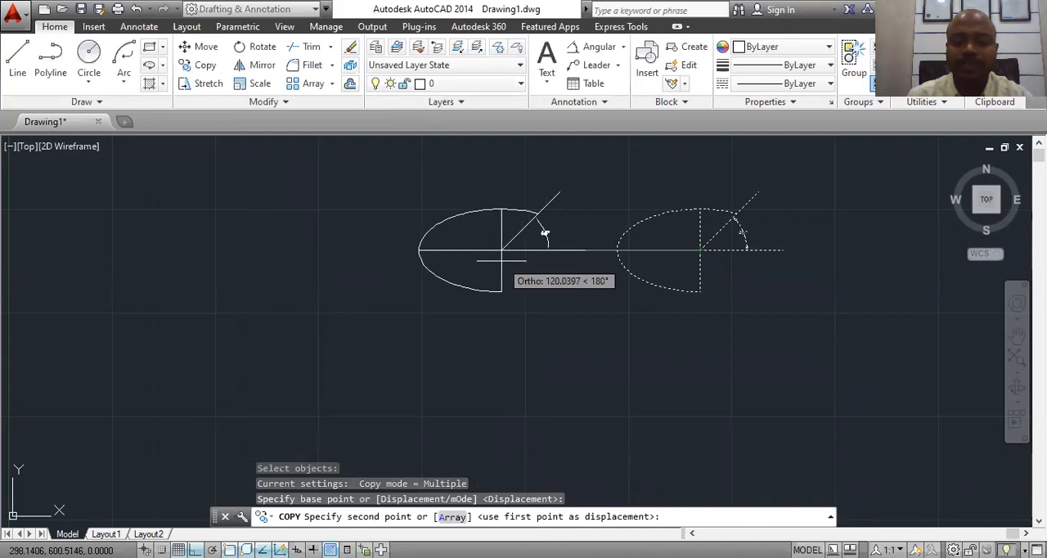
Step: Use Copy's Array option to place 5 items in a row, spaced 120 units to the left, and end the command
{"action": "type", "text": "a"}
{"action": "key", "text": "Return"}
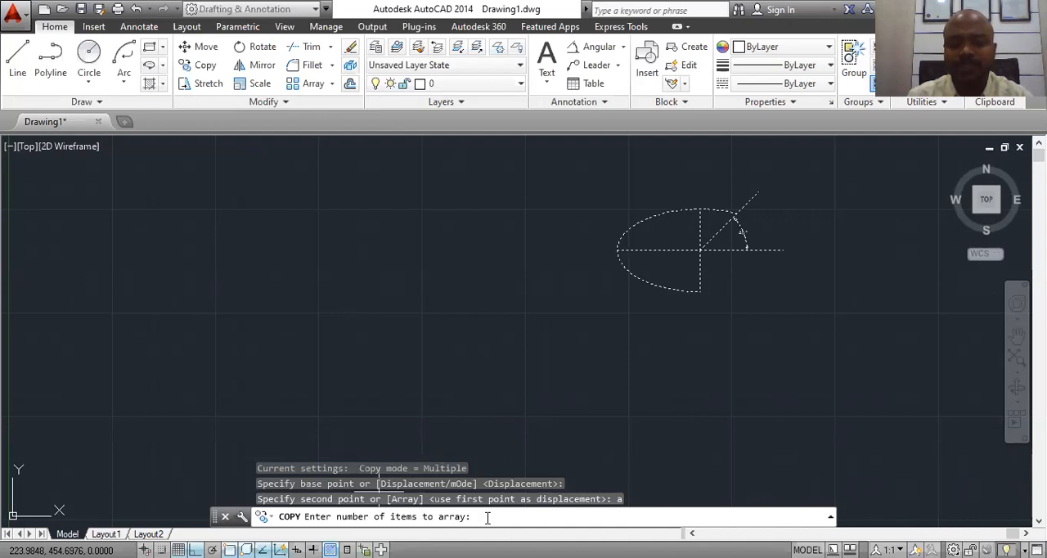
{"action": "type", "text": "5"}
{"action": "key", "text": "Return"}
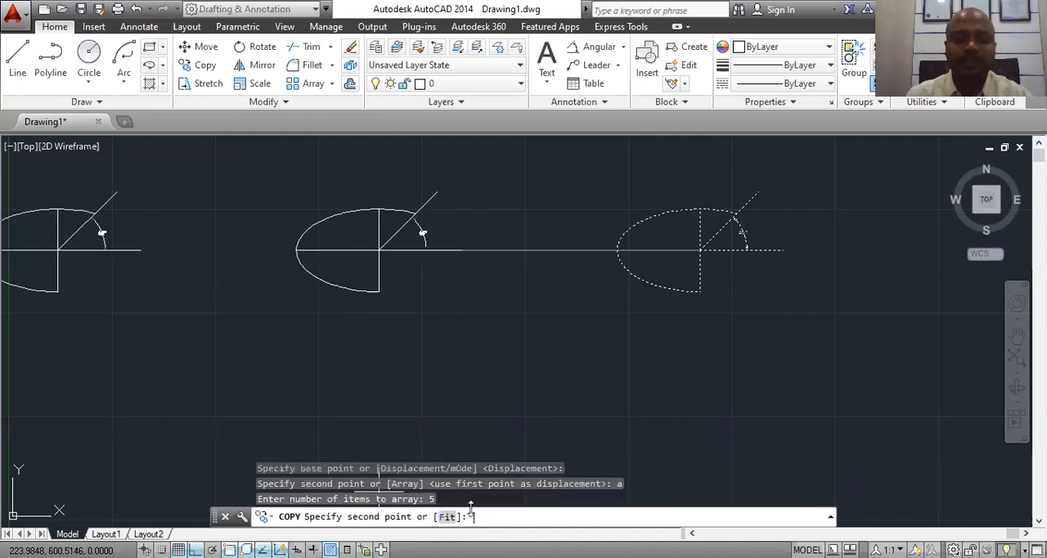
{"action": "middle_click_drag", "start_coordinate": [505, 287], "coordinate": [671, 285]}
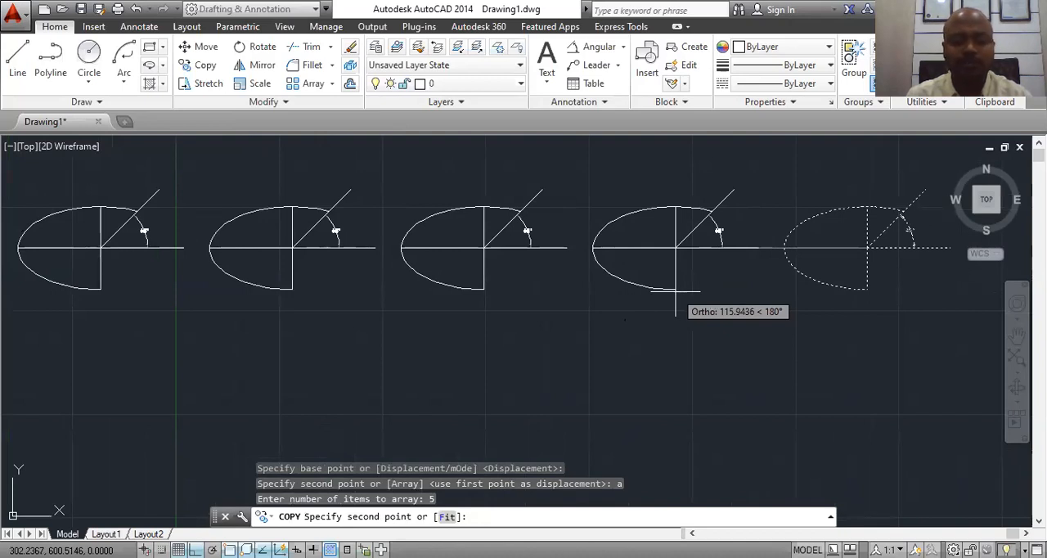
{"action": "type", "text": "15"}
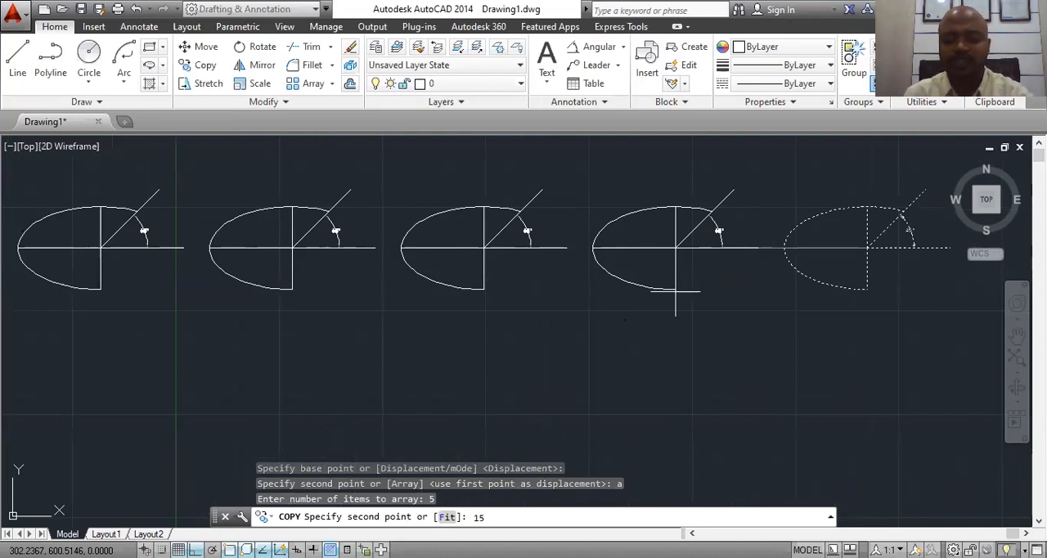
{"action": "key", "text": "BackSpace"}
{"action": "type", "text": "20"}
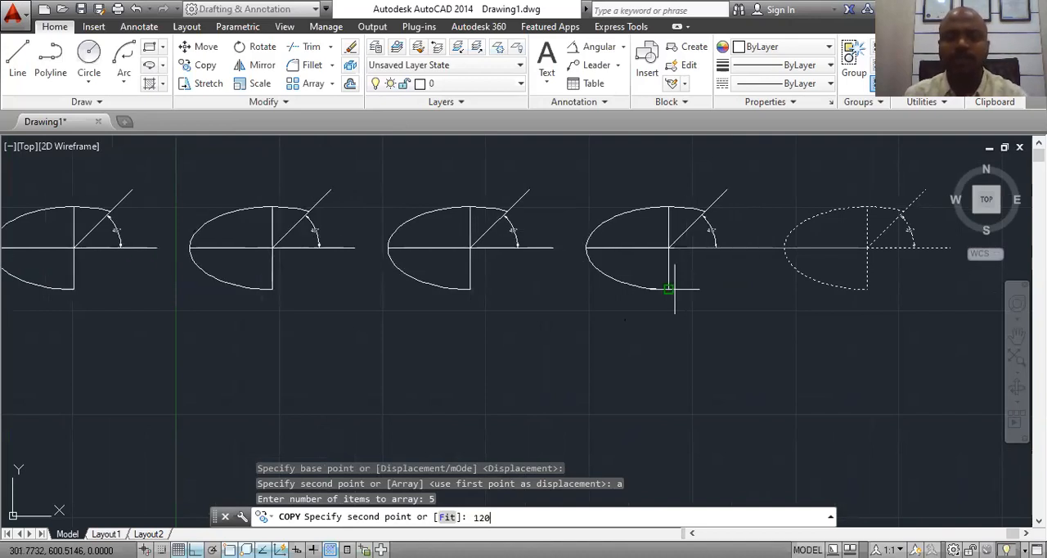
{"action": "key", "text": "Return"}
{"action": "key", "text": "Escape"}
Step: Zoom to All and look over the complete row of arrayed figures
{"action": "scroll", "coordinate": [638, 327], "scroll_direction": "down", "scroll_amount": 1}
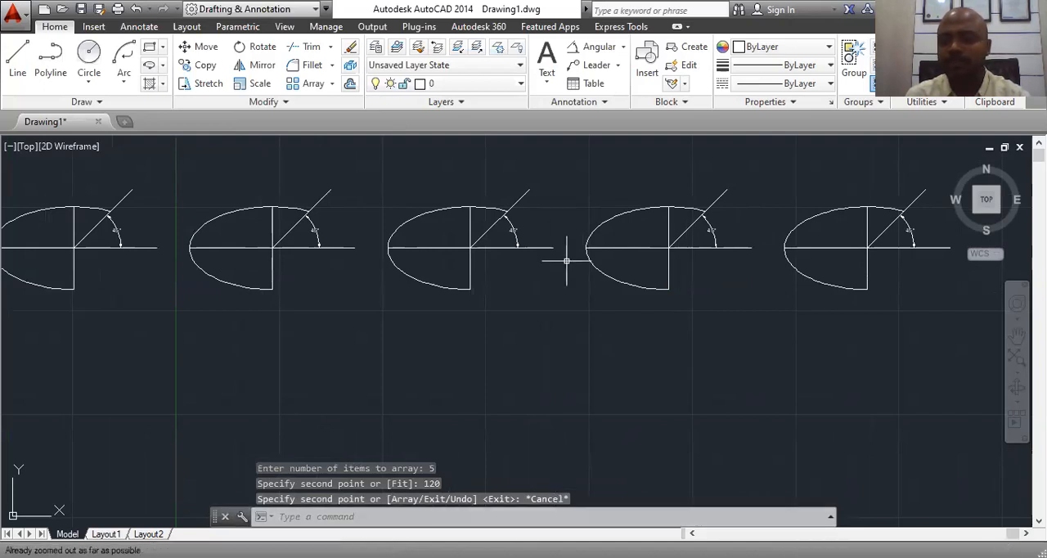
{"action": "left_click", "coordinate": [478, 517]}
{"action": "type", "text": "z"}
{"action": "key", "text": "Return"}
{"action": "type", "text": "a"}
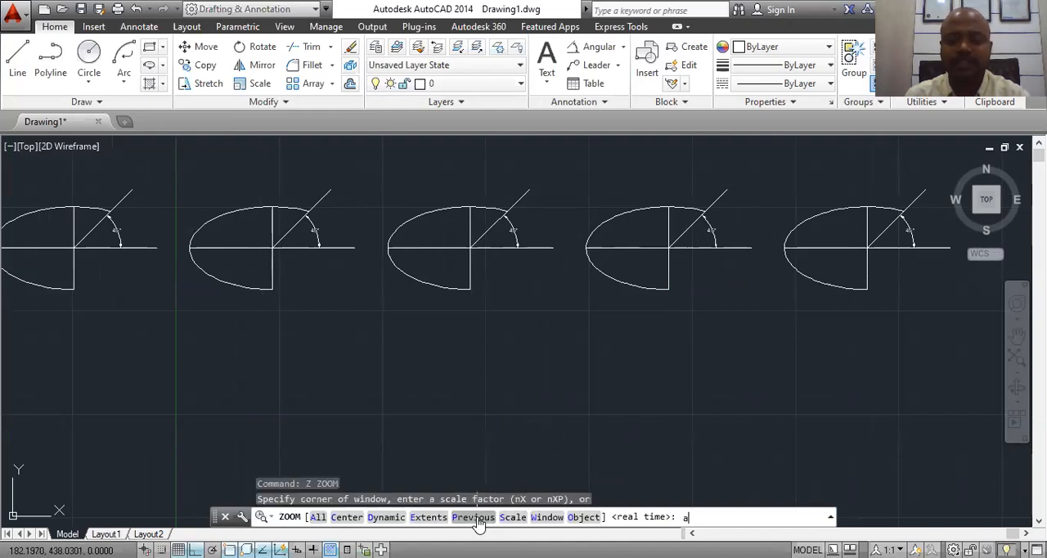
{"action": "key", "text": "Return"}
{"action": "key", "text": "Return"}
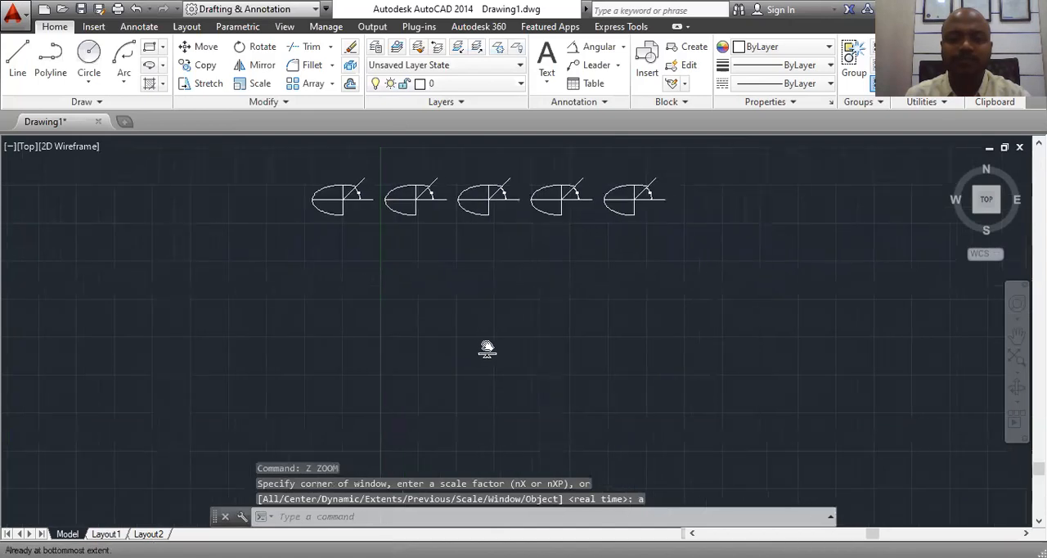
{"action": "scroll", "coordinate": [486, 156], "scroll_direction": "up", "scroll_amount": 3}
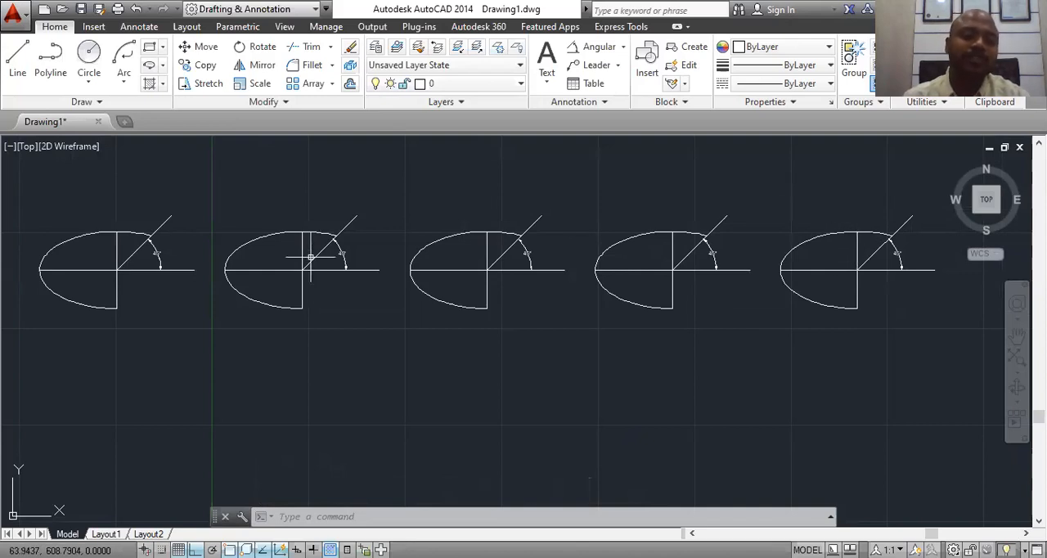
{"action": "scroll", "coordinate": [413, 237], "scroll_direction": "down", "scroll_amount": 3}
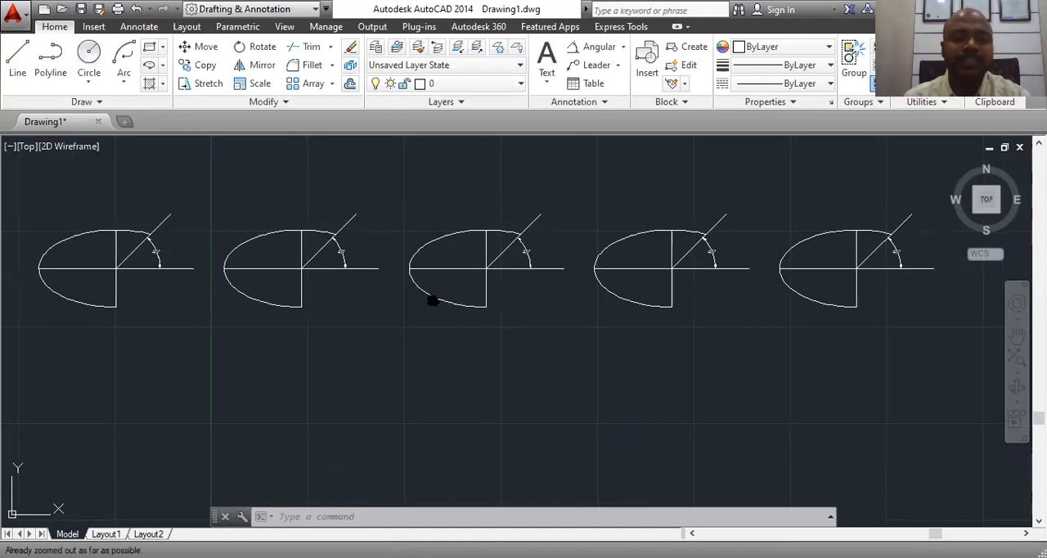
Step: Draw a square with 100-unit sides from four lines in the empty area below the row of figures
{"action": "middle_click_drag", "start_coordinate": [432, 300], "coordinate": [434, 241]}
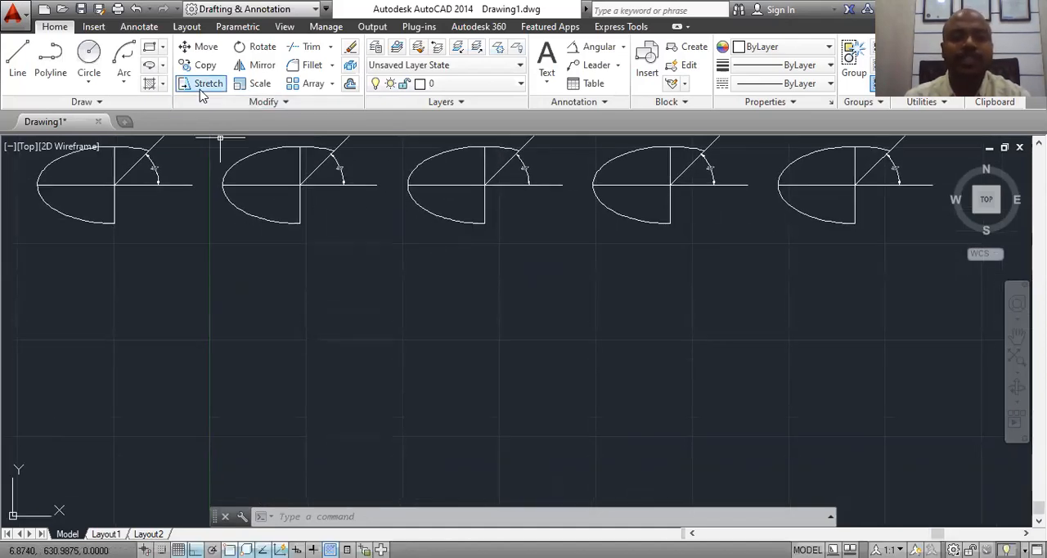
{"action": "left_click", "coordinate": [30, 67]}
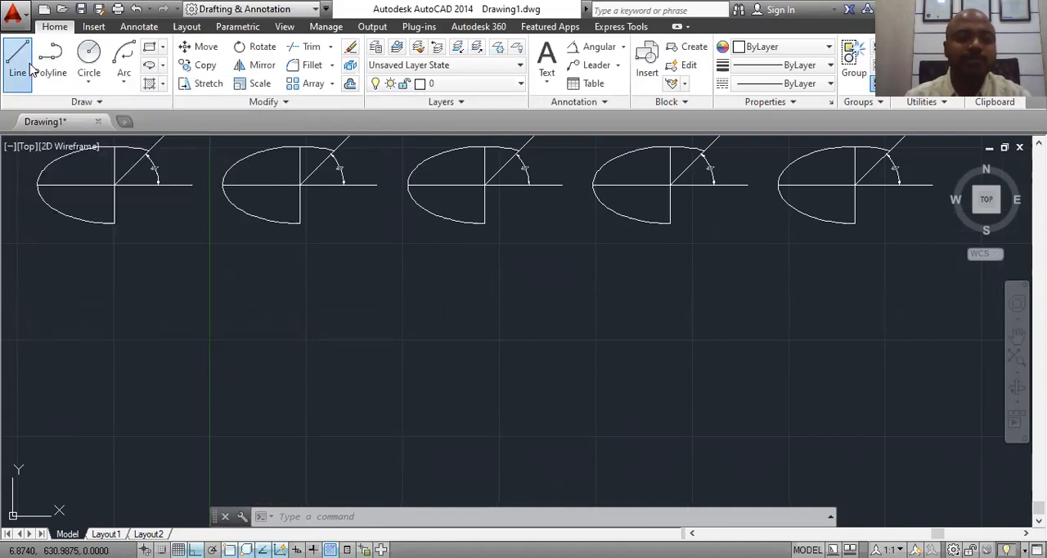
{"action": "left_click", "coordinate": [327, 309]}
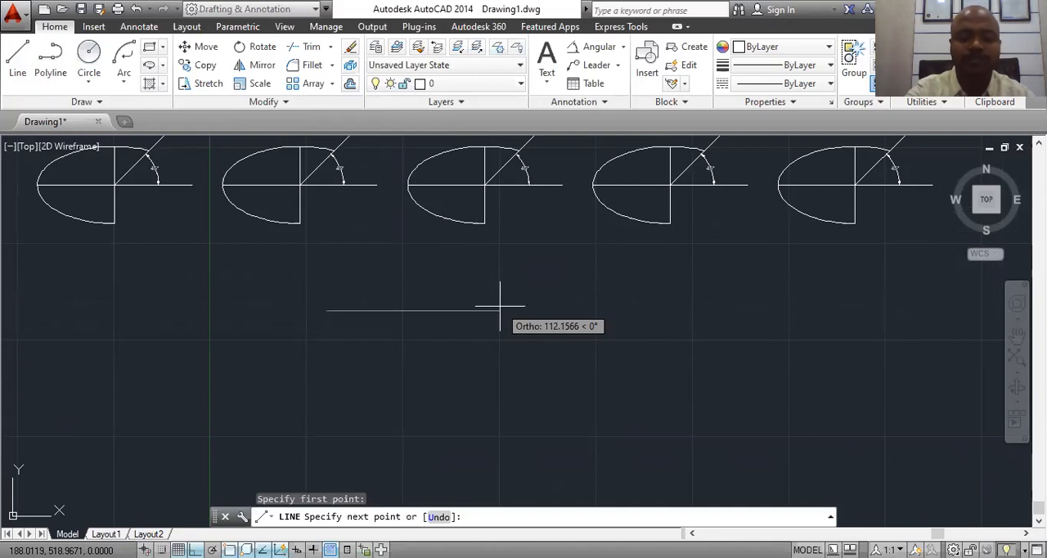
{"action": "type", "text": "100"}
{"action": "key", "text": "Return"}
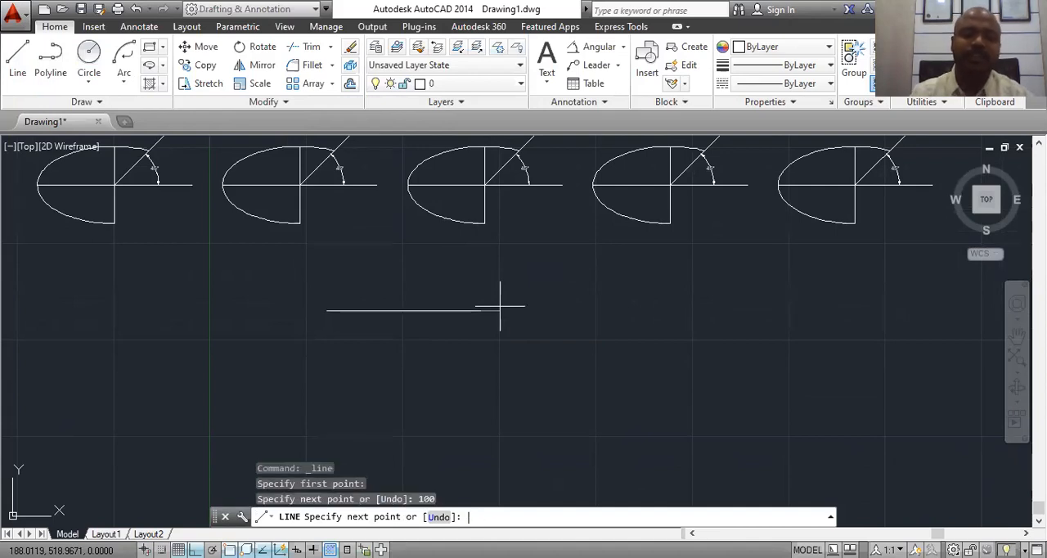
{"action": "type", "text": "100"}
{"action": "key", "text": "Return"}
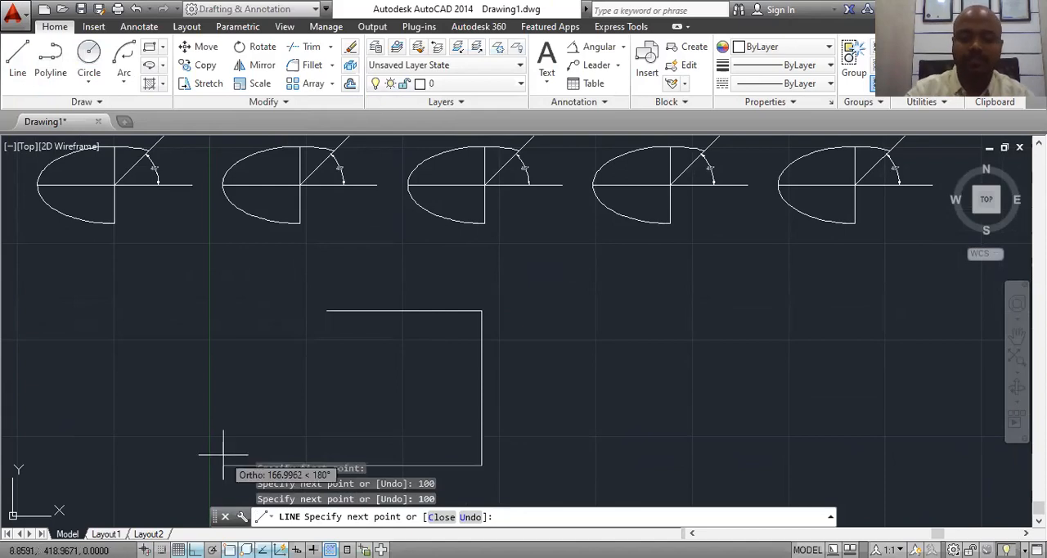
{"action": "type", "text": "100"}
{"action": "key", "text": "Return"}
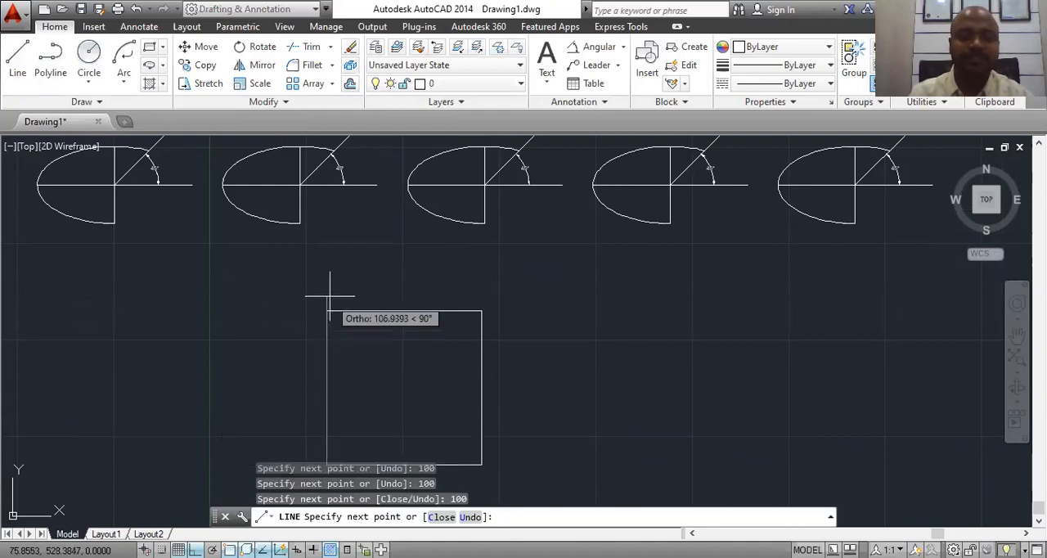
{"action": "key", "text": "Escape"}
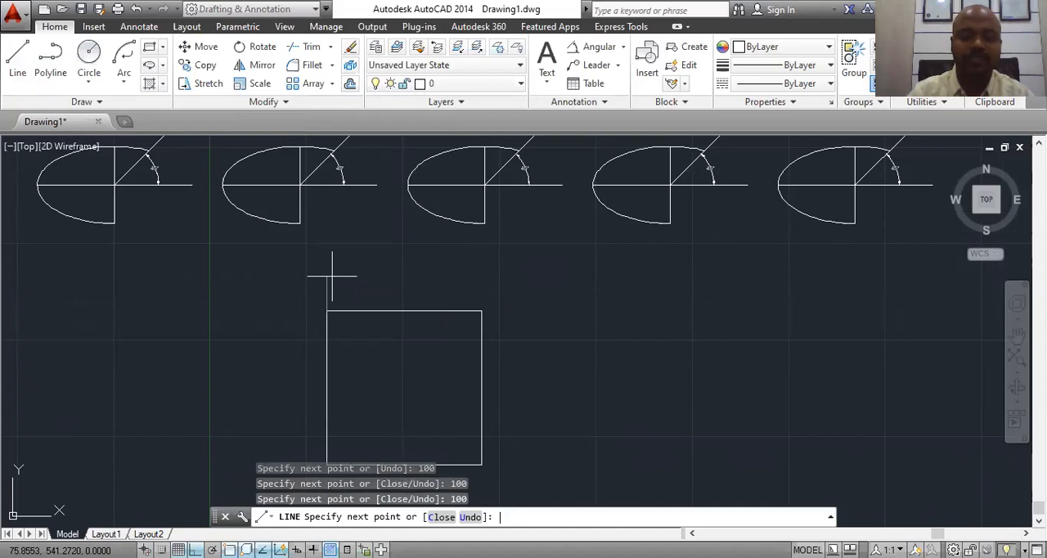
Step: Stretch the square's right side 20 units to the right, using that side's midpoint as base point
{"action": "mouse_move", "coordinate": [444, 343]}
{"action": "middle_mouse_down"}
{"action": "mouse_move", "coordinate": [432, 299]}
{"action": "mouse_move", "coordinate": [444, 241]}
{"action": "middle_mouse_up"}
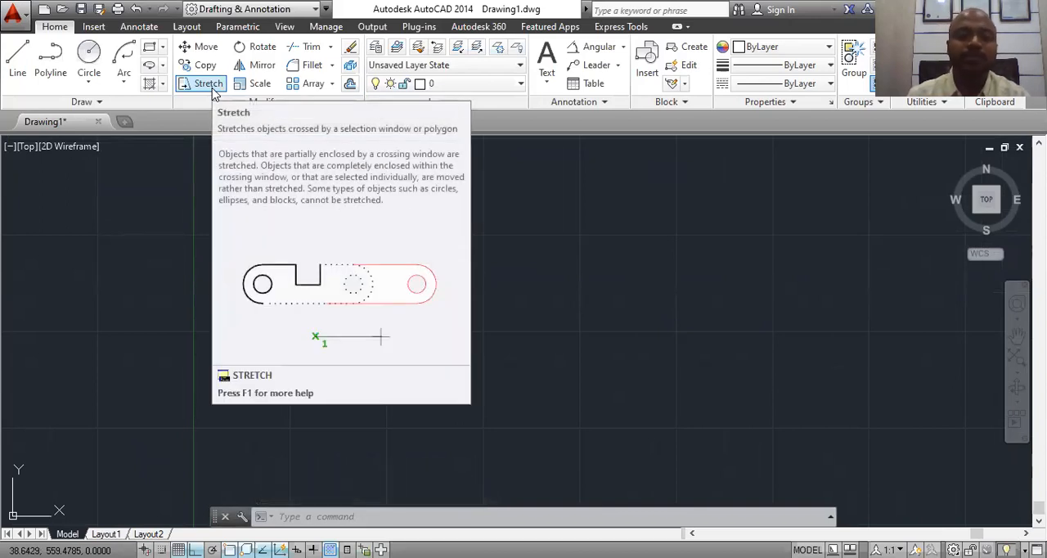
{"action": "left_click", "coordinate": [208, 84]}
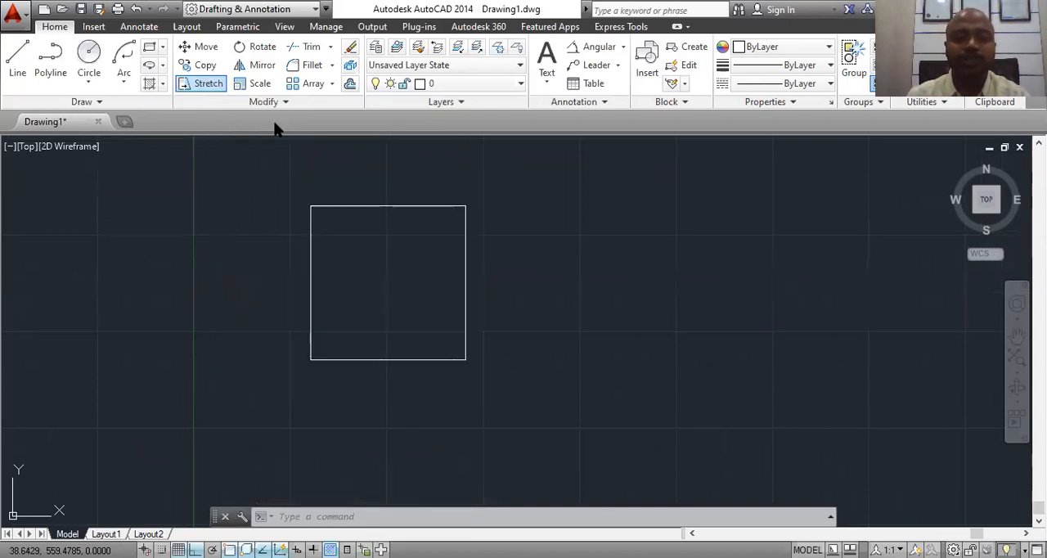
{"action": "left_click", "coordinate": [512, 171]}
{"action": "left_click", "coordinate": [350, 444]}
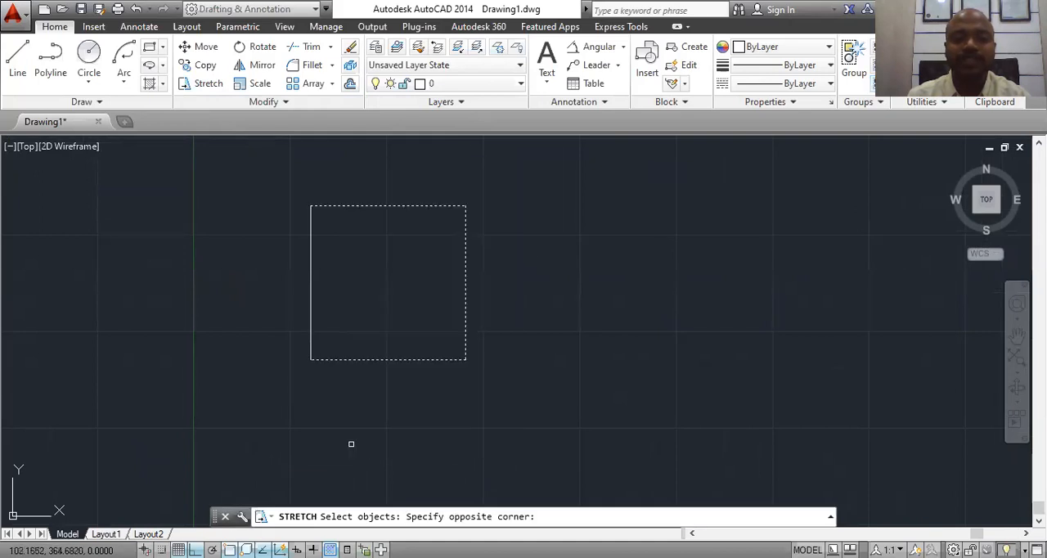
{"action": "key", "text": "Return"}
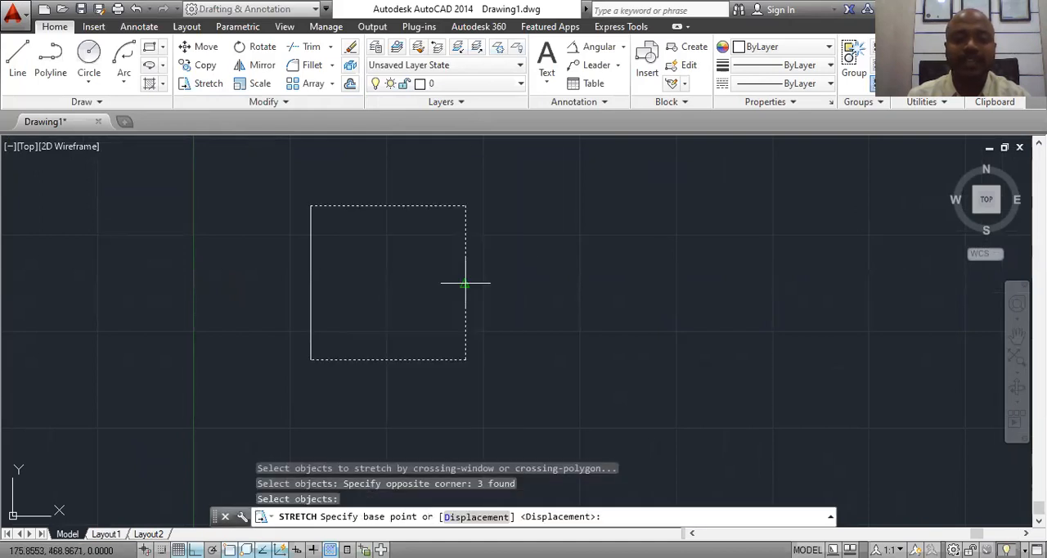
{"action": "left_click", "coordinate": [465, 284]}
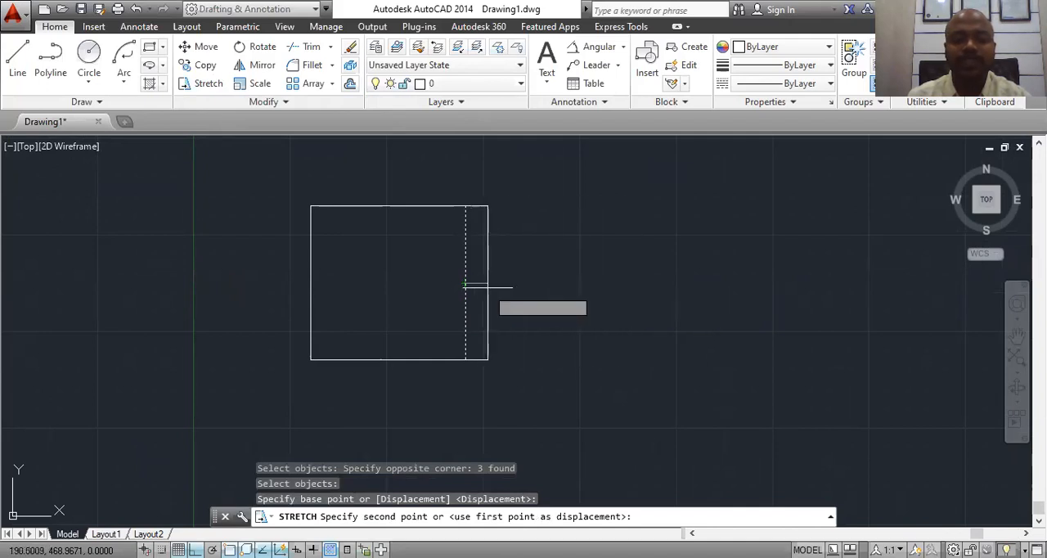
{"action": "type", "text": "20"}
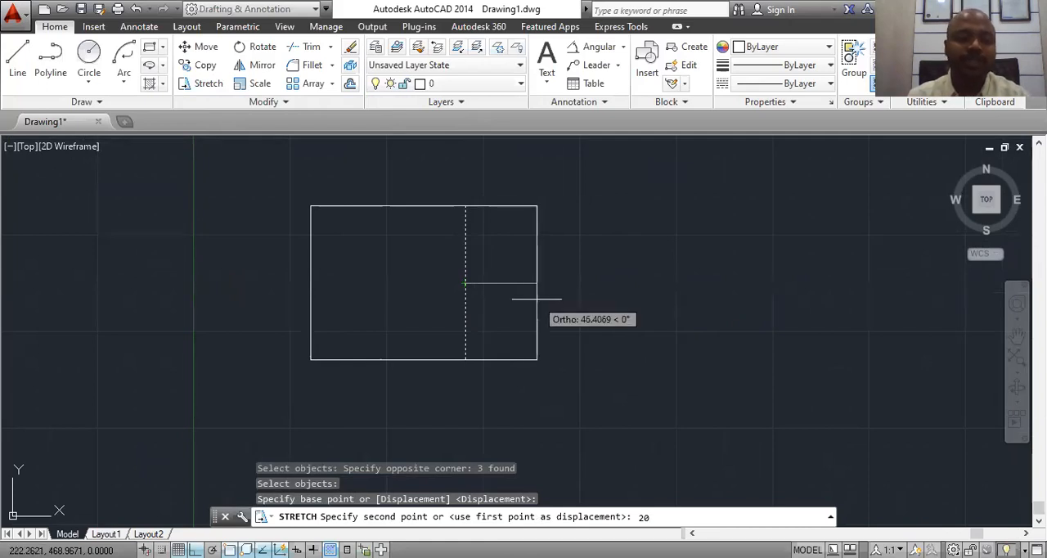
{"action": "key", "text": "Return"}
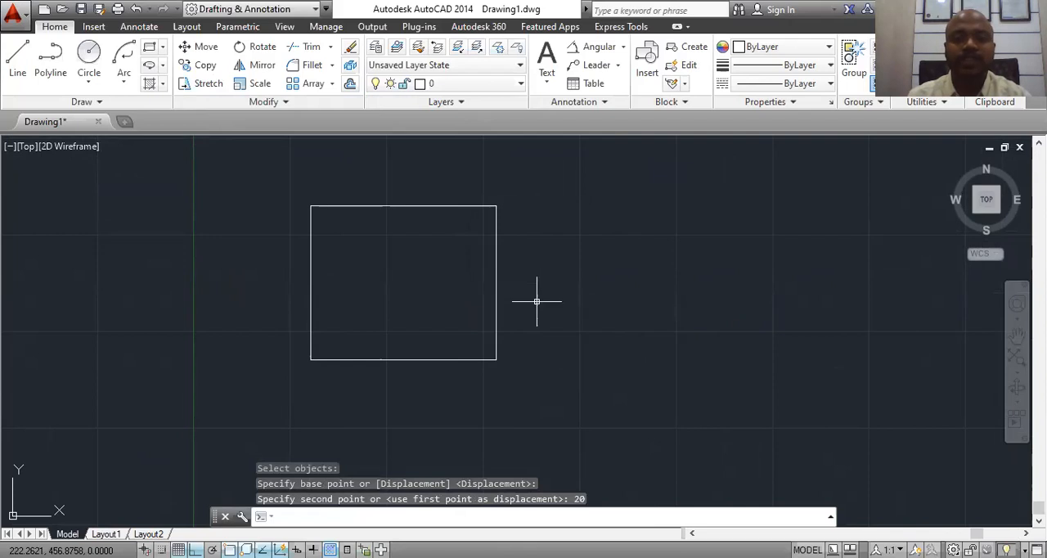
Step: Place a linear dimension above the stretched rectangle's top edge to check its length
{"action": "left_click", "coordinate": [623, 47]}
{"action": "left_click", "coordinate": [612, 131]}
{"action": "left_click", "coordinate": [310, 205]}
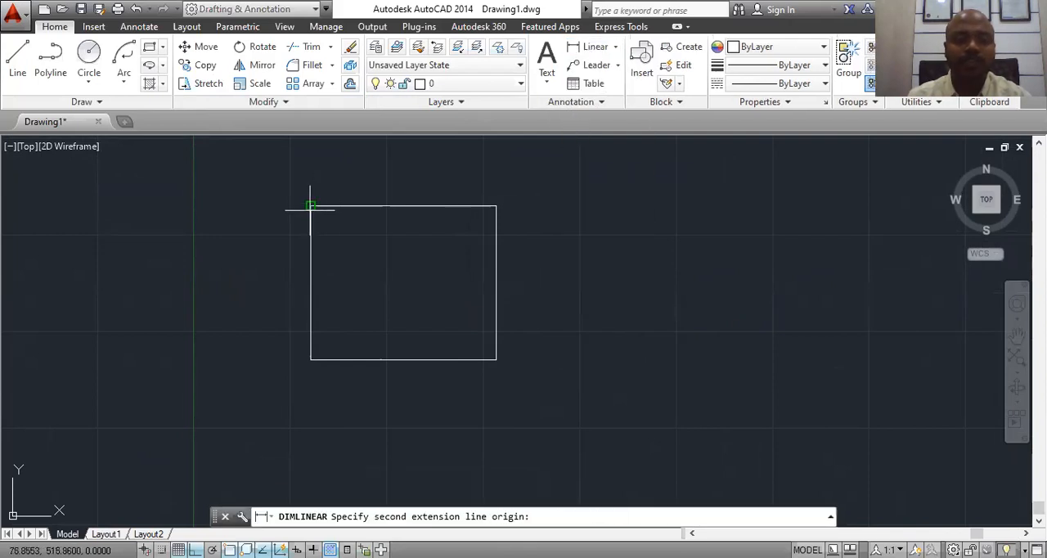
{"action": "left_click", "coordinate": [496, 205]}
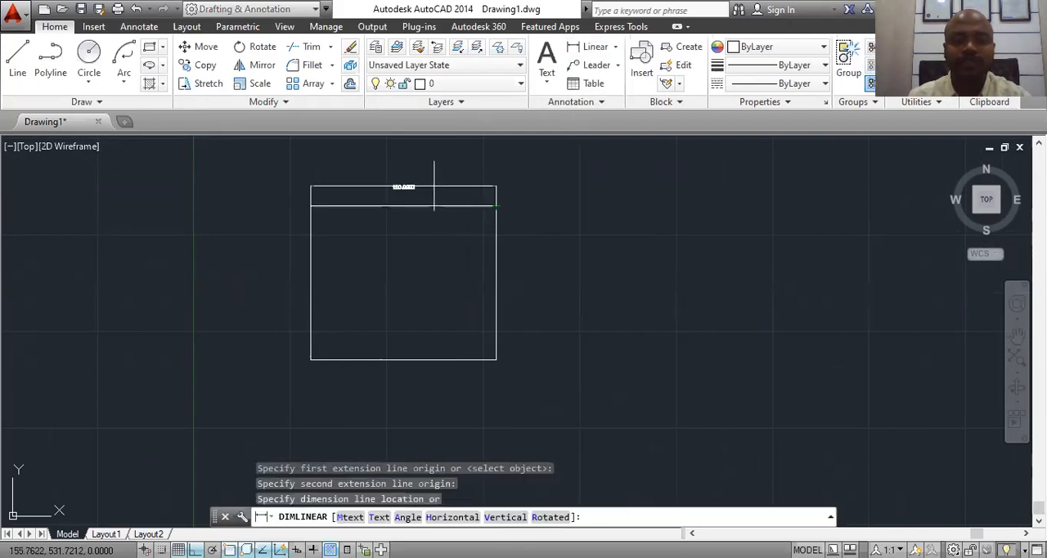
{"action": "left_click", "coordinate": [433, 187]}
{"action": "scroll", "coordinate": [390, 189], "scroll_direction": "up", "scroll_amount": 6}
Step: Erase the linear dimension above the rectangle's top edge
{"action": "left_click", "coordinate": [437, 176]}
{"action": "left_click", "coordinate": [381, 176]}
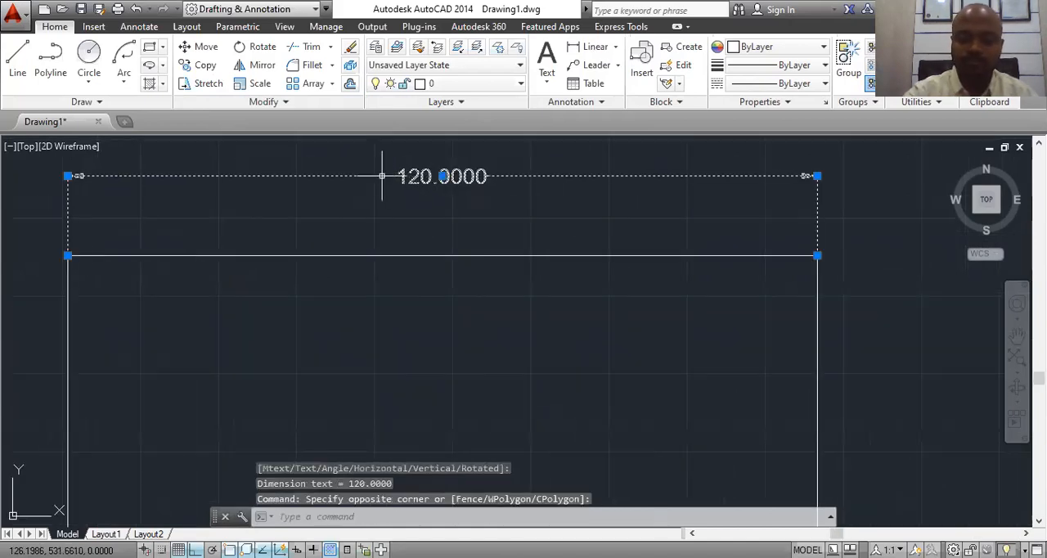
{"action": "key", "text": "Delete"}
Step: Stretch the rectangle's top side 30 units upward, using that side's midpoint as base point
{"action": "scroll", "coordinate": [409, 227], "scroll_direction": "down", "scroll_amount": 4}
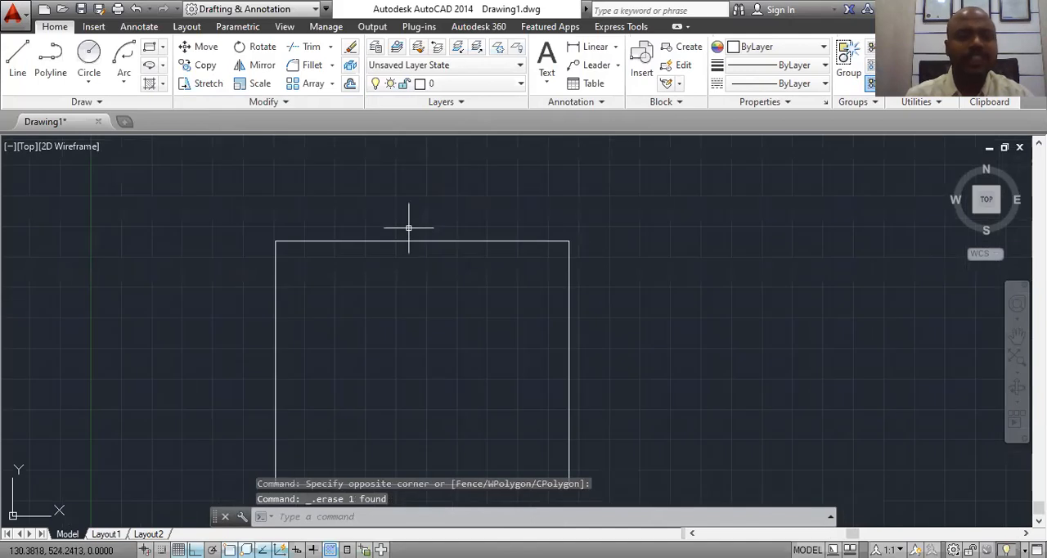
{"action": "middle_click_drag", "start_coordinate": [591, 304], "coordinate": [577, 266]}
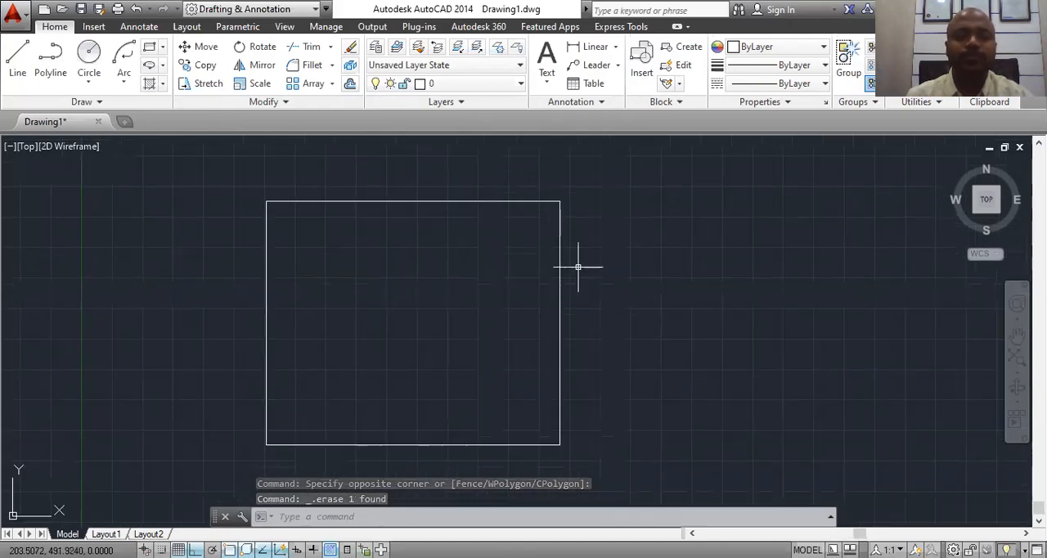
{"action": "left_click", "coordinate": [200, 85]}
{"action": "left_click", "coordinate": [617, 158]}
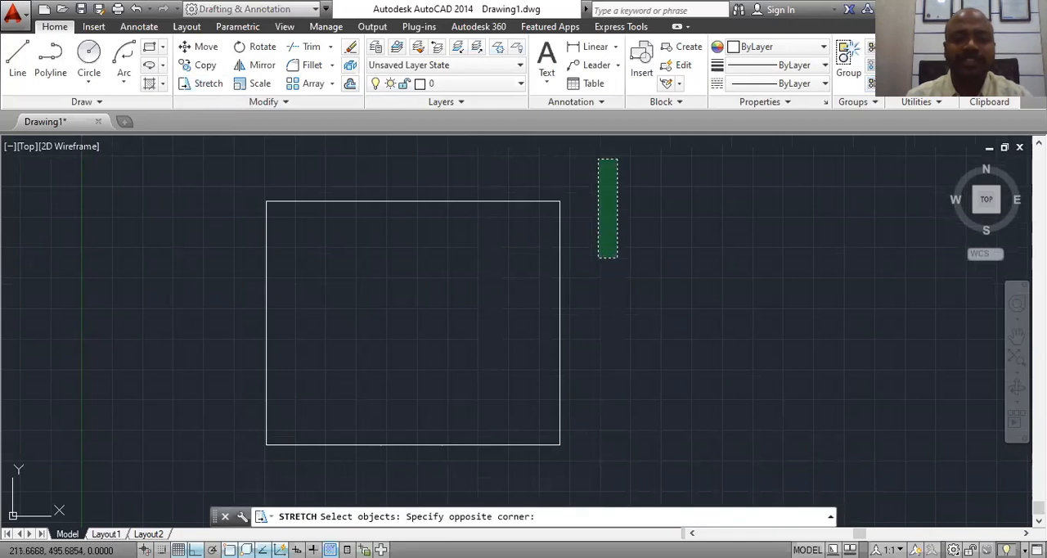
{"action": "left_click", "coordinate": [112, 370]}
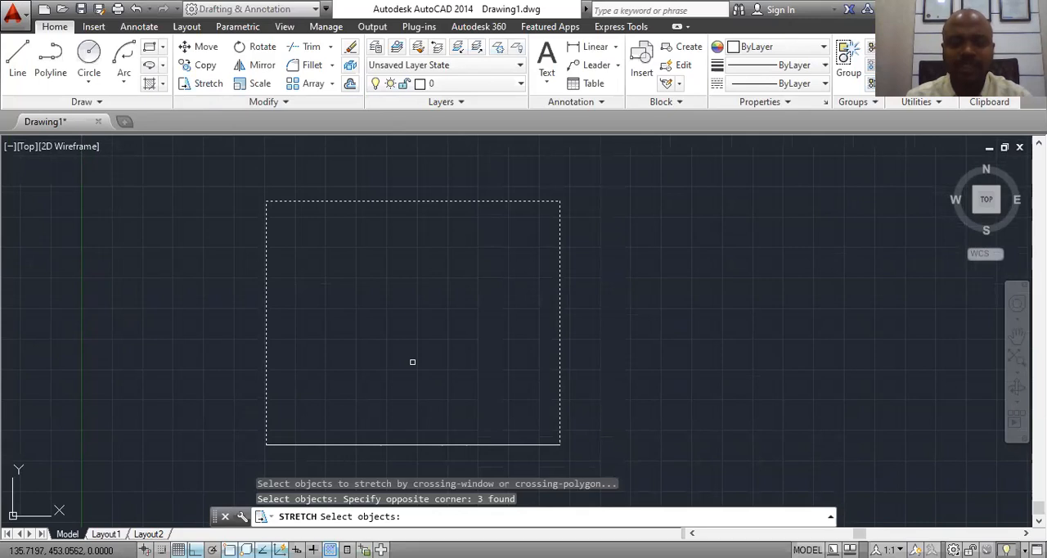
{"action": "key", "text": "Return"}
{"action": "left_click", "coordinate": [413, 200]}
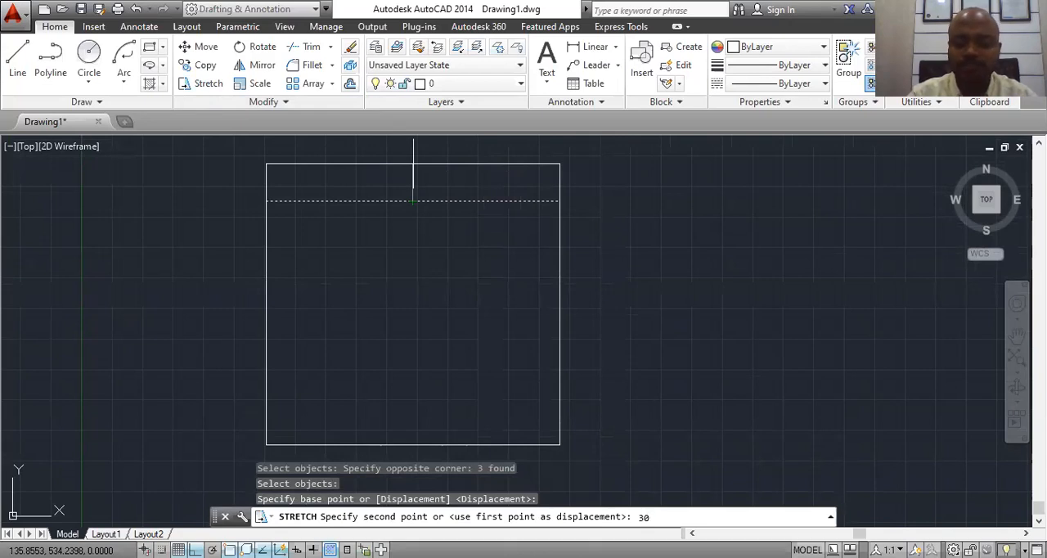
{"action": "key", "text": "Return"}
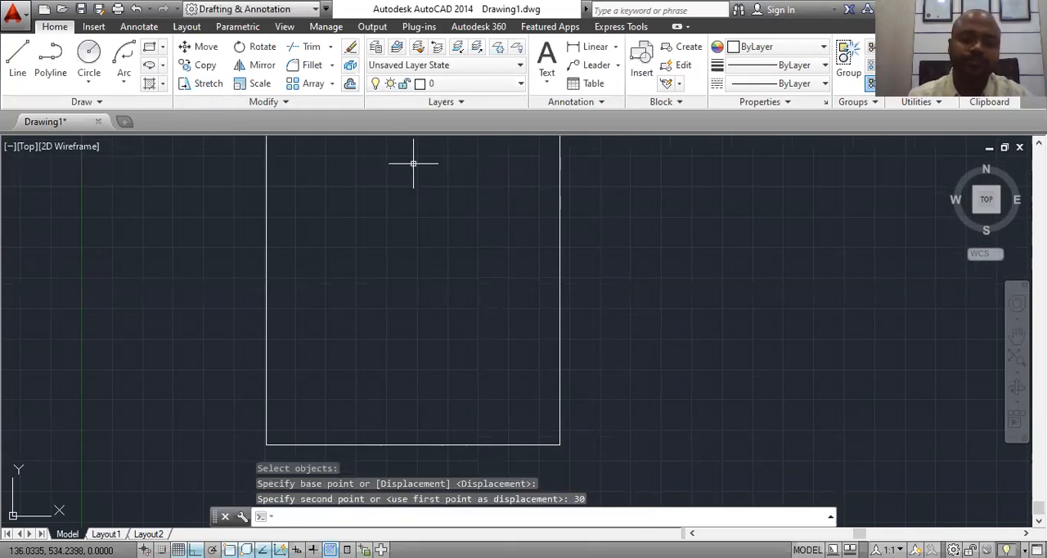
Step: Place a linear dimension to the right of the rectangle's right side to check its height
{"action": "scroll", "coordinate": [528, 290], "scroll_direction": "down", "scroll_amount": 5}
{"action": "scroll", "coordinate": [536, 242], "scroll_direction": "up", "scroll_amount": 3}
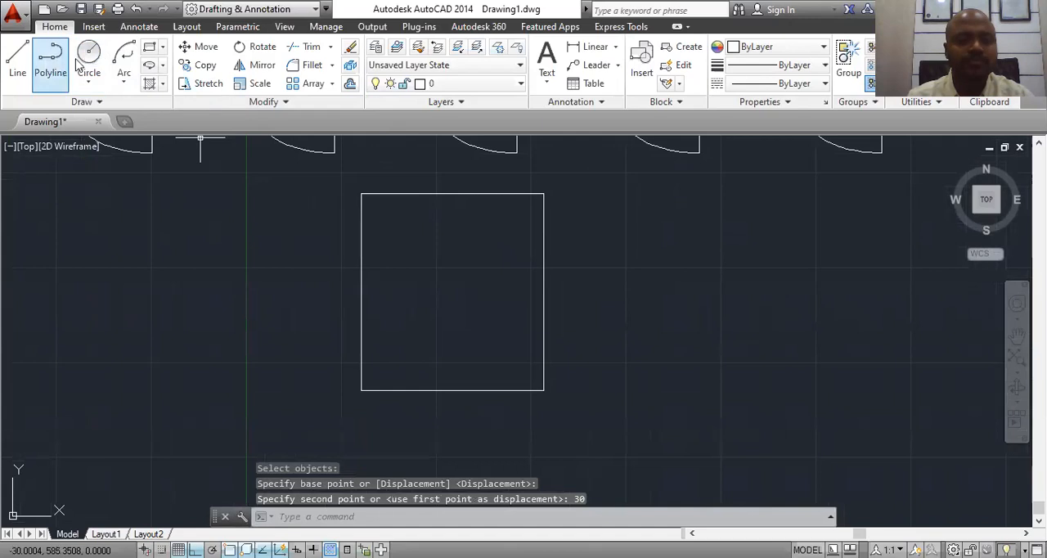
{"action": "left_click", "coordinate": [590, 46]}
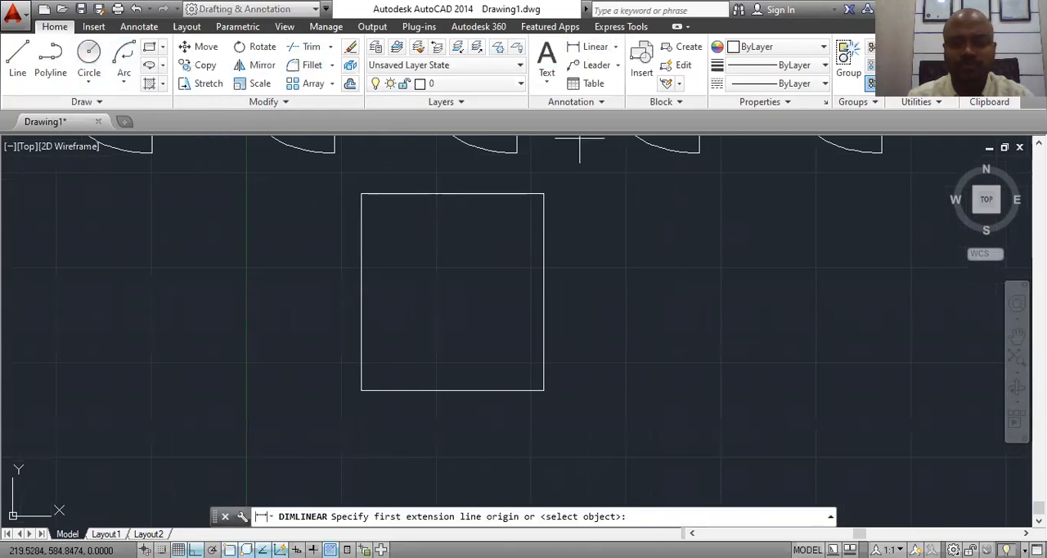
{"action": "left_click", "coordinate": [543, 194]}
{"action": "left_click", "coordinate": [543, 389]}
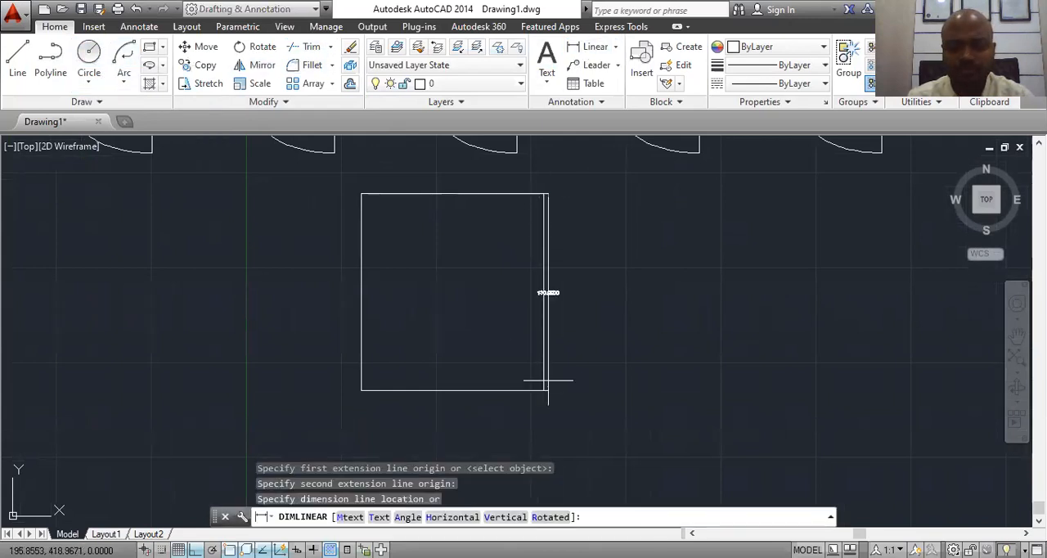
{"action": "left_click", "coordinate": [582, 296]}
{"action": "scroll", "coordinate": [590, 296], "scroll_direction": "up", "scroll_amount": 5}
{"action": "scroll", "coordinate": [590, 296], "scroll_direction": "down", "scroll_amount": 5}
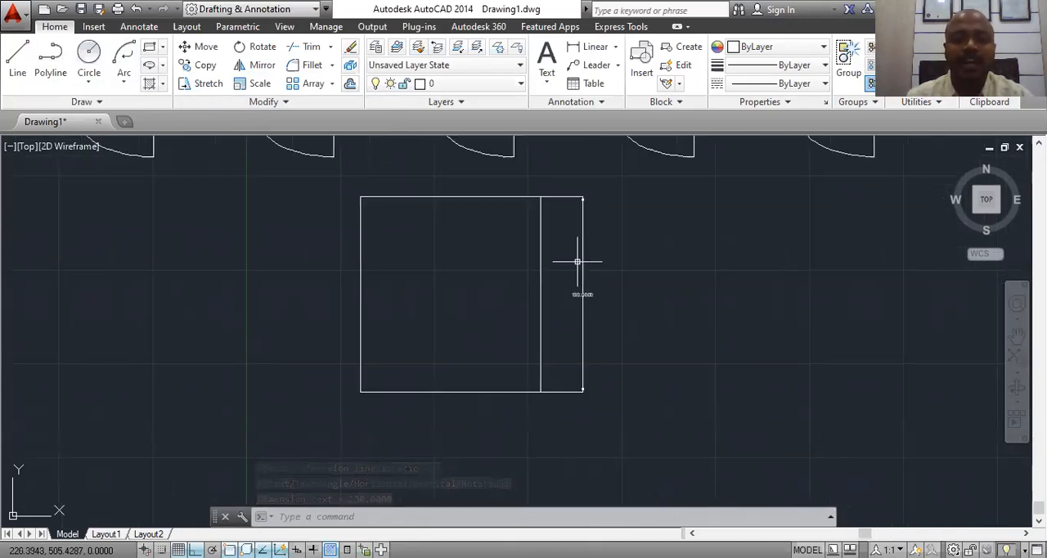
Step: Erase the linear dimension beside the rectangle's right side
{"action": "left_click", "coordinate": [582, 293]}
{"action": "mouse_move", "coordinate": [583, 293]}
{"action": "key", "text": "Delete"}
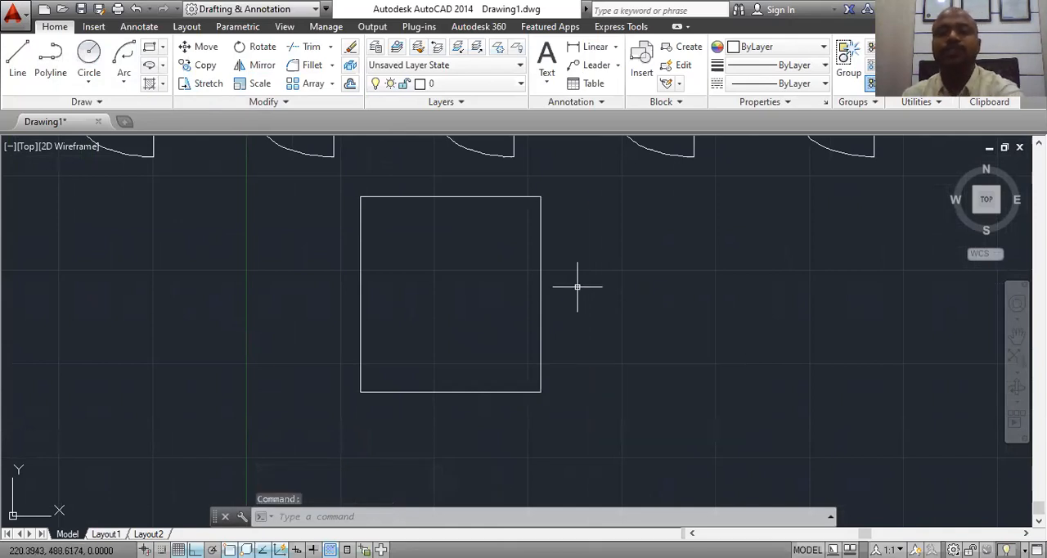
Step: Erase the whole row of five half-ellipse figures above the rectangle
{"action": "scroll", "coordinate": [691, 346], "scroll_direction": "down", "scroll_amount": 3}
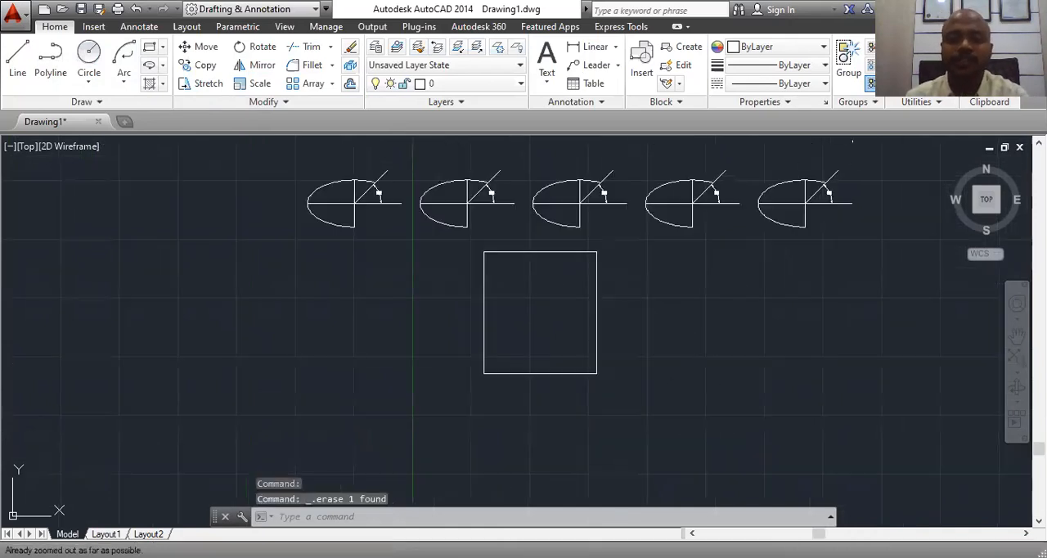
{"action": "left_click", "coordinate": [852, 139]}
{"action": "left_click", "coordinate": [255, 247]}
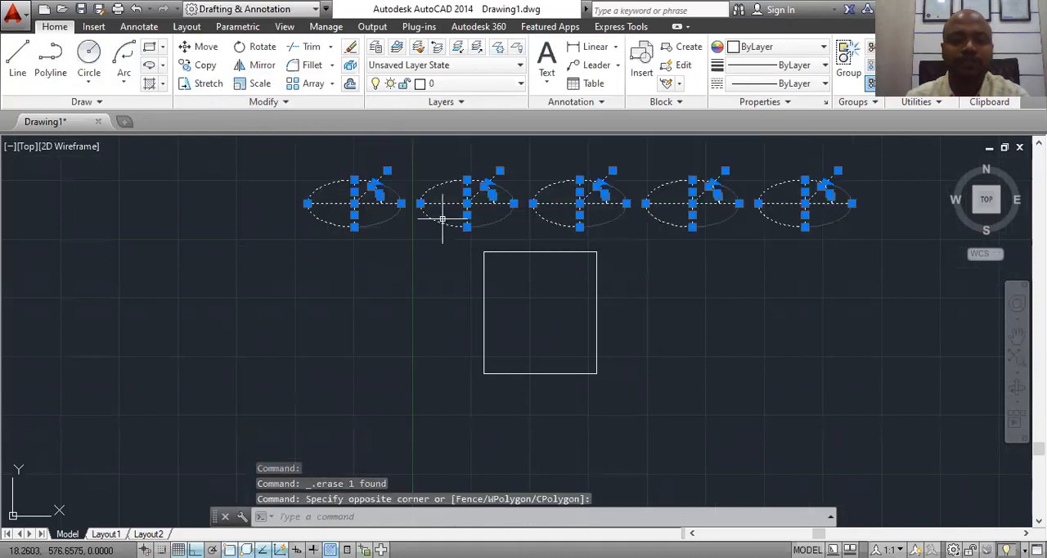
{"action": "right_click", "coordinate": [442, 187]}
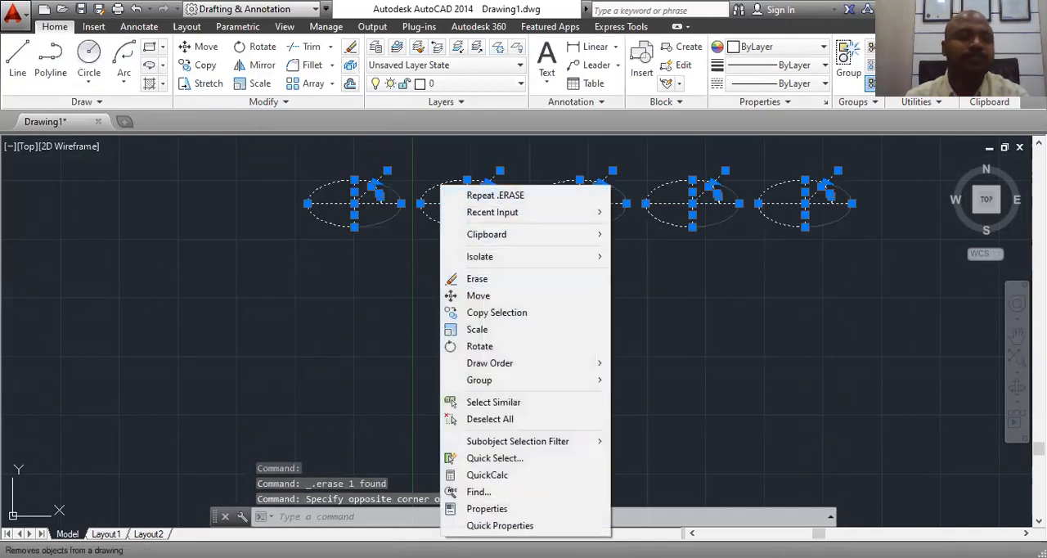
{"action": "left_click", "coordinate": [472, 281]}
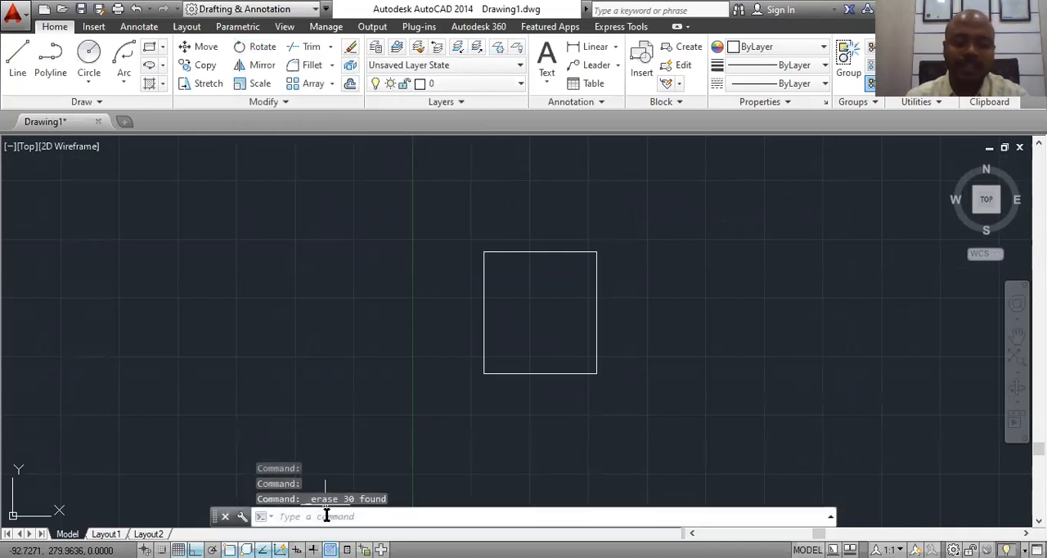
Step: Rotate the whole rectangle by 35 degrees about its lower-left corner
{"action": "type", "text": "RO"}
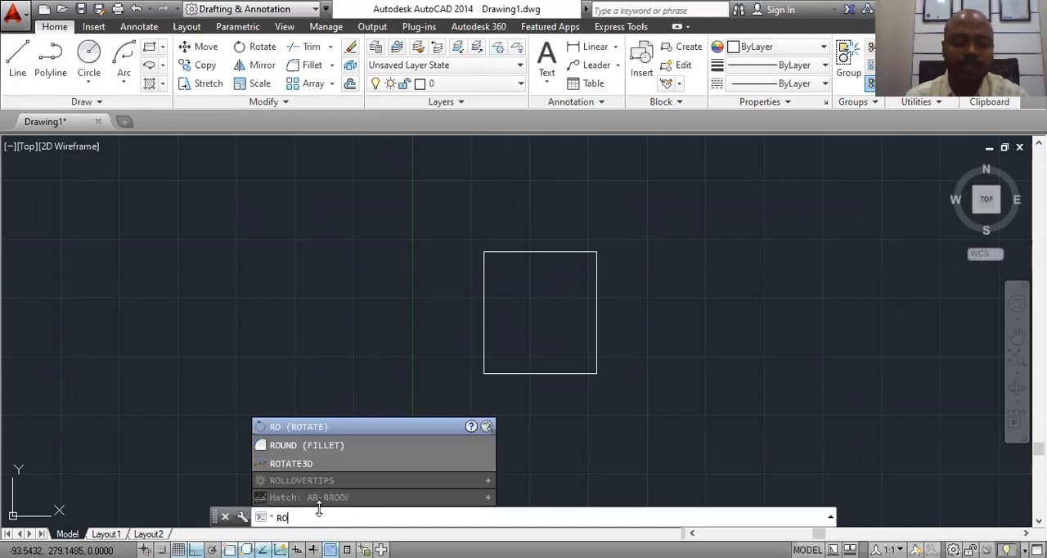
{"action": "key", "text": "Return"}
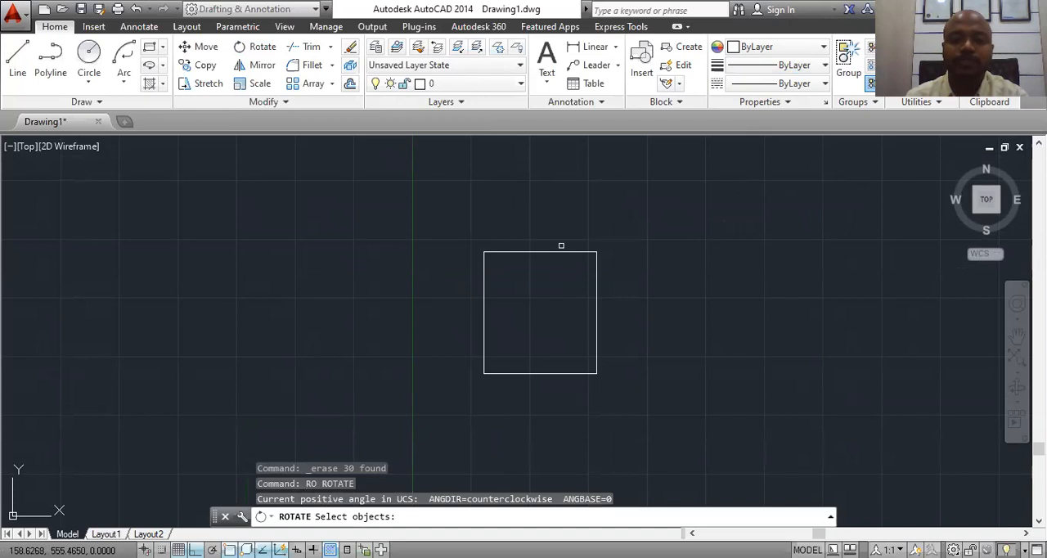
{"action": "left_click", "coordinate": [635, 200]}
{"action": "left_click", "coordinate": [402, 449]}
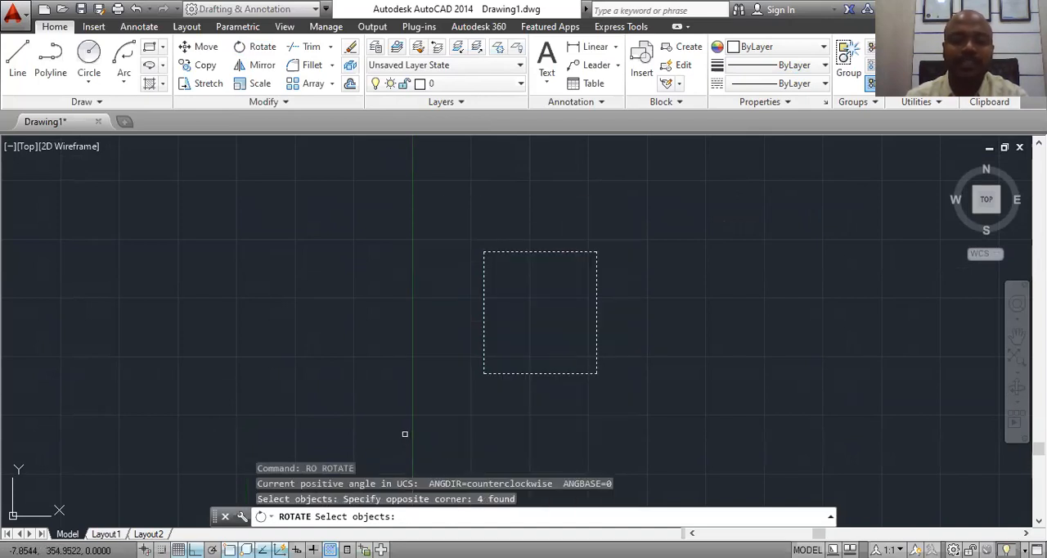
{"action": "key", "text": "Return"}
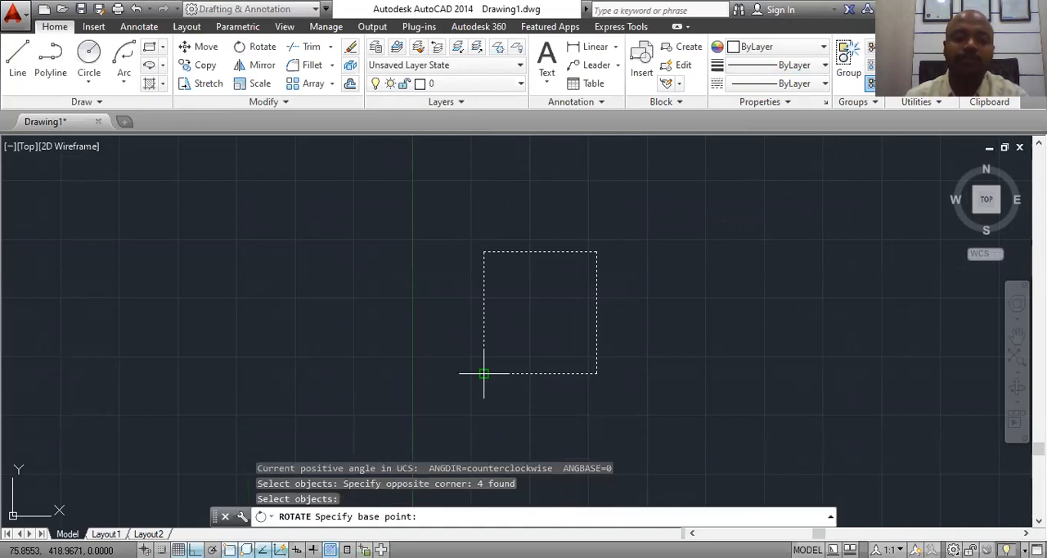
{"action": "left_click", "coordinate": [483, 373]}
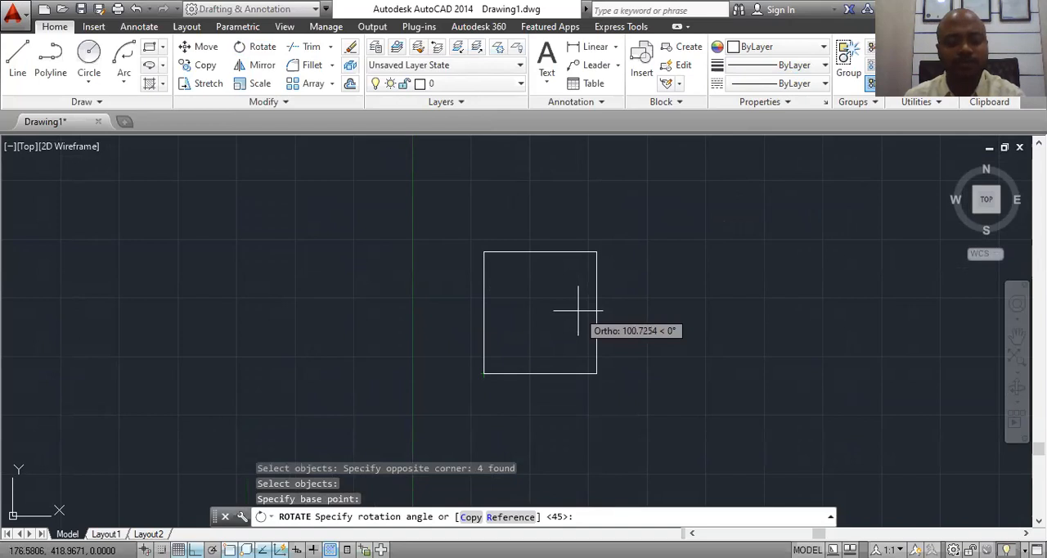
{"action": "type", "text": "35"}
{"action": "key", "text": "Return"}
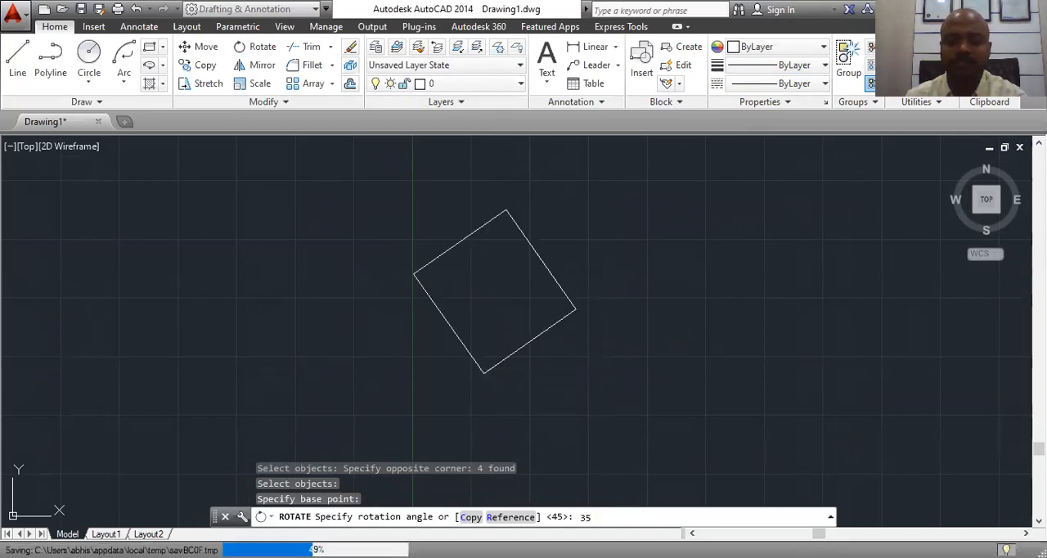
Step: Draw a horizontal reference line to the right from the rotated rectangle's lowest corner
{"action": "left_click", "coordinate": [7, 68]}
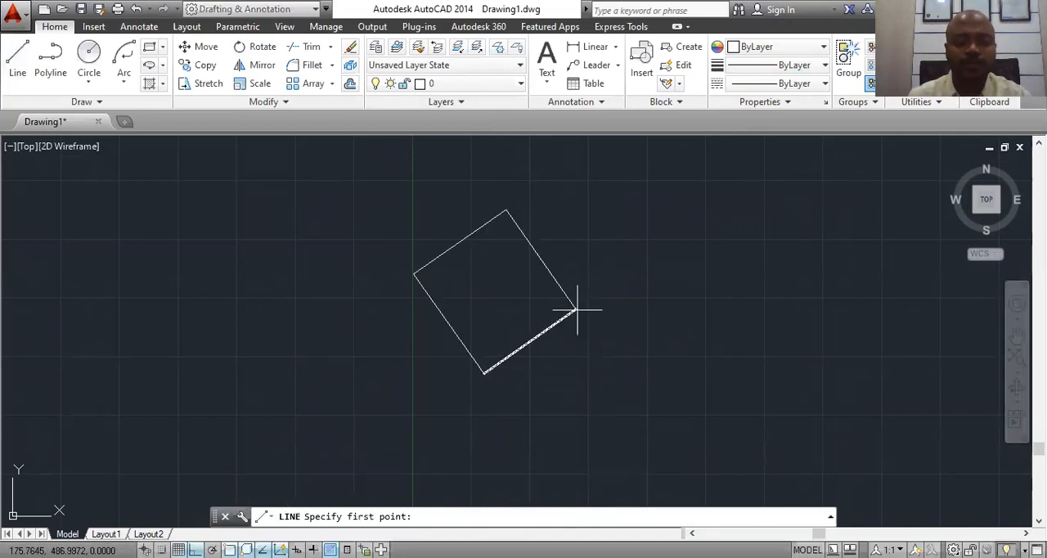
{"action": "left_click", "coordinate": [483, 372]}
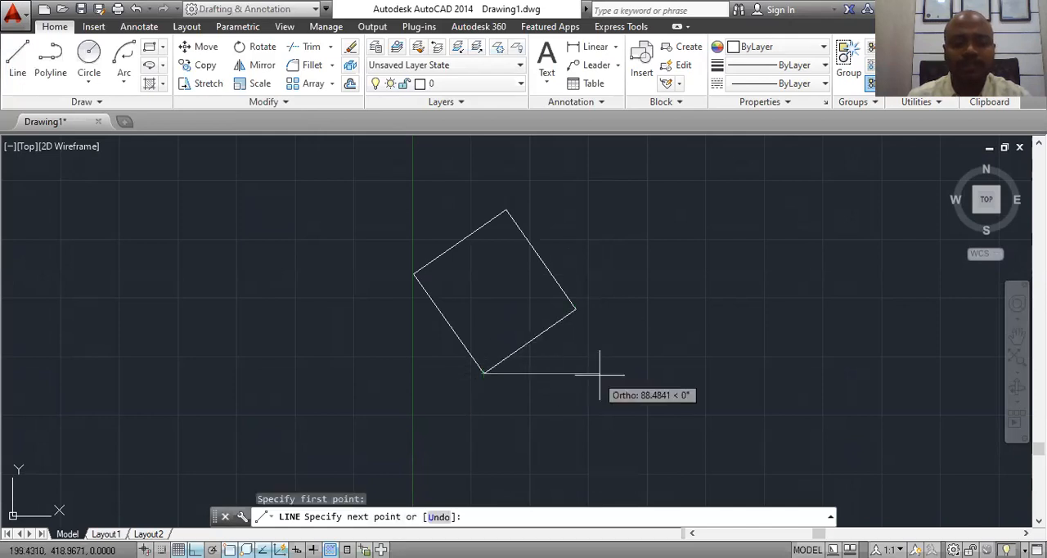
{"action": "left_click", "coordinate": [627, 373]}
{"action": "key", "text": "Escape"}
Step: Place an angular dimension between the rectangle's lower-right side and the horizontal reference line to check the rotation
{"action": "left_click", "coordinate": [595, 47]}
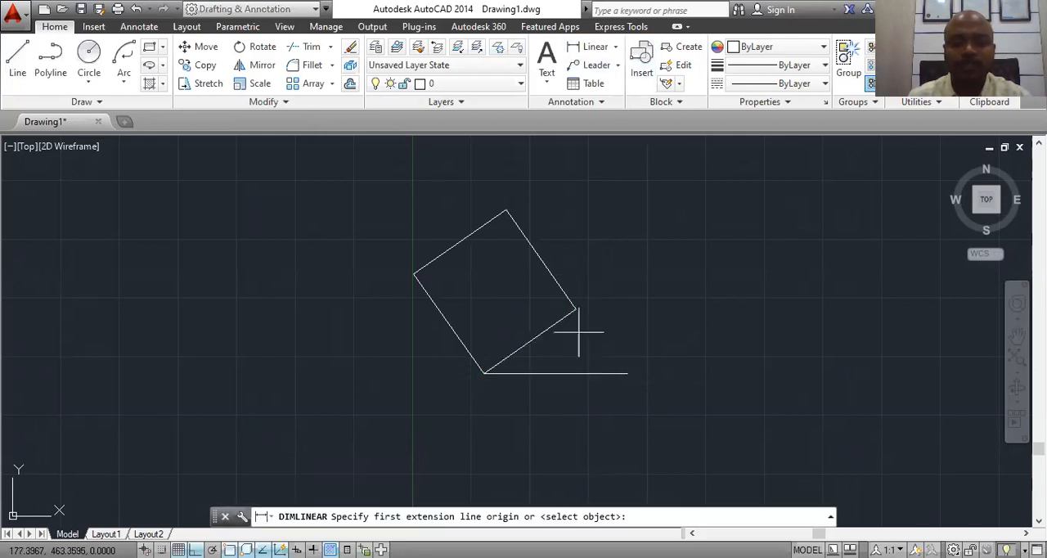
{"action": "key", "text": "Escape"}
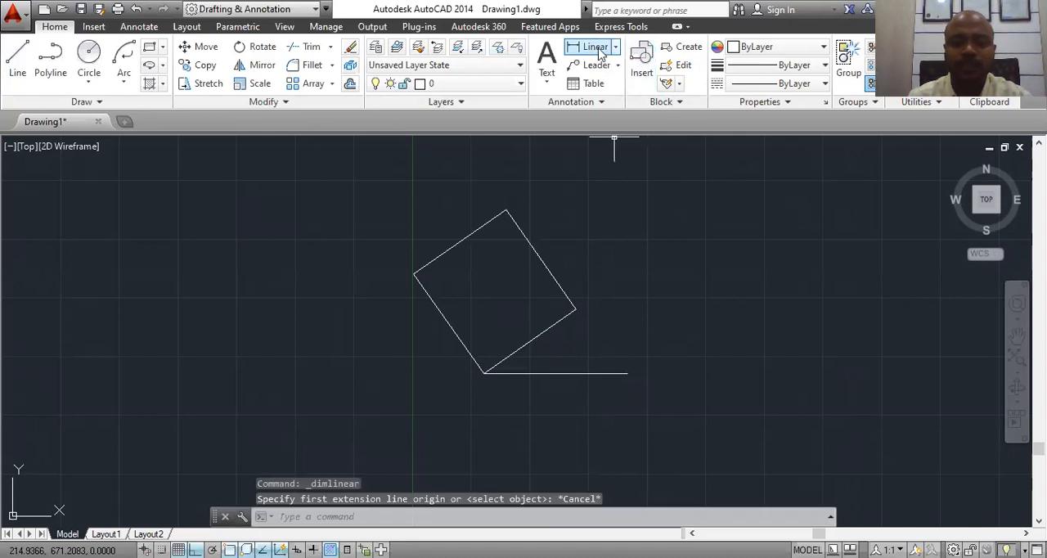
{"action": "left_click", "coordinate": [616, 47]}
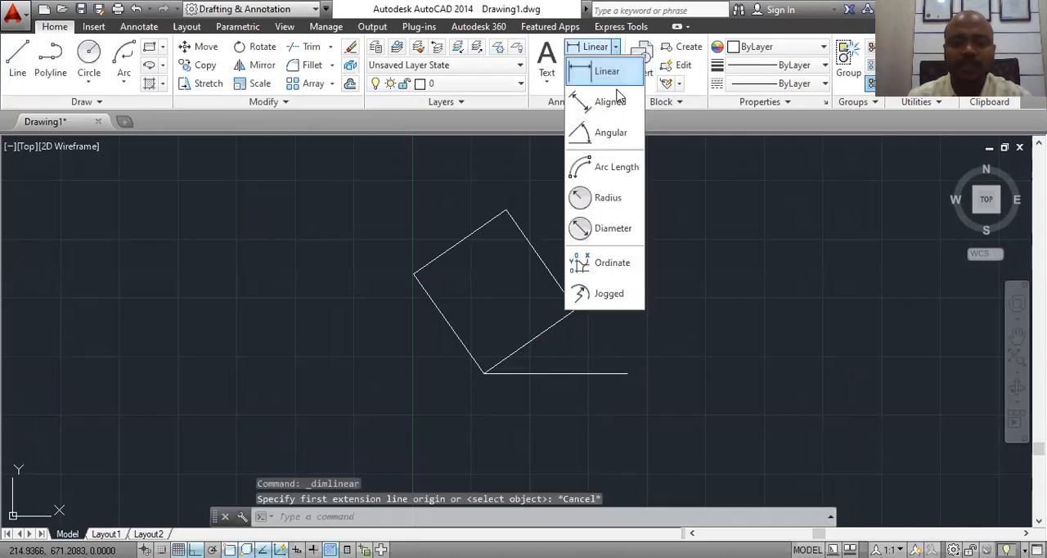
{"action": "left_click", "coordinate": [608, 132]}
{"action": "left_click", "coordinate": [530, 346]}
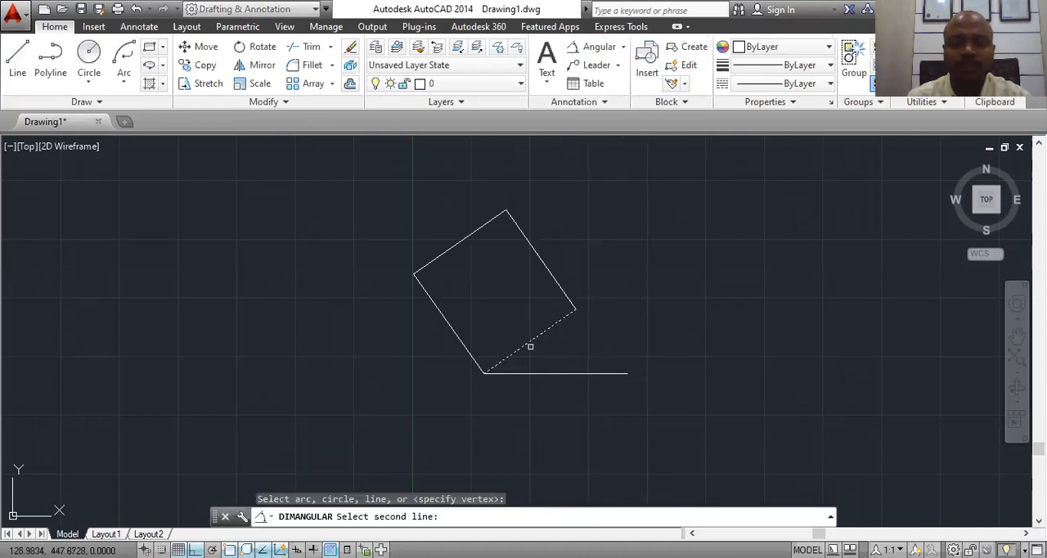
{"action": "left_click", "coordinate": [538, 373]}
{"action": "scroll", "coordinate": [554, 355], "scroll_direction": "up", "scroll_amount": 5}
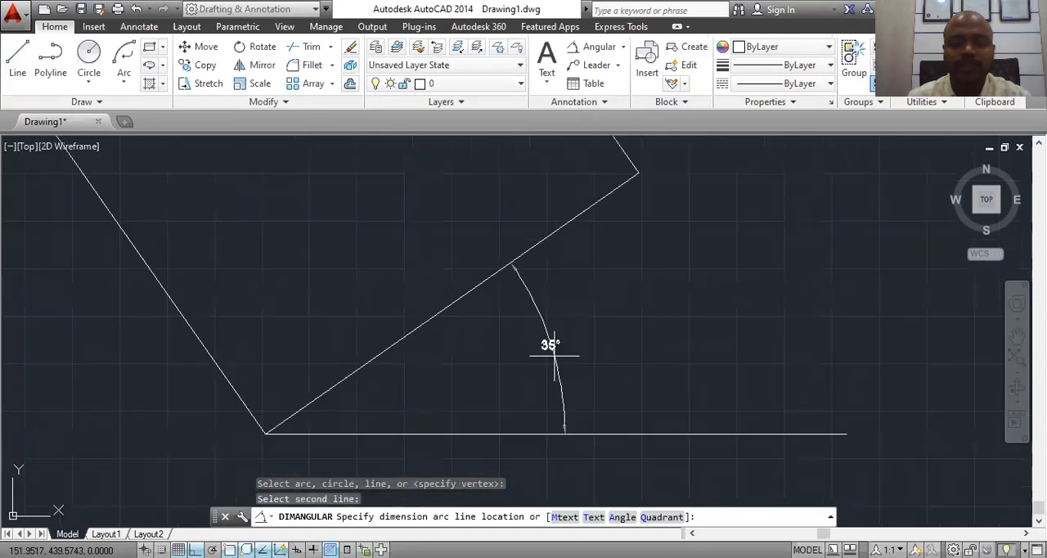
{"action": "left_click", "coordinate": [556, 345]}
{"action": "scroll", "coordinate": [556, 344], "scroll_direction": "down", "scroll_amount": 5}
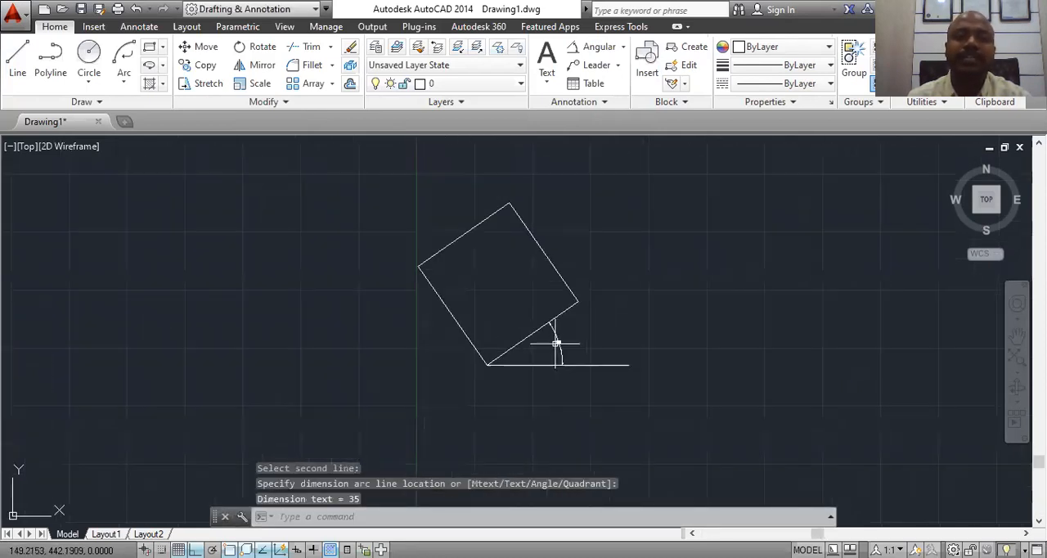
Step: Erase the angular dimension and the horizontal reference line below the rectangle
{"action": "left_click", "coordinate": [597, 332]}
{"action": "left_click", "coordinate": [540, 426]}
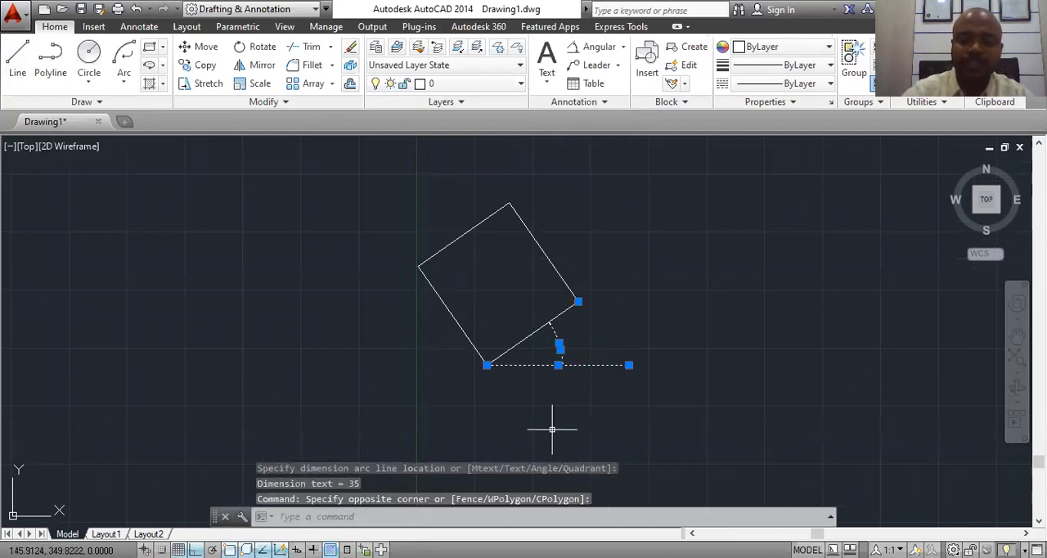
{"action": "key", "text": "Delete"}
Step: Draw a vertical line to the left of the rotated rectangle, extending past it above and below
{"action": "mouse_move", "coordinate": [509, 346]}
{"action": "middle_mouse_down"}
{"action": "mouse_move", "coordinate": [535, 327]}
{"action": "mouse_move", "coordinate": [526, 345]}
{"action": "middle_mouse_up"}
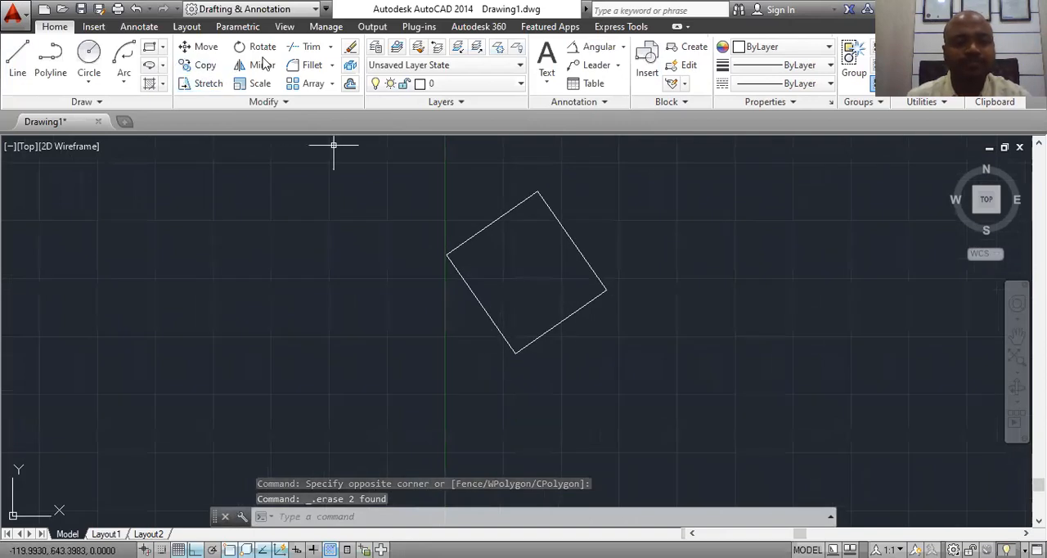
{"action": "left_click", "coordinate": [18, 65]}
{"action": "left_click", "coordinate": [368, 167]}
{"action": "left_click", "coordinate": [353, 416]}
{"action": "key", "text": "Escape"}
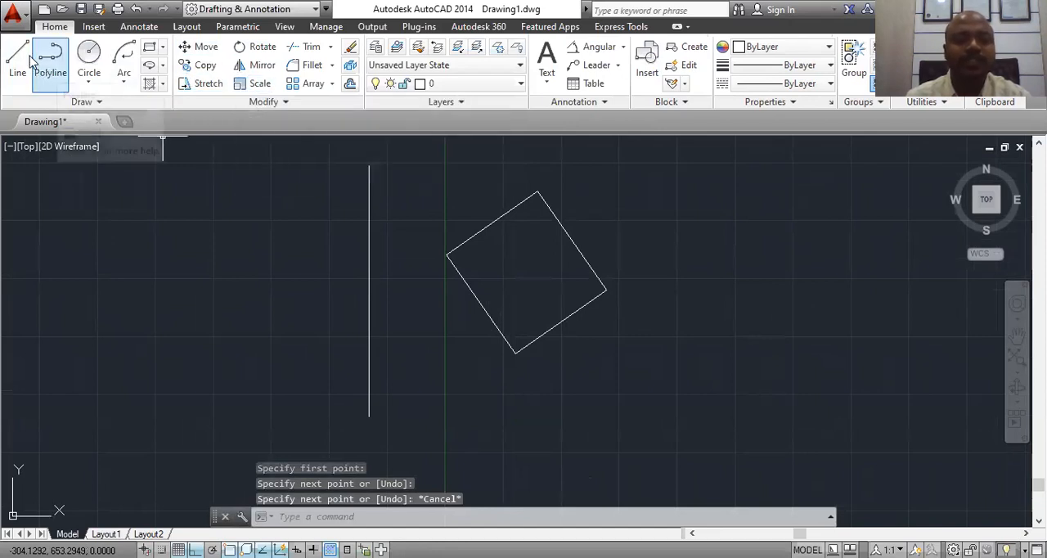
Step: Mirror the rotated rectangle across the vertical line while keeping the source objects, and undo the mirror
{"action": "left_click", "coordinate": [262, 71]}
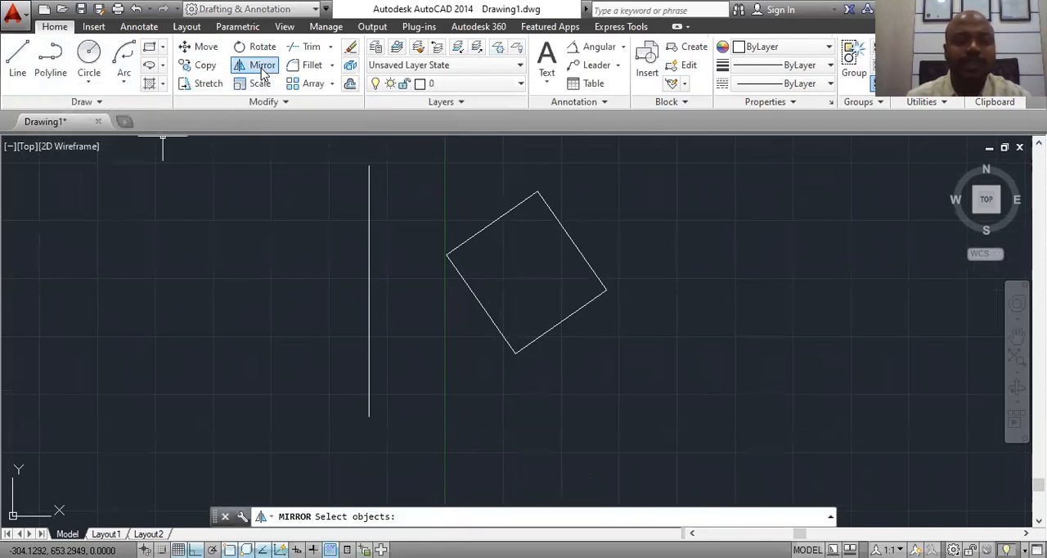
{"action": "key", "text": "Escape"}
{"action": "type", "text": "MI"}
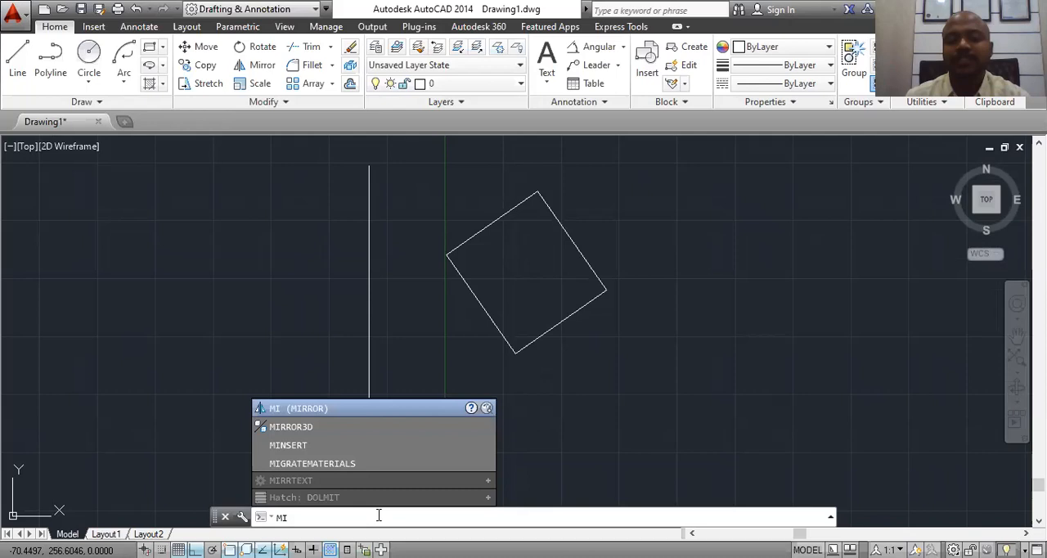
{"action": "key", "text": "Return"}
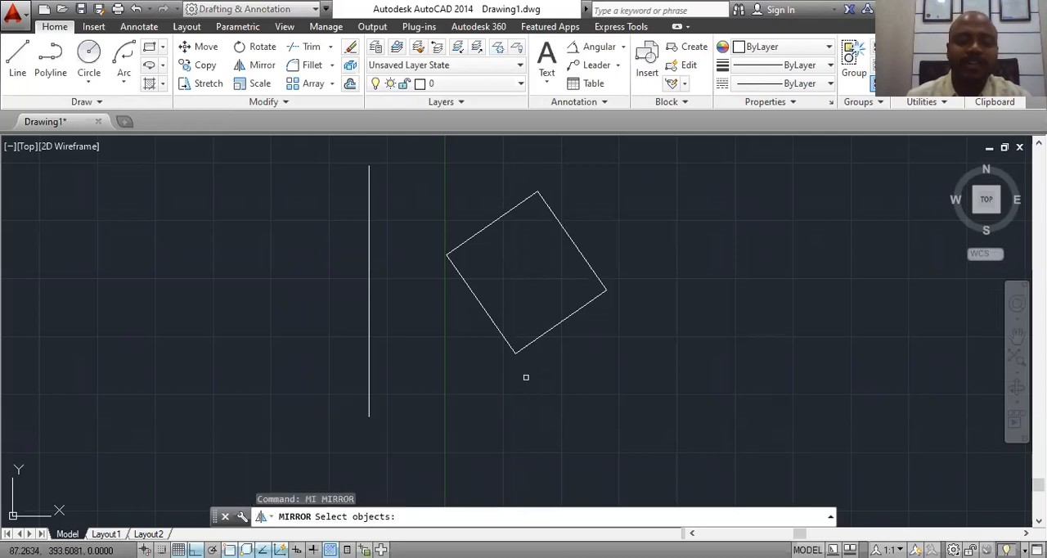
{"action": "left_click", "coordinate": [688, 178]}
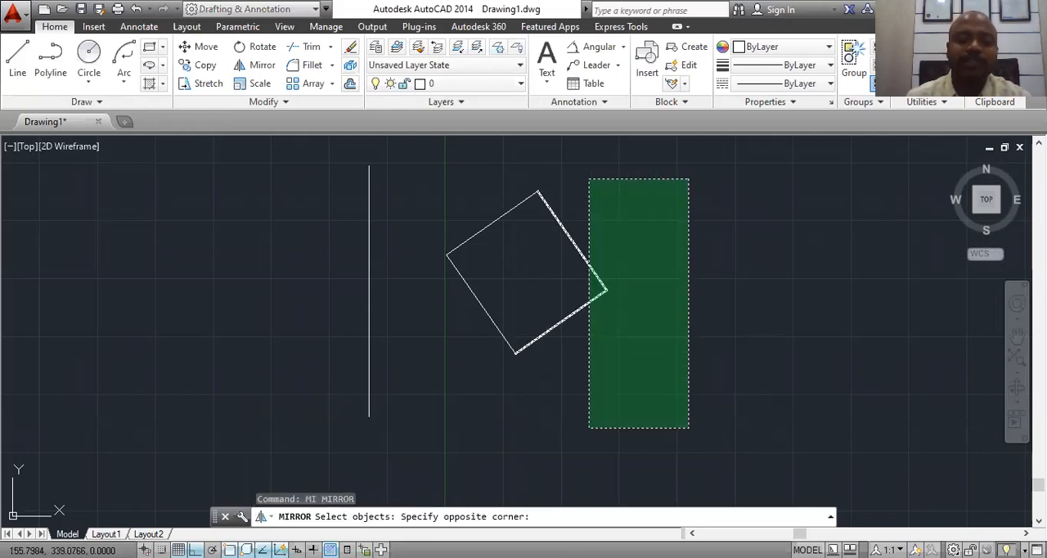
{"action": "left_click", "coordinate": [474, 471]}
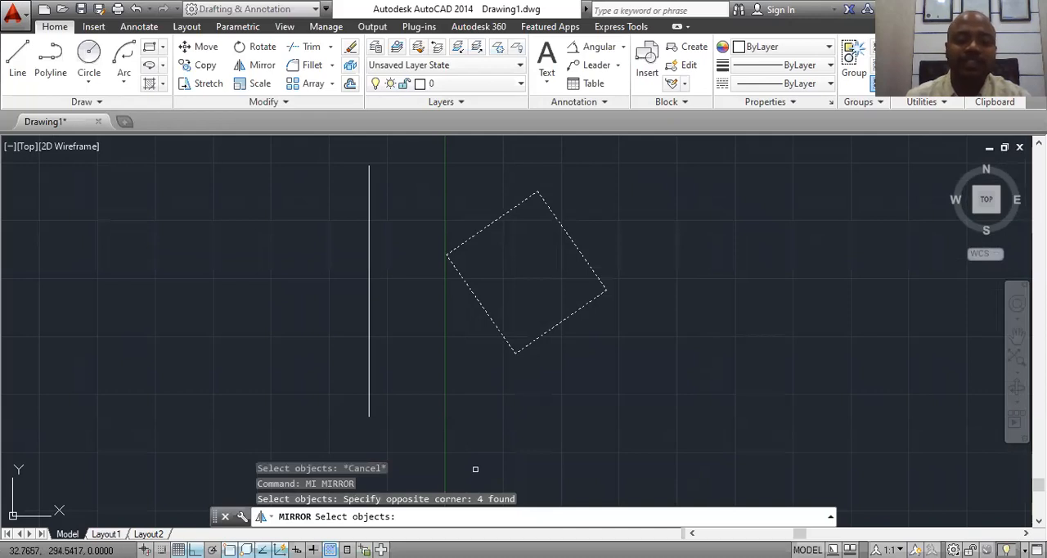
{"action": "key", "text": "Return"}
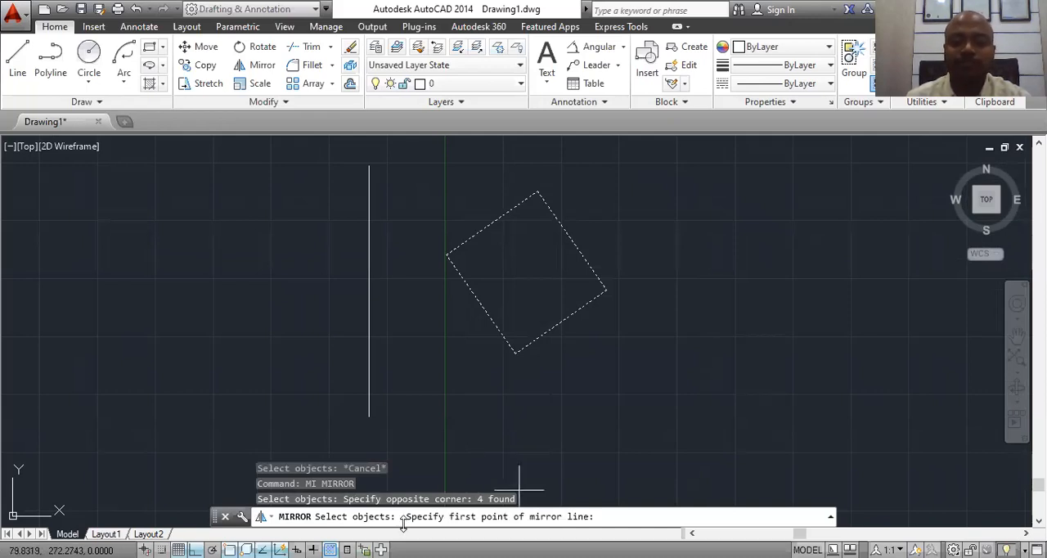
{"action": "left_click", "coordinate": [369, 166]}
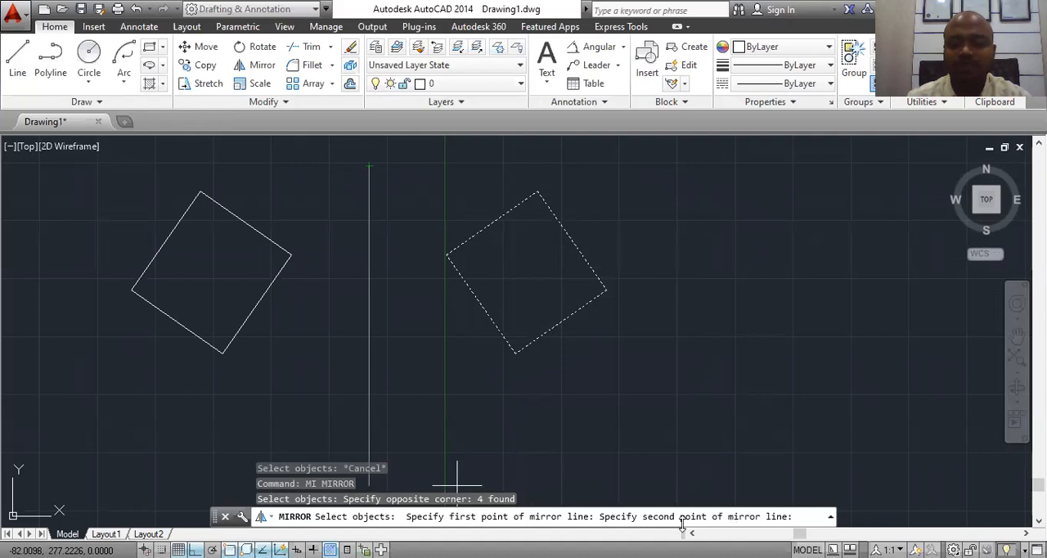
{"action": "left_click", "coordinate": [369, 416]}
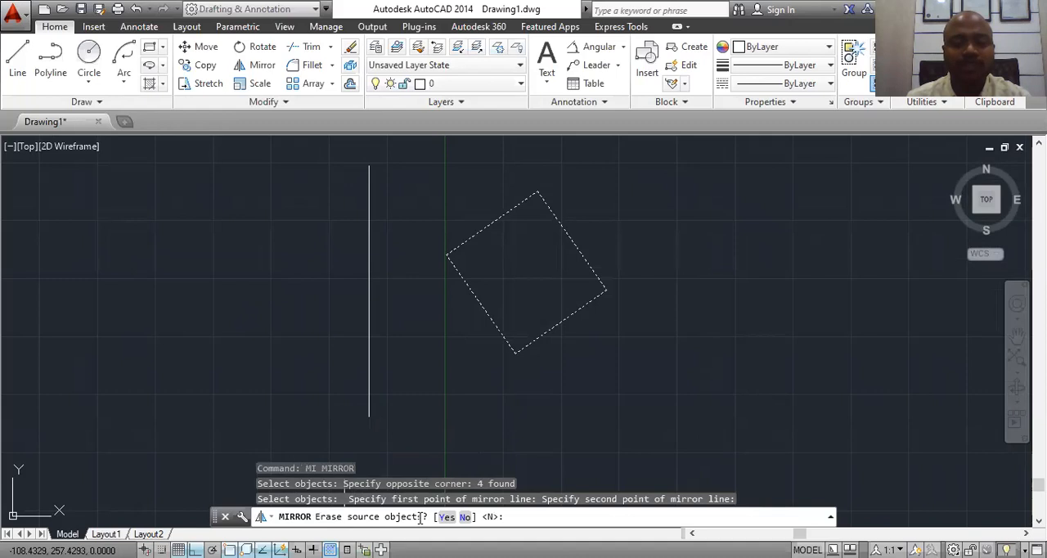
{"action": "key", "text": "Return"}
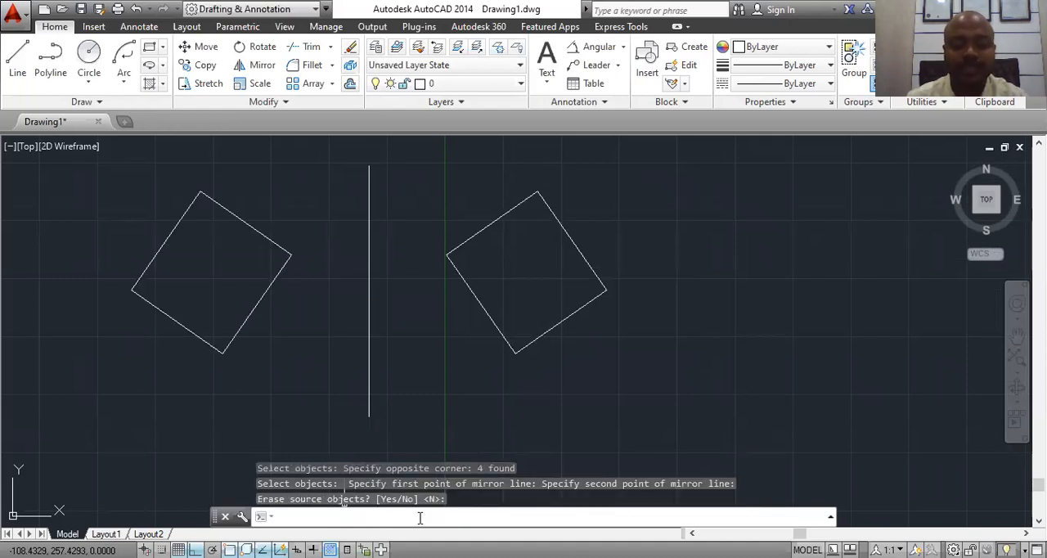
{"action": "key", "text": "ctrl+z"}
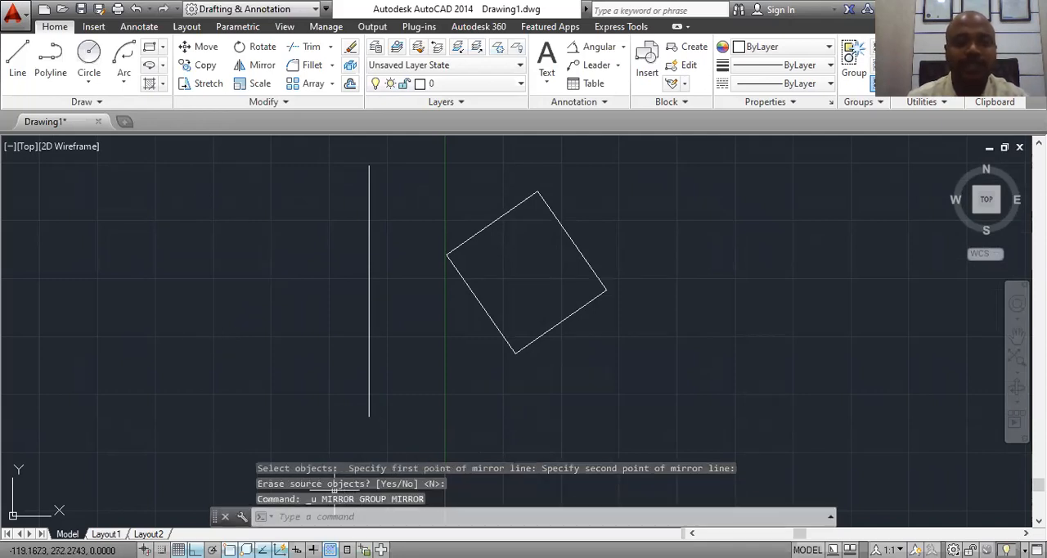
Step: Mirror the rotated rectangle across the vertical line with the source objects erased, and delete the vertical line
{"action": "left_click", "coordinate": [309, 518]}
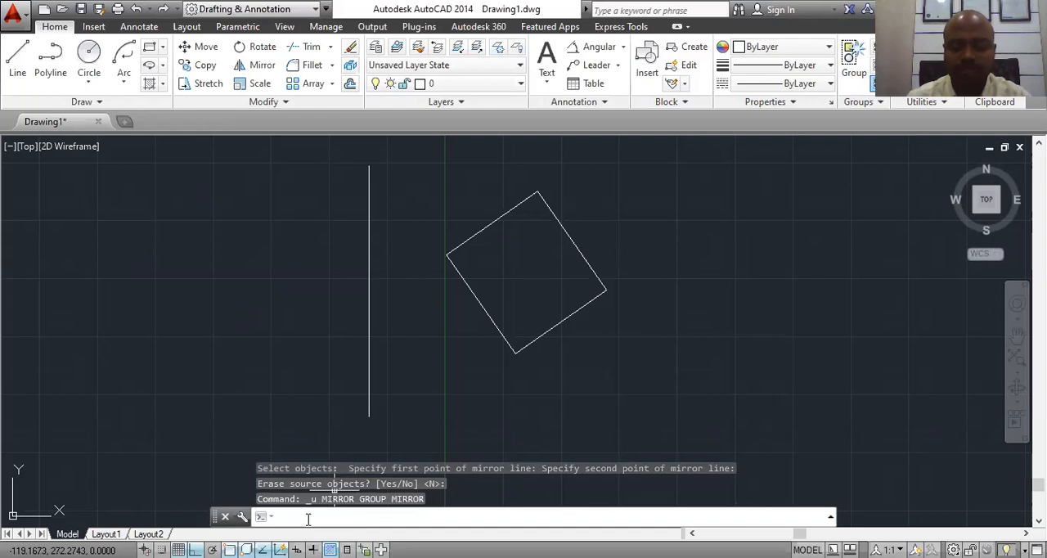
{"action": "type", "text": "mi"}
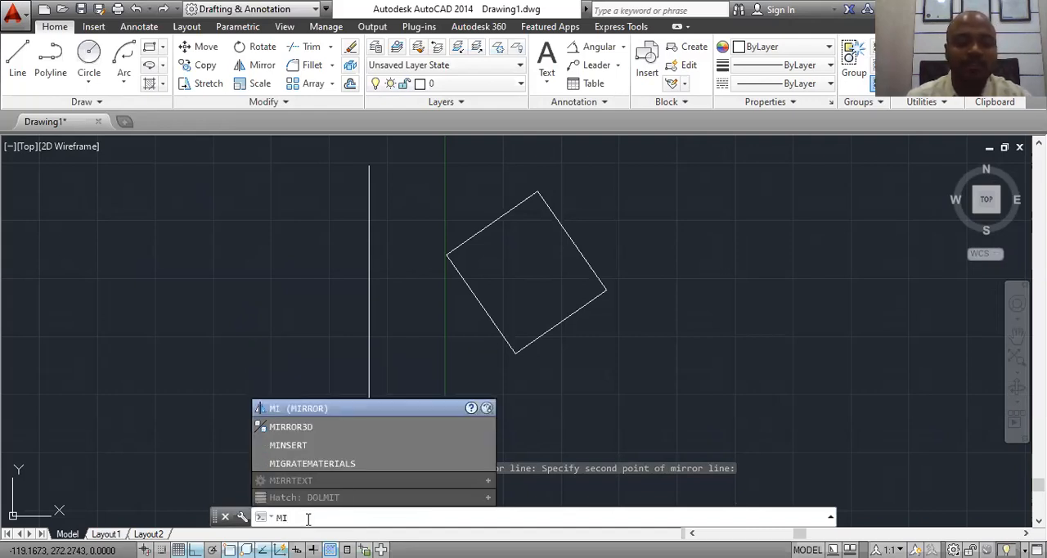
{"action": "key", "text": "Return"}
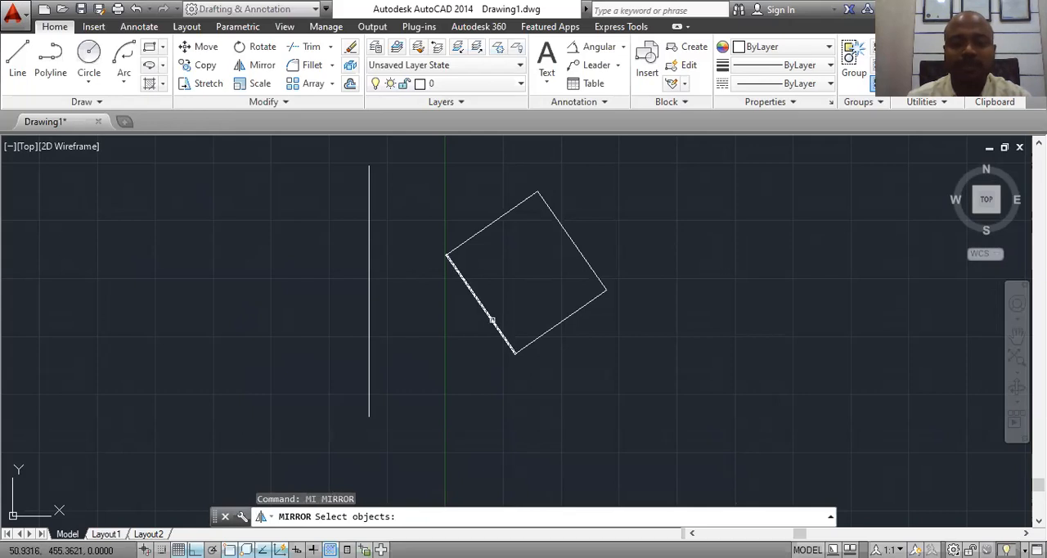
{"action": "left_click", "coordinate": [490, 318]}
{"action": "left_click", "coordinate": [488, 321]}
{"action": "left_click", "coordinate": [432, 395]}
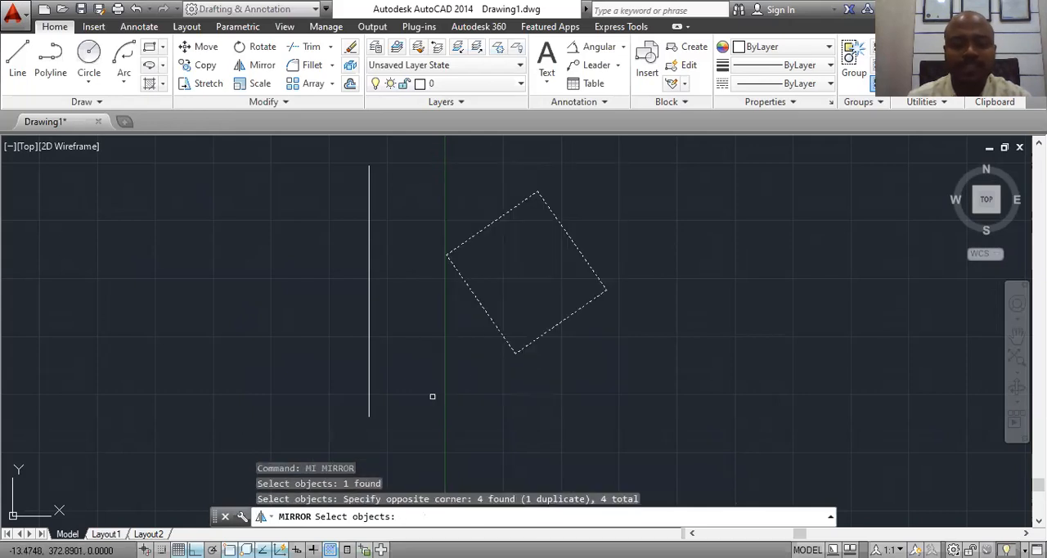
{"action": "key", "text": "Return"}
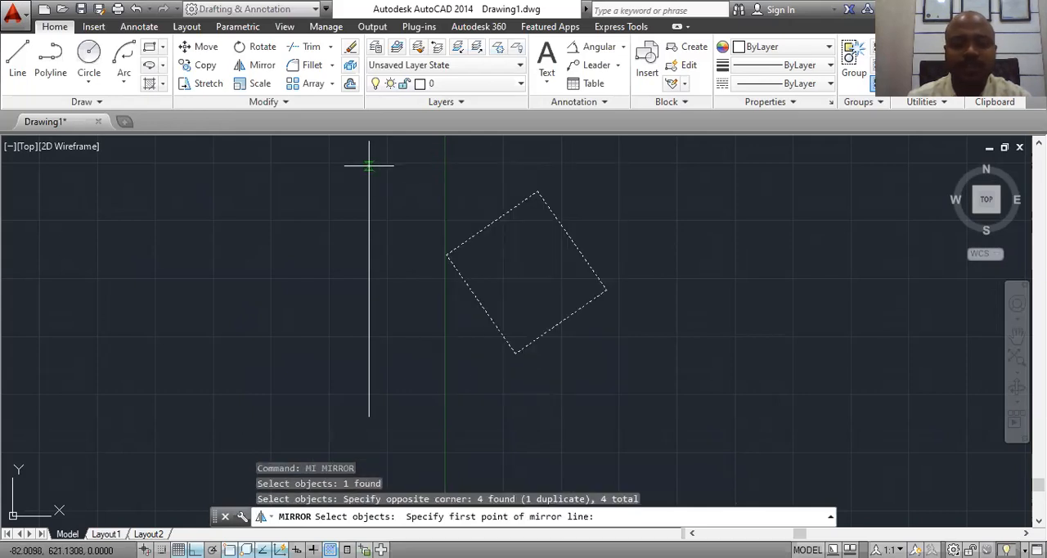
{"action": "left_click", "coordinate": [368, 167]}
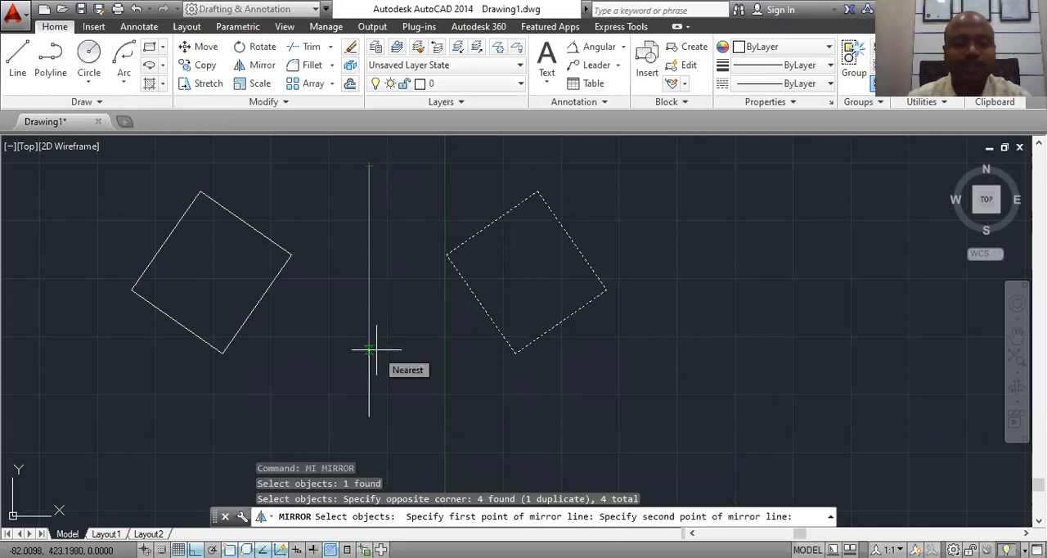
{"action": "left_click", "coordinate": [370, 415]}
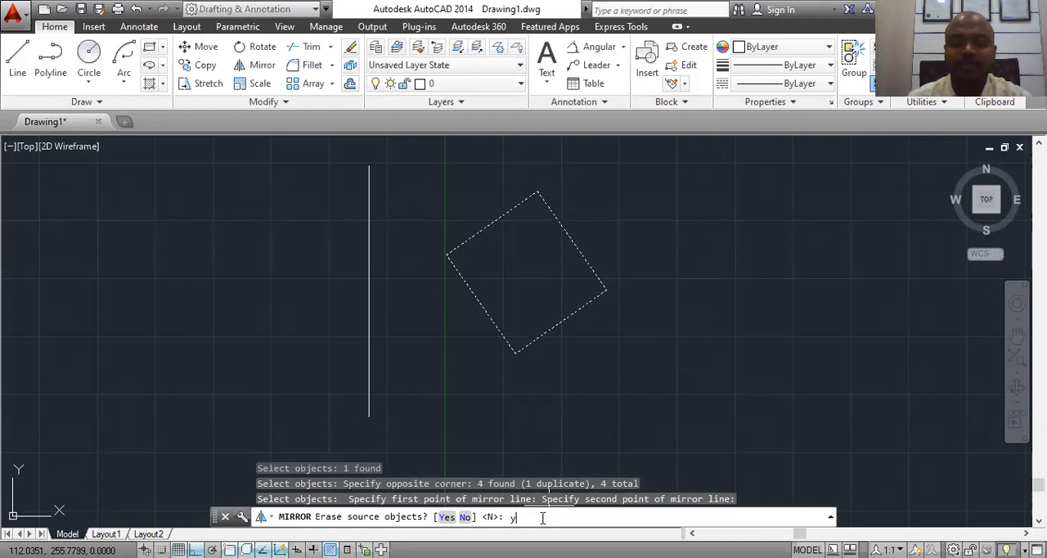
{"action": "type", "text": "y"}
{"action": "key", "text": "Return"}
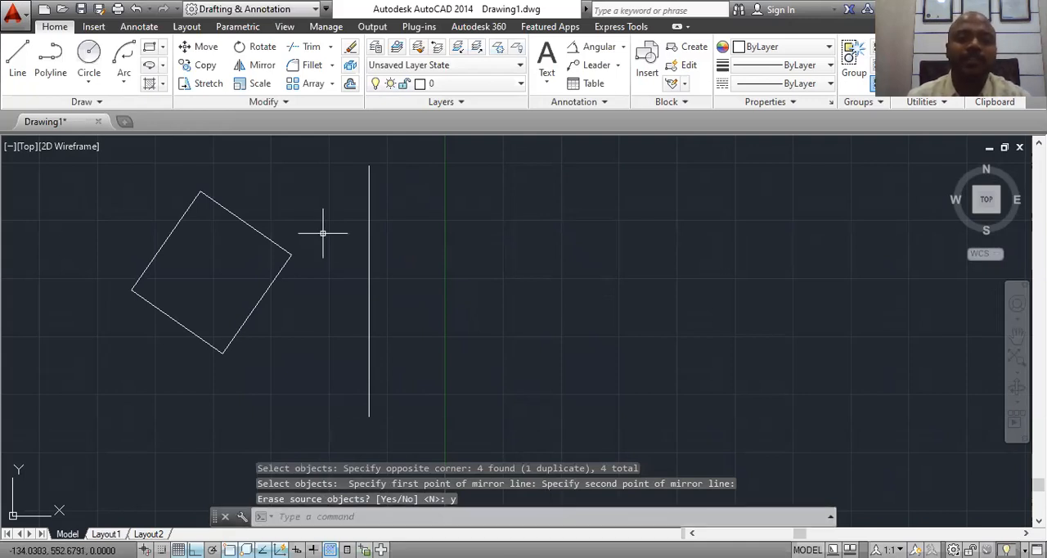
{"action": "left_click", "coordinate": [371, 200]}
{"action": "key", "text": "Delete"}
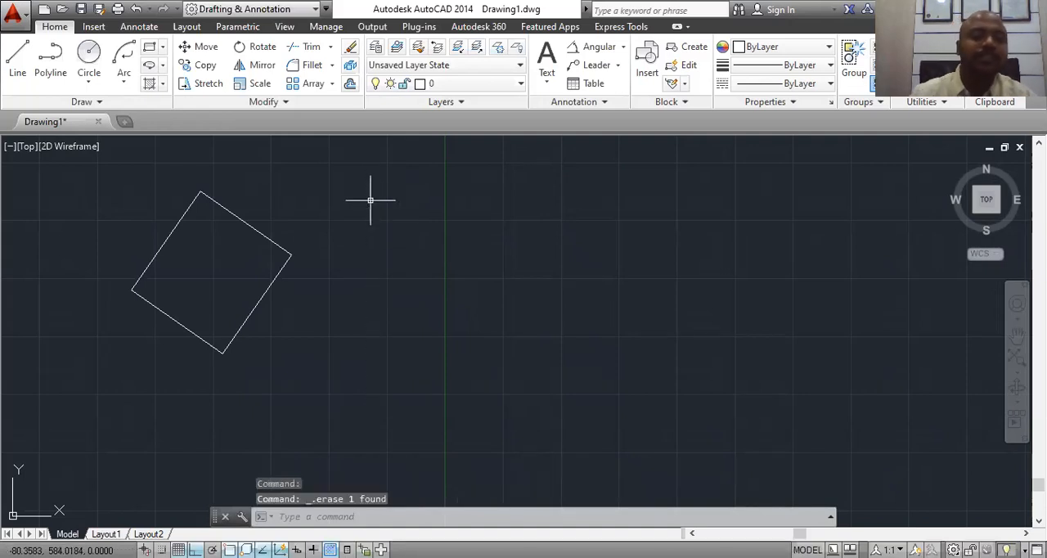
{"action": "left_click", "coordinate": [162, 47]}
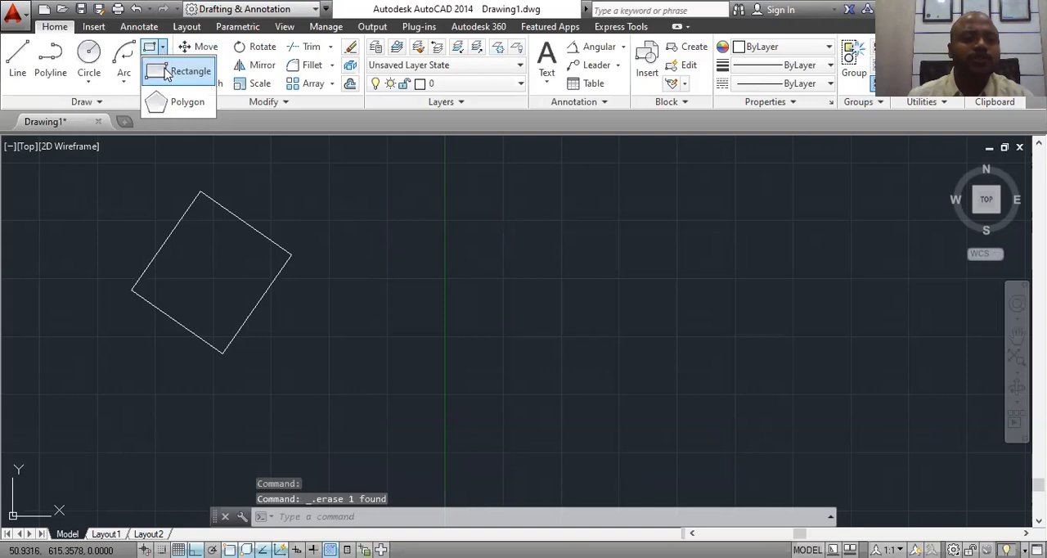
{"action": "left_click", "coordinate": [166, 72]}
{"action": "left_click", "coordinate": [396, 212]}
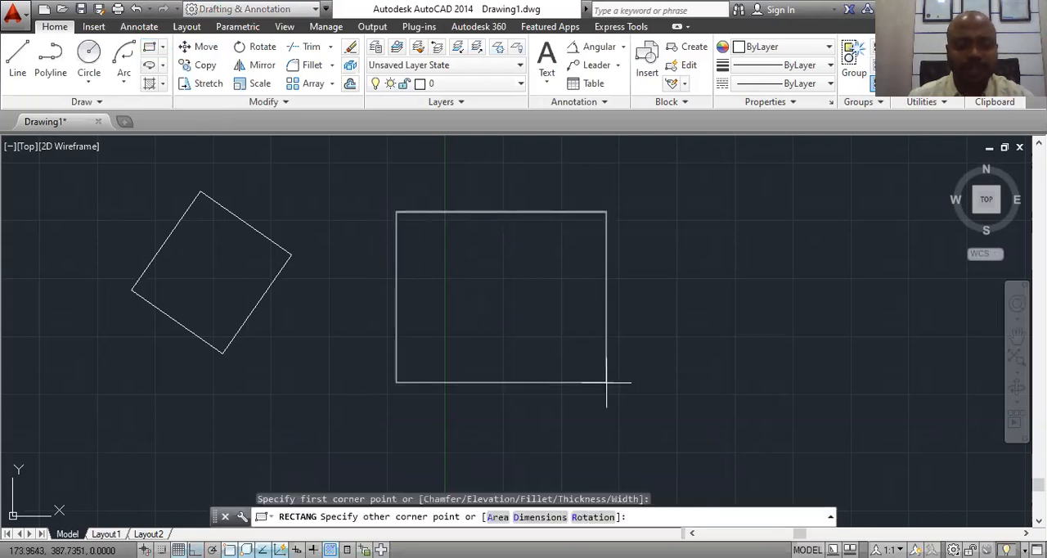
{"action": "key", "text": "Escape"}
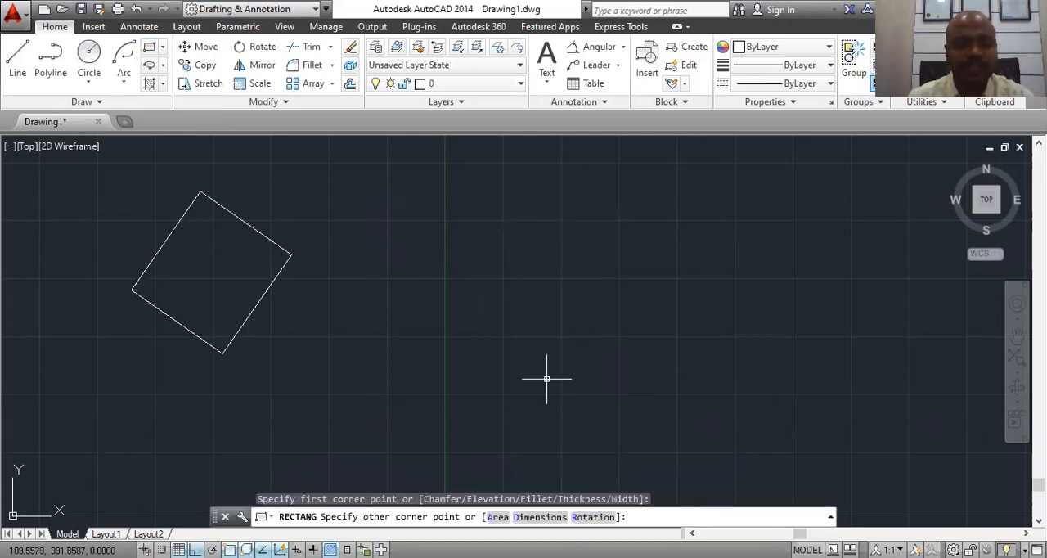
{"action": "left_click", "coordinate": [162, 47]}
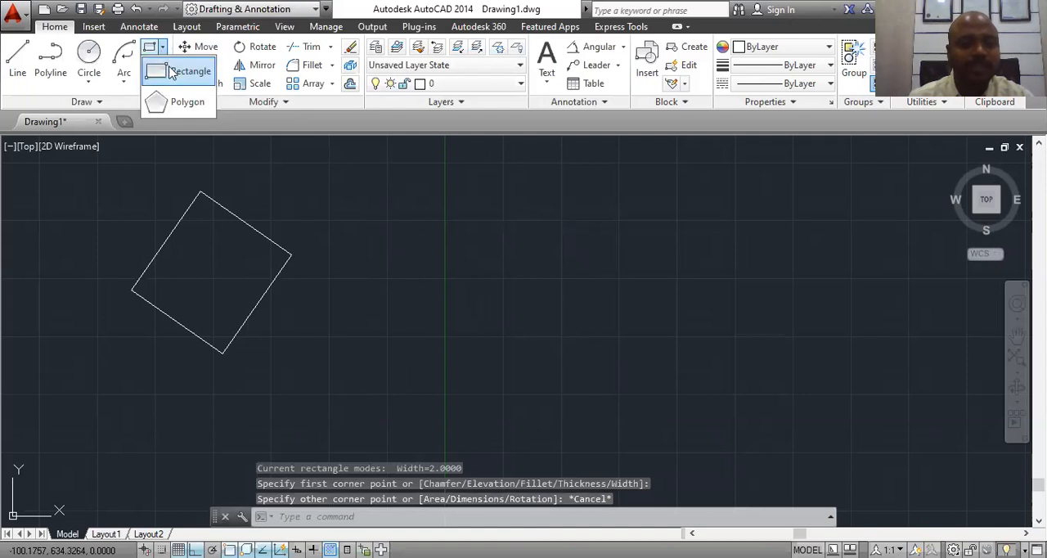
{"action": "left_click", "coordinate": [180, 72]}
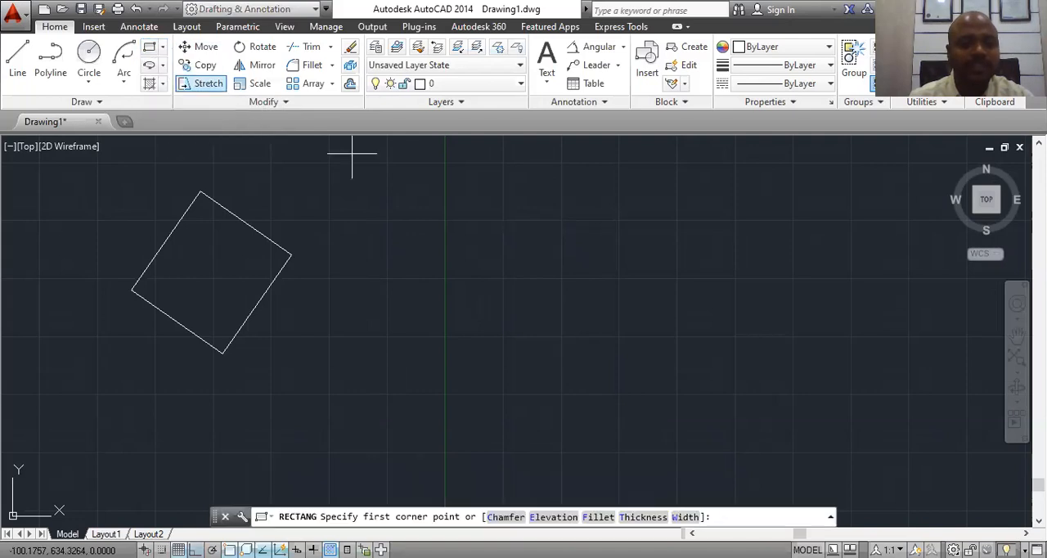
{"action": "left_click", "coordinate": [409, 238]}
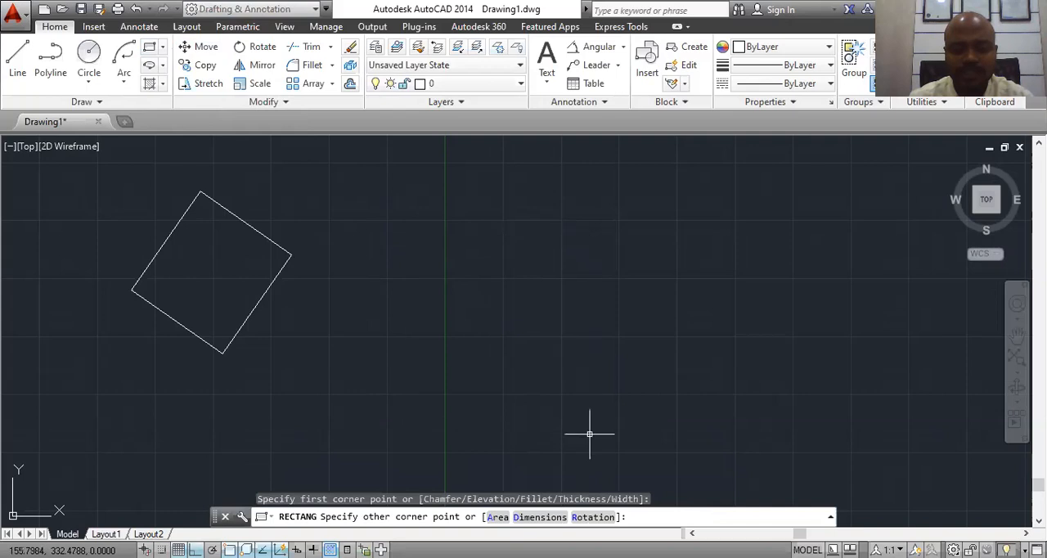
{"action": "key", "text": "Escape"}
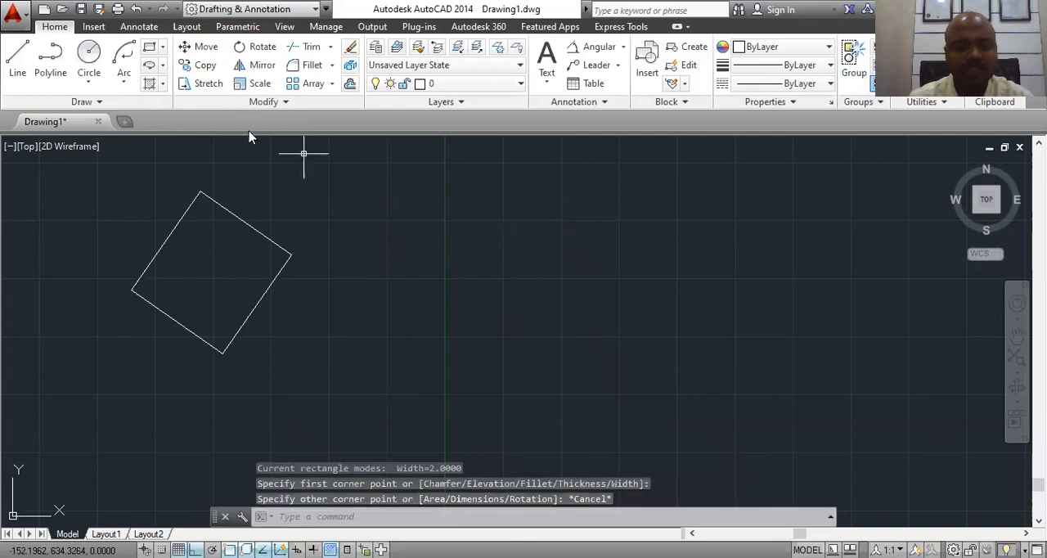
Step: Start a new rectangle and set the line width for rectangles to 0
{"action": "left_click", "coordinate": [162, 50]}
{"action": "left_click", "coordinate": [182, 72]}
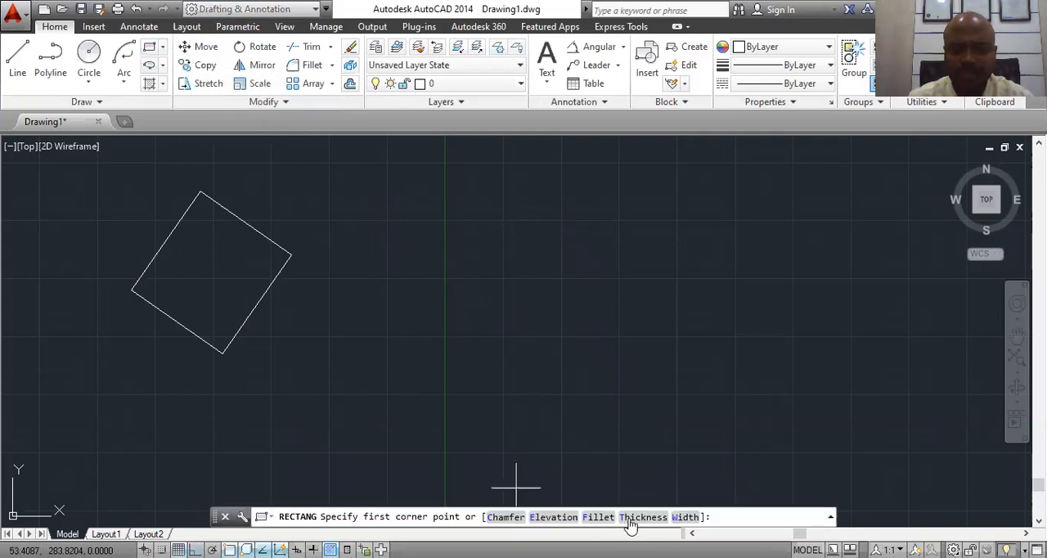
{"action": "left_click", "coordinate": [685, 517]}
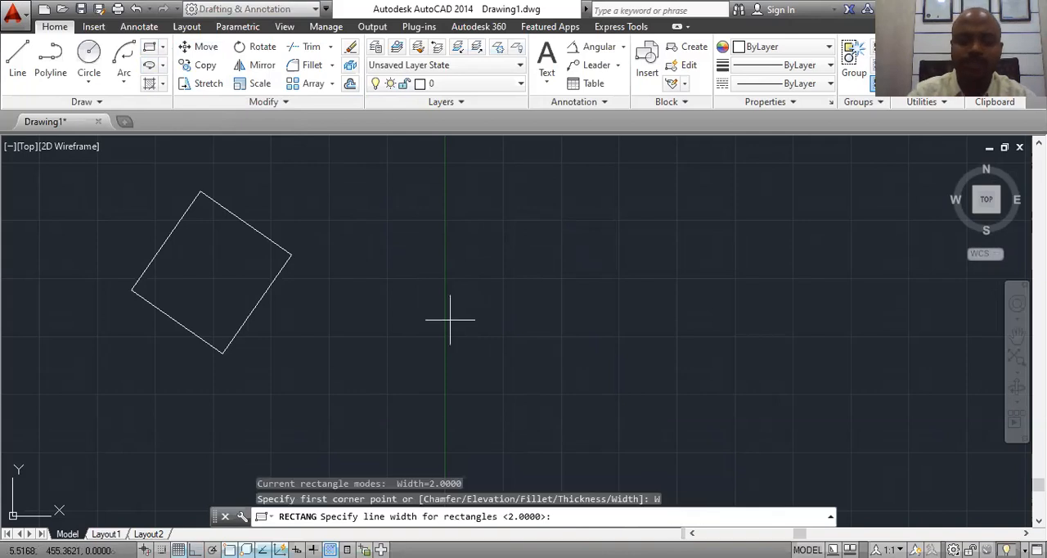
{"action": "type", "text": "0"}
{"action": "key", "text": "Return"}
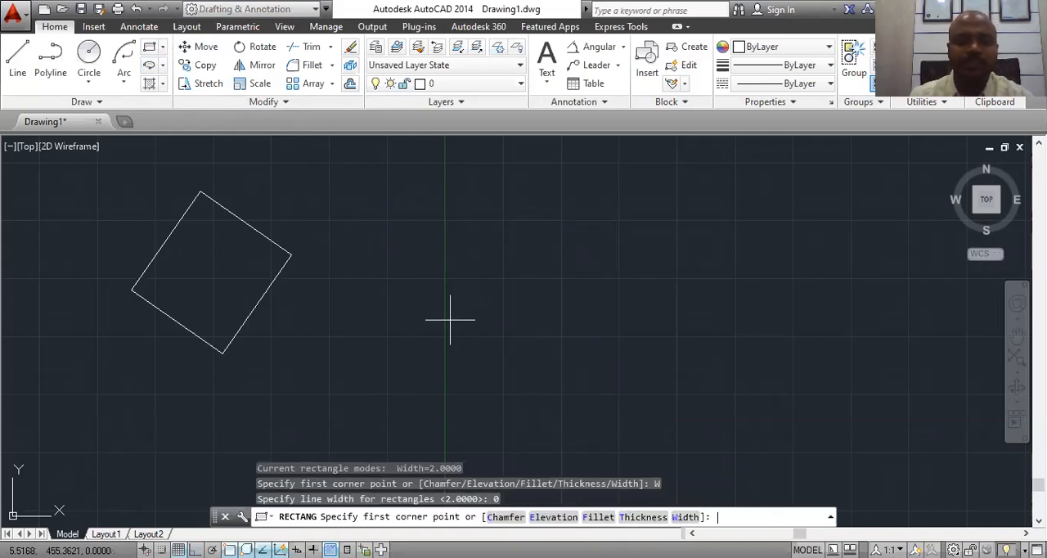
{"action": "left_click", "coordinate": [422, 217]}
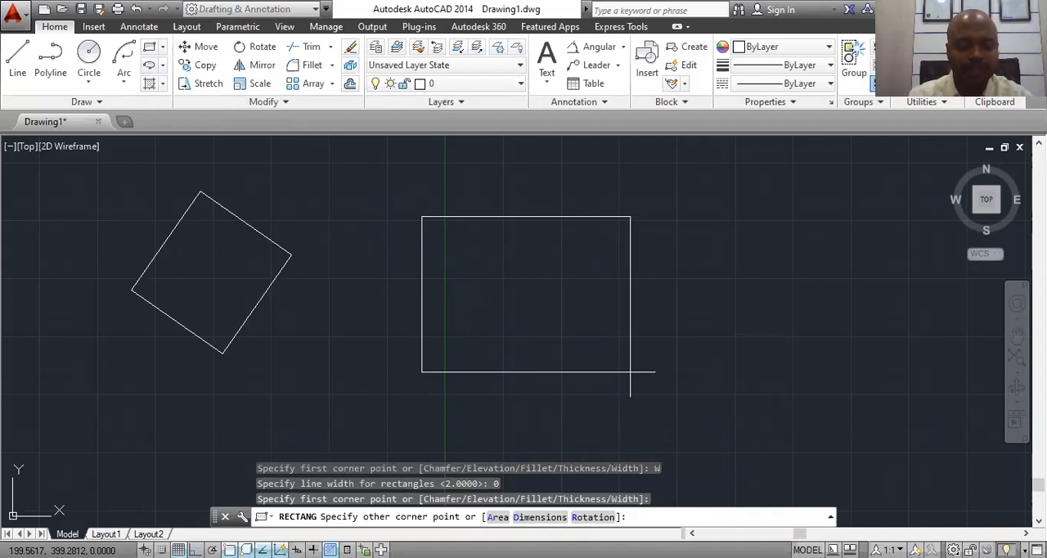
{"action": "type", "text": "d"}
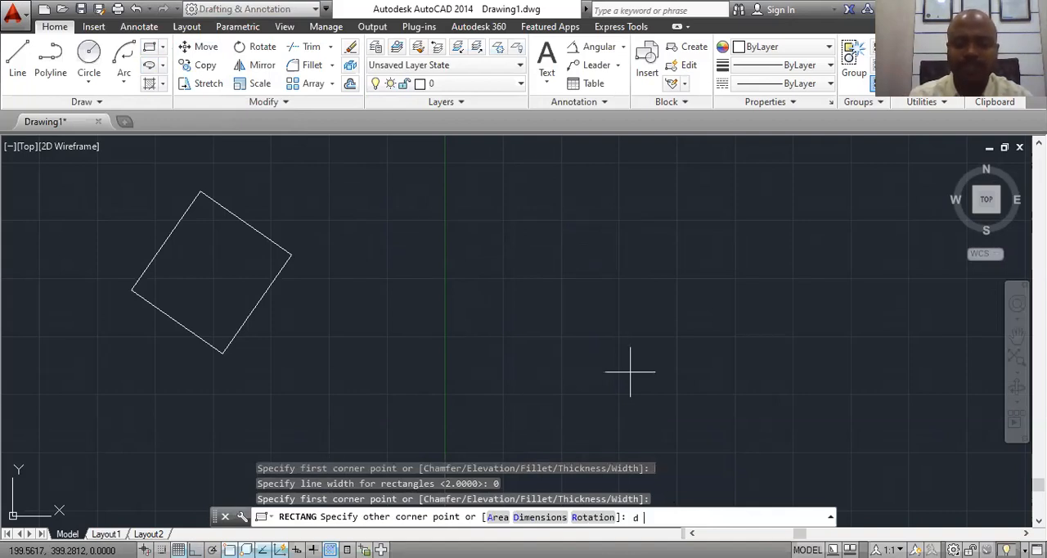
{"action": "key", "text": "Return"}
{"action": "type", "text": "100"}
{"action": "key", "text": "Return"}
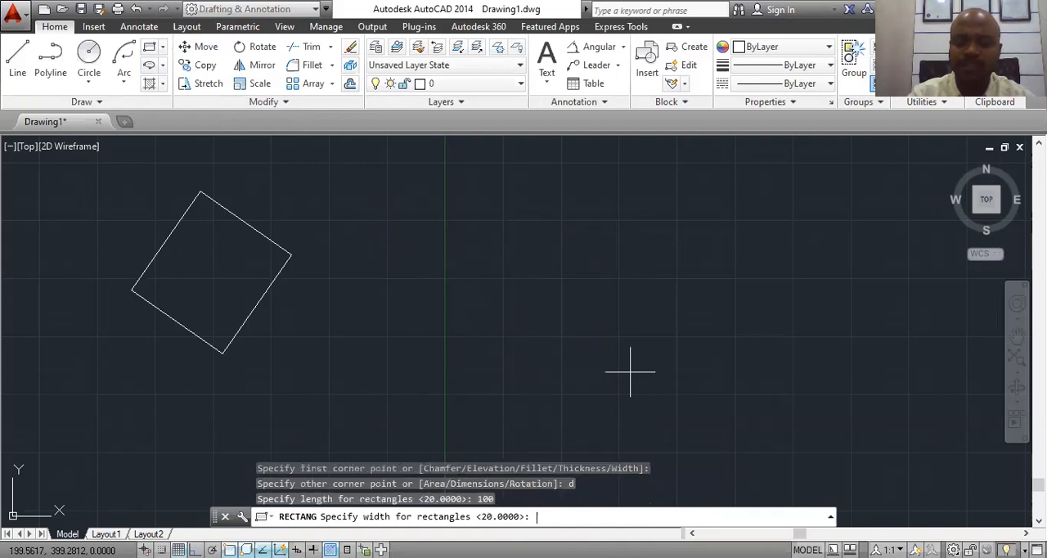
{"action": "key", "text": "Return"}
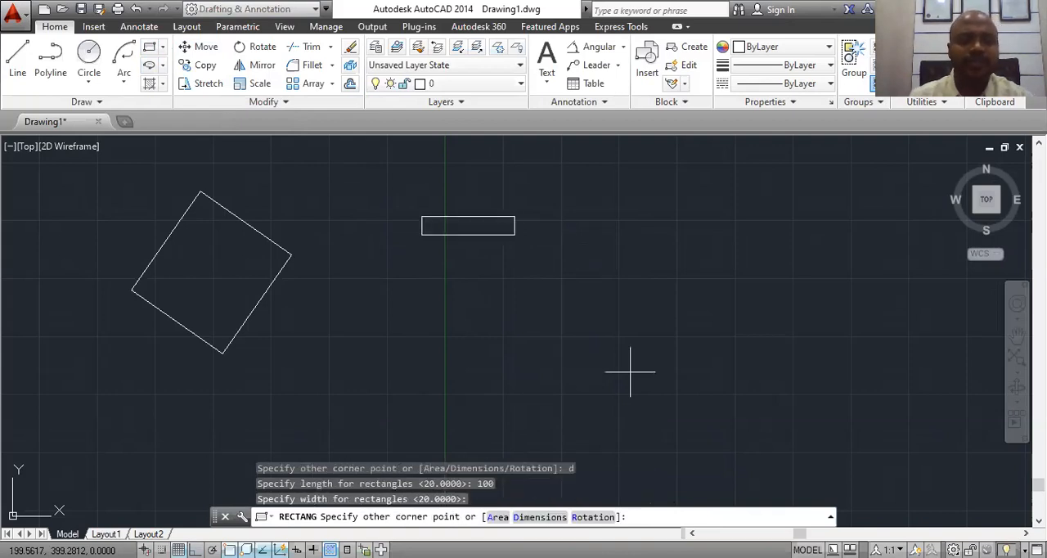
{"action": "key", "text": "Escape"}
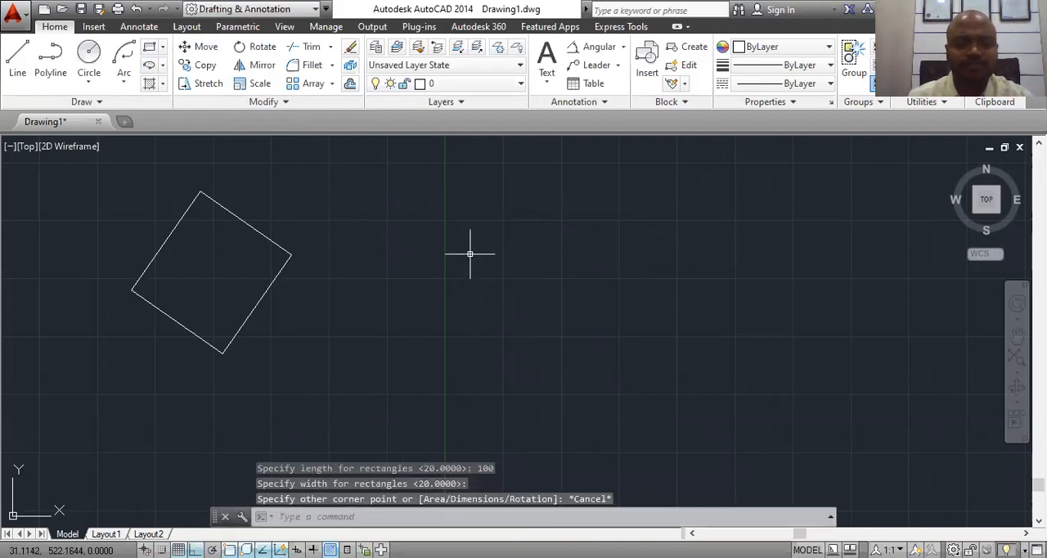
Step: Draw a rectangle 100 long and 100 wide to the right of the rotated rectangle
{"action": "left_click", "coordinate": [163, 46]}
{"action": "left_click", "coordinate": [187, 106]}
{"action": "left_click", "coordinate": [481, 255]}
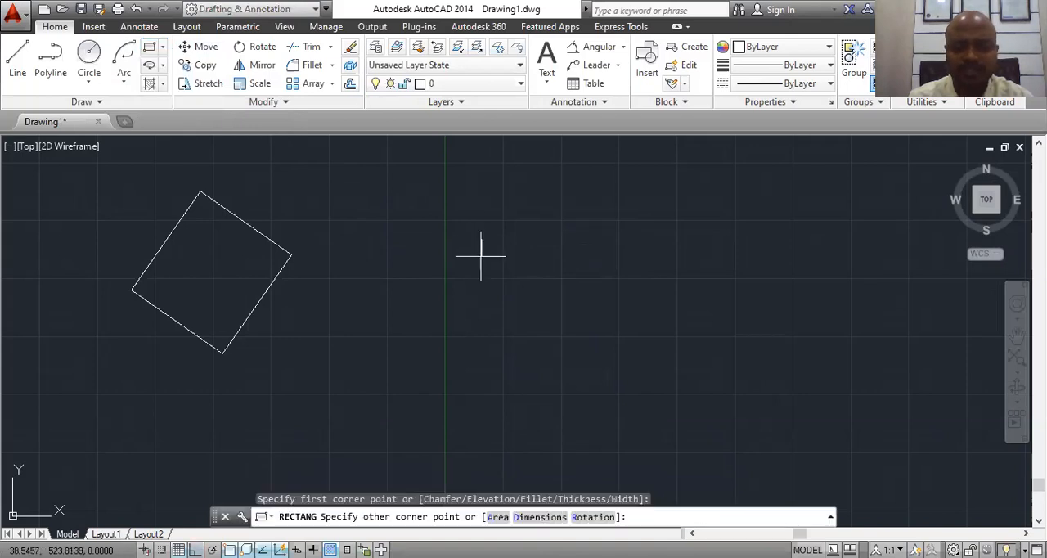
{"action": "type", "text": "d"}
{"action": "key", "text": "Return"}
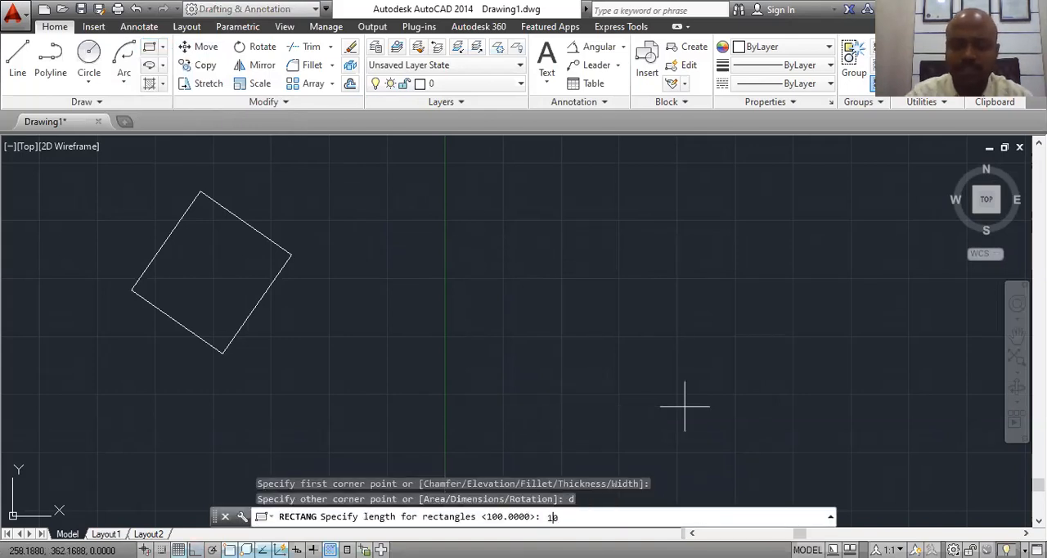
{"action": "key", "text": "Return"}
{"action": "type", "text": "100"}
{"action": "key", "text": "Return"}
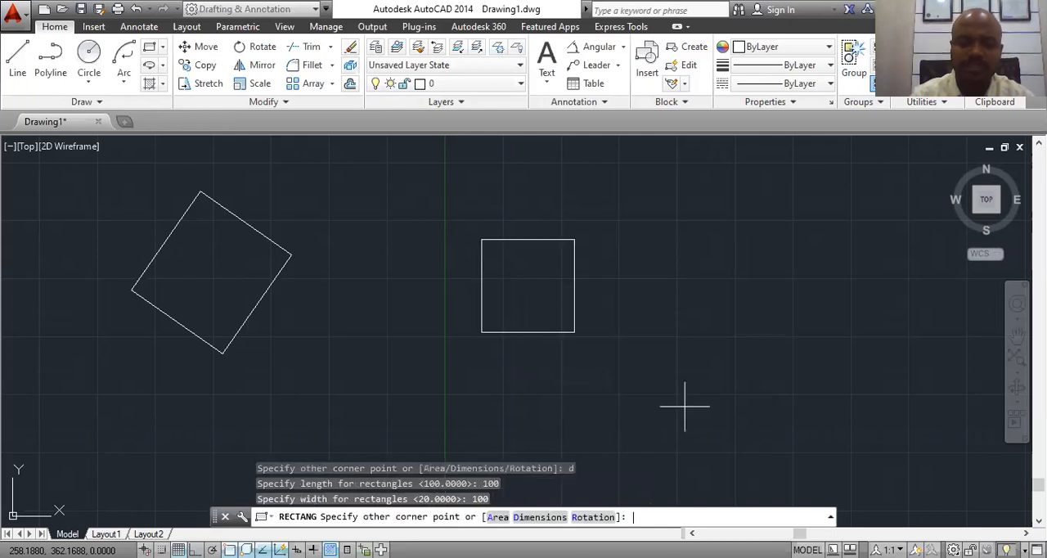
{"action": "left_click", "coordinate": [528, 295]}
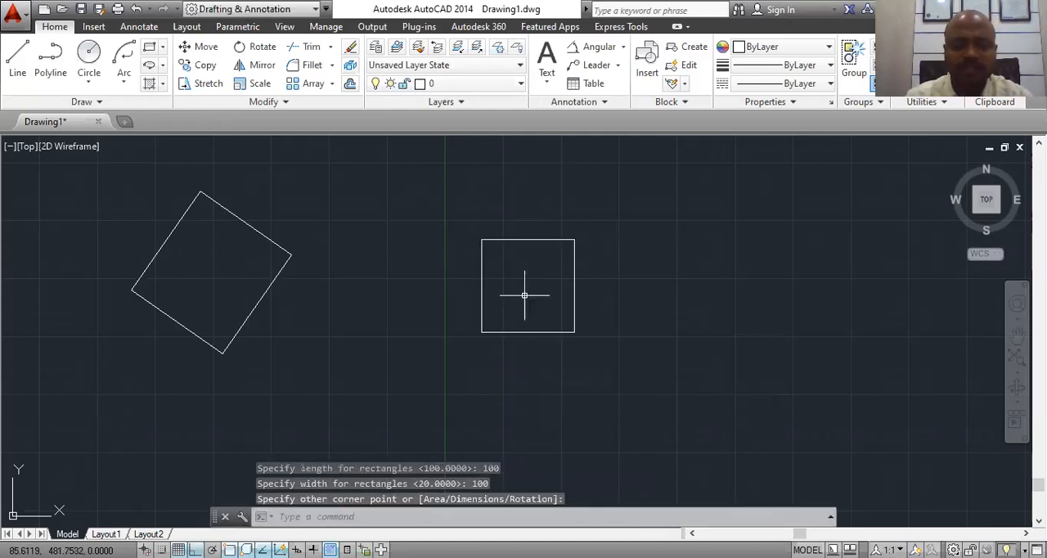
{"action": "scroll", "coordinate": [537, 257], "scroll_direction": "up", "scroll_amount": 2}
{"action": "left_click", "coordinate": [254, 83]}
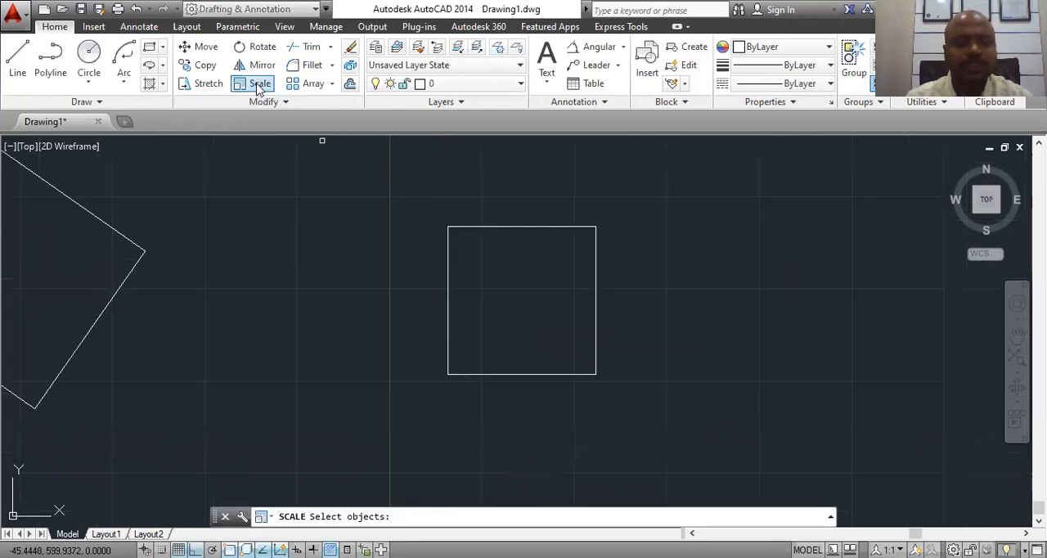
{"action": "left_click", "coordinate": [520, 227]}
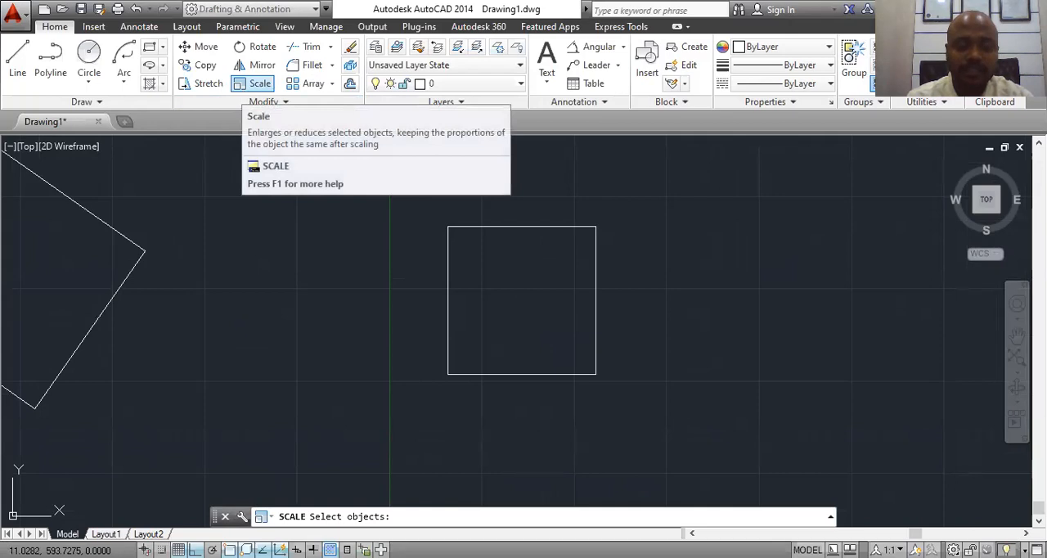
{"action": "key", "text": "Escape"}
Step: Scale the new square by a factor of 2 using its lower-left corner as the base point
{"action": "type", "text": "s"}
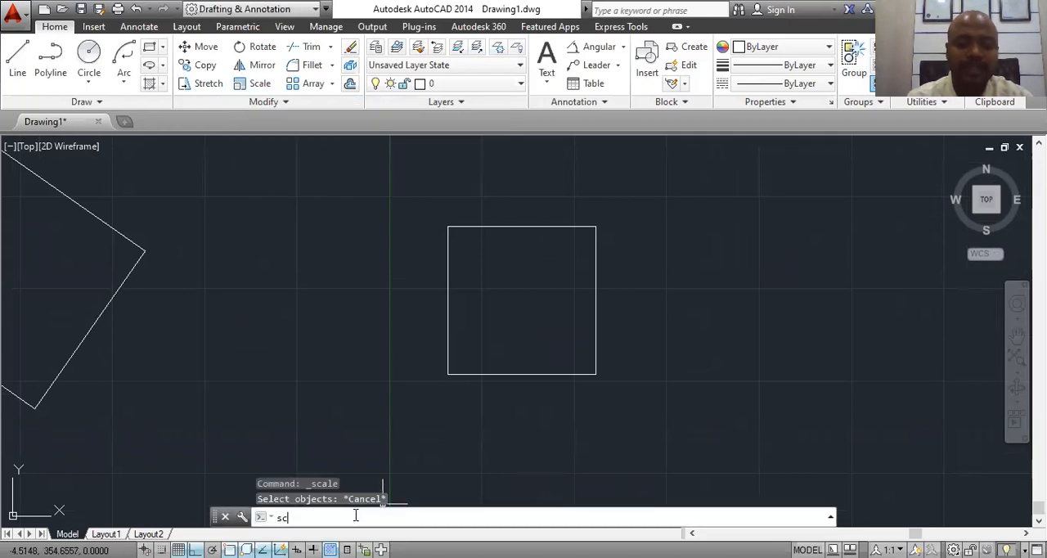
{"action": "type", "text": "c"}
{"action": "key", "text": "Return"}
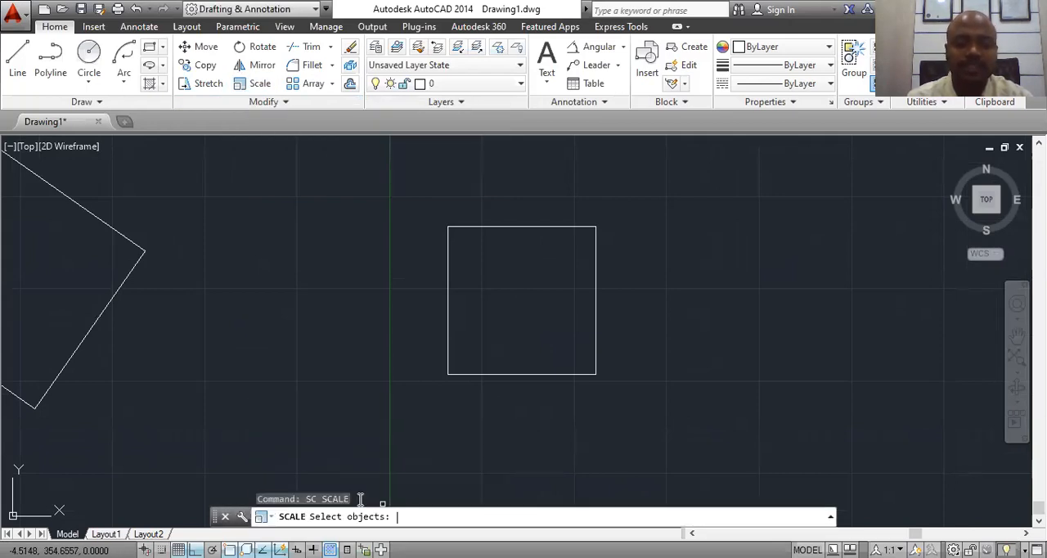
{"action": "left_click", "coordinate": [485, 373]}
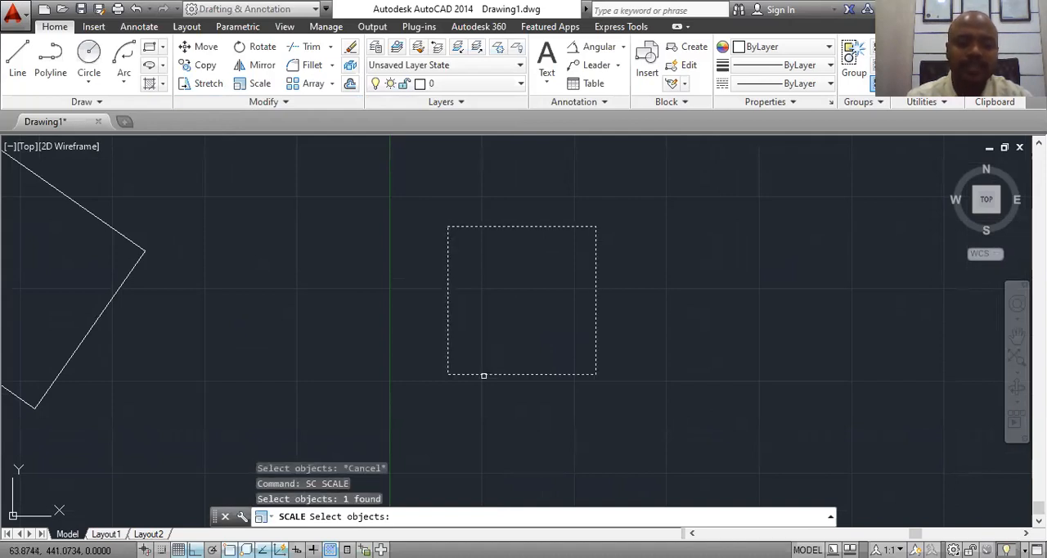
{"action": "key", "text": "Return"}
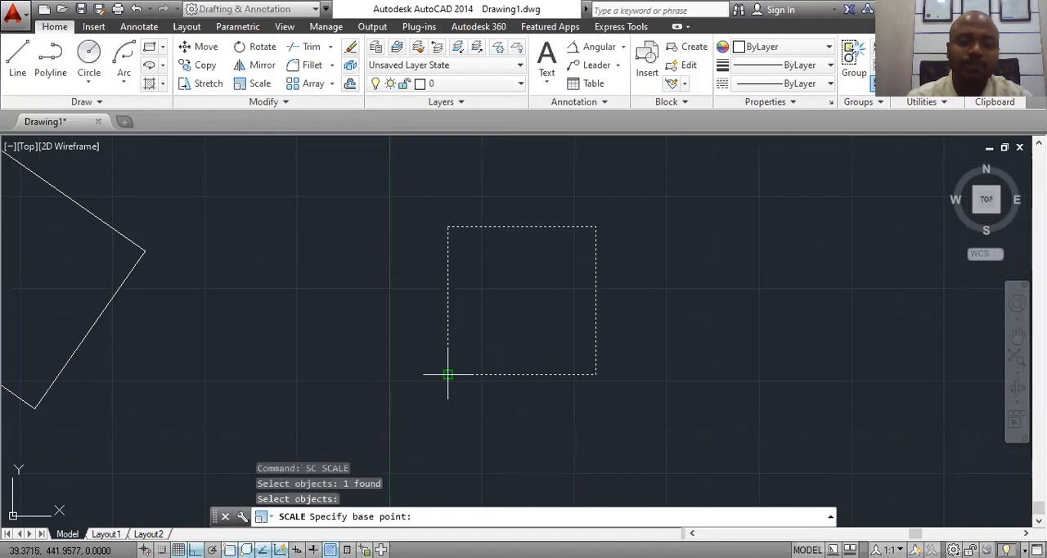
{"action": "left_click", "coordinate": [447, 375]}
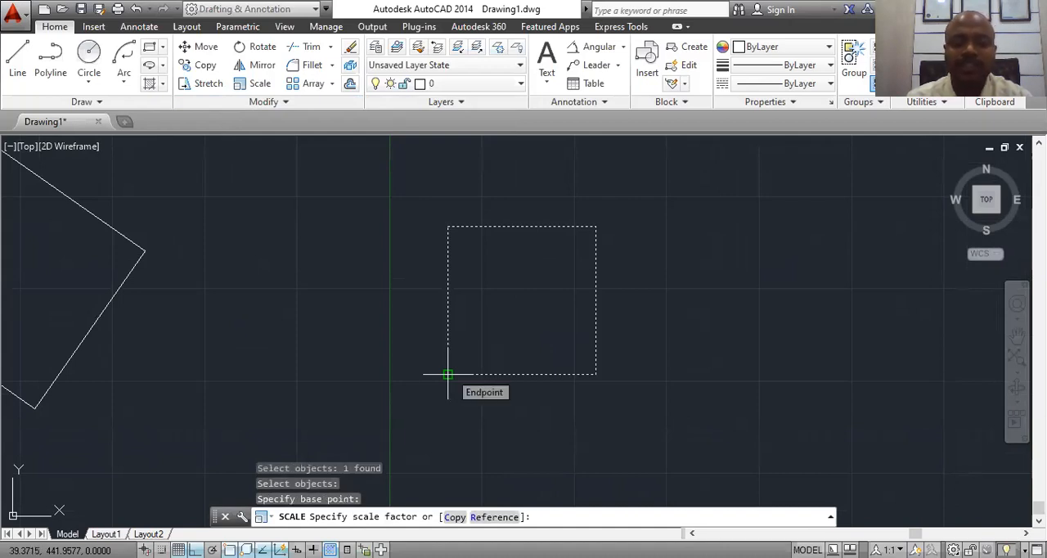
{"action": "type", "text": "2"}
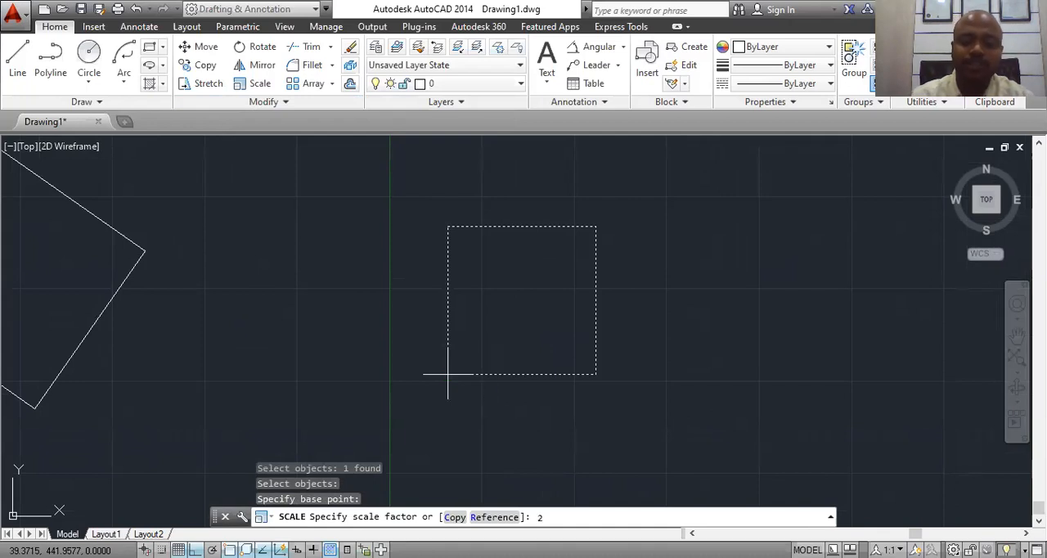
{"action": "key", "text": "Return"}
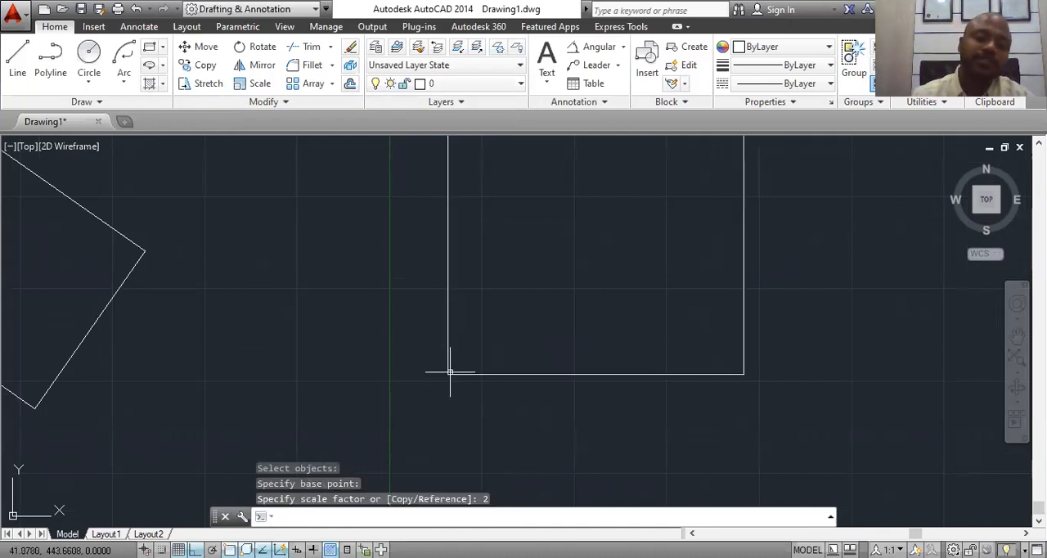
Step: Add a linear dimension above the enlarged square's upper edge, measured between its two upper corners
{"action": "scroll", "coordinate": [622, 392], "scroll_direction": "down", "scroll_amount": 2}
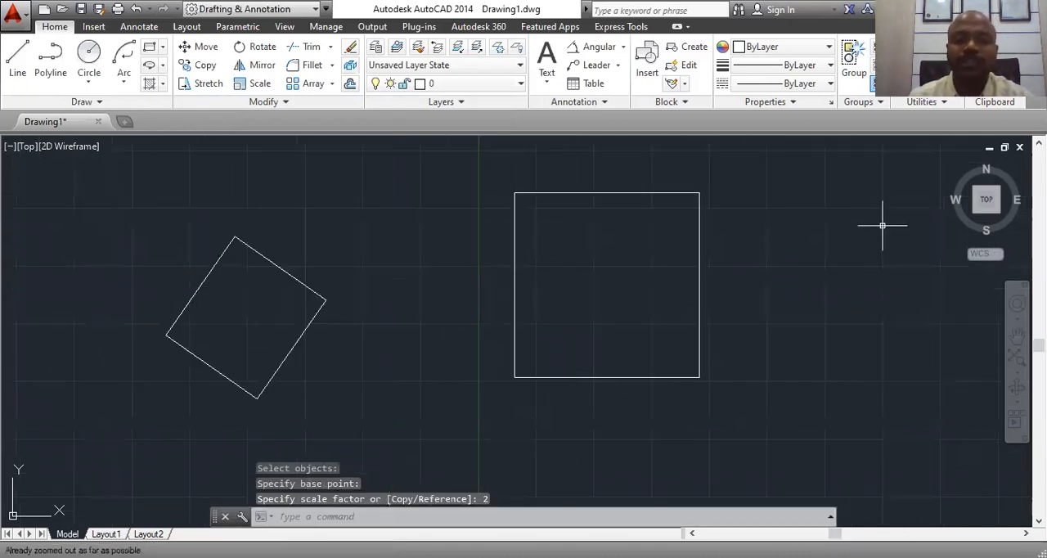
{"action": "left_click", "coordinate": [622, 46]}
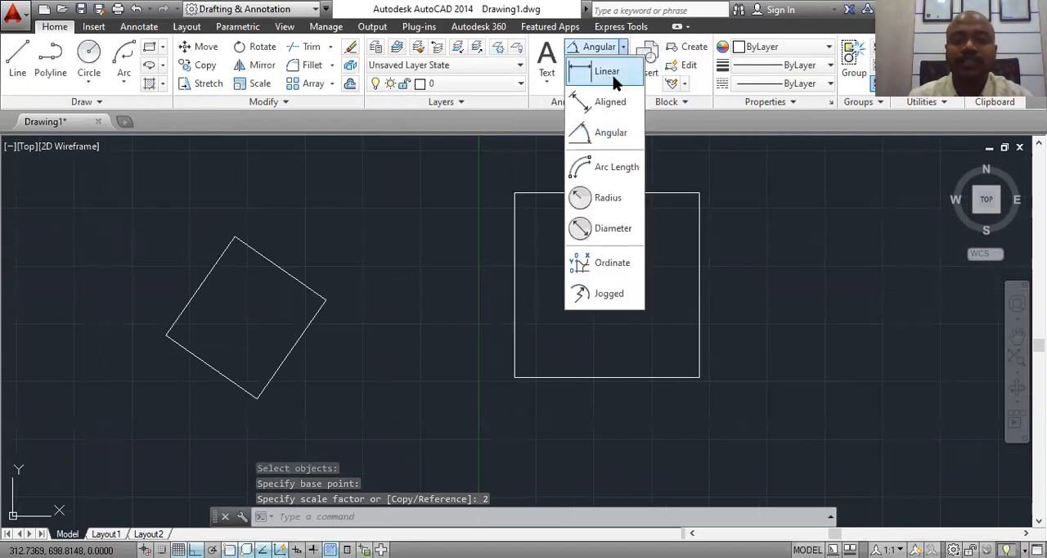
{"action": "left_click", "coordinate": [603, 72]}
{"action": "left_click", "coordinate": [514, 193]}
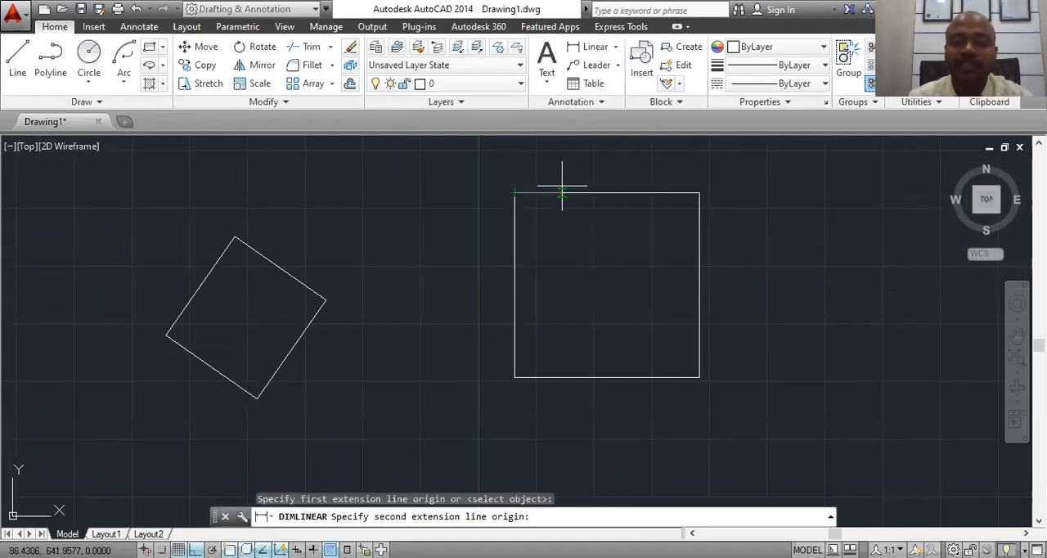
{"action": "left_click", "coordinate": [699, 193]}
{"action": "left_click", "coordinate": [637, 170]}
Step: Examine the dimension text above the enlarged square and then the whole square
{"action": "scroll", "coordinate": [638, 172], "scroll_direction": "up", "scroll_amount": 5}
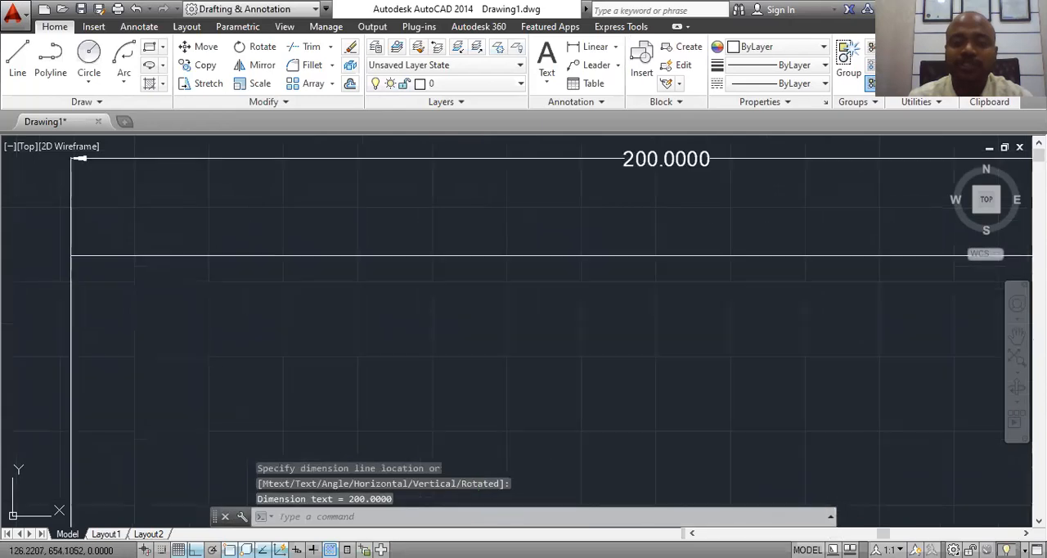
{"action": "mouse_move", "coordinate": [583, 218]}
{"action": "middle_mouse_down"}
{"action": "mouse_move", "coordinate": [425, 270]}
{"action": "mouse_move", "coordinate": [484, 267]}
{"action": "middle_mouse_up"}
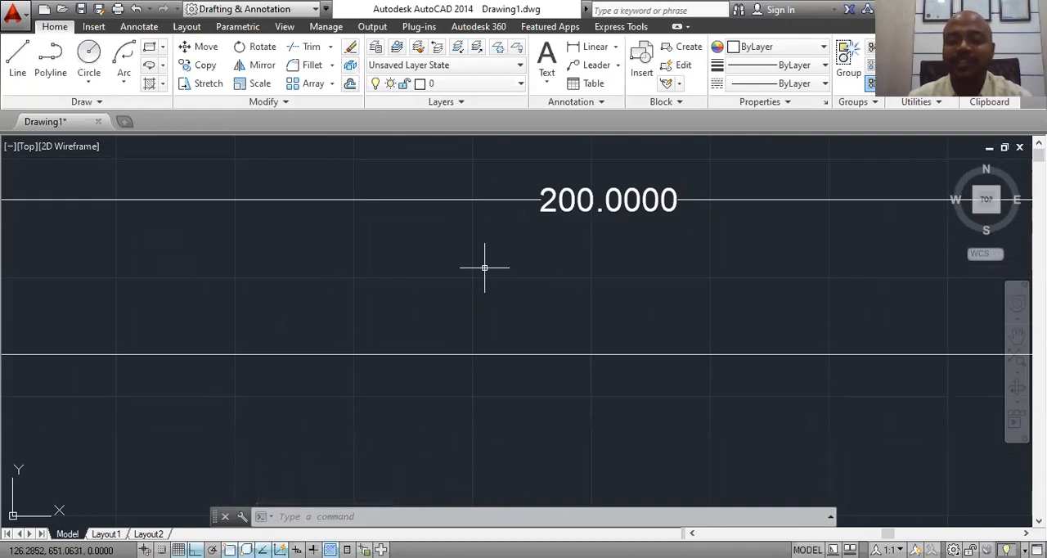
{"action": "scroll", "coordinate": [481, 266], "scroll_direction": "down", "scroll_amount": 4}
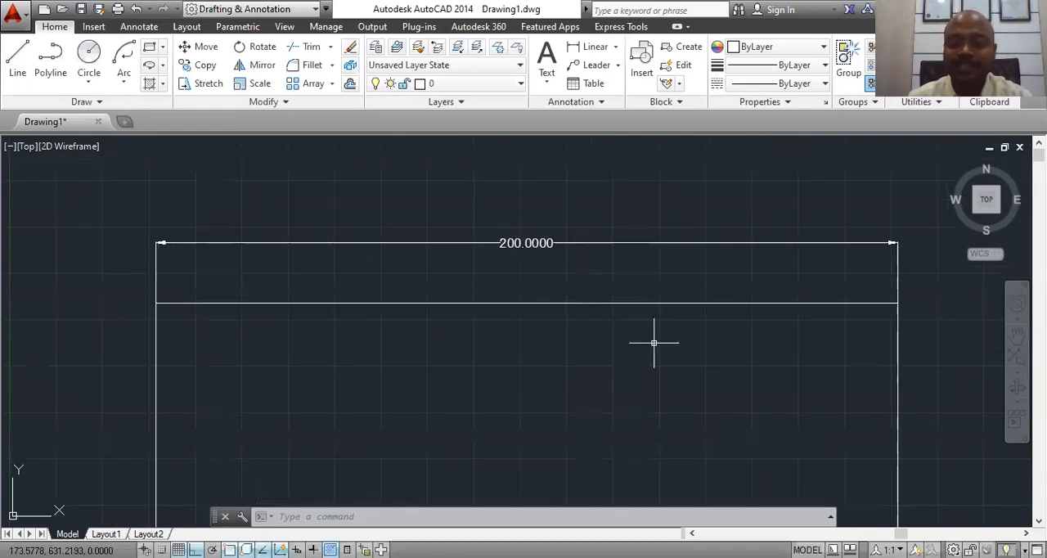
{"action": "middle_click_drag", "start_coordinate": [647, 336], "coordinate": [553, 205]}
{"action": "scroll", "coordinate": [648, 257], "scroll_direction": "down", "scroll_amount": 2}
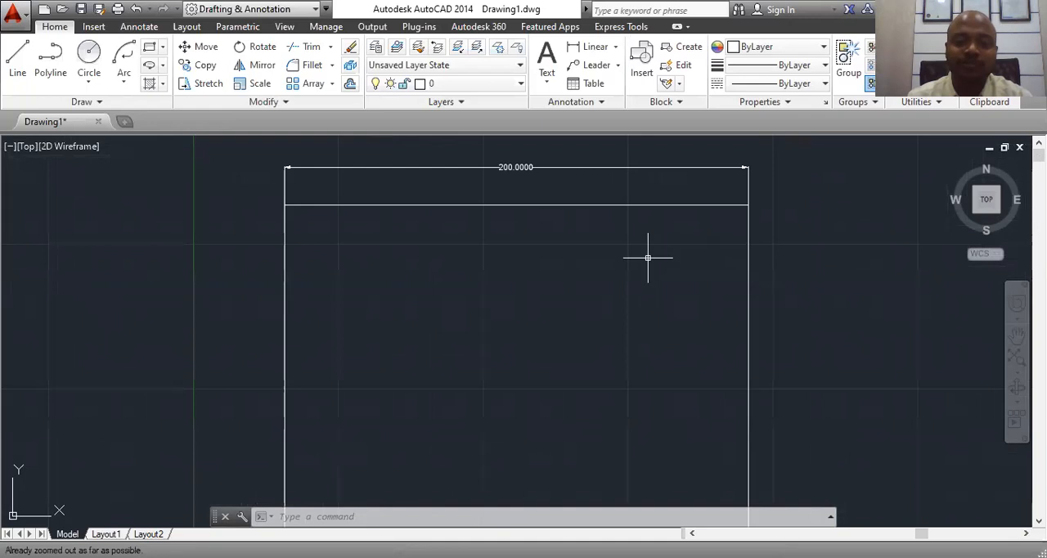
{"action": "middle_click_drag", "start_coordinate": [692, 289], "coordinate": [643, 243]}
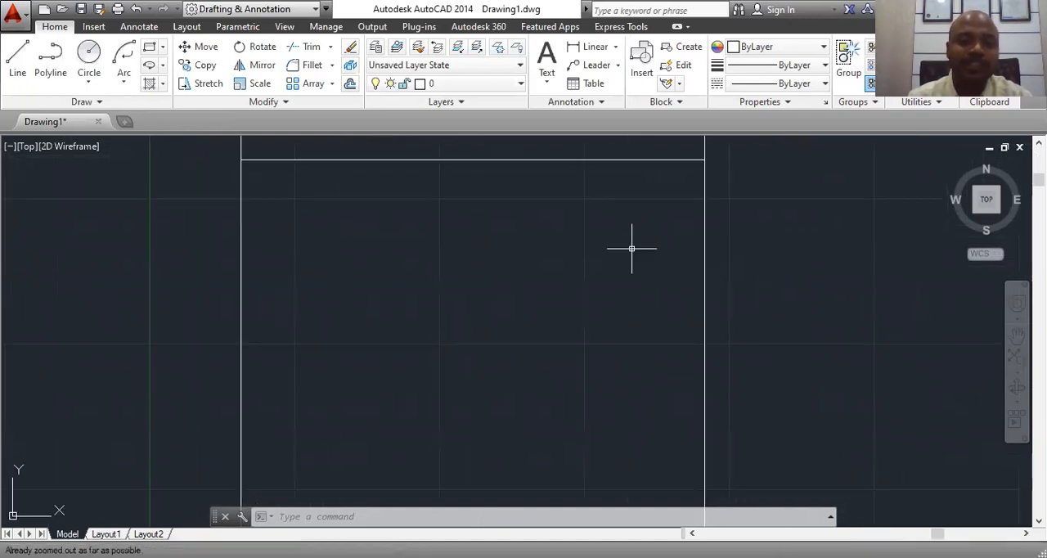
{"action": "mouse_move", "coordinate": [552, 217]}
{"action": "middle_mouse_down"}
{"action": "mouse_move", "coordinate": [532, 200]}
{"action": "mouse_move", "coordinate": [531, 176]}
{"action": "middle_mouse_up"}
{"action": "scroll", "coordinate": [520, 229], "scroll_direction": "down", "scroll_amount": 1}
{"action": "scroll", "coordinate": [602, 237], "scroll_direction": "down", "scroll_amount": 2}
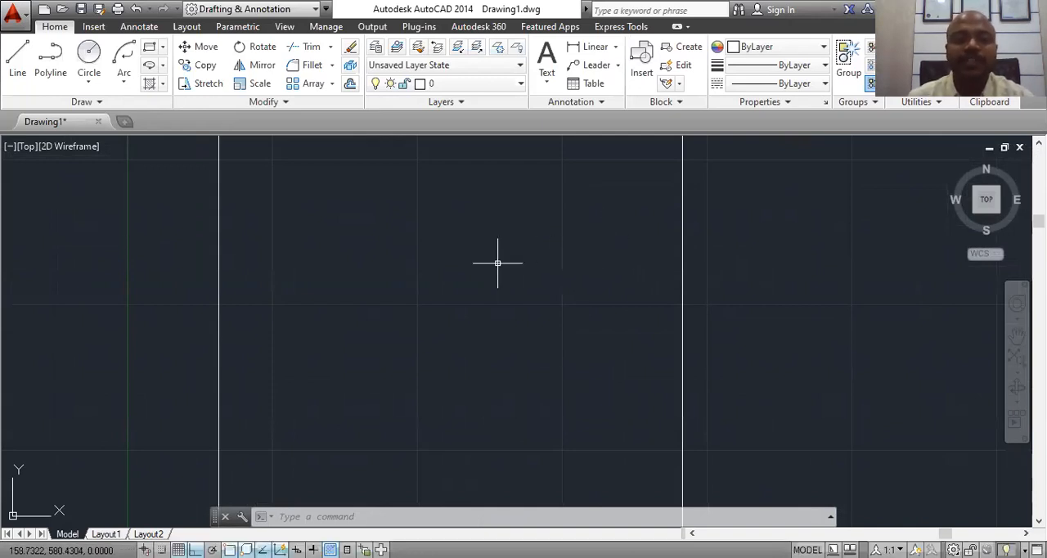
{"action": "scroll", "coordinate": [490, 262], "scroll_direction": "down", "scroll_amount": 2}
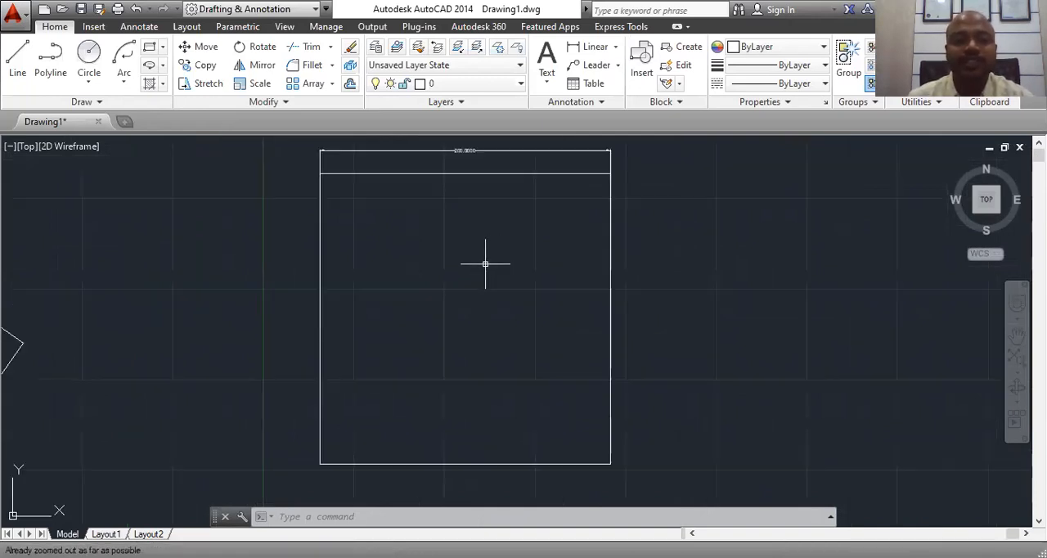
Step: Draw a circle of radius 50 in the empty area to the right of the dimensioned square
{"action": "left_click", "coordinate": [162, 48]}
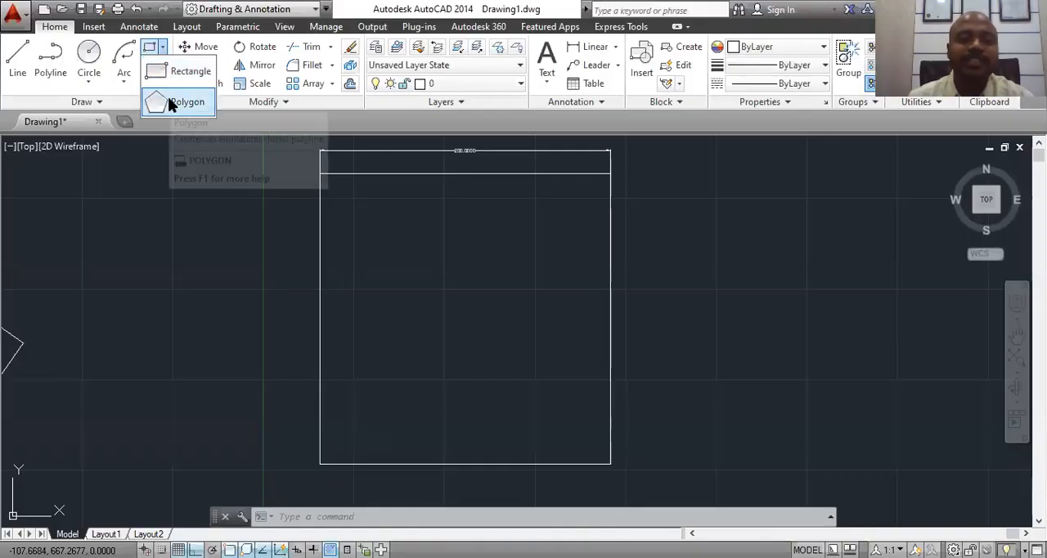
{"action": "scroll", "coordinate": [578, 243], "scroll_direction": "up", "scroll_amount": 2}
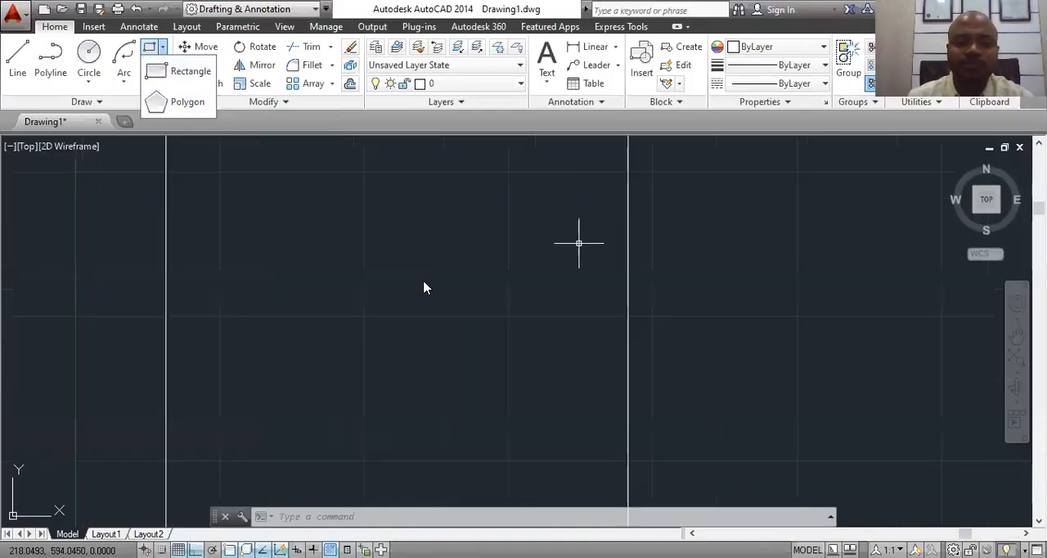
{"action": "scroll", "coordinate": [424, 287], "scroll_direction": "down", "scroll_amount": 2}
{"action": "middle_click_drag", "start_coordinate": [556, 294], "coordinate": [116, 298]}
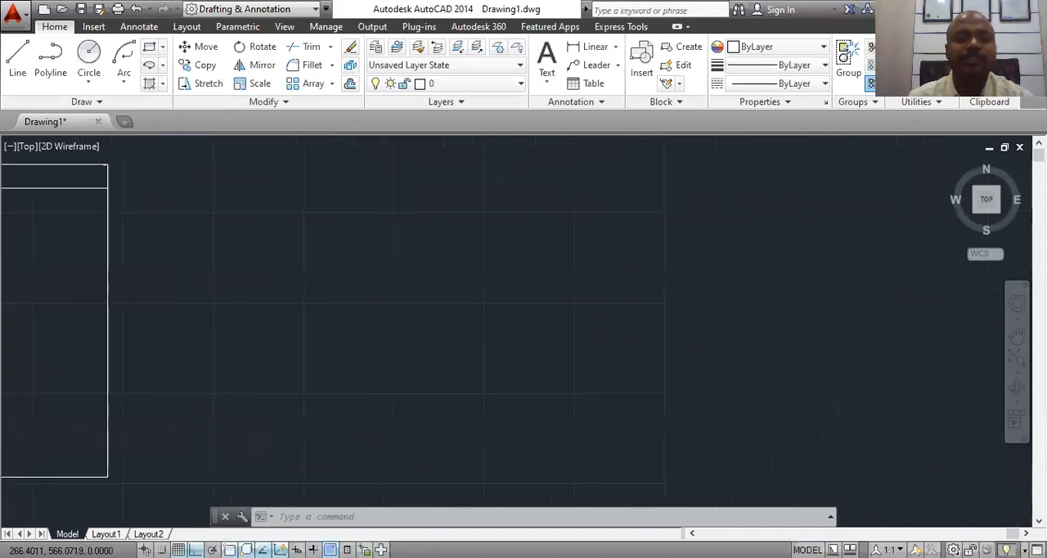
{"action": "left_click", "coordinate": [91, 58]}
{"action": "left_click", "coordinate": [385, 283]}
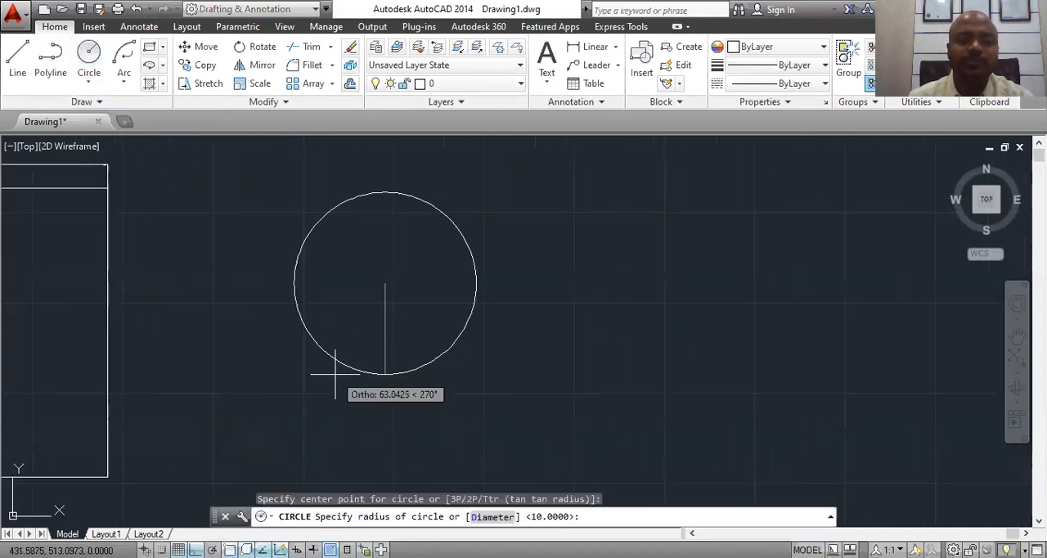
{"action": "type", "text": "50"}
{"action": "key", "text": "Return"}
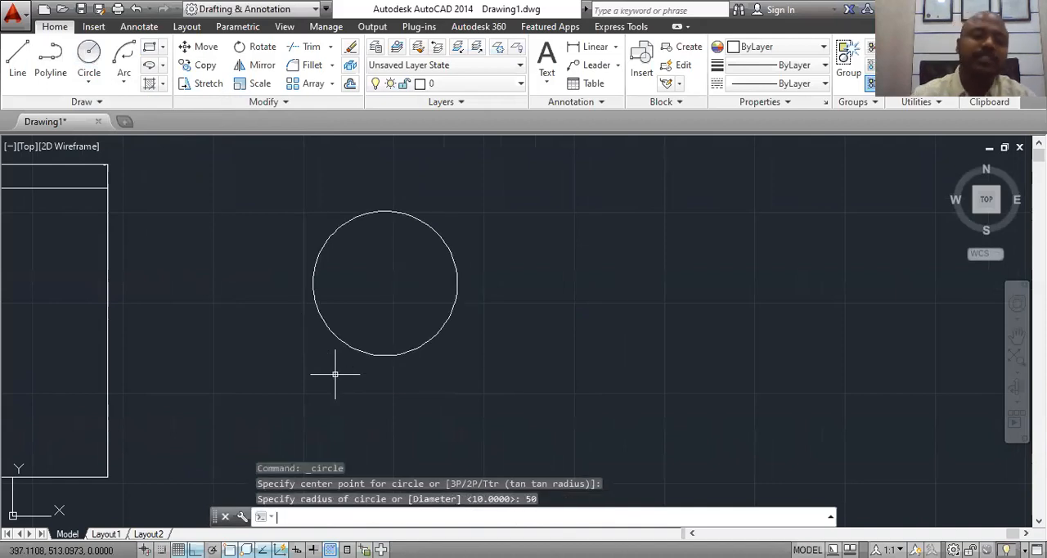
{"action": "key", "text": "Return"}
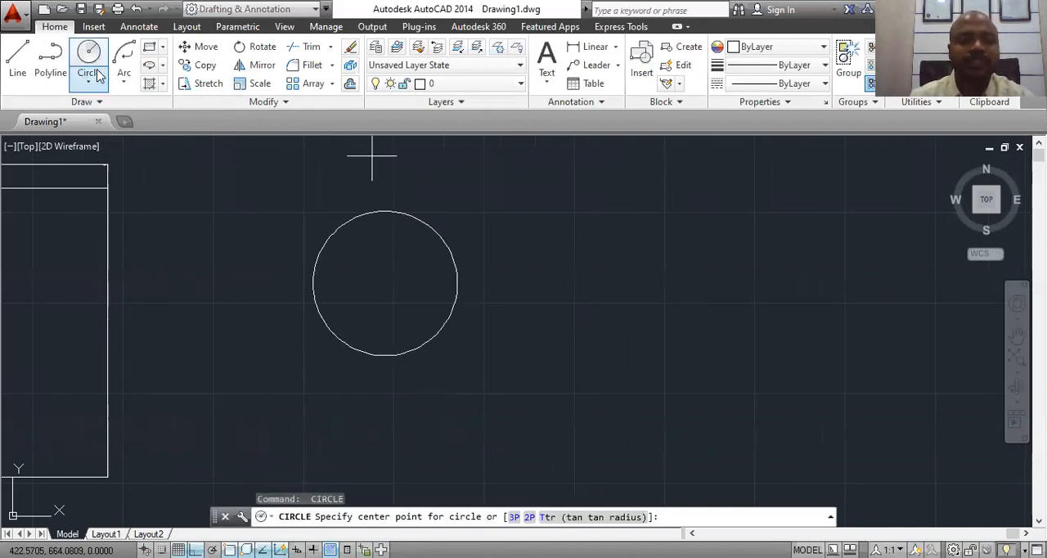
{"action": "key", "text": "Escape"}
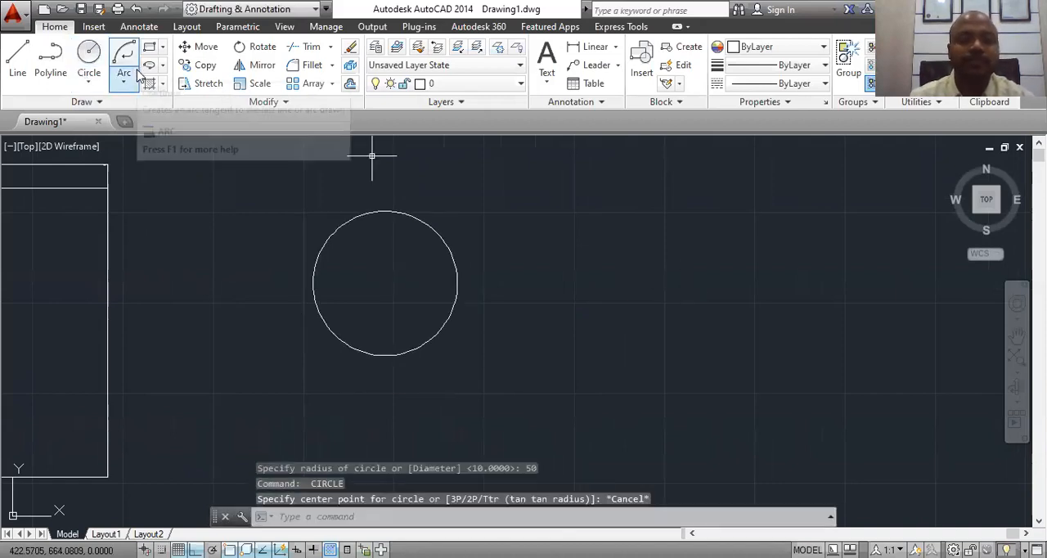
Step: Copy the circle horizontally to the right from its center, leaving a gap between the two circles
{"action": "left_click", "coordinate": [201, 65]}
{"action": "left_click", "coordinate": [418, 218]}
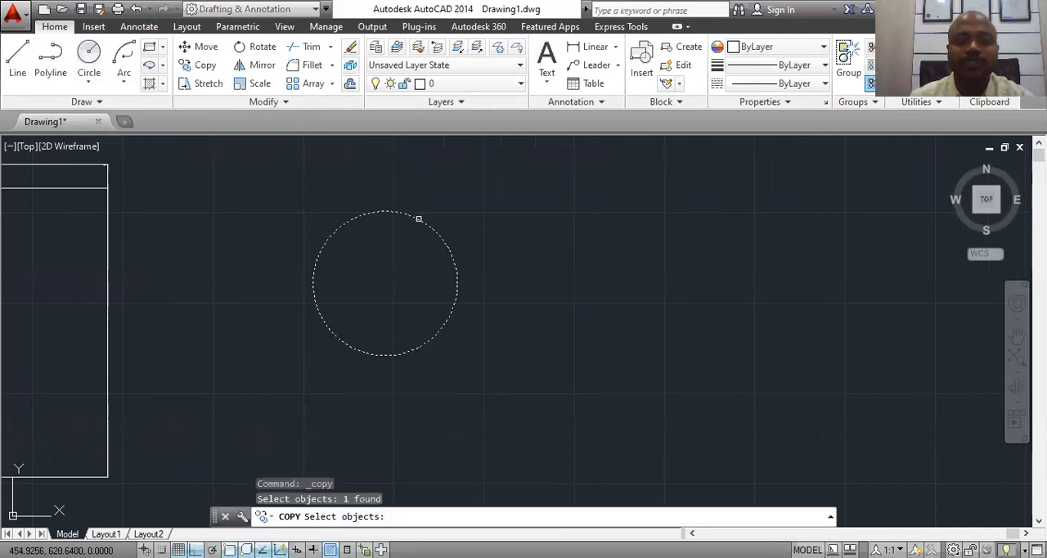
{"action": "key", "text": "Return"}
{"action": "left_click", "coordinate": [384, 283]}
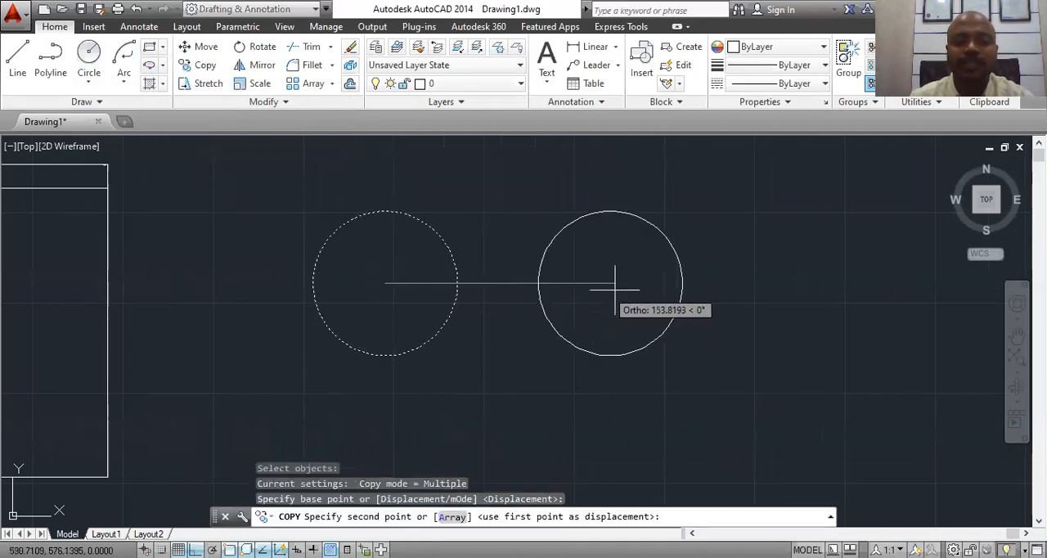
{"action": "left_click", "coordinate": [632, 289]}
{"action": "key", "text": "Escape"}
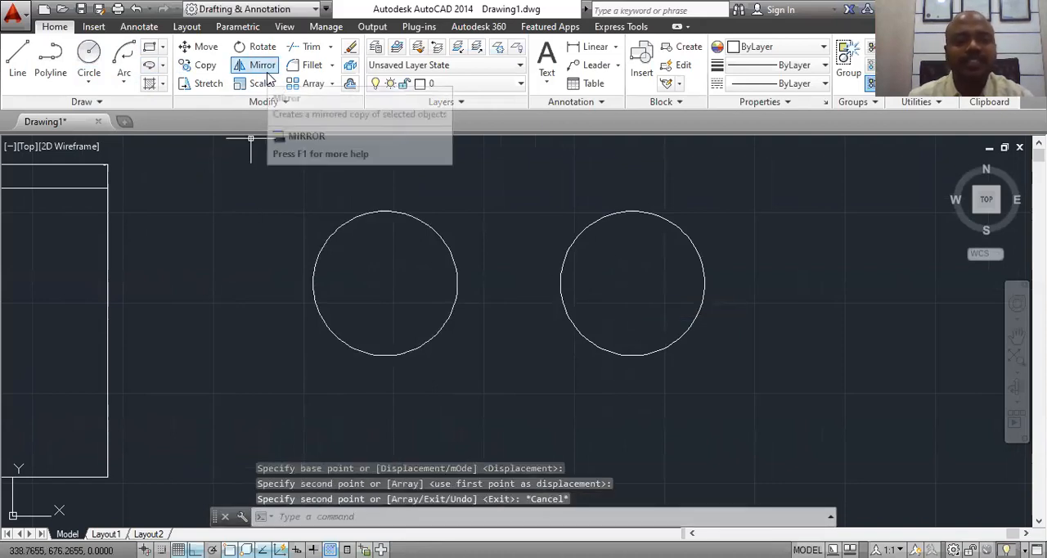
Step: Draw a six-sided polygon inscribed in the left circle, centered on it, with its radius reaching the circle's right quadrant
{"action": "left_click", "coordinate": [162, 46]}
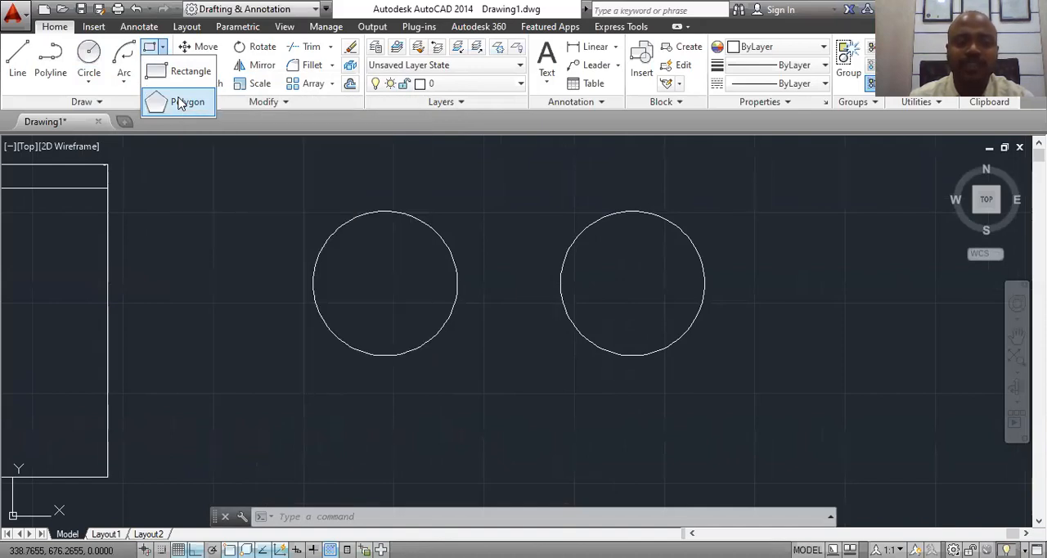
{"action": "left_click", "coordinate": [181, 101]}
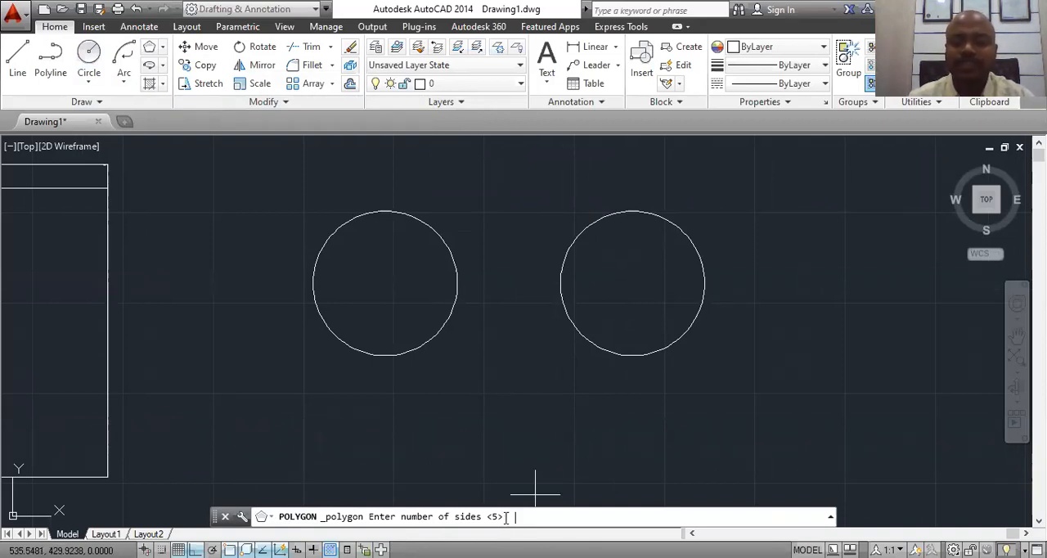
{"action": "type", "text": "6"}
{"action": "key", "text": "Return"}
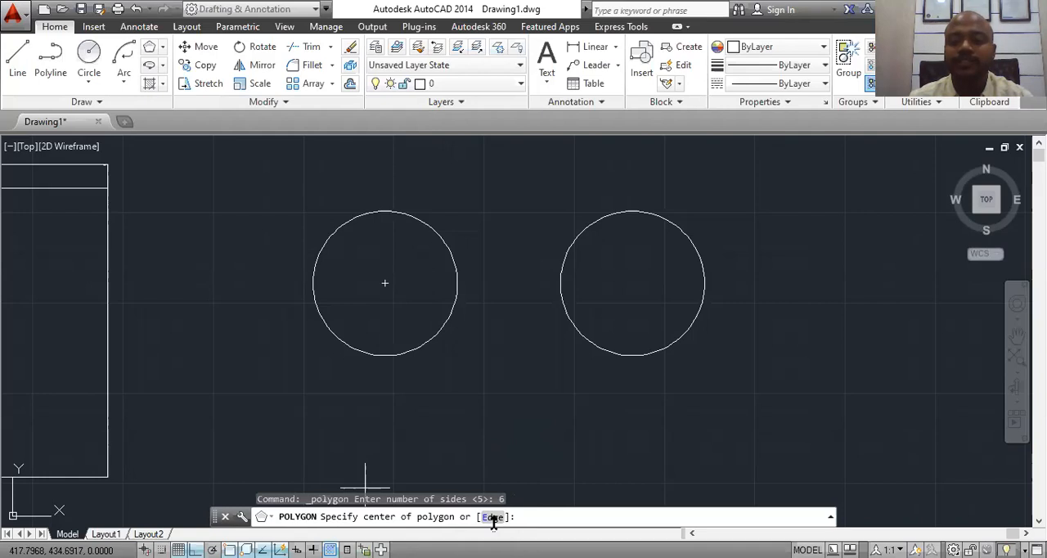
{"action": "left_click", "coordinate": [385, 283]}
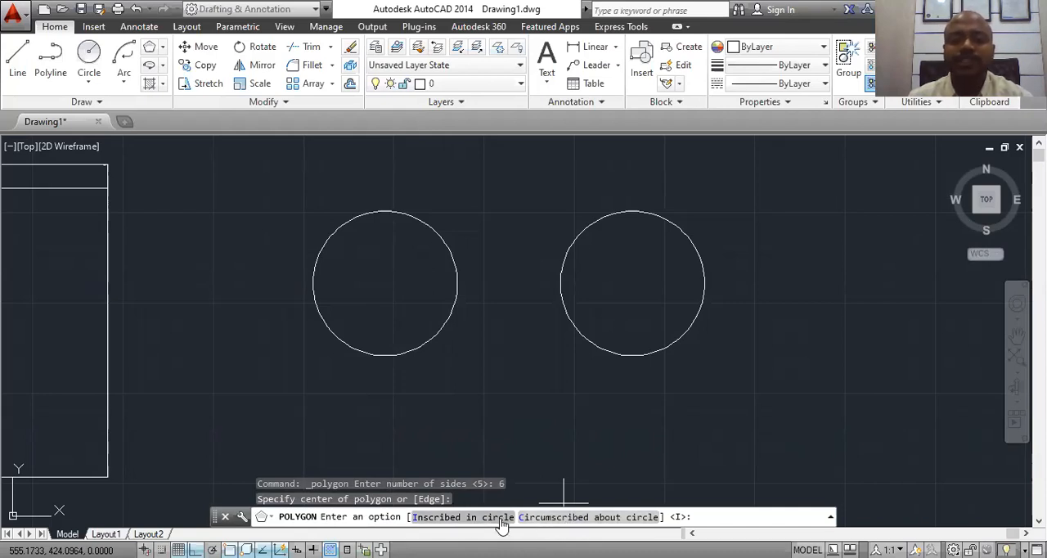
{"action": "left_click", "coordinate": [463, 517]}
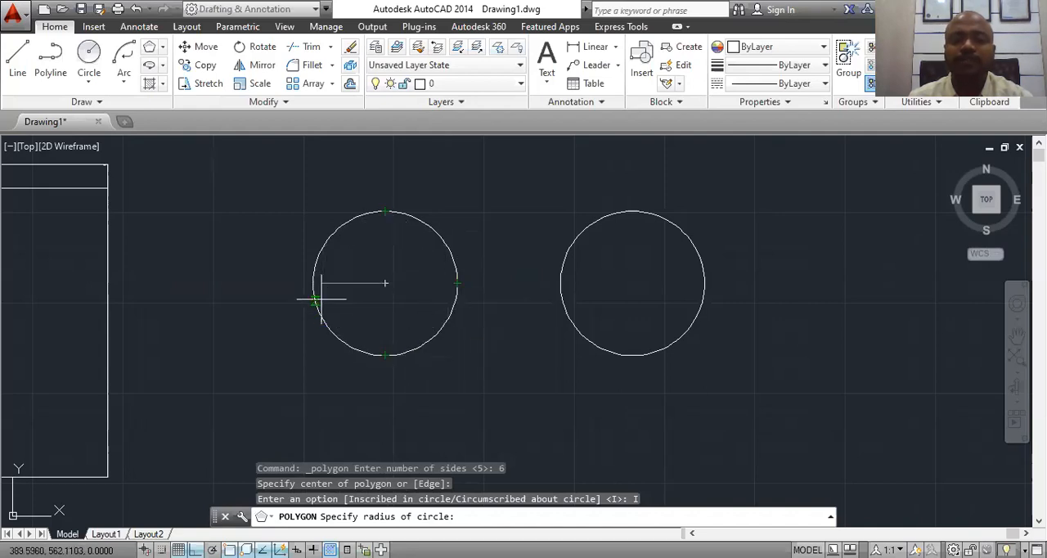
{"action": "left_click", "coordinate": [456, 283]}
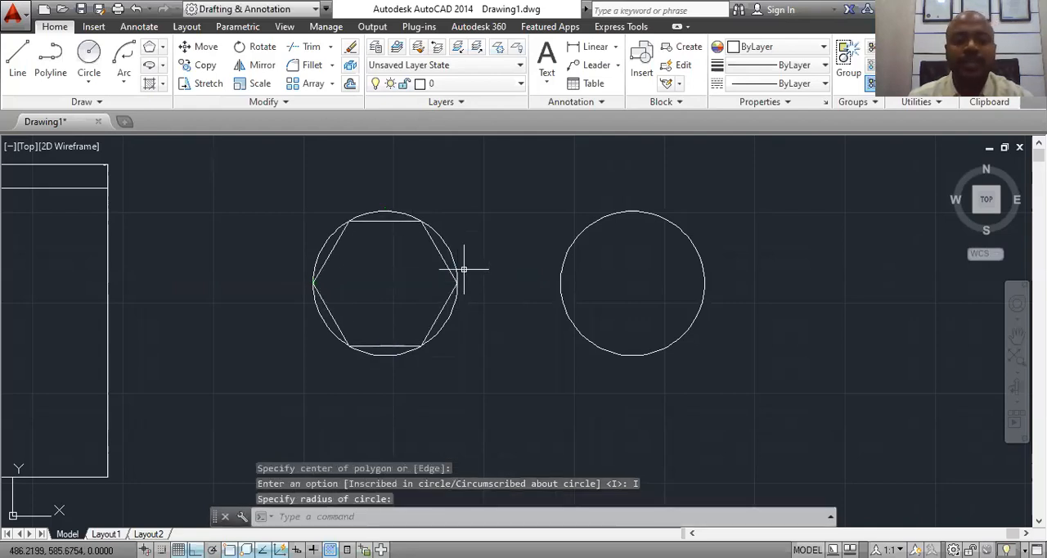
Step: Draw a six-sided polygon circumscribed about the right circle, centered on it, with its radius reaching the circle's bottom quadrant
{"action": "left_click", "coordinate": [162, 47]}
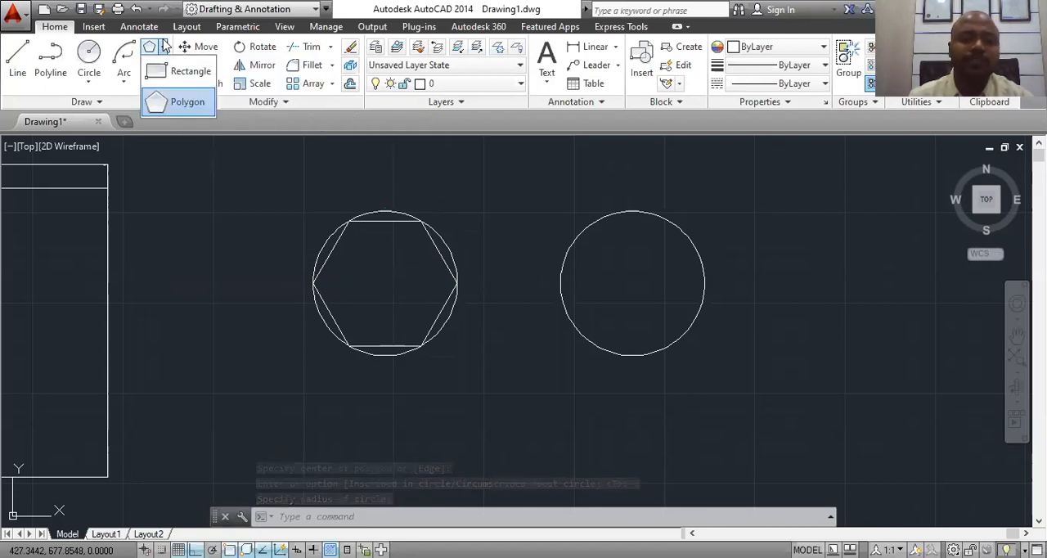
{"action": "left_click", "coordinate": [176, 103]}
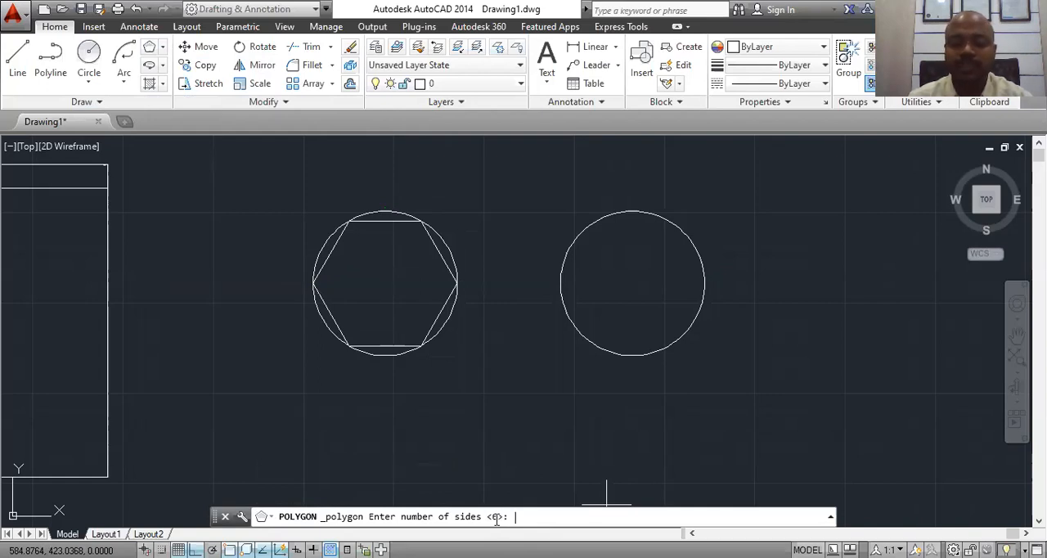
{"action": "key", "text": "Return"}
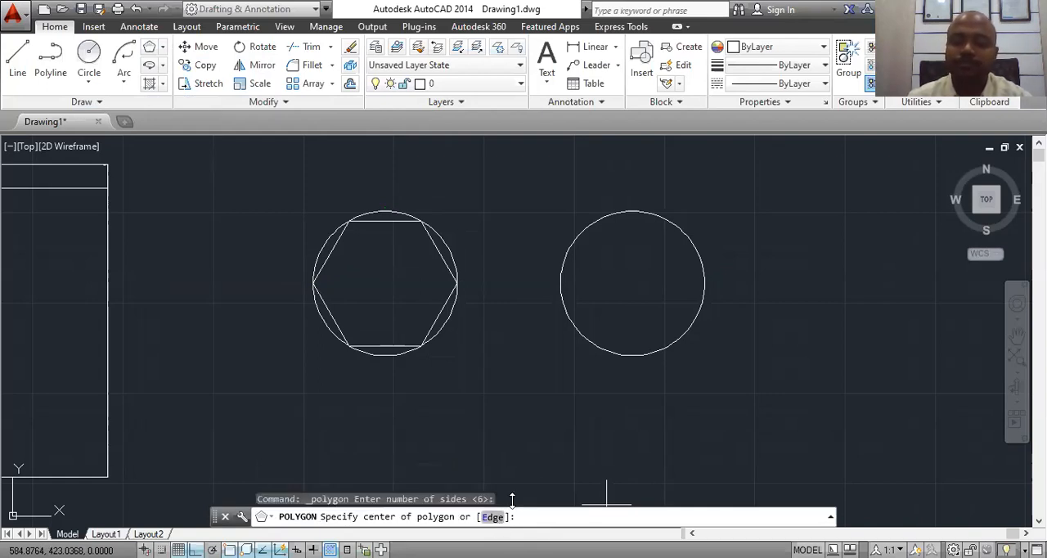
{"action": "left_click", "coordinate": [632, 283]}
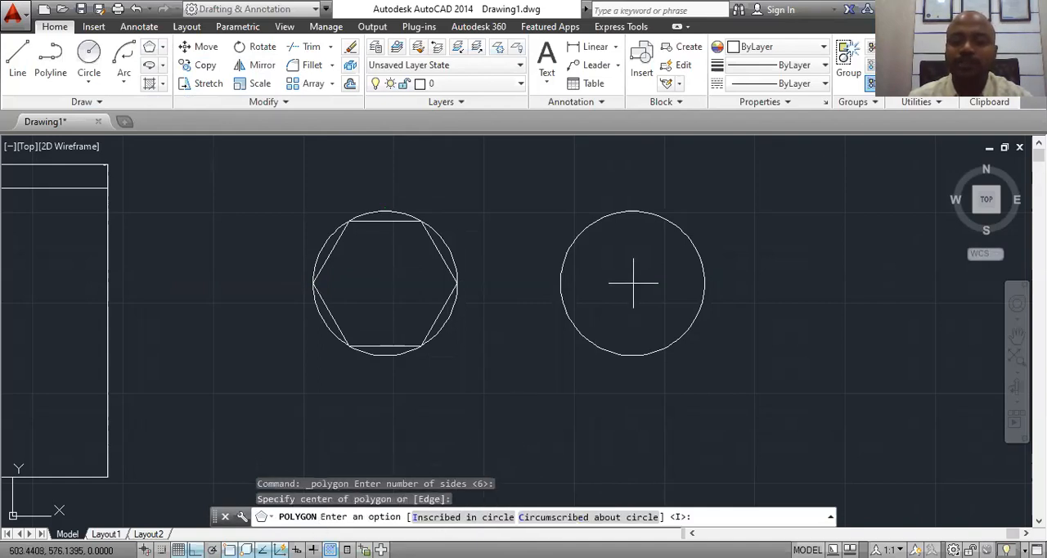
{"action": "left_click", "coordinate": [602, 518]}
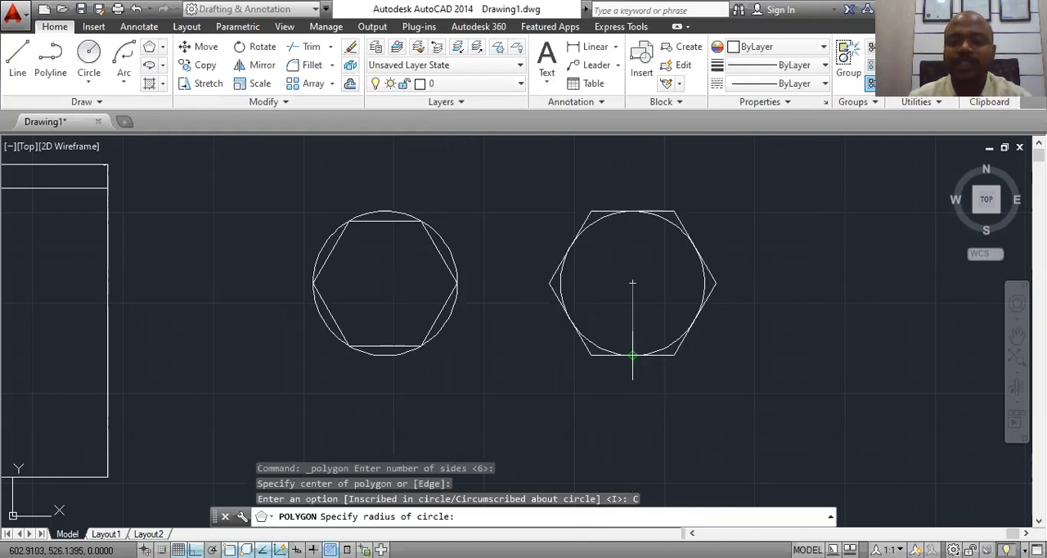
{"action": "left_click", "coordinate": [632, 356]}
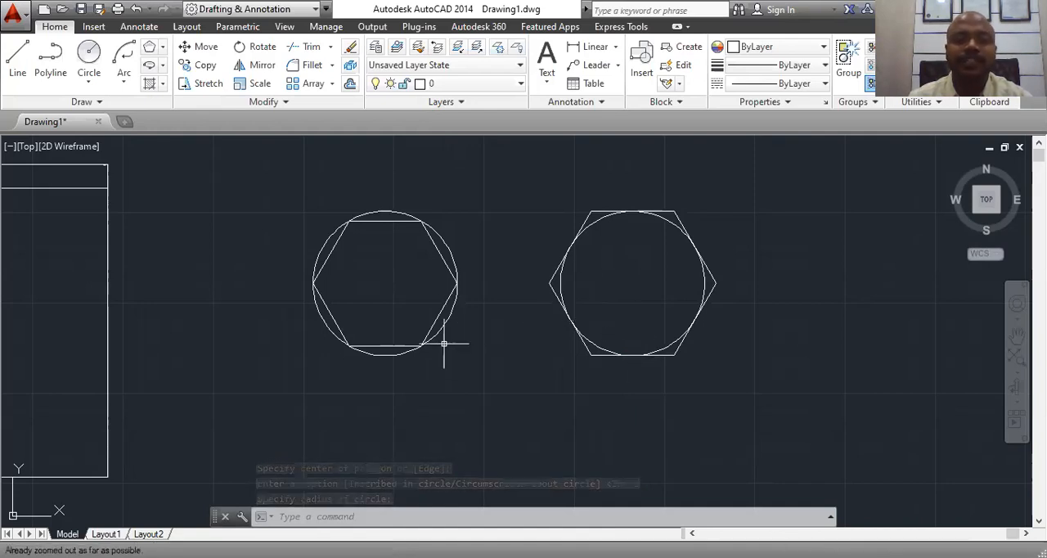
Step: Draw a rectangle from lines in the empty area right of the hexagons, running its left side about 147 units up past the top edge
{"action": "middle_click_drag", "start_coordinate": [561, 355], "coordinate": [367, 334]}
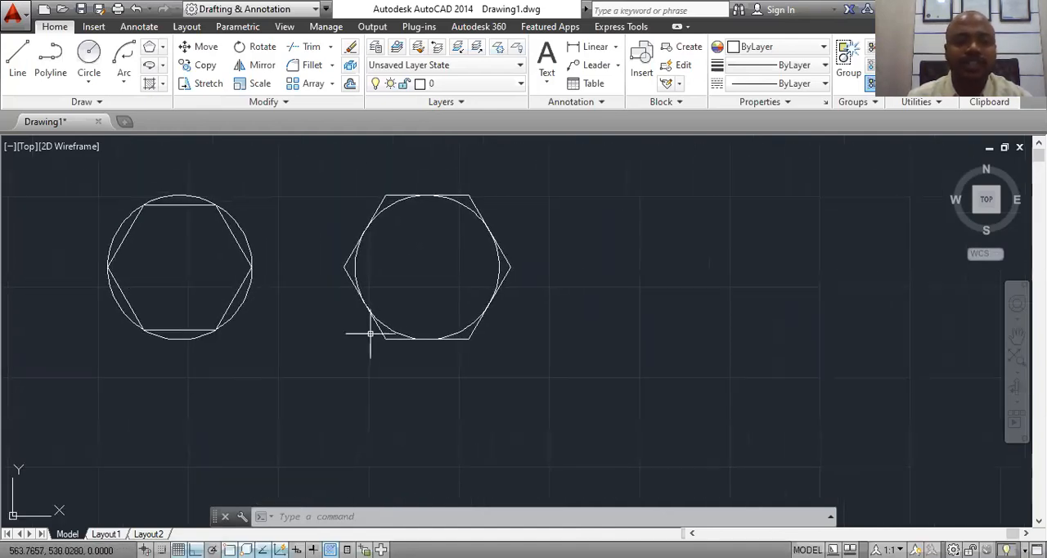
{"action": "scroll", "coordinate": [442, 303], "scroll_direction": "down", "scroll_amount": 2}
{"action": "middle_click_drag", "start_coordinate": [513, 374], "coordinate": [365, 366]}
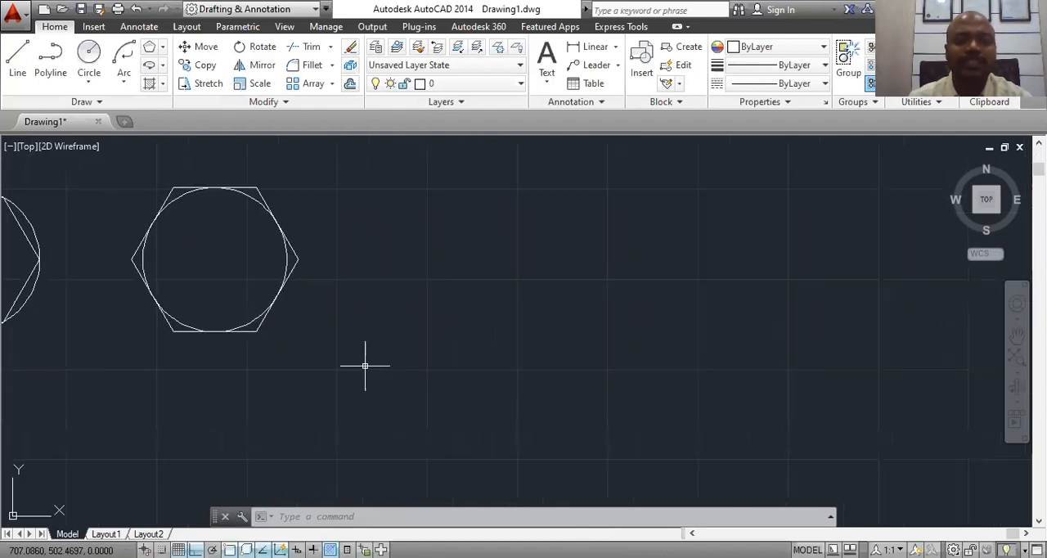
{"action": "left_click", "coordinate": [17, 56]}
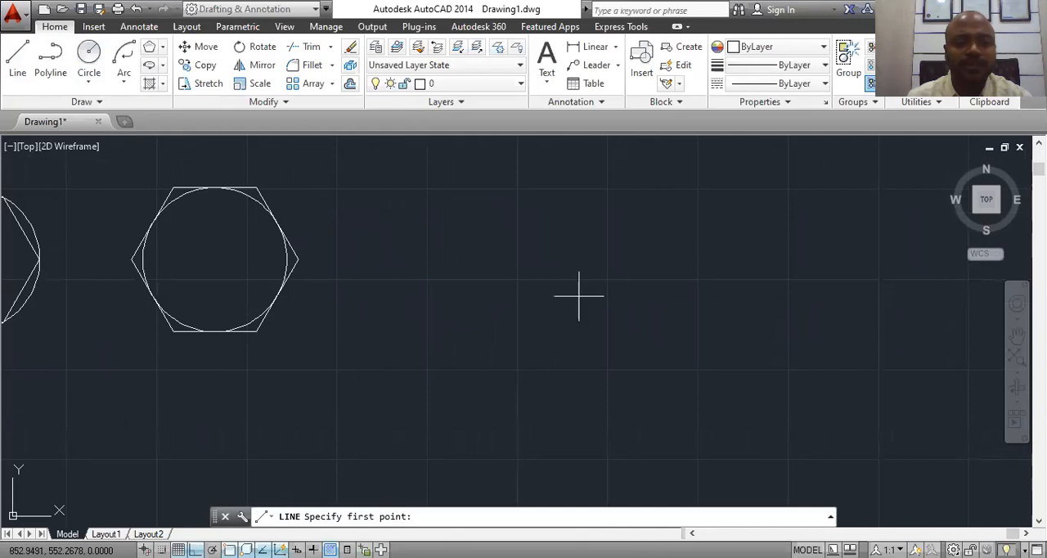
{"action": "left_click", "coordinate": [443, 211]}
{"action": "left_click", "coordinate": [694, 212]}
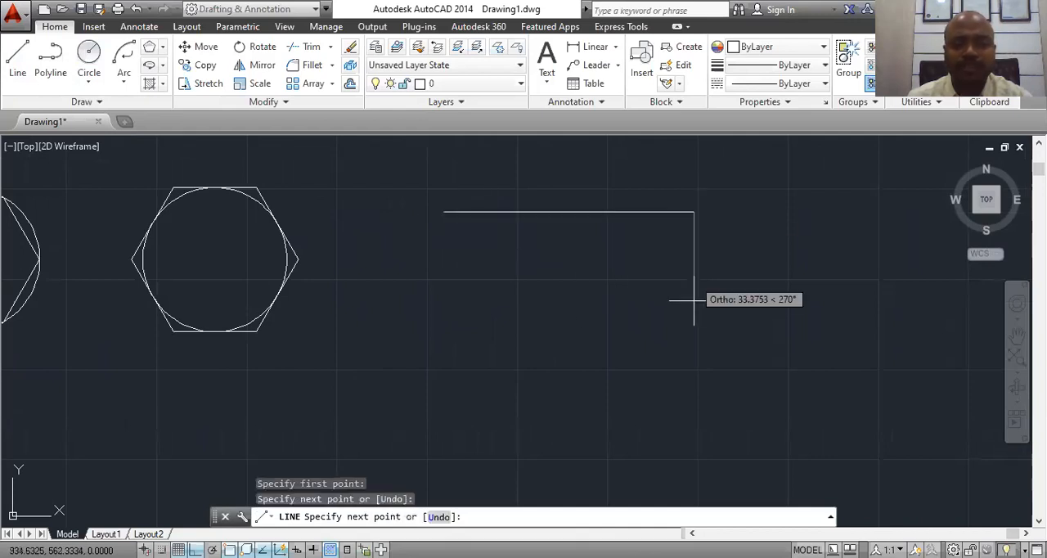
{"action": "left_click", "coordinate": [694, 380]}
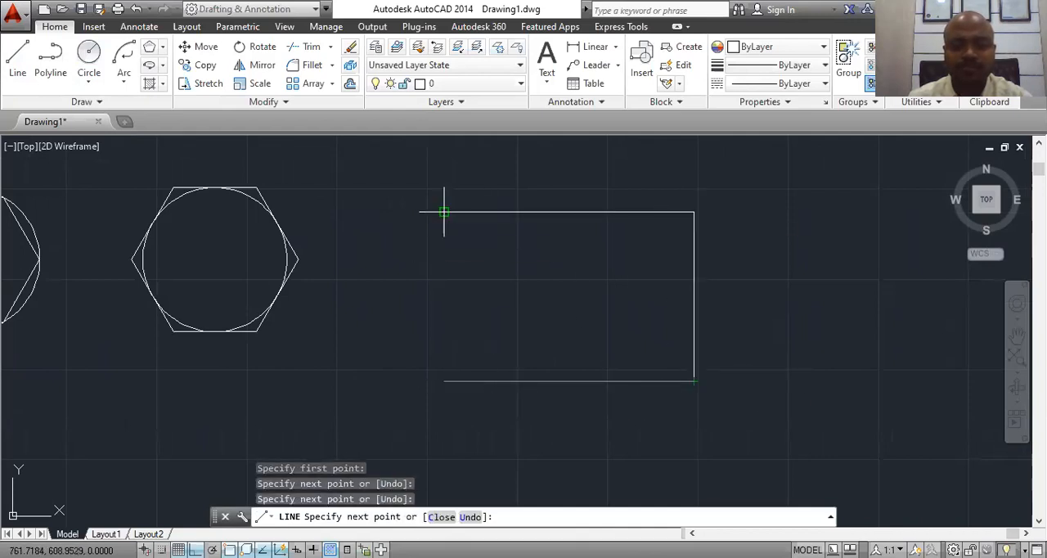
{"action": "left_click", "coordinate": [443, 381]}
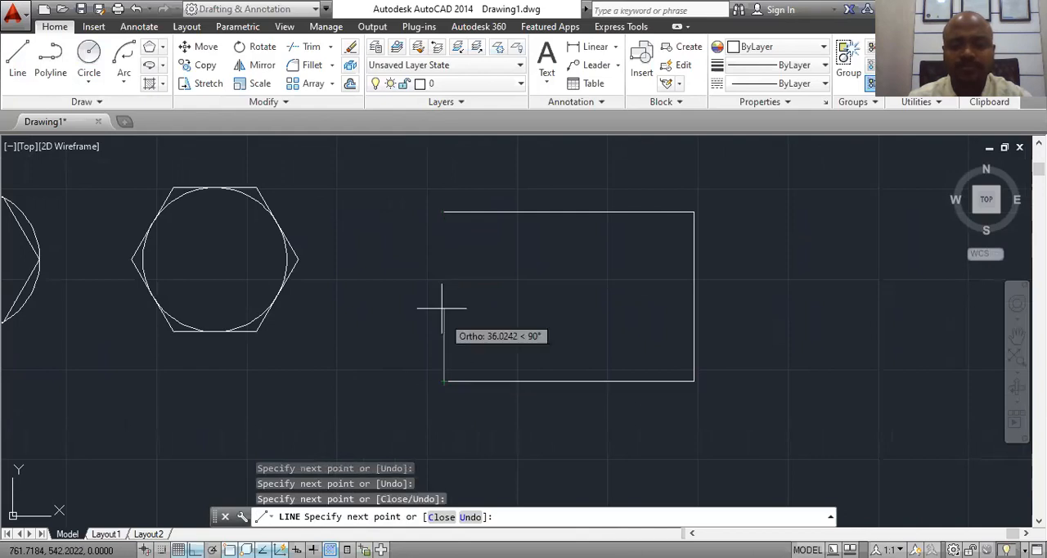
{"action": "left_click", "coordinate": [443, 168]}
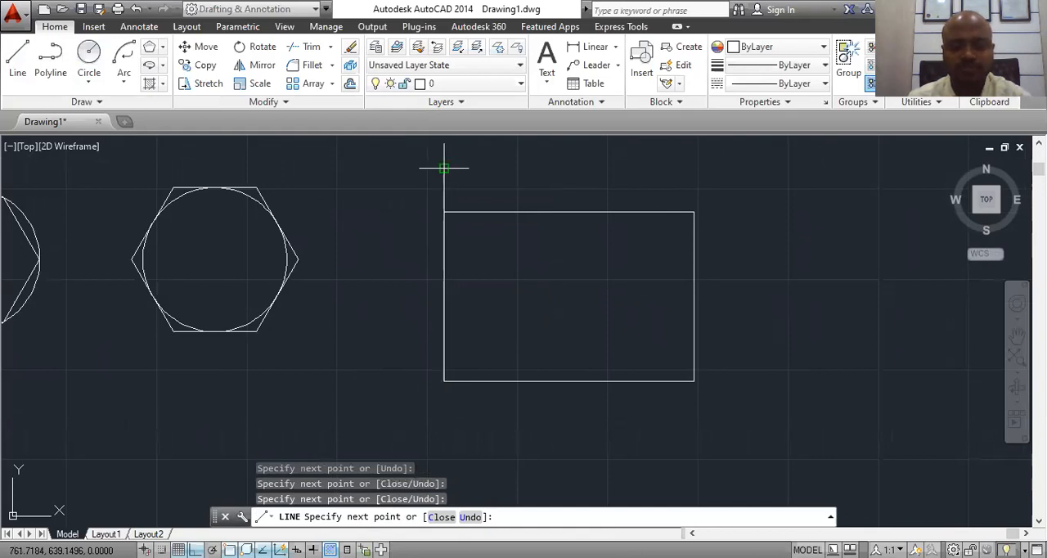
{"action": "key", "text": "Escape"}
Step: Draw a smaller, open rectangular outline from lines to the right, with a short top line and a left side overshooting the top line's level
{"action": "middle_click_drag", "start_coordinate": [608, 309], "coordinate": [351, 316]}
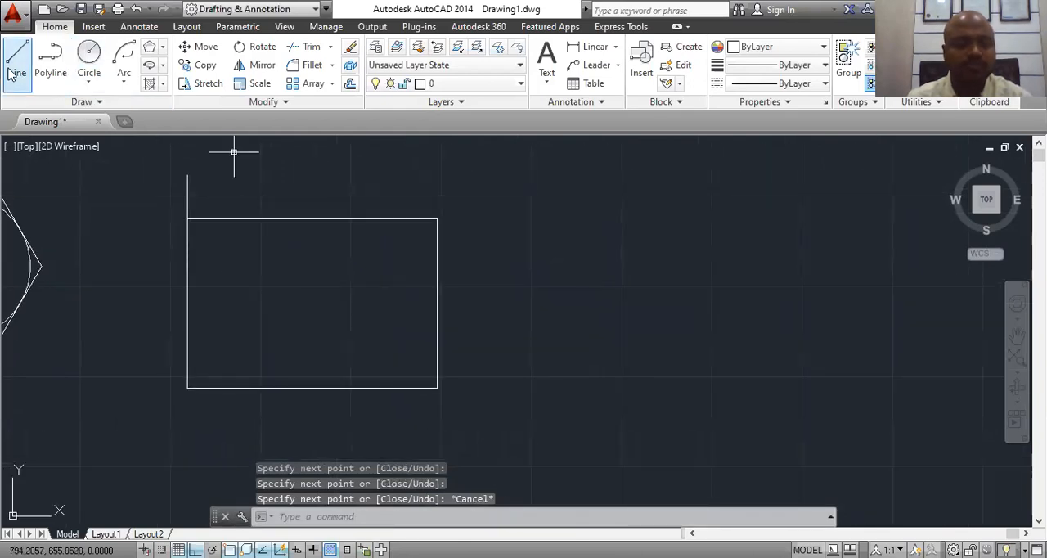
{"action": "left_click", "coordinate": [17, 62]}
{"action": "left_click", "coordinate": [605, 220]}
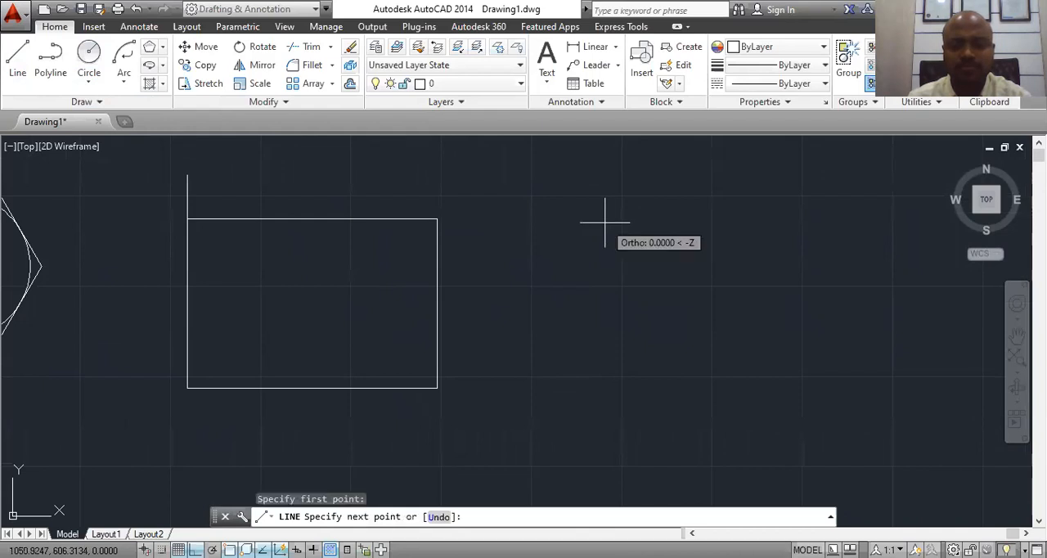
{"action": "left_click", "coordinate": [701, 221]}
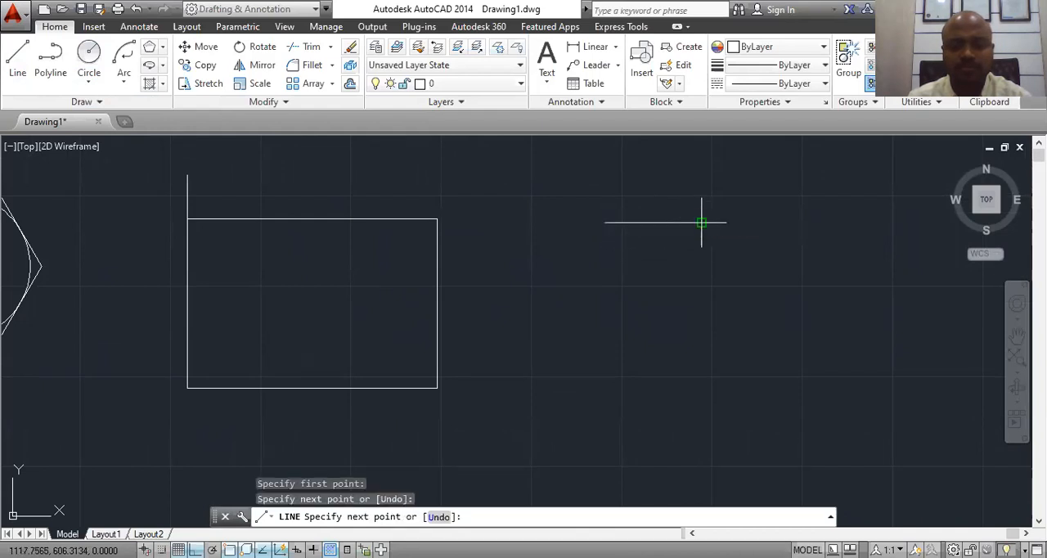
{"action": "left_click", "coordinate": [697, 309]}
{"action": "left_click", "coordinate": [532, 306]}
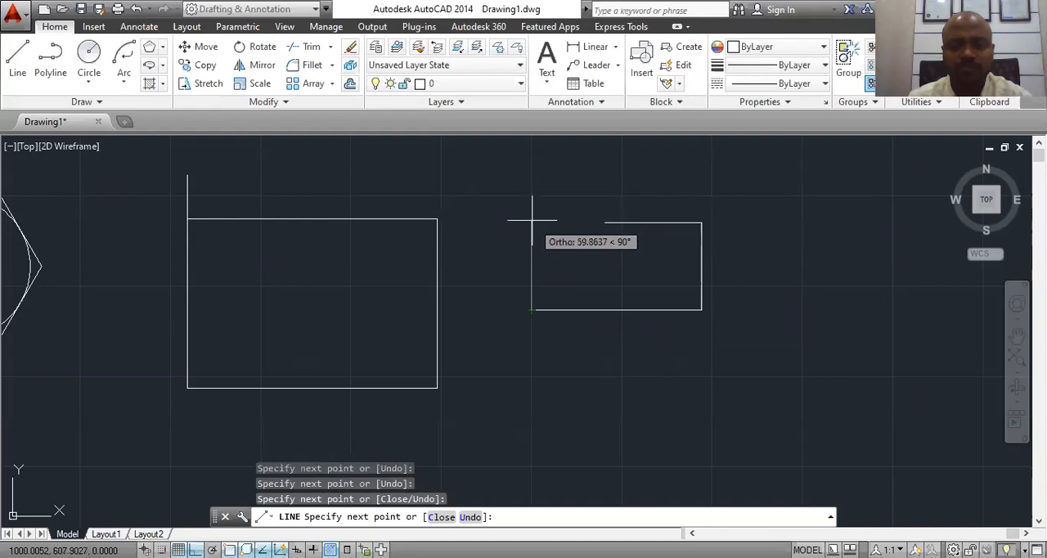
{"action": "left_click", "coordinate": [530, 173]}
{"action": "key", "text": "Escape"}
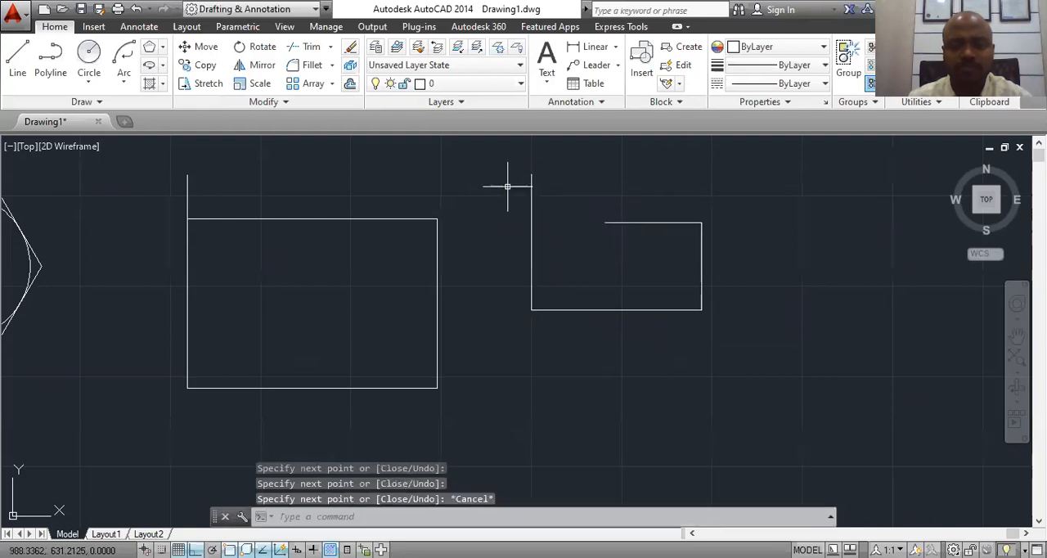
Step: Delete the larger rectangle made of lines, including its overshooting left side
{"action": "left_click", "coordinate": [455, 158]}
{"action": "left_click", "coordinate": [129, 431]}
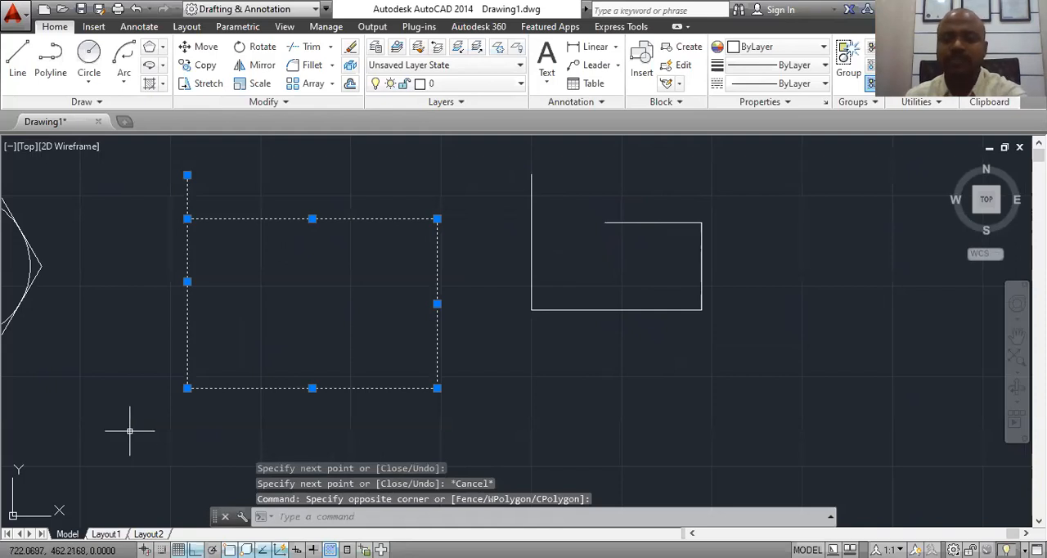
{"action": "key", "text": "Delete"}
{"action": "middle_click_drag", "start_coordinate": [451, 402], "coordinate": [385, 404]}
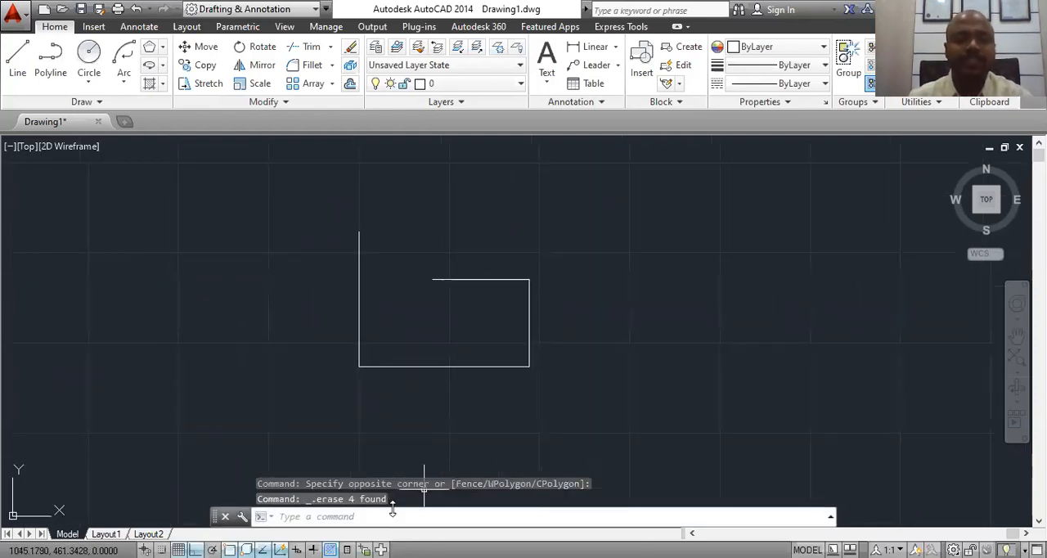
{"action": "left_click", "coordinate": [324, 511]}
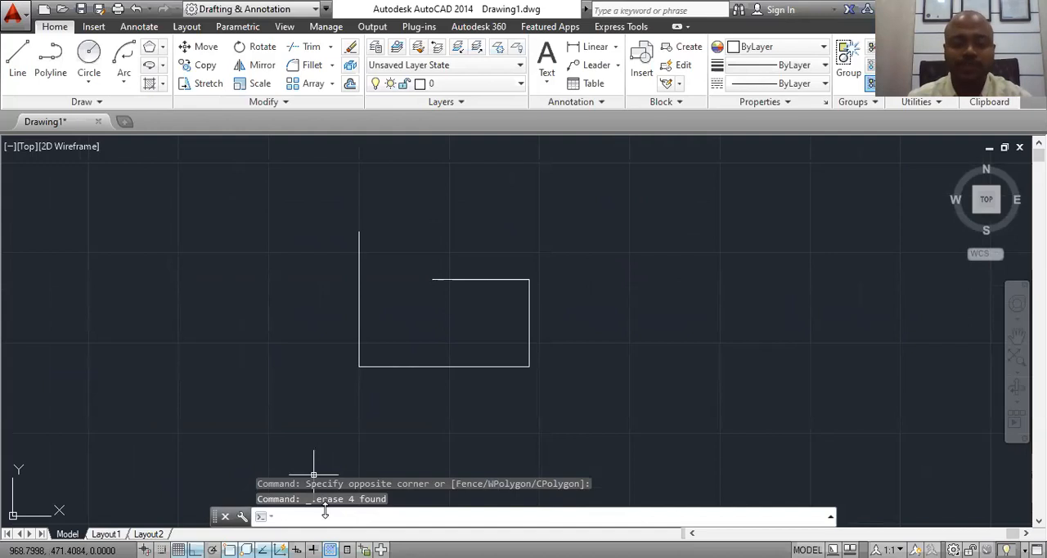
{"action": "type", "text": "EX"}
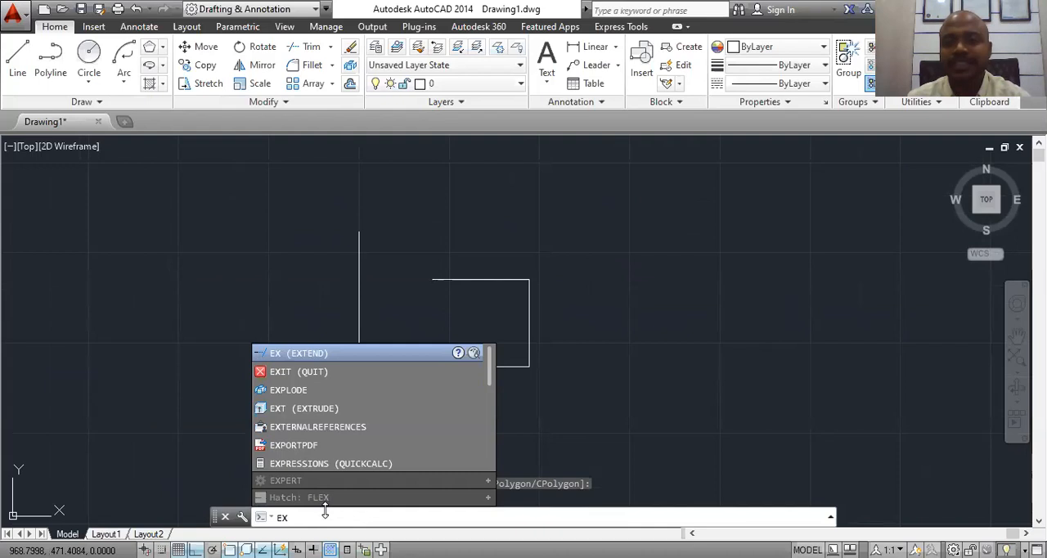
{"action": "key", "text": "Return"}
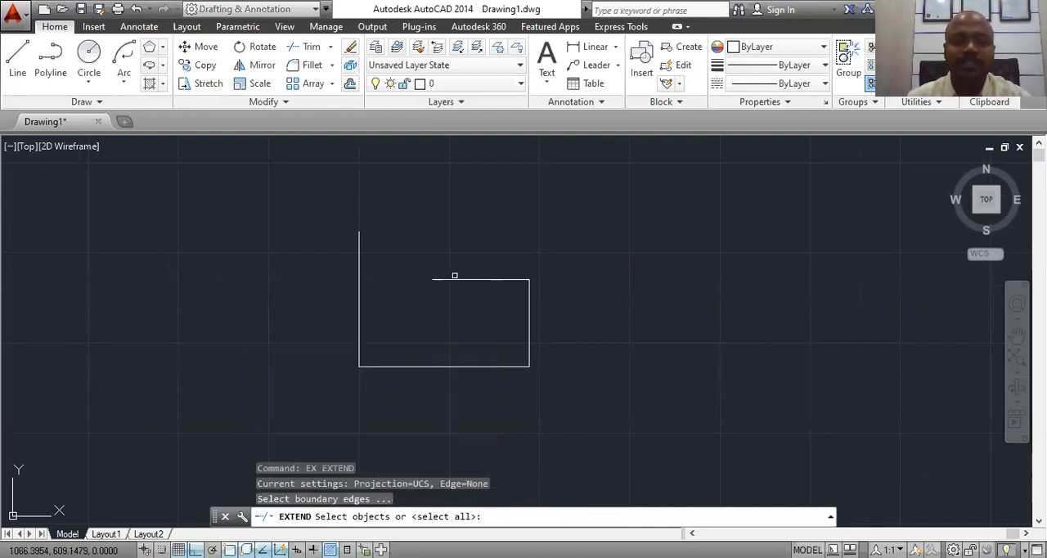
{"action": "left_click", "coordinate": [440, 278]}
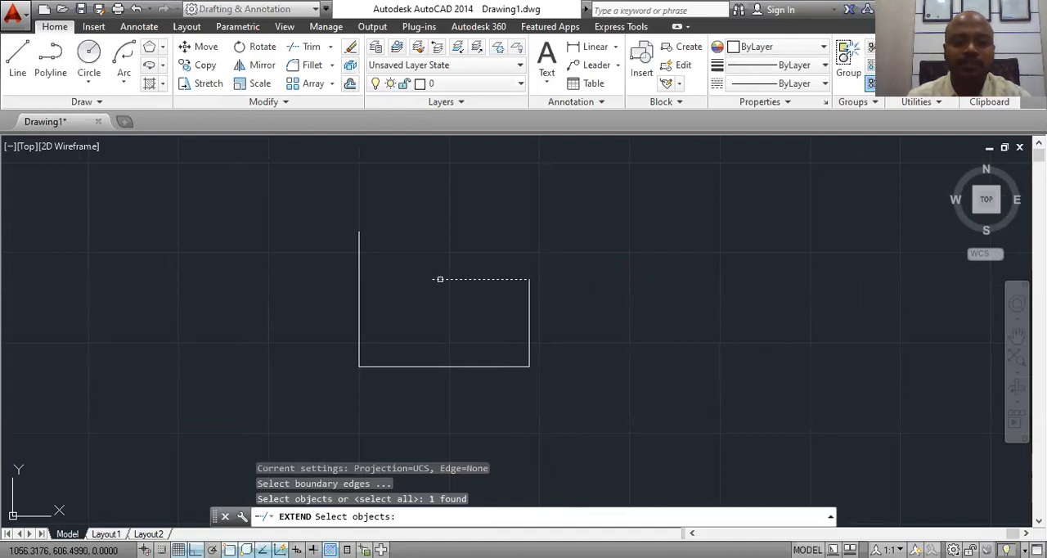
{"action": "key", "text": "Return"}
{"action": "key", "text": "Escape"}
Step: Extend the short top line to the outline's left vertical line, using all objects as boundary edges
{"action": "type", "text": "ex"}
{"action": "key", "text": "Return"}
{"action": "key", "text": "Return"}
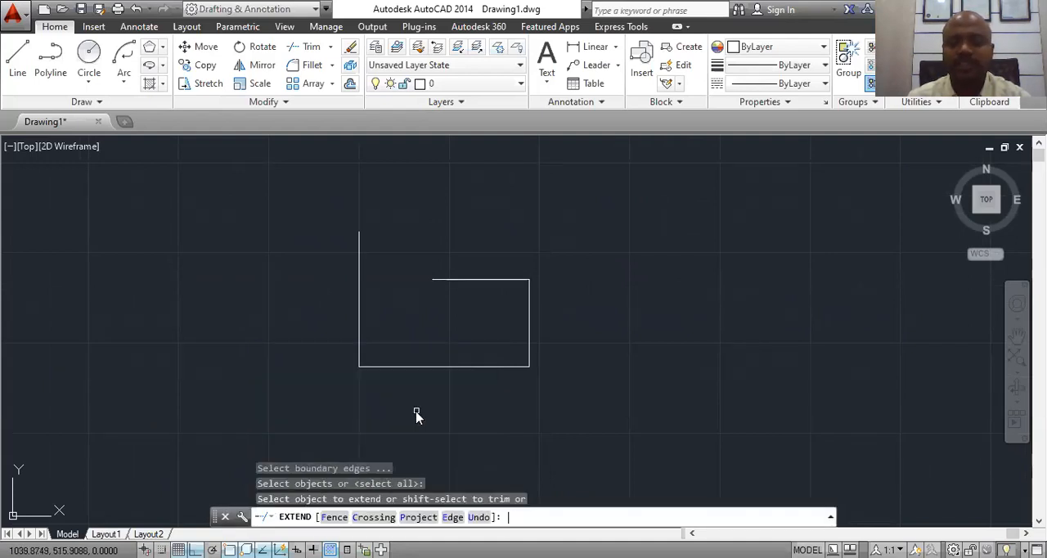
{"action": "left_click", "coordinate": [442, 279]}
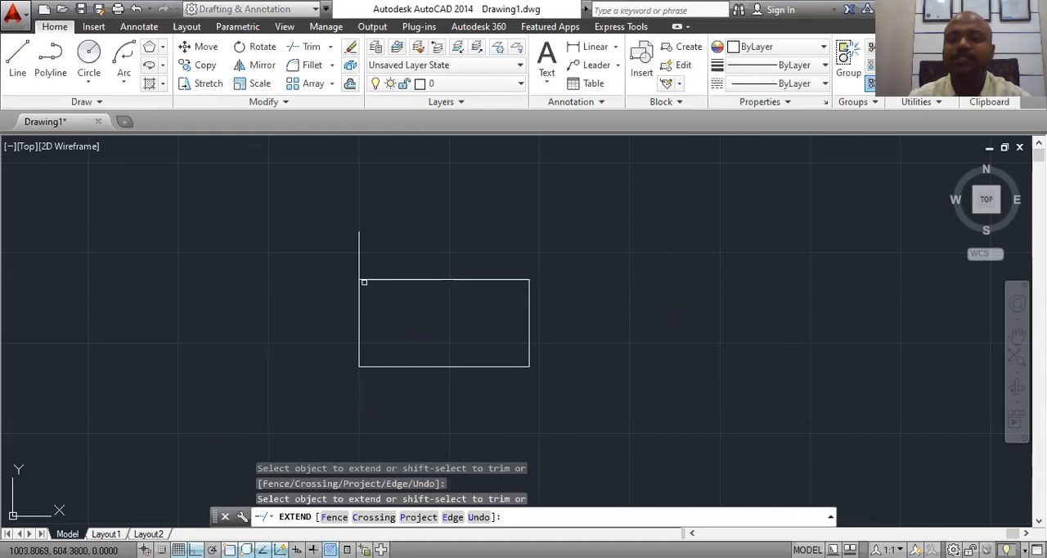
Step: Draw a separate vertical line to the left of the rectangle, slightly taller than the rectangle's left side
{"action": "left_click", "coordinate": [17, 57]}
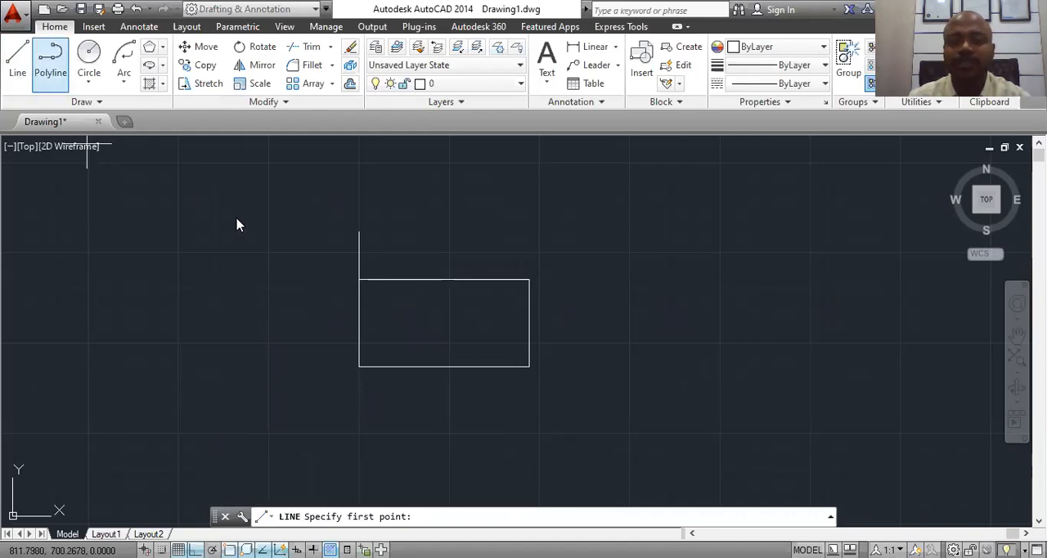
{"action": "left_click", "coordinate": [229, 223]}
{"action": "left_click", "coordinate": [223, 395]}
{"action": "key", "text": "Escape"}
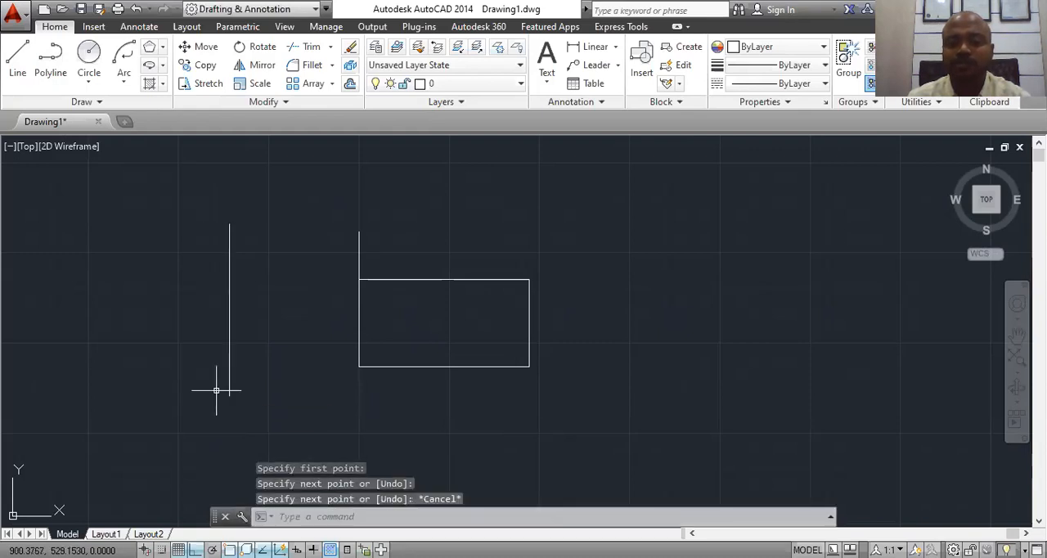
Step: Extend the rectangle's top line to the separate vertical line on its left, using all objects as boundary edges
{"action": "type", "text": "EX"}
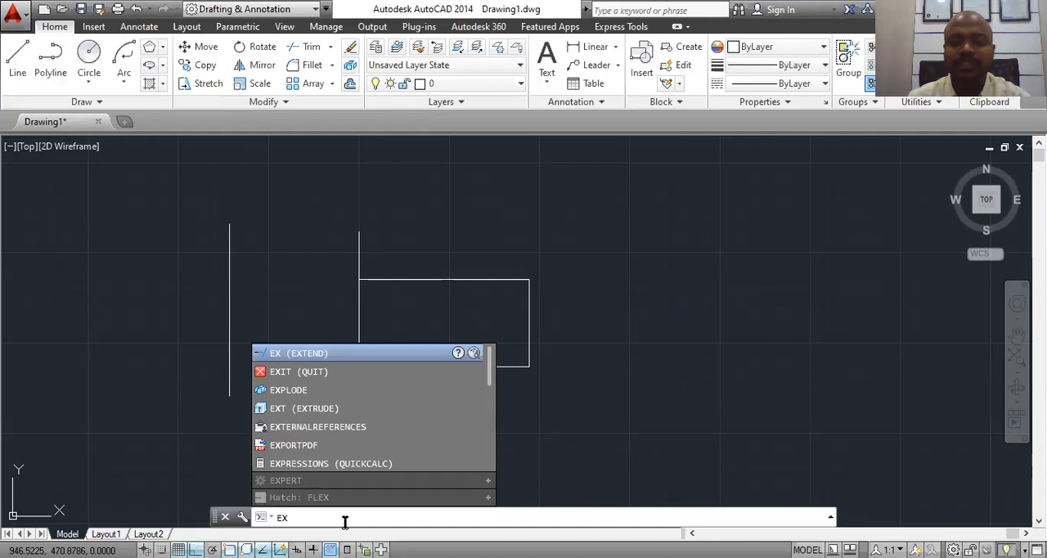
{"action": "key", "text": "Return"}
{"action": "key", "text": "Return"}
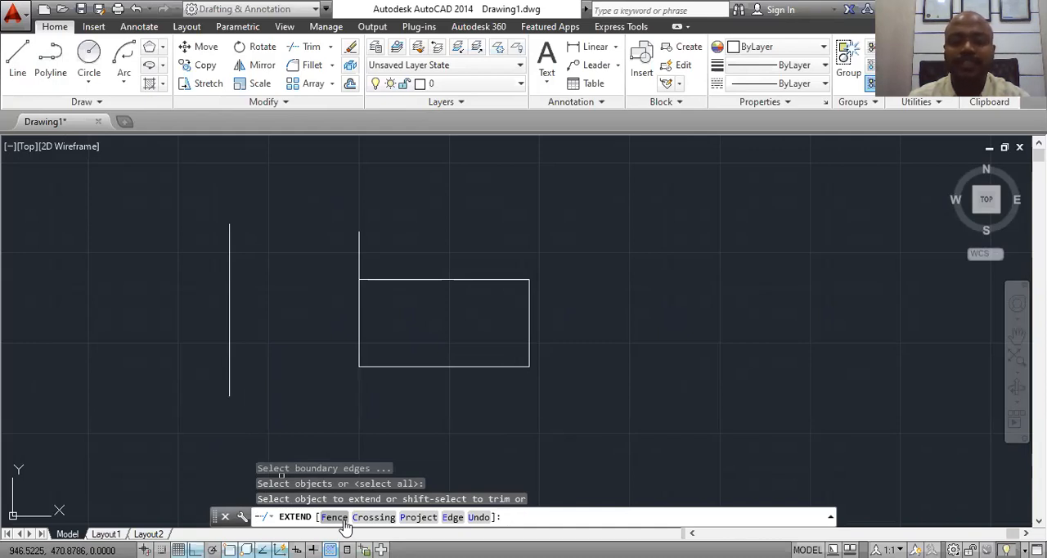
{"action": "left_click", "coordinate": [368, 279]}
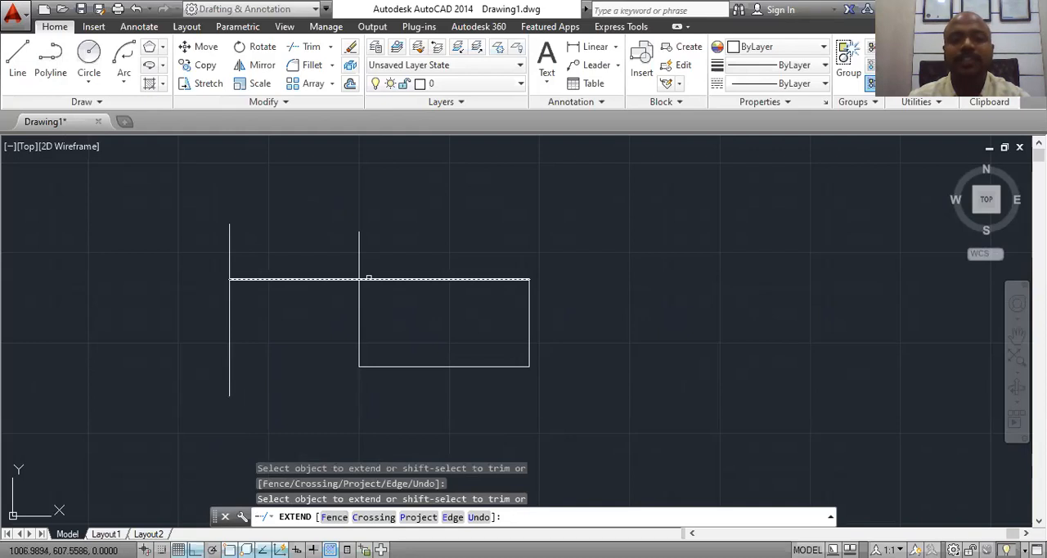
{"action": "key", "text": "Escape"}
Step: Erase the separate vertical line to the left of the rectangle
{"action": "left_click", "coordinate": [229, 304]}
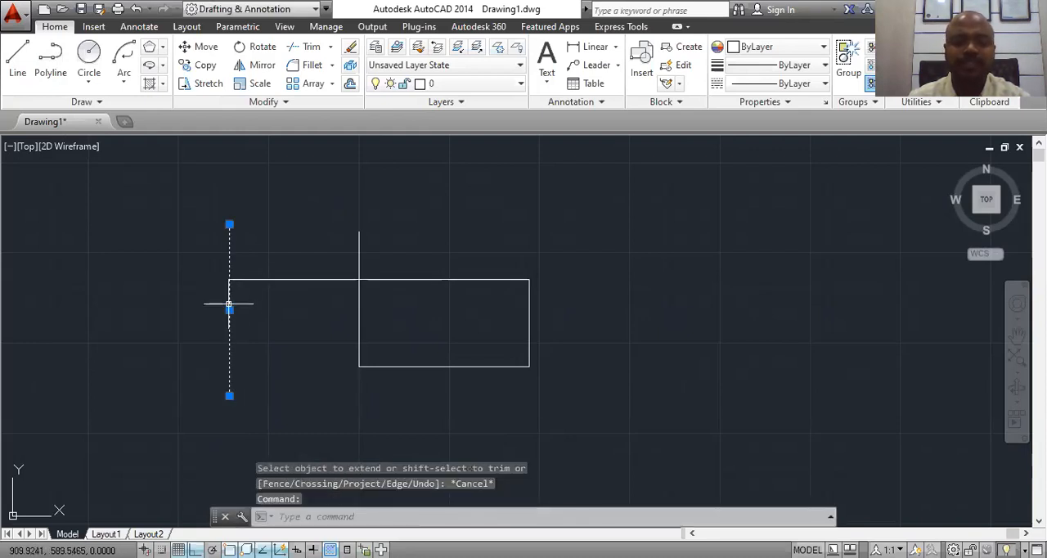
{"action": "right_click", "coordinate": [229, 304]}
{"action": "left_click", "coordinate": [247, 277]}
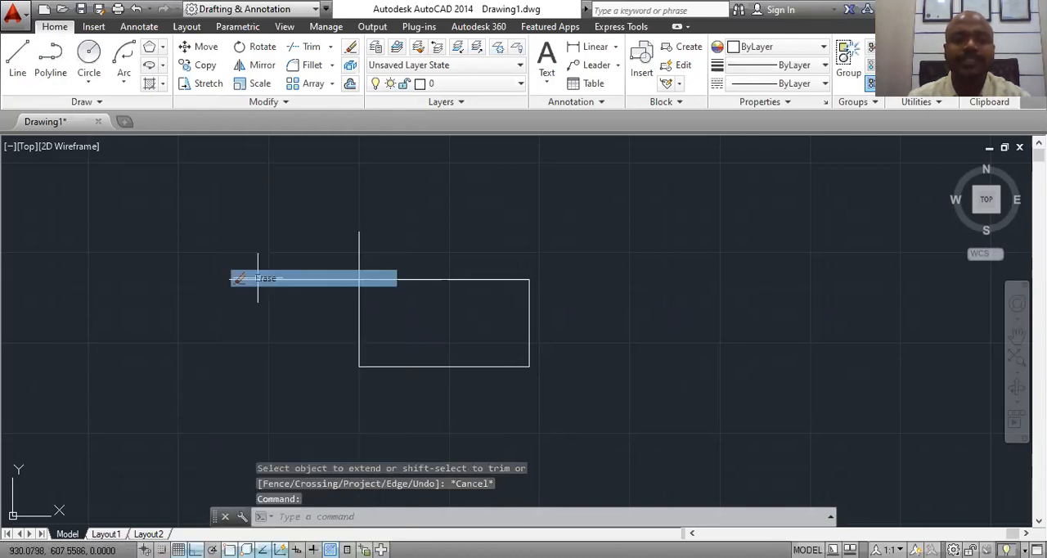
Step: Trim the top line's overhang beyond the left side and the left side's overshoot above the top line, using all objects as cutting edges
{"action": "type", "text": "tr"}
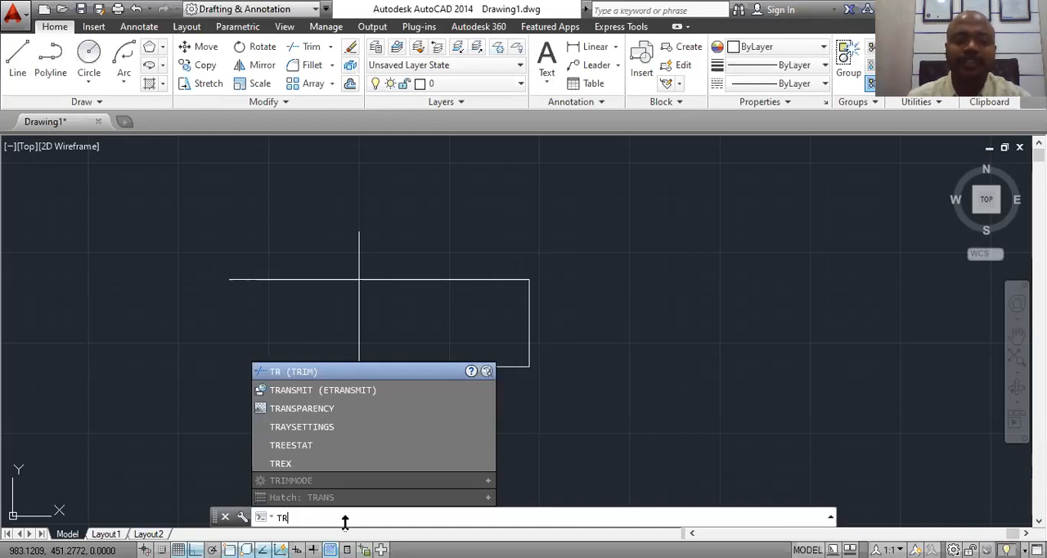
{"action": "key", "text": "Return"}
{"action": "key", "text": "Return"}
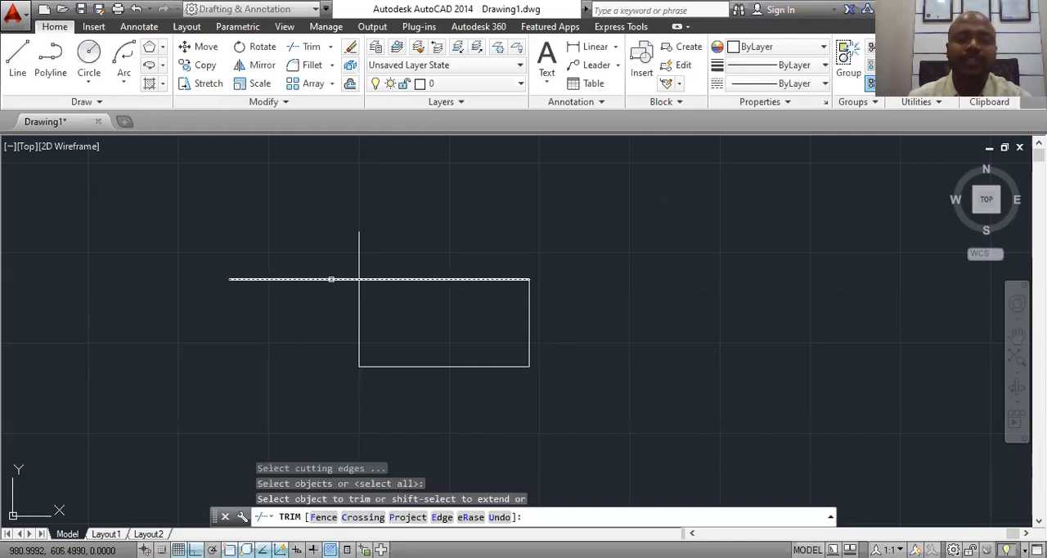
{"action": "left_click", "coordinate": [331, 278]}
{"action": "left_click", "coordinate": [359, 254]}
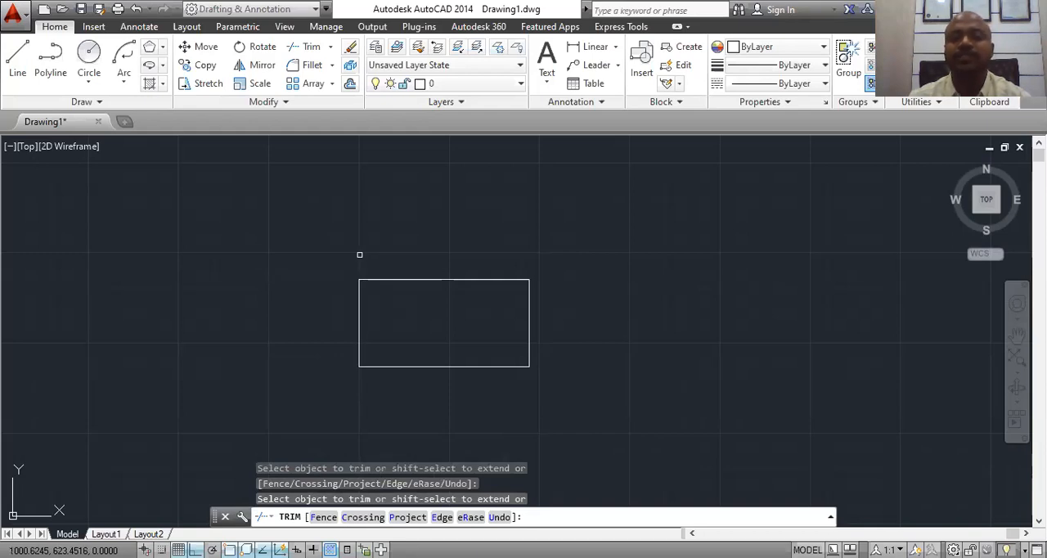
{"action": "key", "text": "Escape"}
{"action": "left_click", "coordinate": [399, 279]}
{"action": "left_click", "coordinate": [358, 314]}
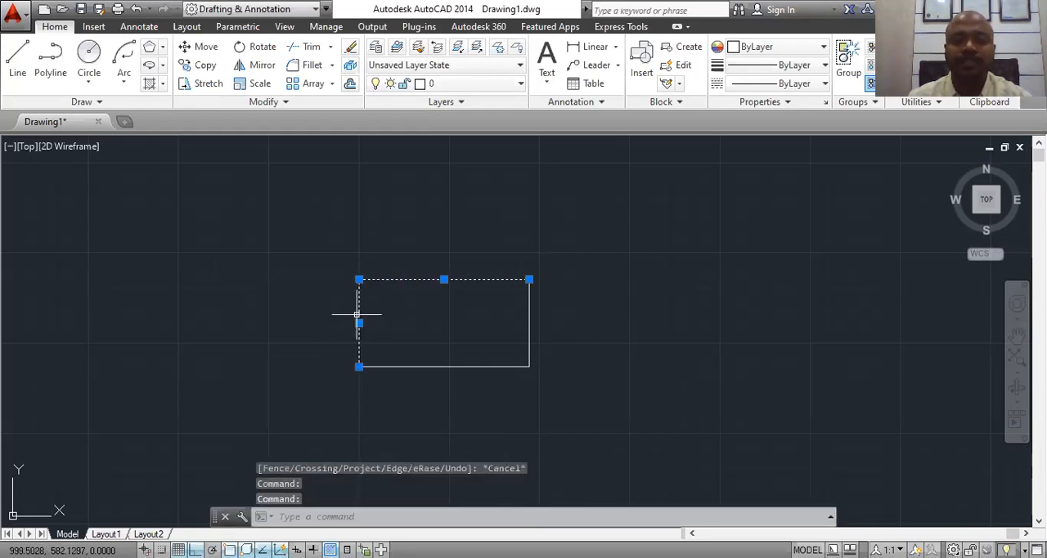
{"action": "left_click", "coordinate": [447, 365]}
{"action": "left_click", "coordinate": [489, 400]}
{"action": "left_click", "coordinate": [533, 329]}
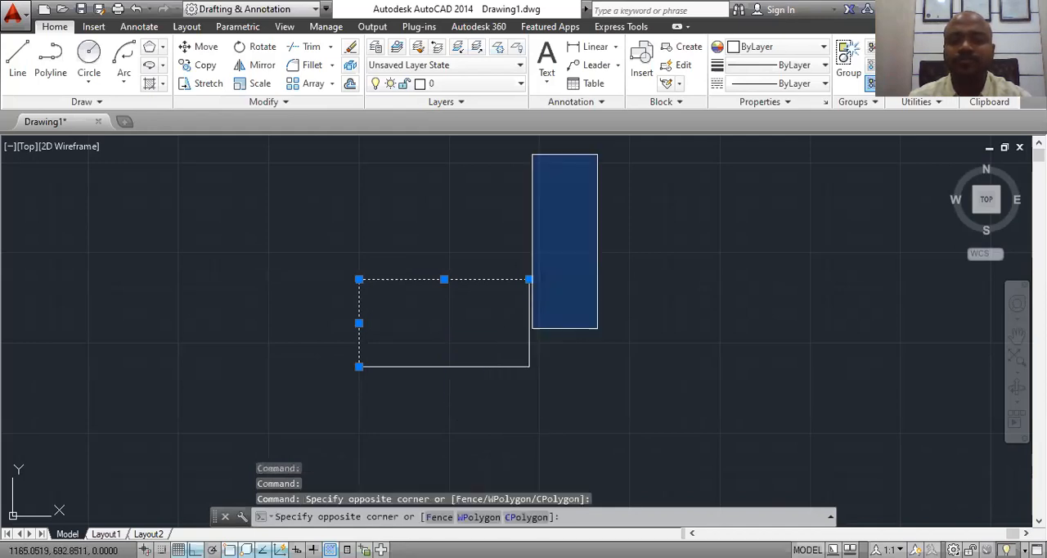
{"action": "left_click", "coordinate": [598, 155]}
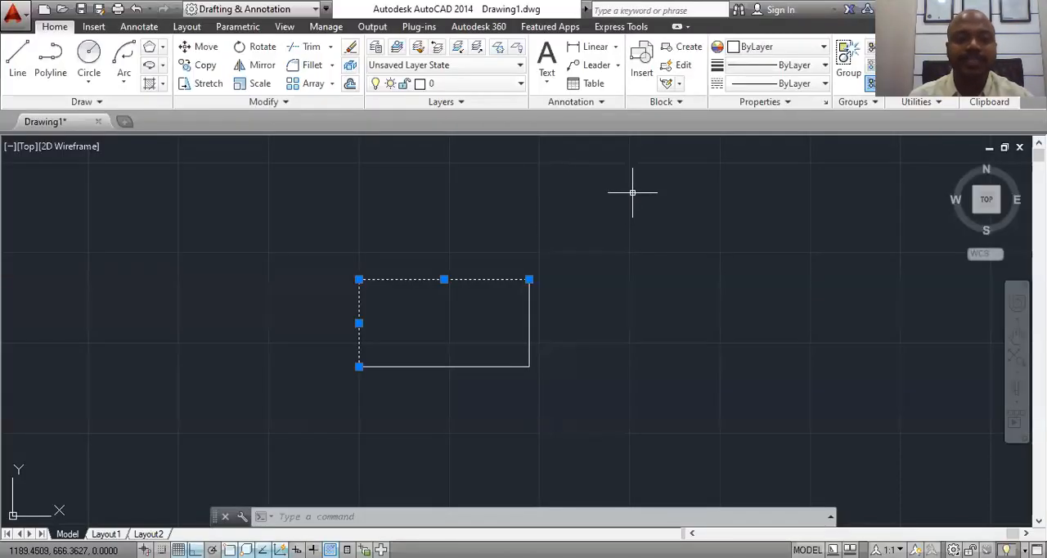
{"action": "key", "text": "Escape"}
Step: Delete all four lines of the rectangle together with one crossing selection
{"action": "left_click", "coordinate": [602, 213]}
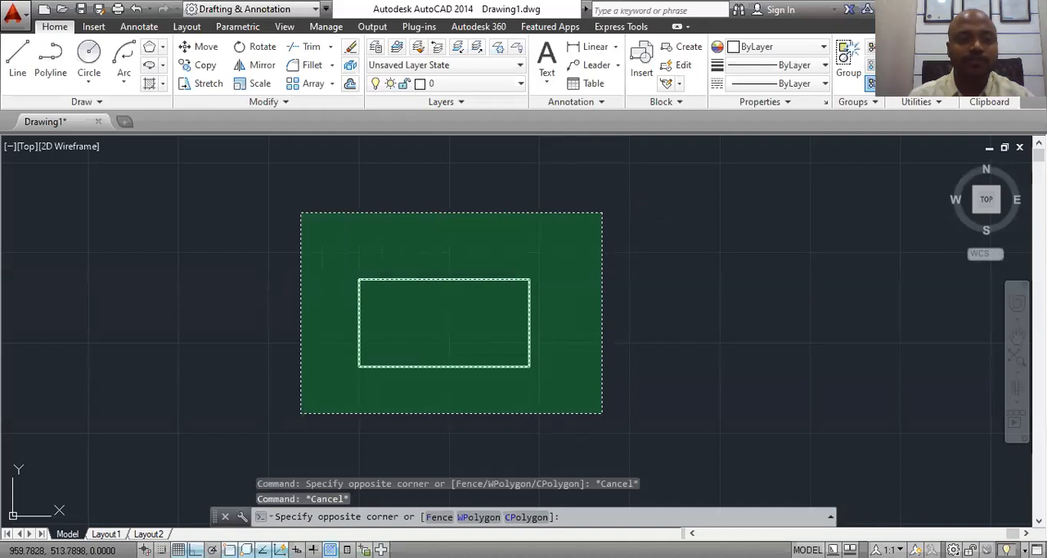
{"action": "left_click", "coordinate": [300, 413]}
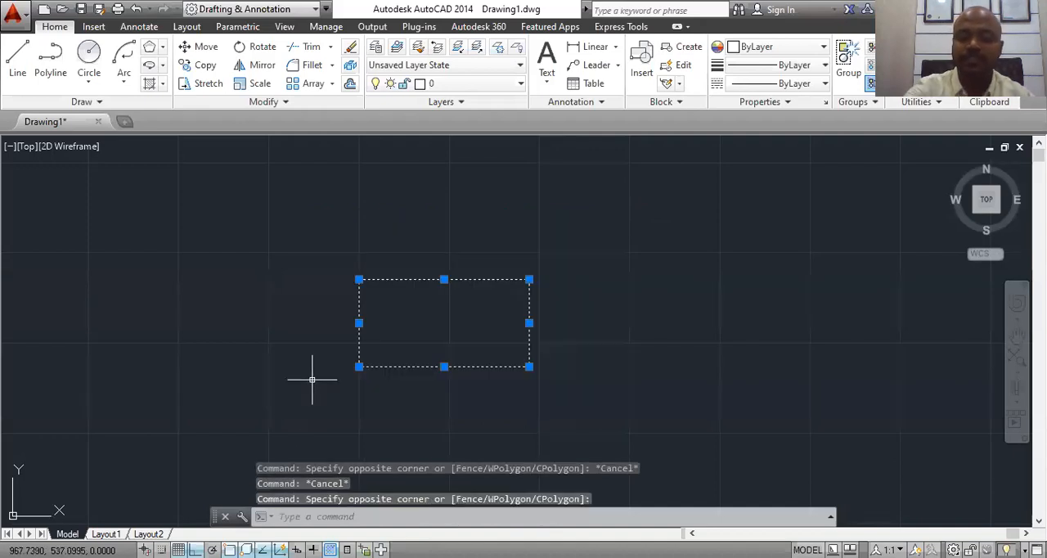
{"action": "key", "text": "Delete"}
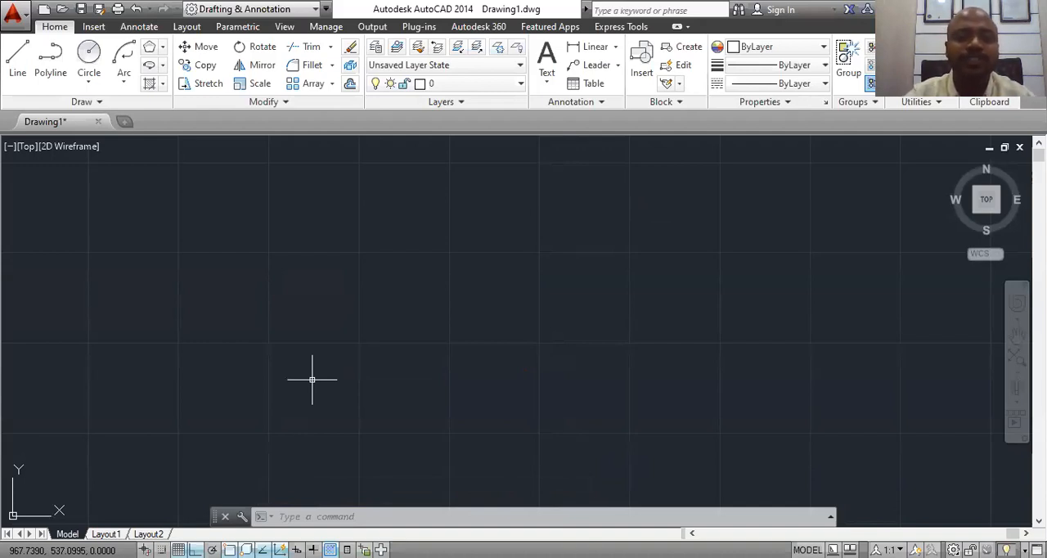
Step: Draw a single long horizontal line across the upper middle of the empty drawing area
{"action": "left_click", "coordinate": [17, 59]}
{"action": "left_click", "coordinate": [267, 265]}
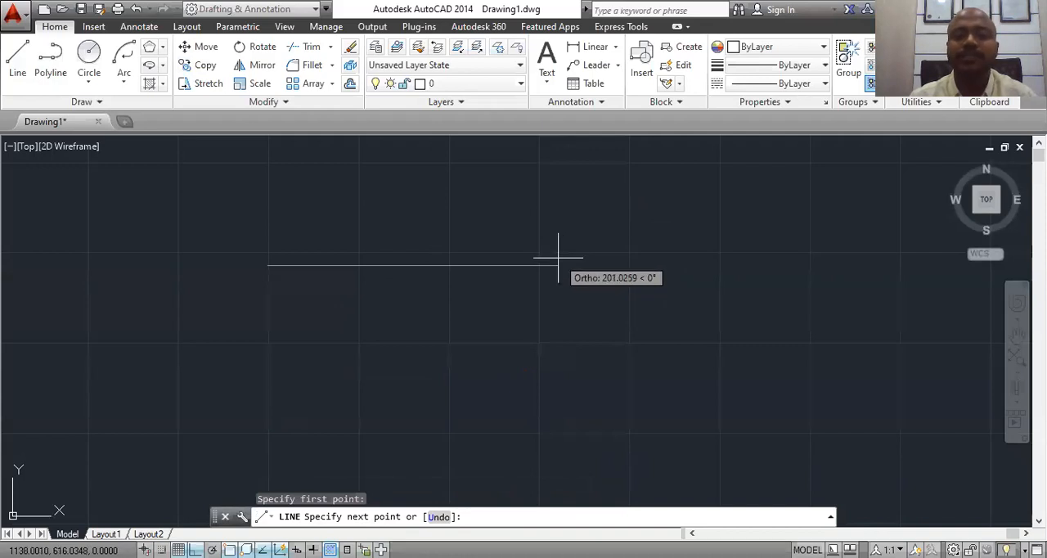
{"action": "left_click", "coordinate": [667, 258]}
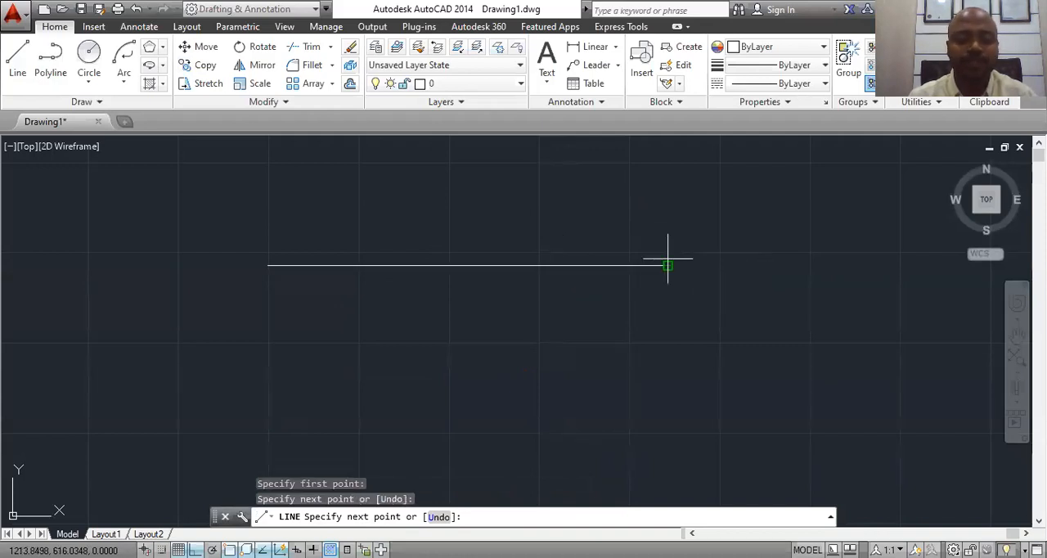
{"action": "key", "text": "Escape"}
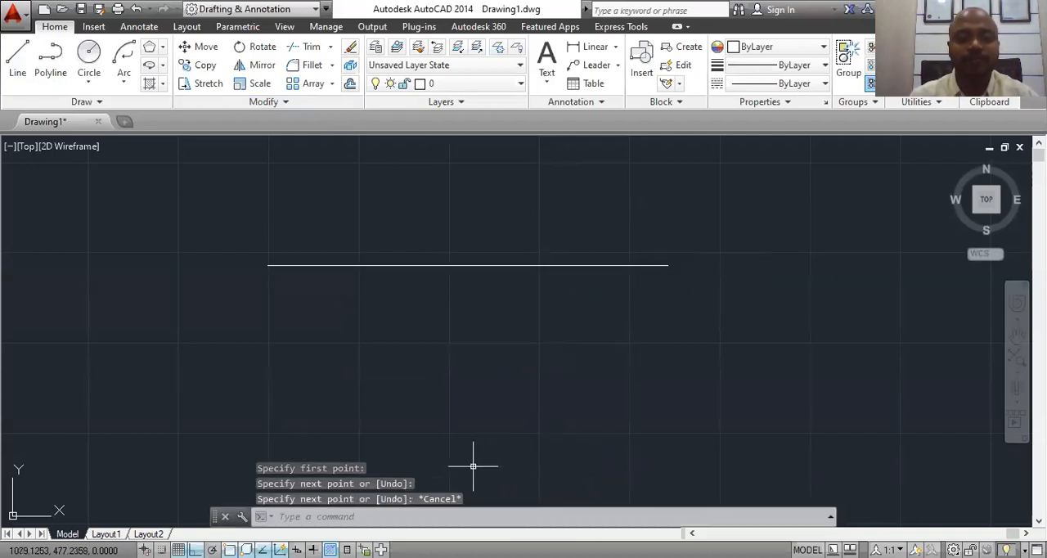
Step: Offset the horizontal line upward by a distance of 10 to create one parallel copy above it
{"action": "left_click", "coordinate": [429, 517]}
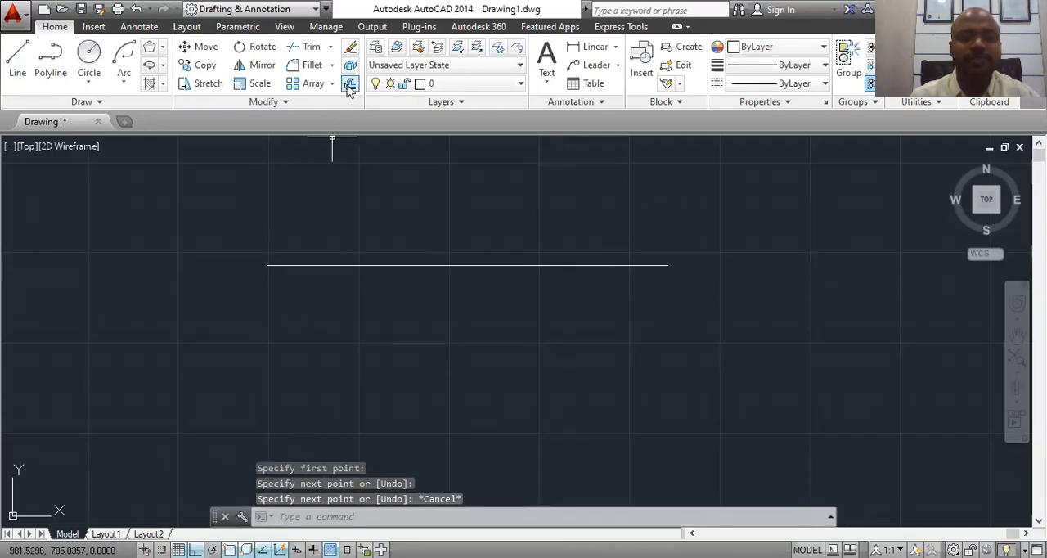
{"action": "left_click", "coordinate": [374, 519]}
{"action": "type", "text": "o"}
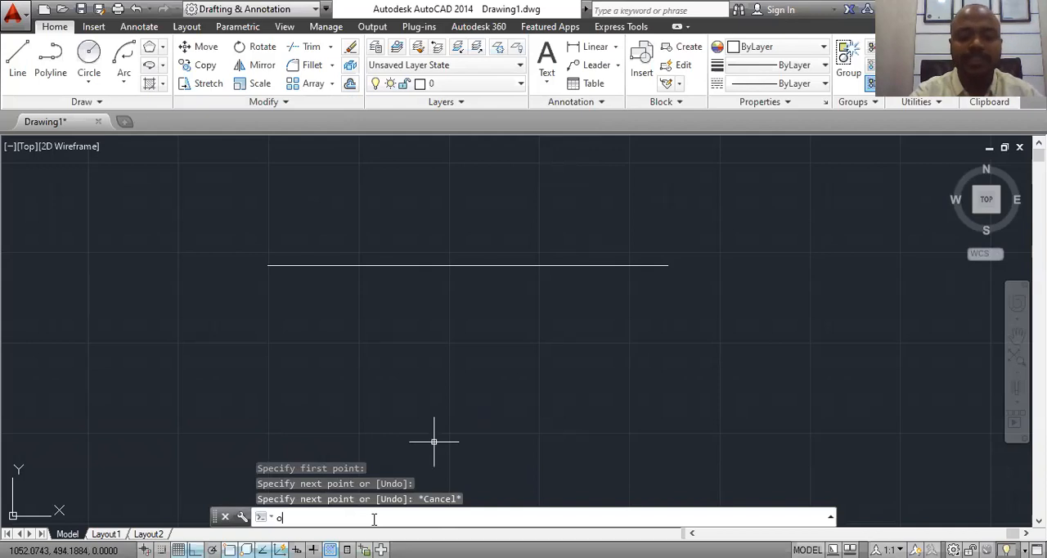
{"action": "key", "text": "Return"}
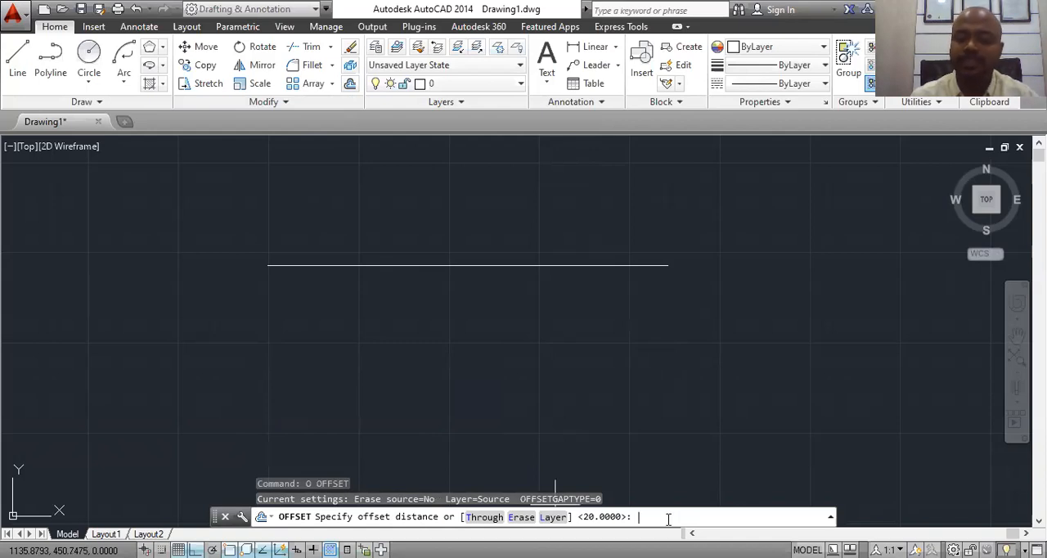
{"action": "type", "text": "10"}
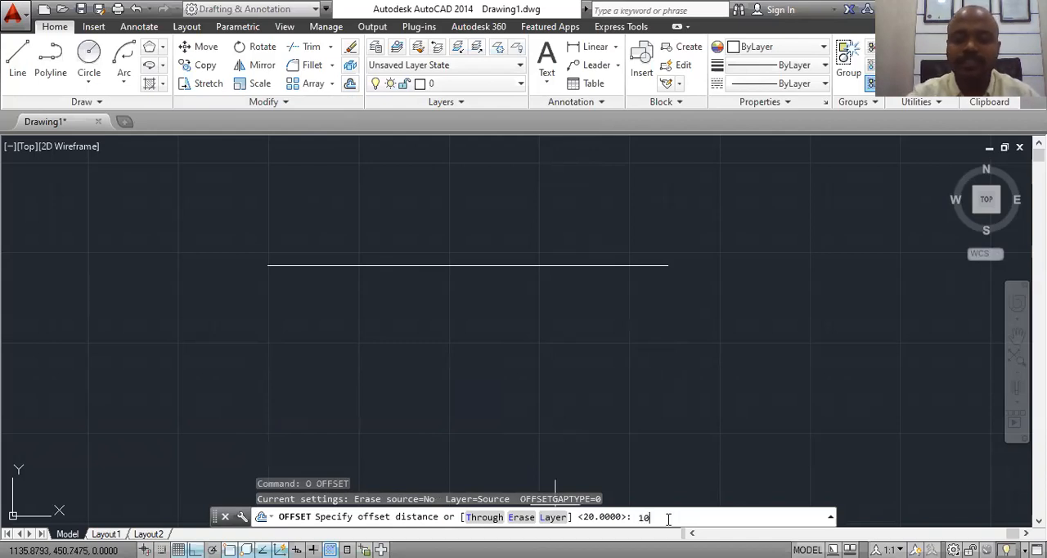
{"action": "key", "text": "Return"}
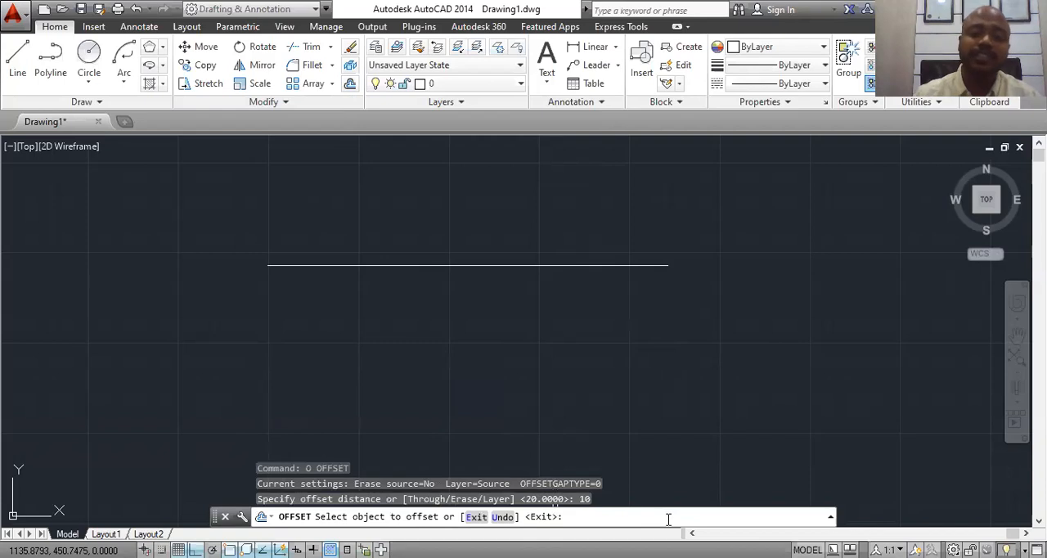
{"action": "left_click", "coordinate": [442, 264]}
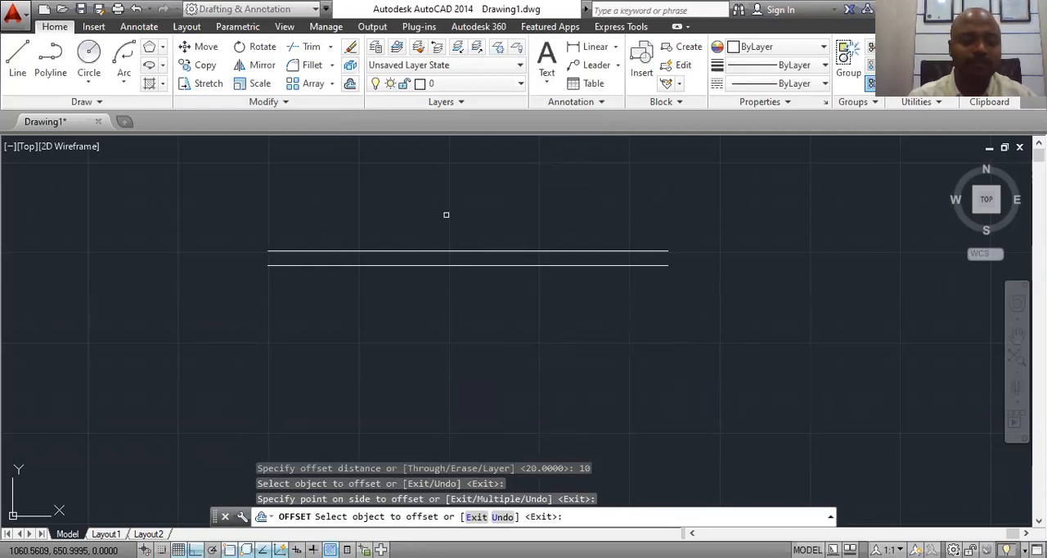
{"action": "key", "text": "Escape"}
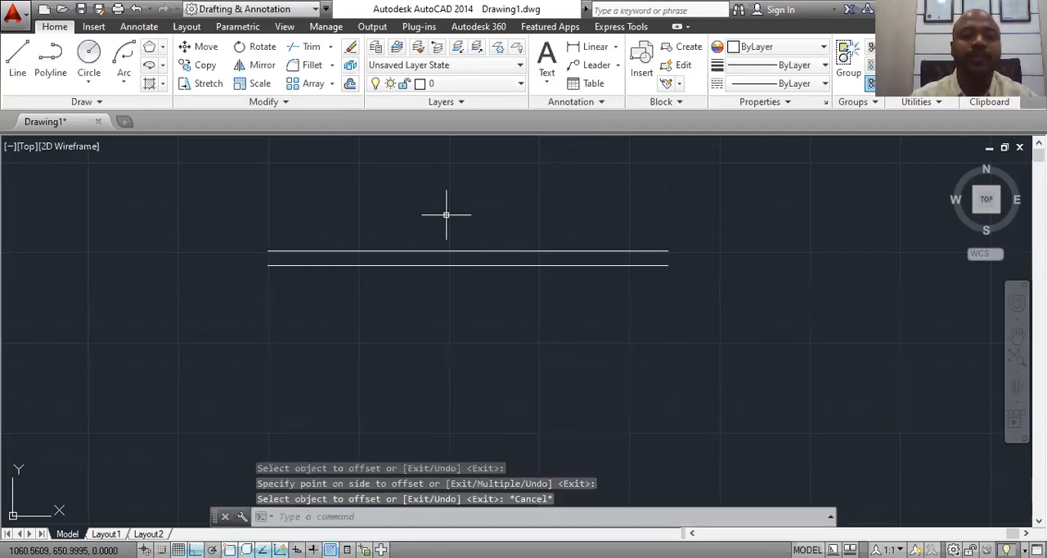